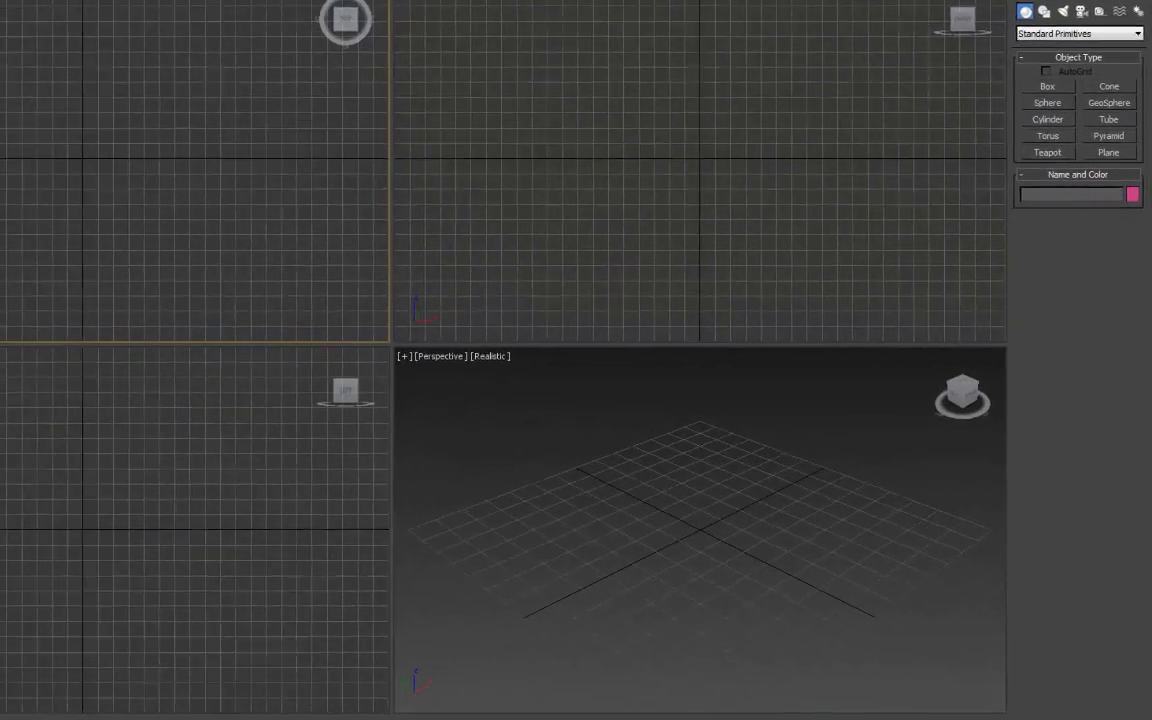
# Check the trash can reference photo and create a cylinder in the Top viewport, with radius about 27 and height about 79.
pyautogui.moveTo(1150, 76); pyautogui.dragTo(260, 64)
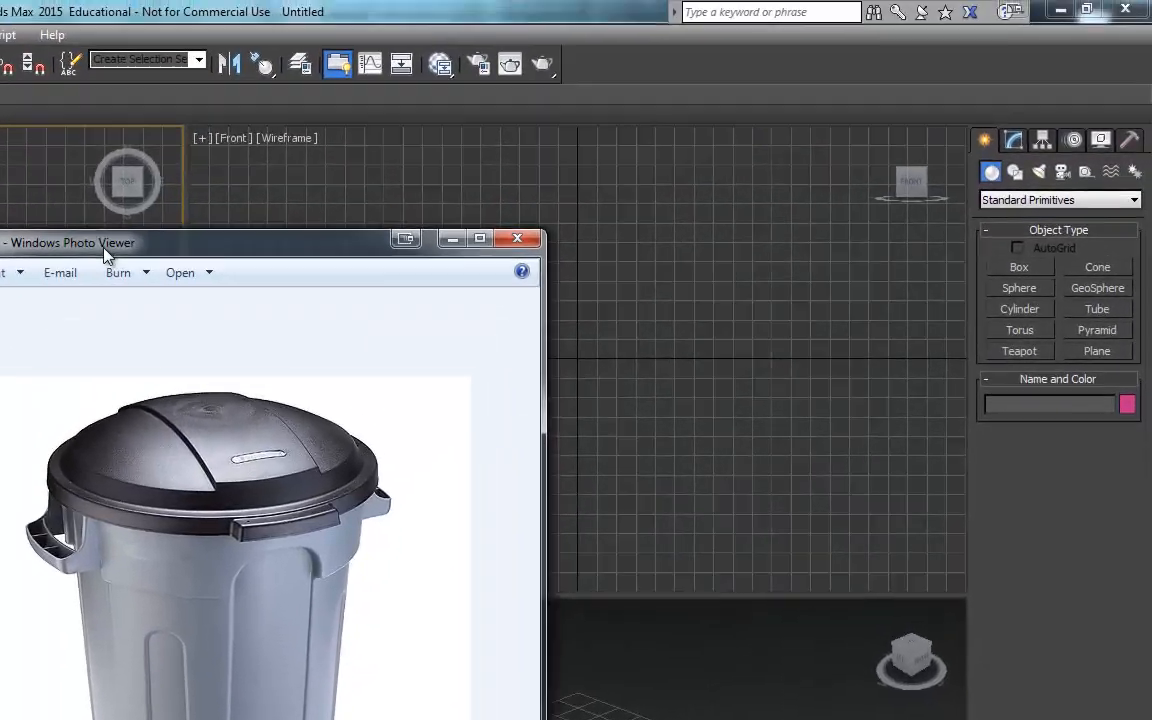
pyautogui.moveTo(104, 254); pyautogui.dragTo(1150, 300)
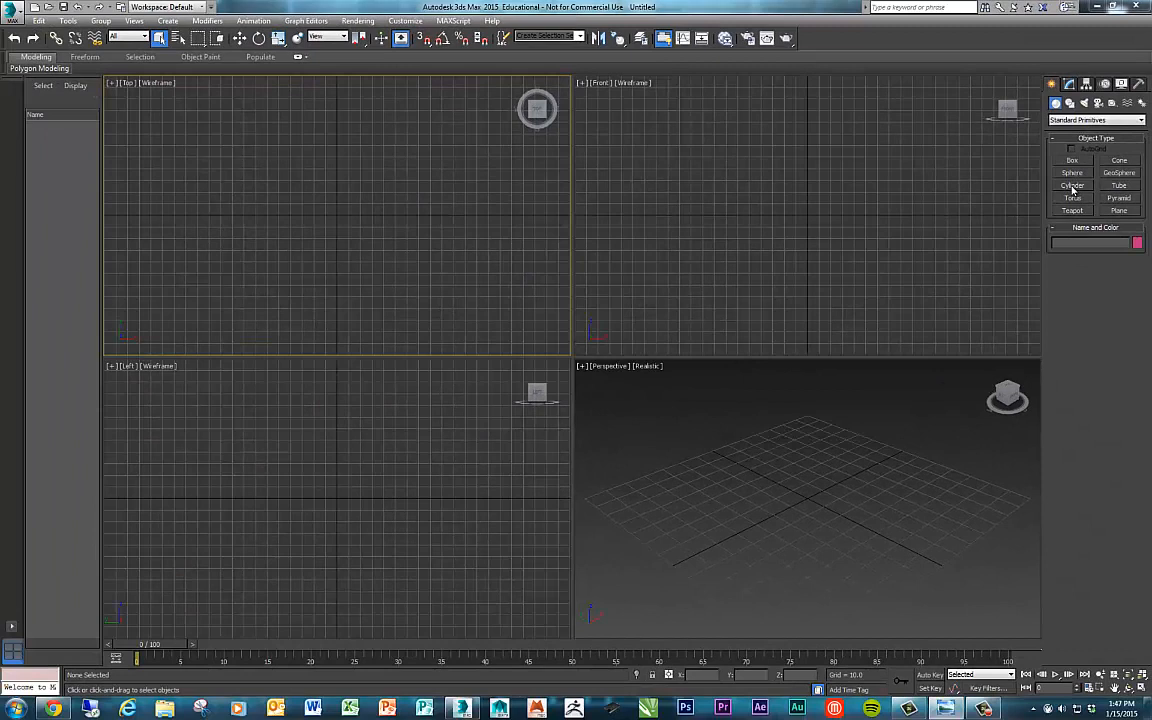
pyautogui.click(1072, 186)
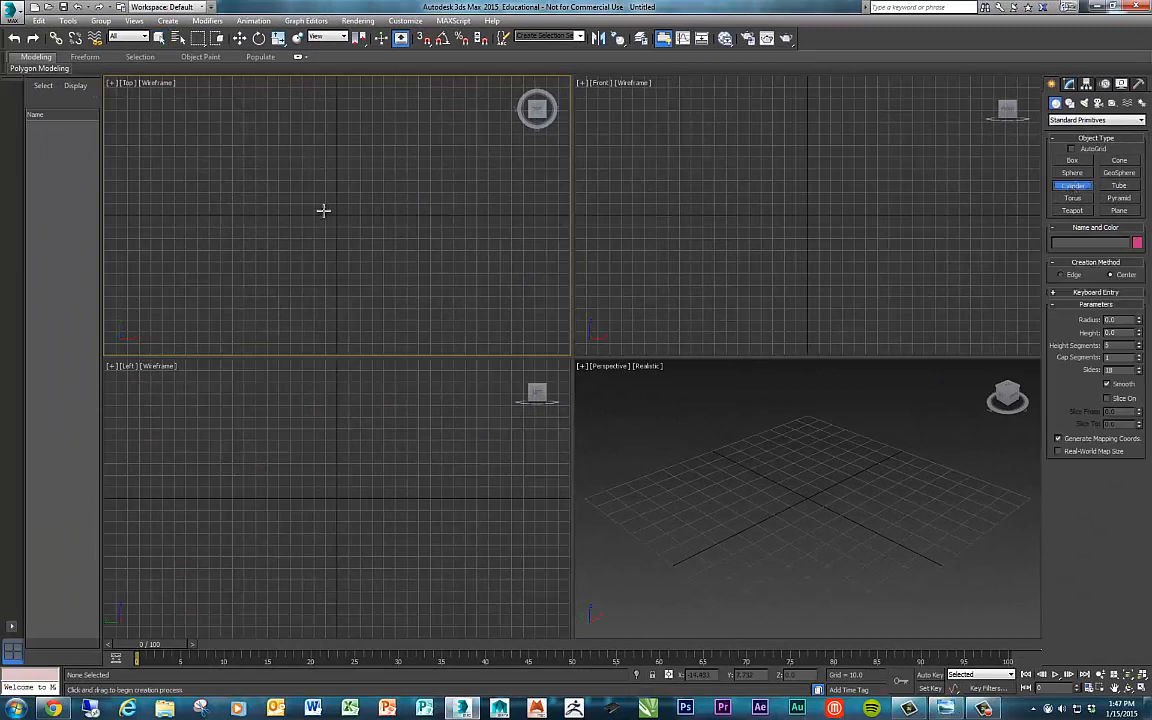
pyautogui.moveTo(320, 207); pyautogui.dragTo(337, 230)
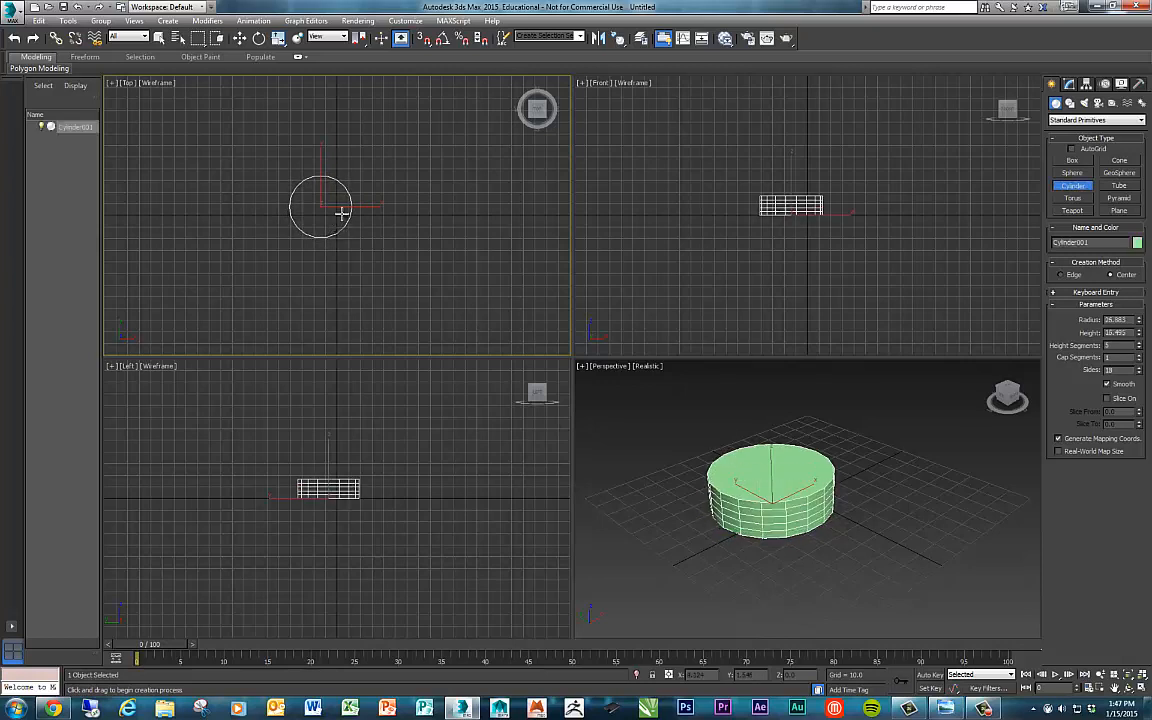
pyautogui.click(344, 141)
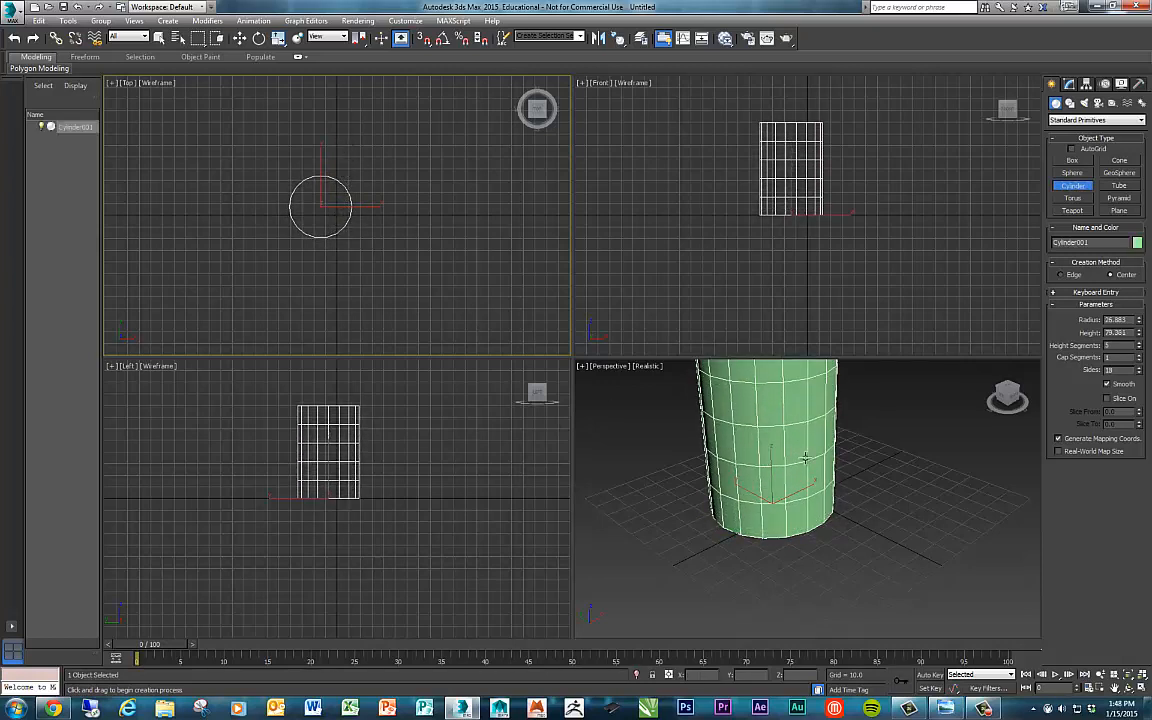
# Enlarge the Perspective viewport relative to the other three and frame the whole cylinder in it.
pyautogui.moveTo(828, 490); pyautogui.dragTo(805, 545, button='middle')
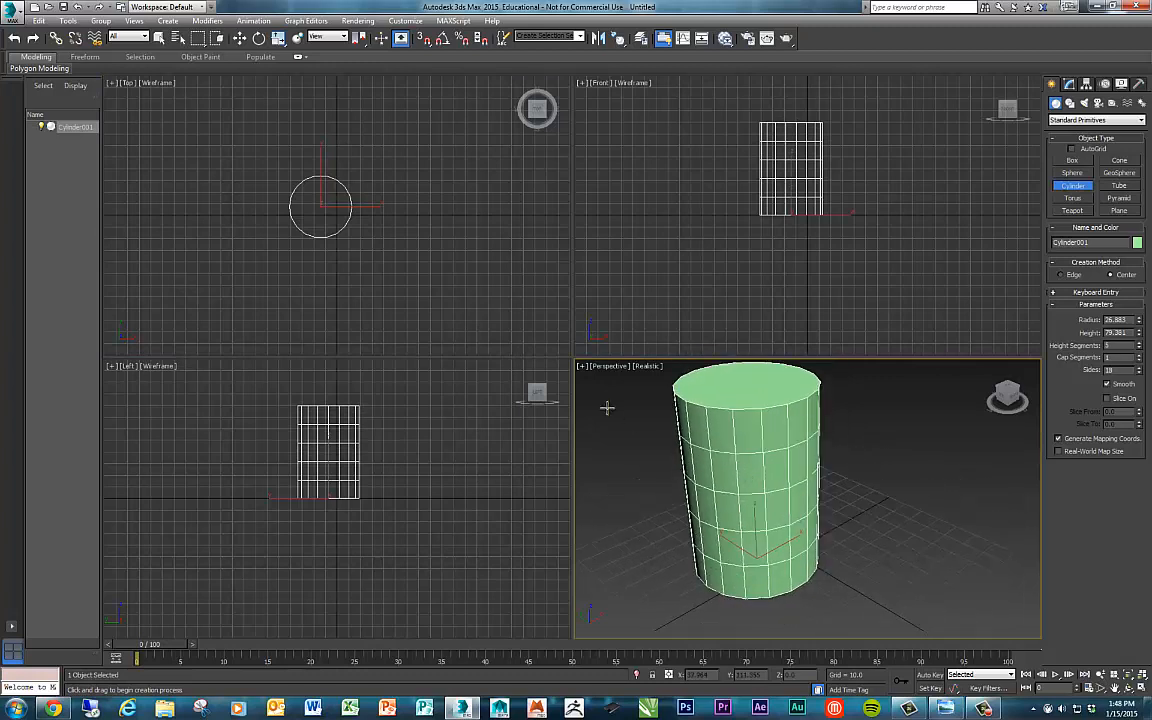
pyautogui.moveTo(573, 356); pyautogui.dragTo(288, 185)
pyautogui.keyDown('alt'); pyautogui.moveTo(663, 318); pyautogui.dragTo(663, 370, button='middle'); pyautogui.keyUp('alt')
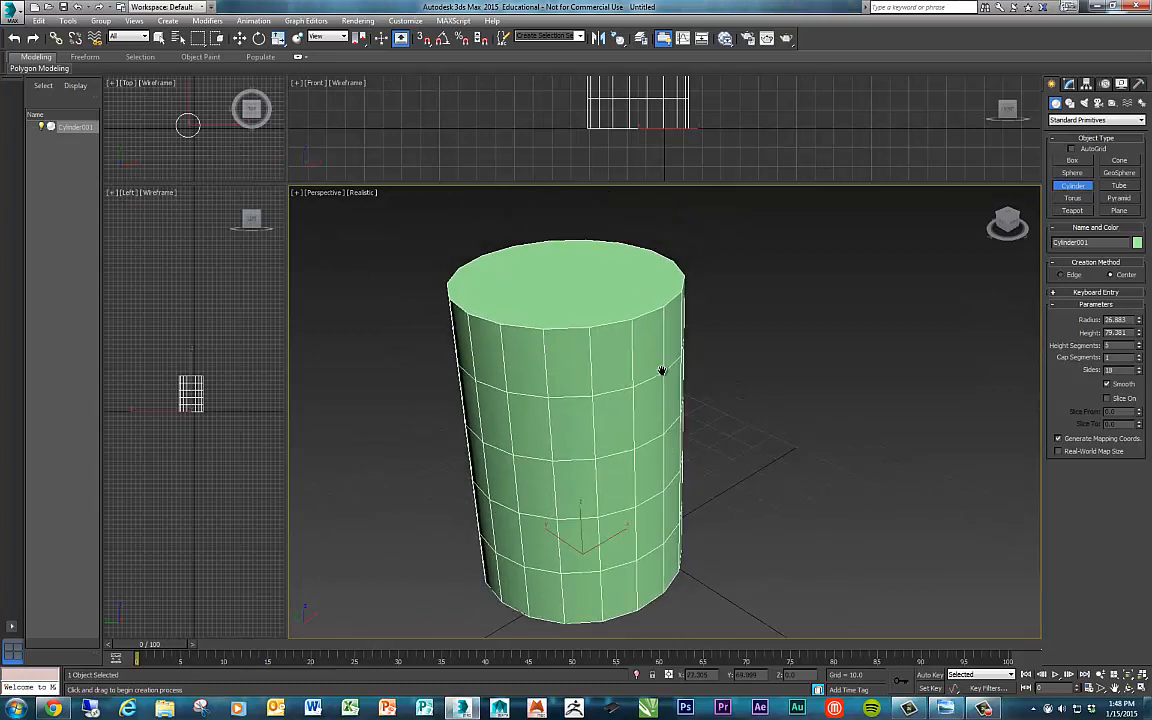
pyautogui.keyDown('alt'); pyautogui.moveTo(764, 468); pyautogui.dragTo(787, 446, button='middle'); pyautogui.keyUp('alt')
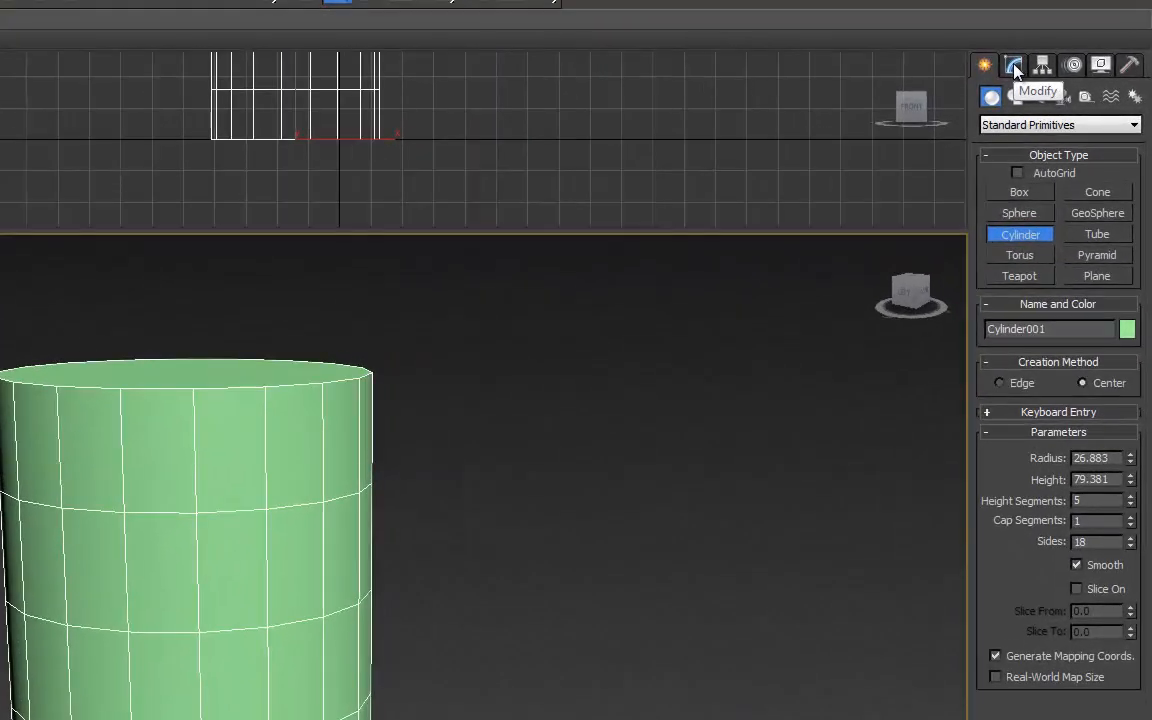
# Open the cylinder's parameters for modification and set its number of sides to 32.
pyautogui.click(1069, 85)
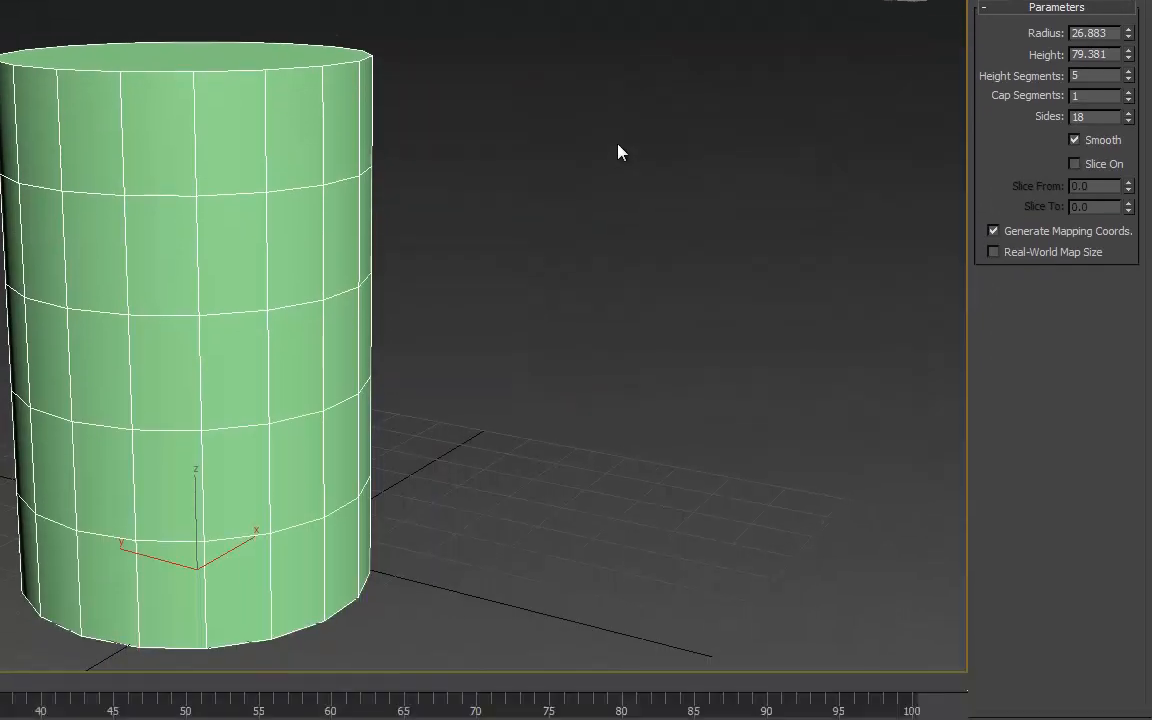
pyautogui.keyDown('alt'); pyautogui.moveTo(555, 249); pyautogui.dragTo(433, 371, button='middle'); pyautogui.keyUp('alt')
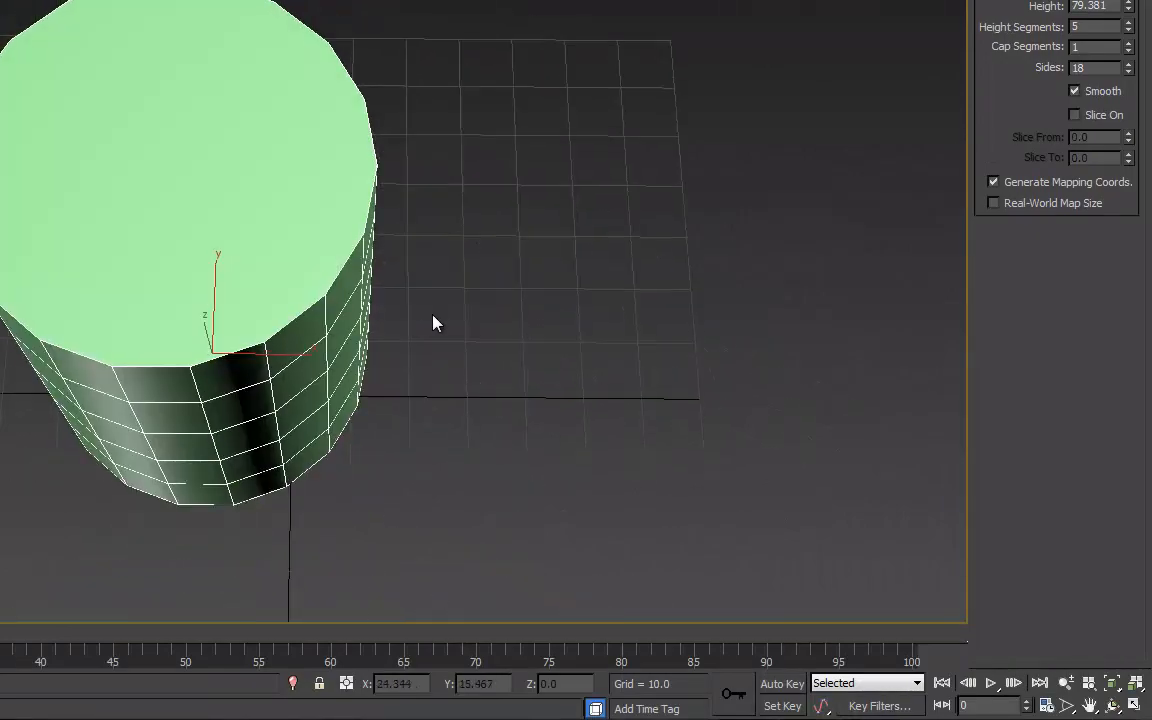
pyautogui.keyDown('alt'); pyautogui.moveTo(433, 322); pyautogui.dragTo(532, 275, button='middle'); pyautogui.keyUp('alt')
pyautogui.moveTo(1105, 70); pyautogui.dragTo(1040, 67)
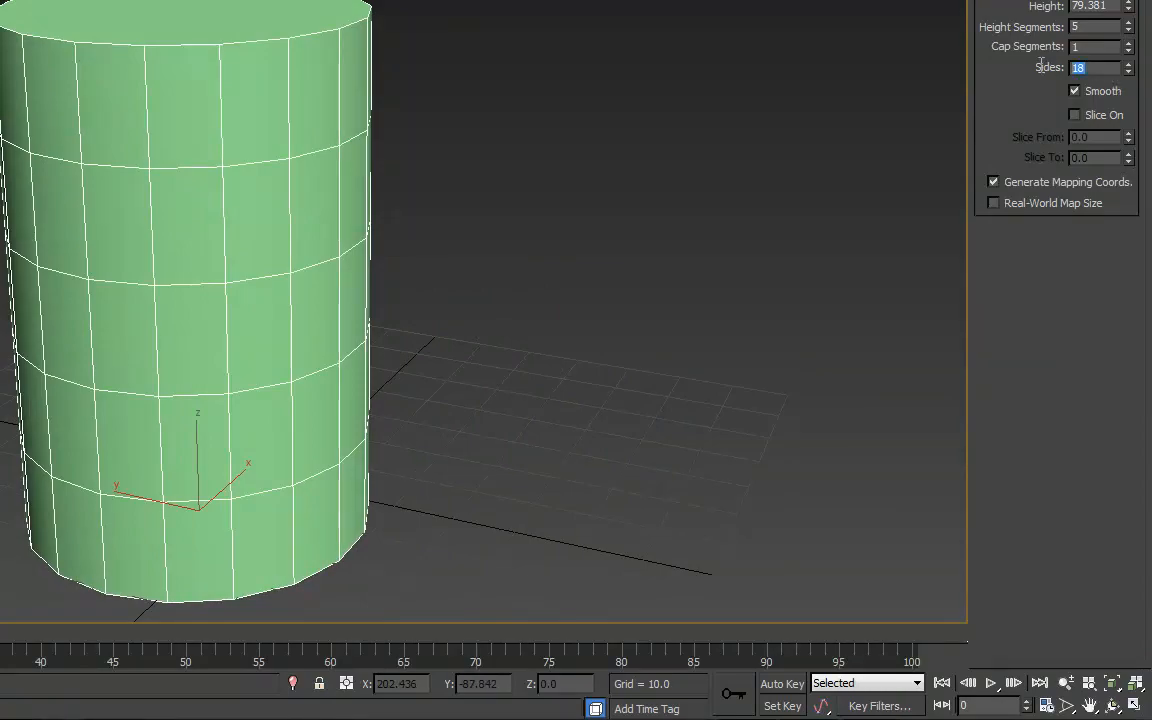
pyautogui.write('32')
pyautogui.press('Return')
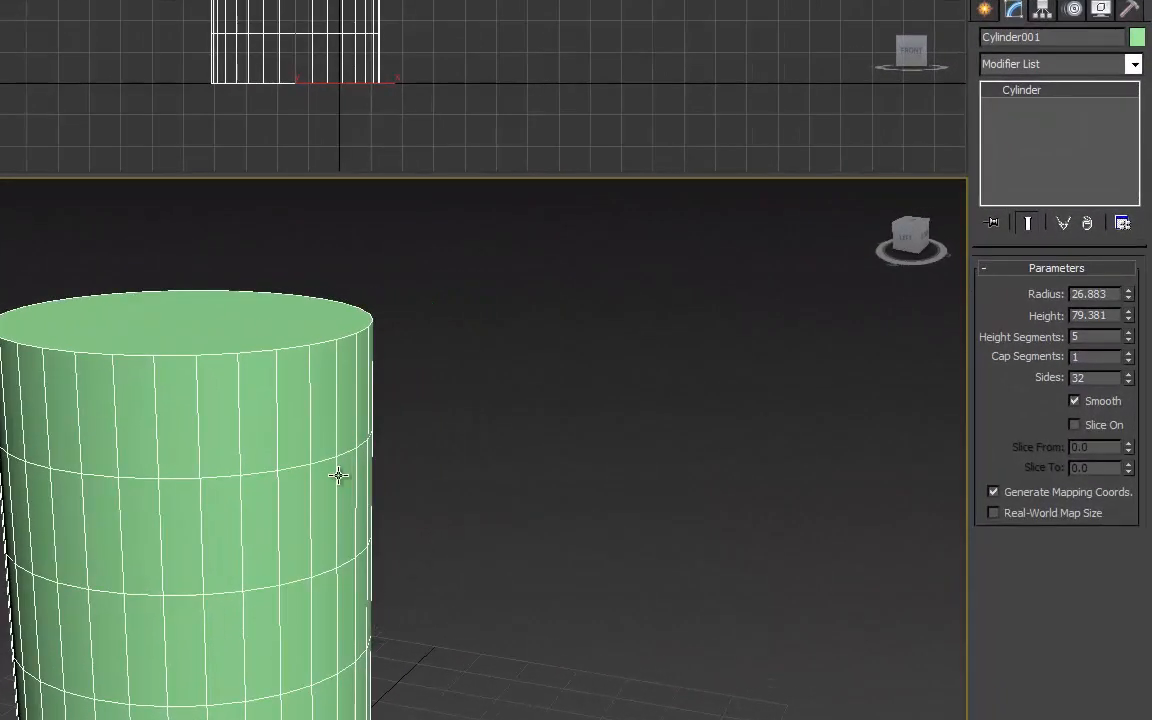
# Set the cylinder's cap segments to 2 to add an inner ring on its caps.
pyautogui.keyDown('alt'); pyautogui.moveTo(660, 363); pyautogui.dragTo(638, 426, button='middle'); pyautogui.keyUp('alt')
pyautogui.keyDown('alt'); pyautogui.moveTo(300, 578); pyautogui.dragTo(351, 471, button='middle'); pyautogui.keyUp('alt')
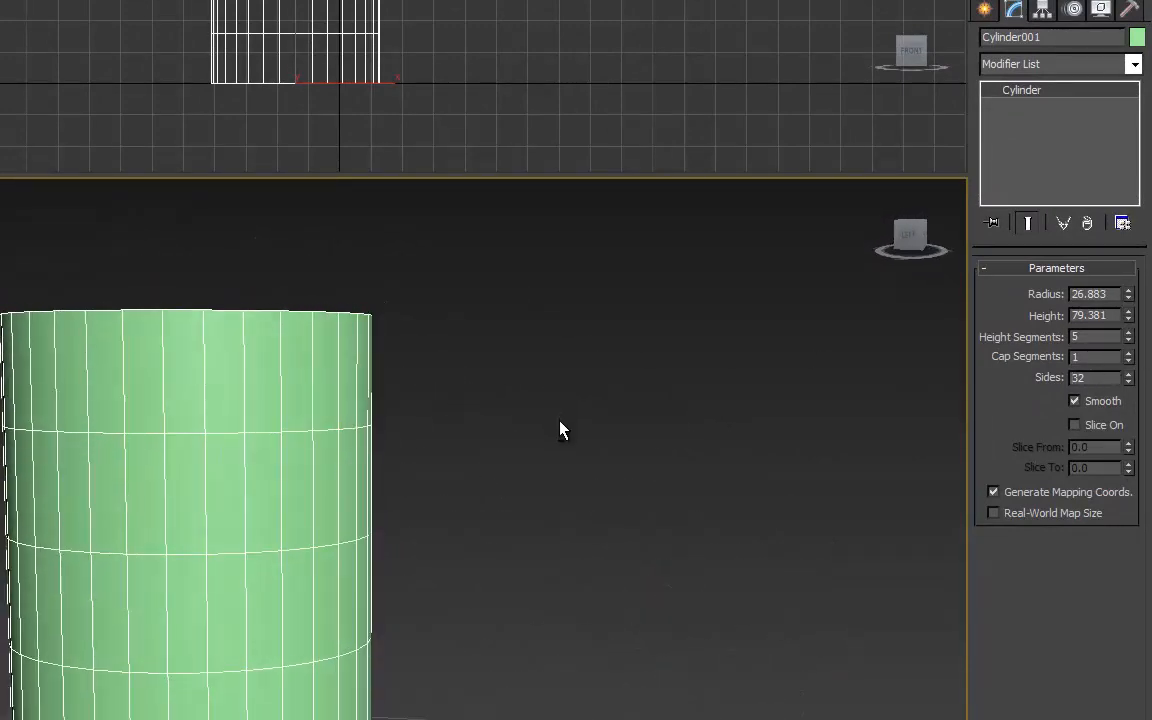
pyautogui.keyDown('alt'); pyautogui.moveTo(560, 429); pyautogui.dragTo(560, 493, button='middle'); pyautogui.keyUp('alt')
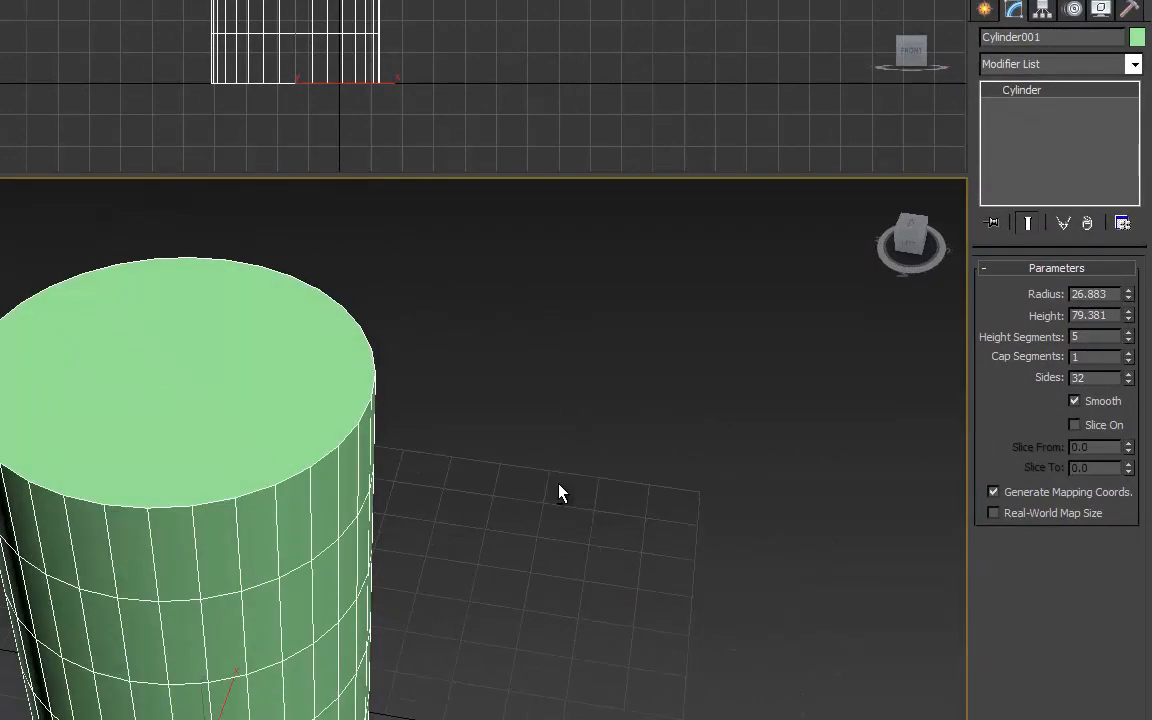
pyautogui.click(1129, 353)
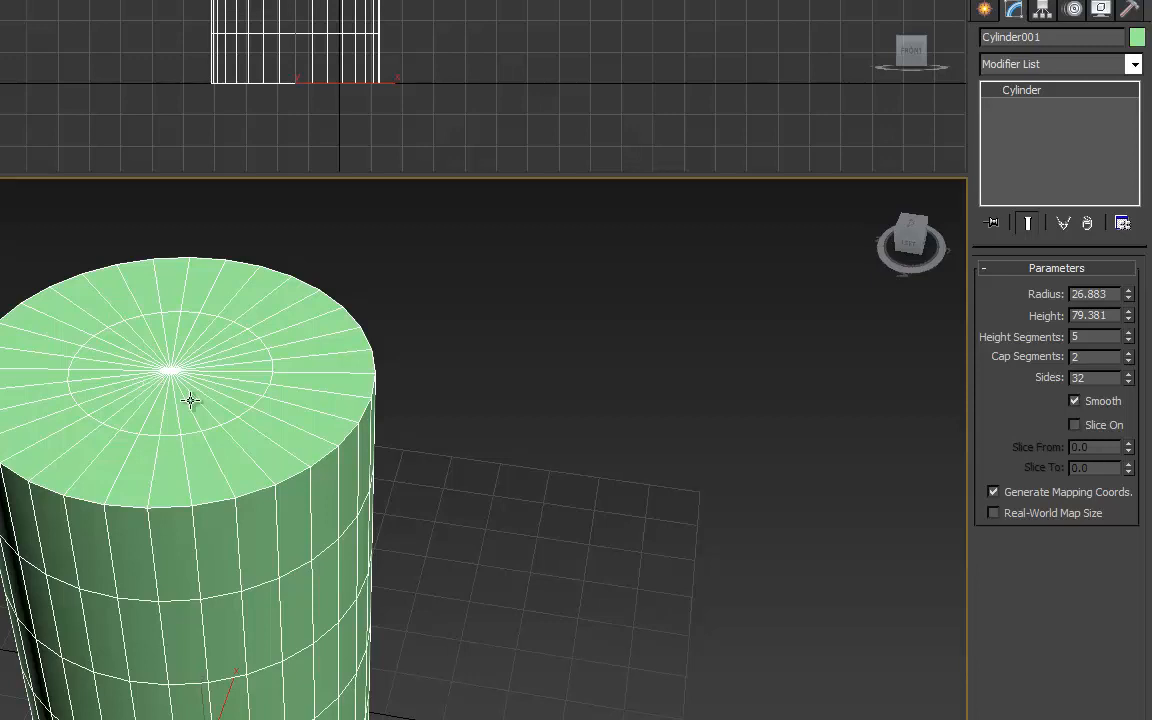
pyautogui.keyDown('alt'); pyautogui.moveTo(424, 476); pyautogui.dragTo(480, 470, button='middle'); pyautogui.keyUp('alt')
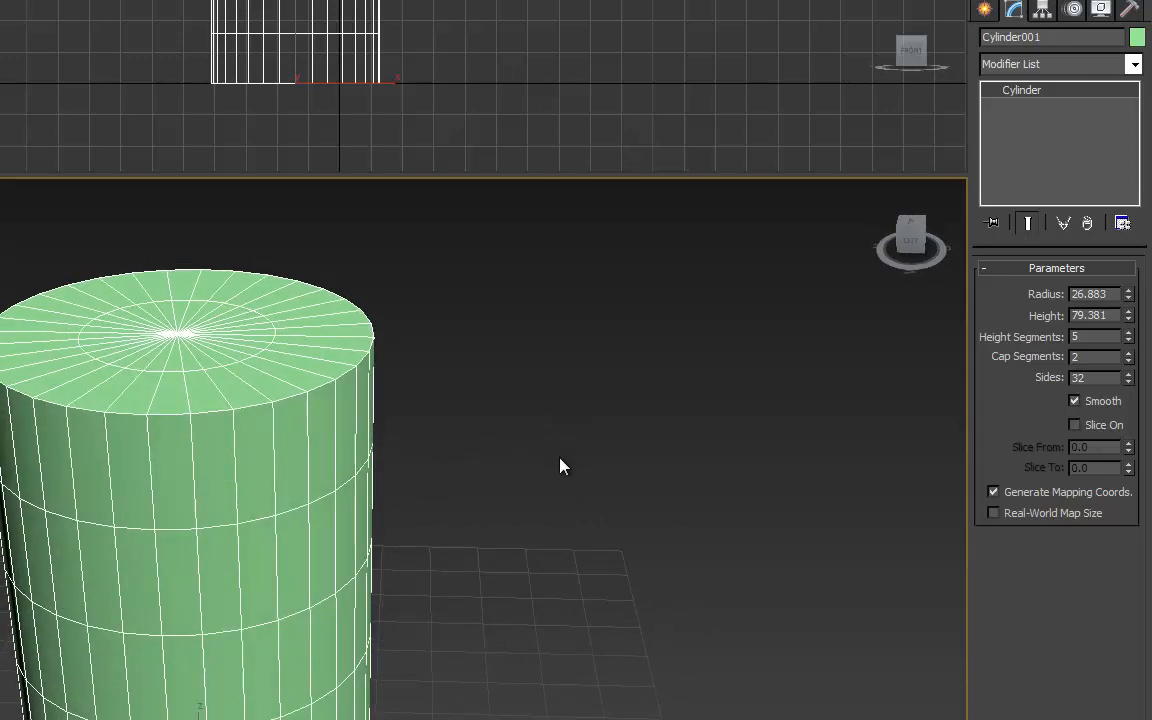
# Apply a Taper modifier to the cylinder.
pyautogui.click(1045, 67)
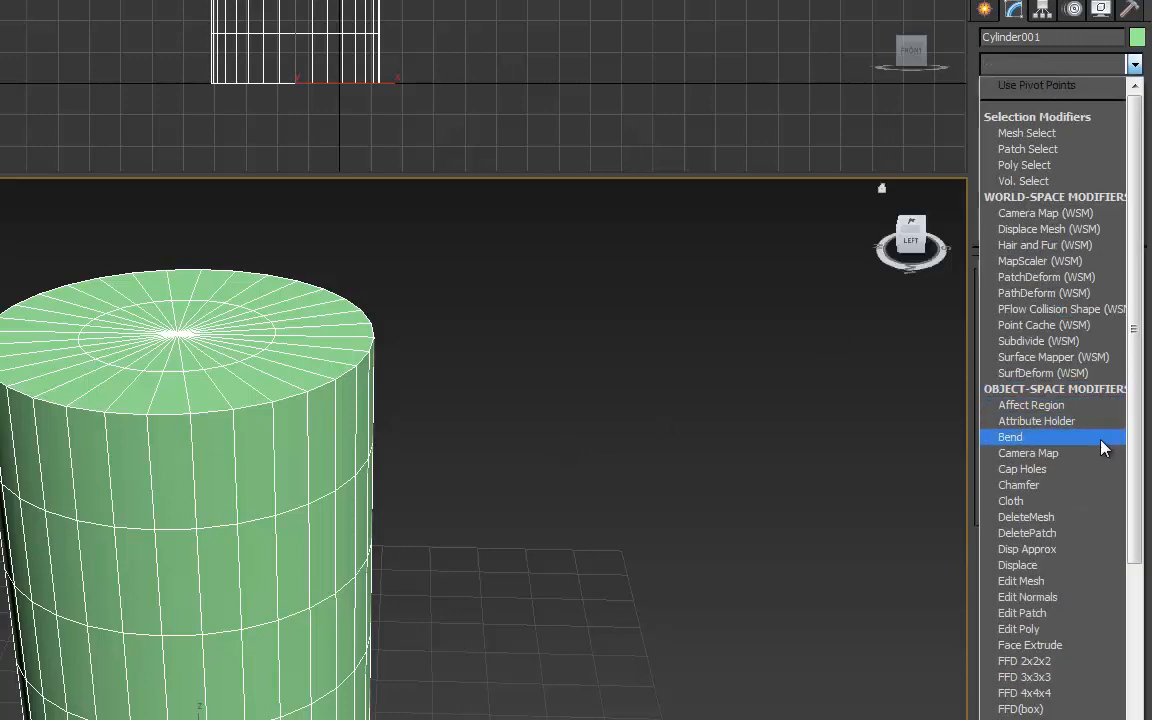
pyautogui.scroll(-15, 1088, 452)
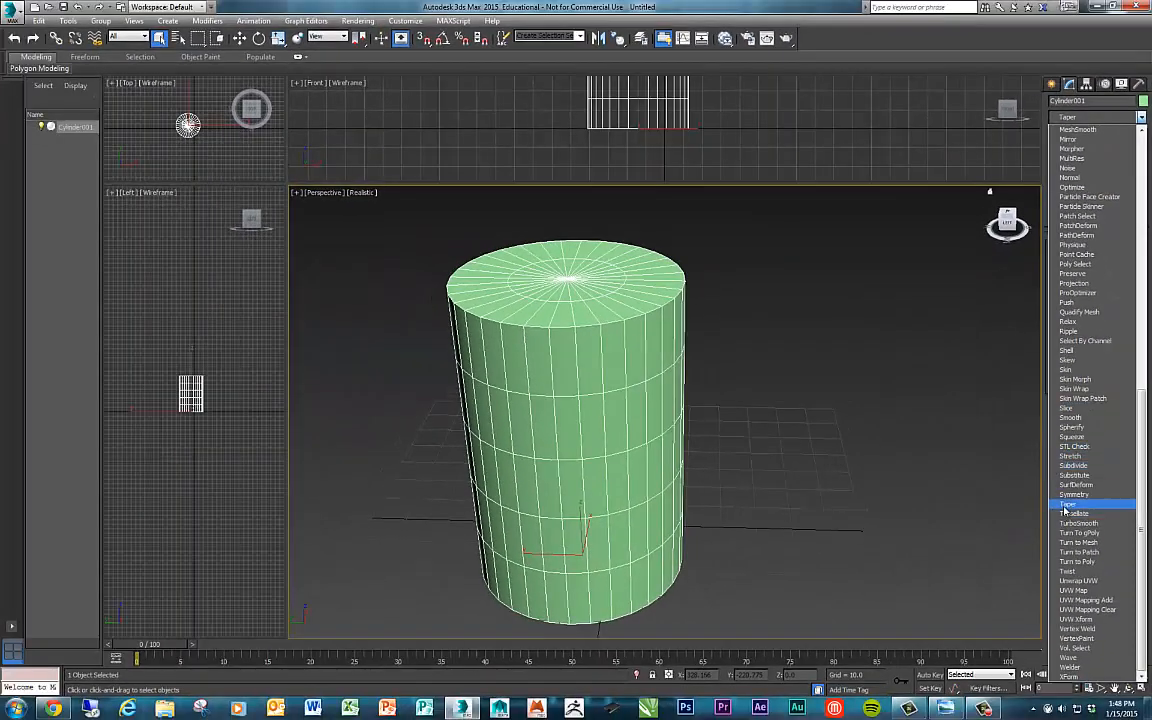
pyautogui.click(1058, 538)
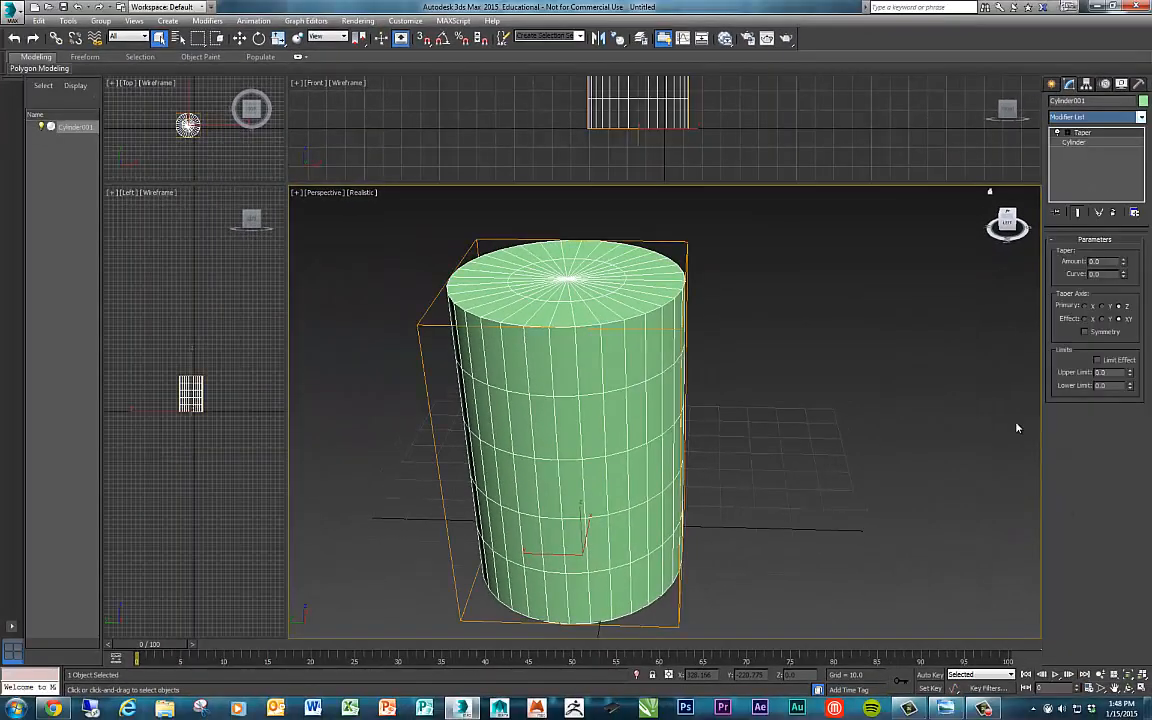
pyautogui.keyDown('alt'); pyautogui.moveTo(719, 375); pyautogui.dragTo(736, 357, button='middle'); pyautogui.keyUp('alt')
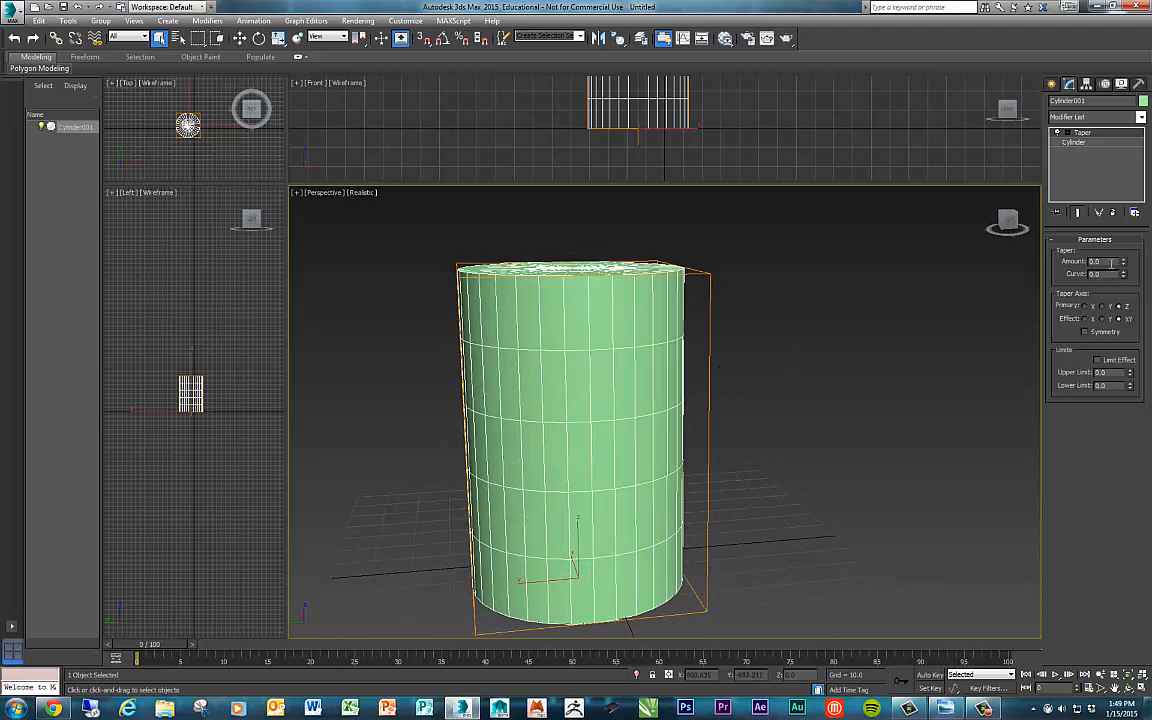
# Set the Taper amount to 0.18 so the cylinder widens toward its upper end.
pyautogui.moveTo(1124, 263)
pyautogui.mouseDown()
pyautogui.moveTo(1116, 300)
pyautogui.moveTo(1115, 240)
pyautogui.mouseUp()
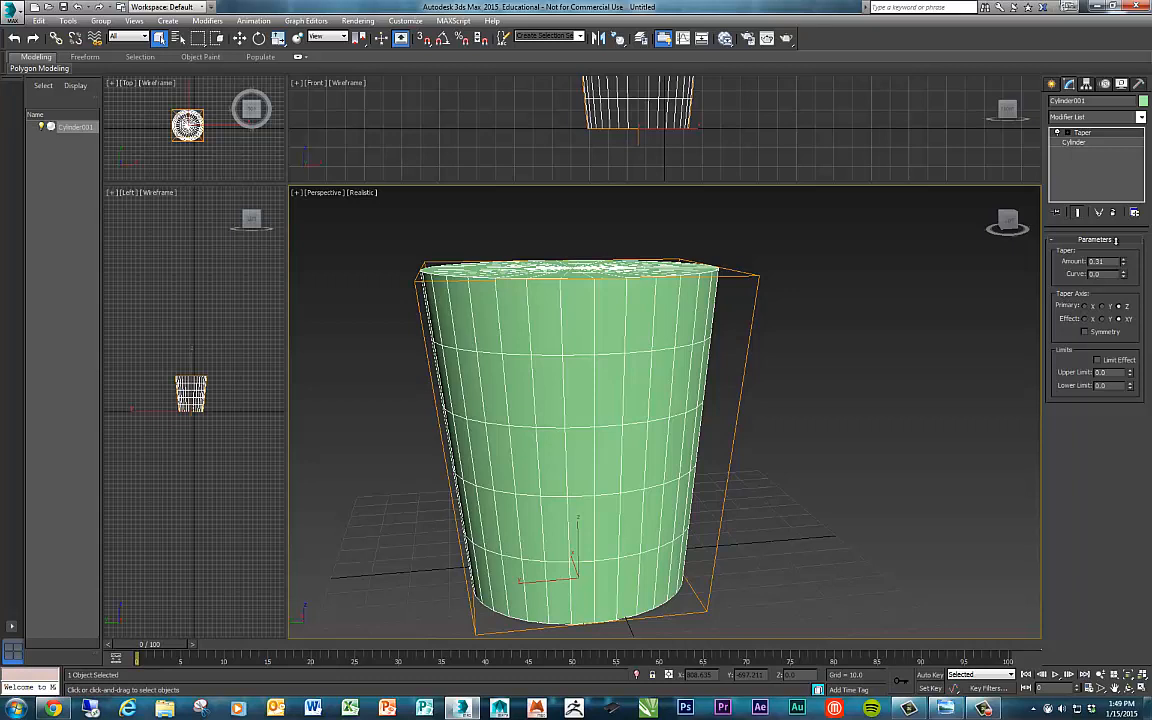
pyautogui.moveTo(1116, 240); pyautogui.dragTo(1116, 251)
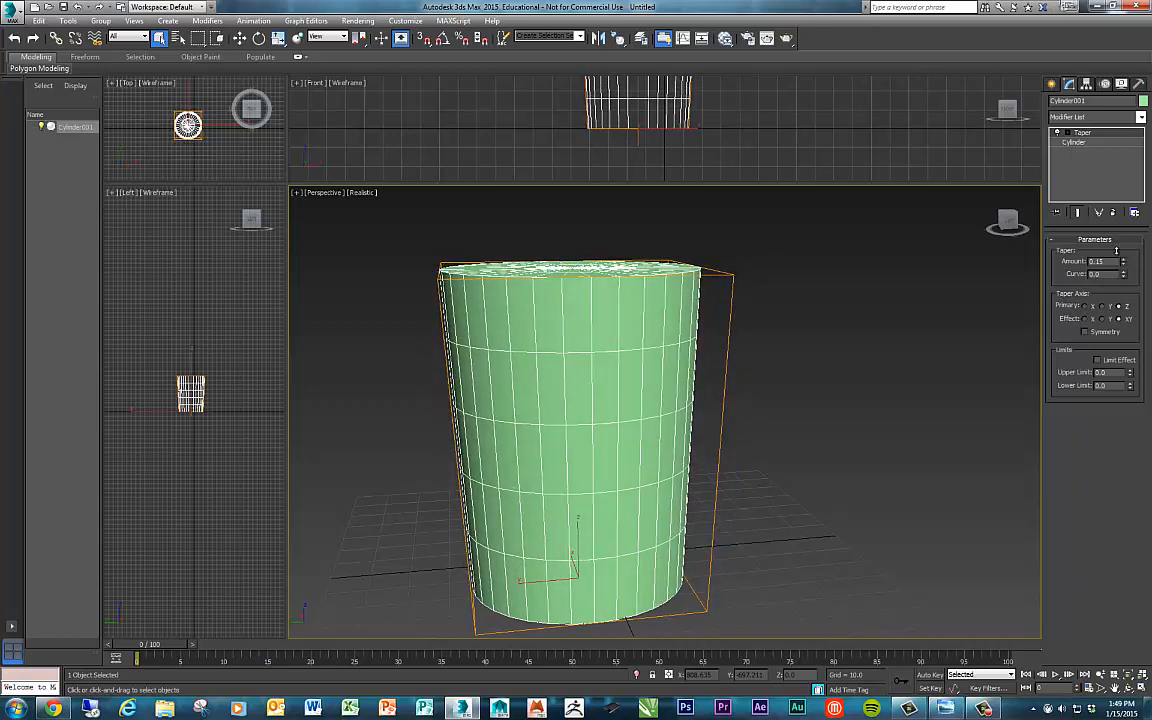
pyautogui.moveTo(828, 455)
pyautogui.keyDown('alt'); pyautogui.mouseDown(button='middle')
pyautogui.moveTo(823, 442)
pyautogui.moveTo(828, 453)
pyautogui.mouseUp(button='middle'); pyautogui.keyUp('alt')
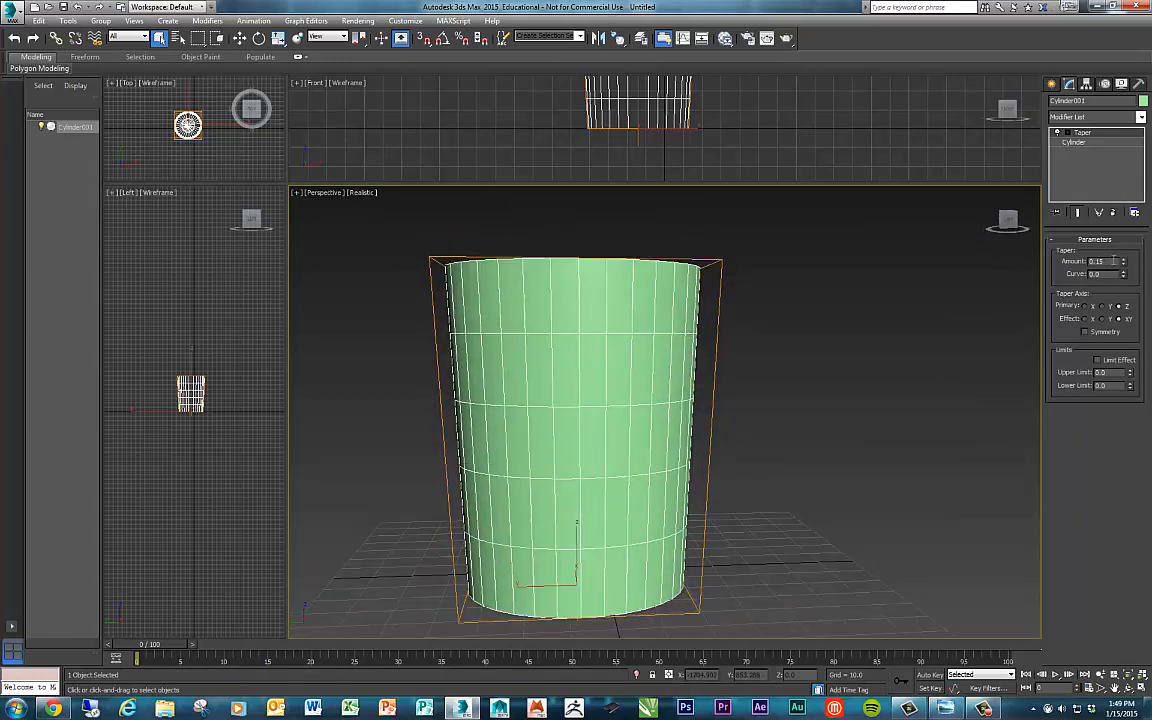
pyautogui.moveTo(1124, 263); pyautogui.dragTo(1124, 258)
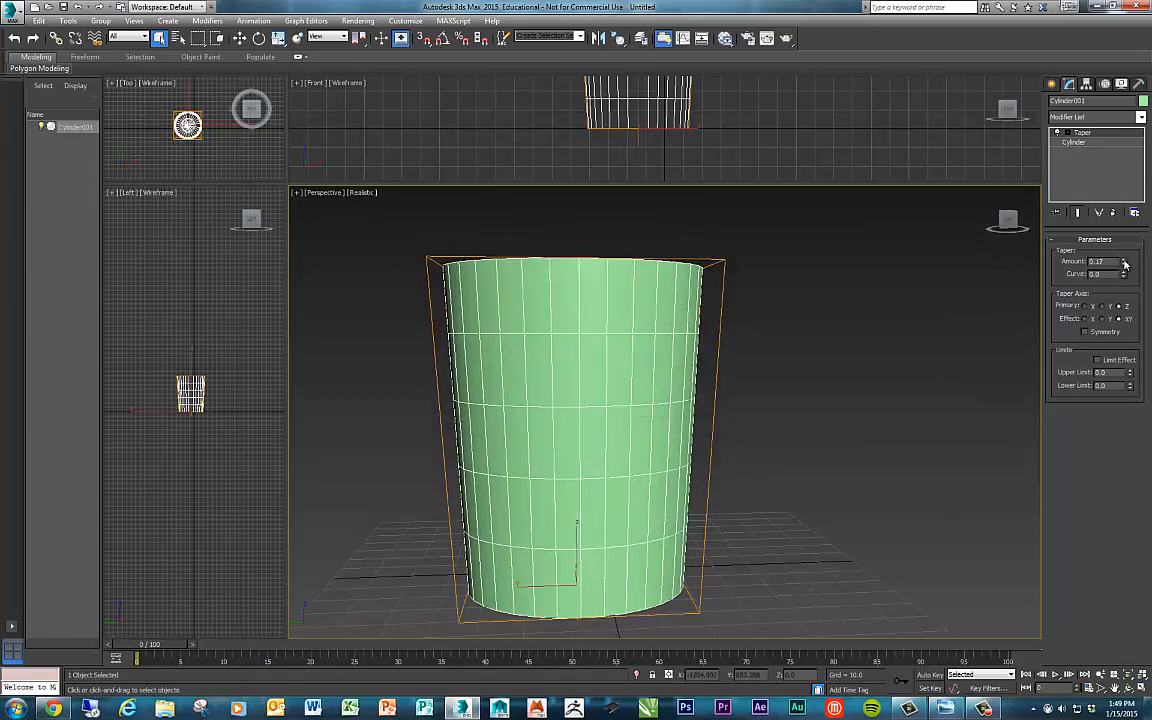
pyautogui.keyDown('alt'); pyautogui.moveTo(841, 386); pyautogui.dragTo(831, 415, button='middle'); pyautogui.keyUp('alt')
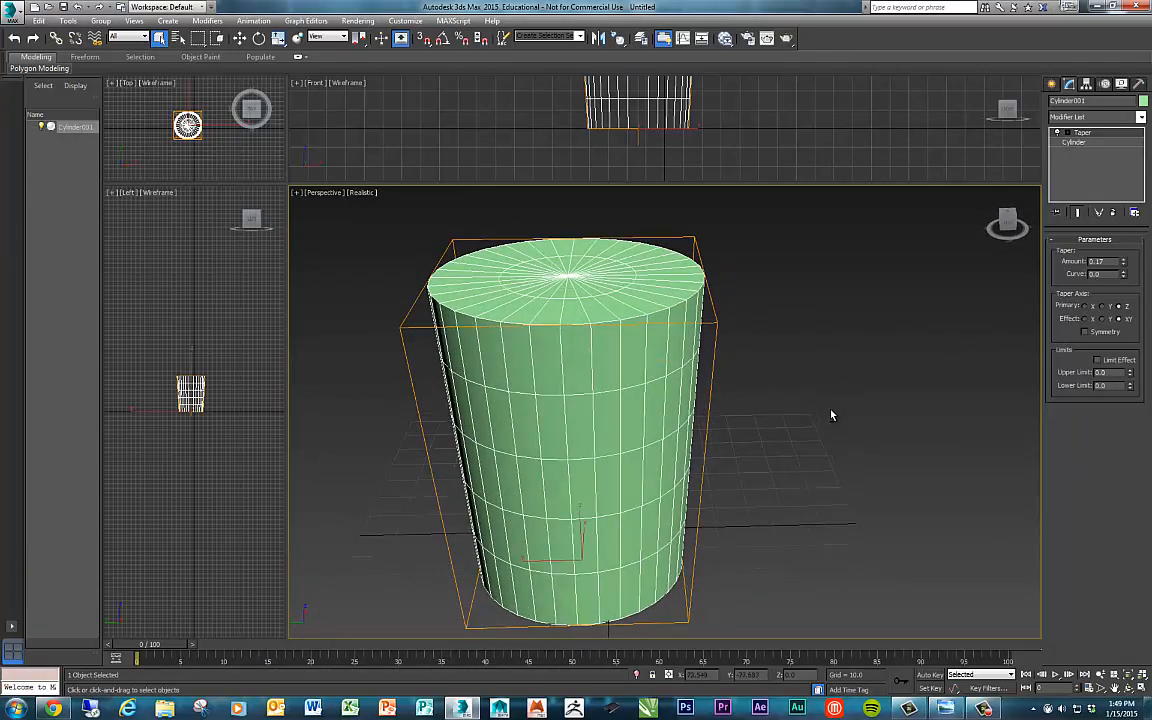
pyautogui.click(1123, 264)
pyautogui.click(1123, 259)
pyautogui.click(1123, 259)
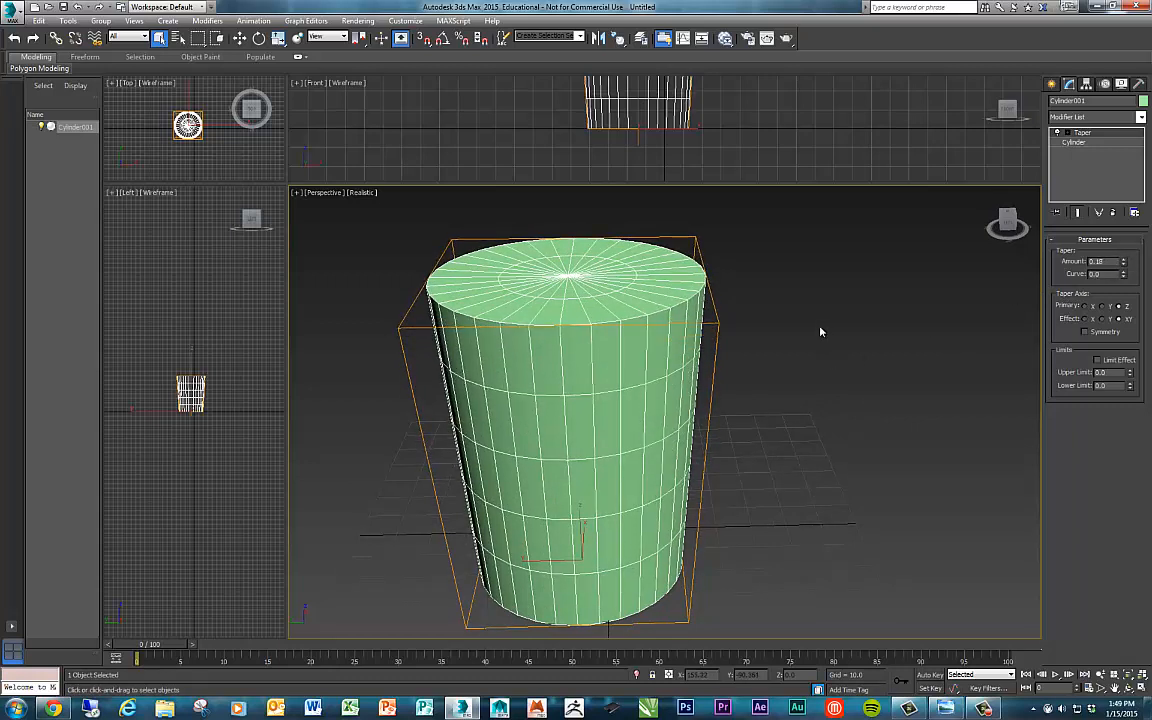
# Add an Edit Poly modifier above the Taper and consult the trash can photo in Windows Photo Viewer.
pyautogui.click(1089, 116)
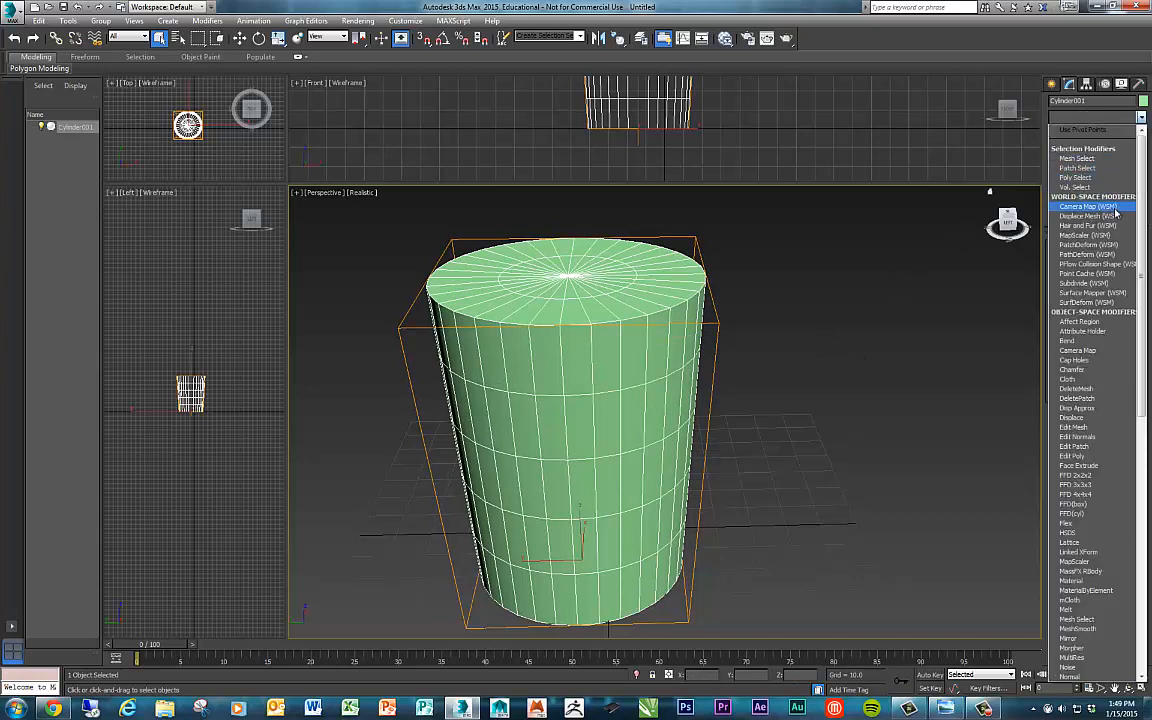
pyautogui.click(1076, 456)
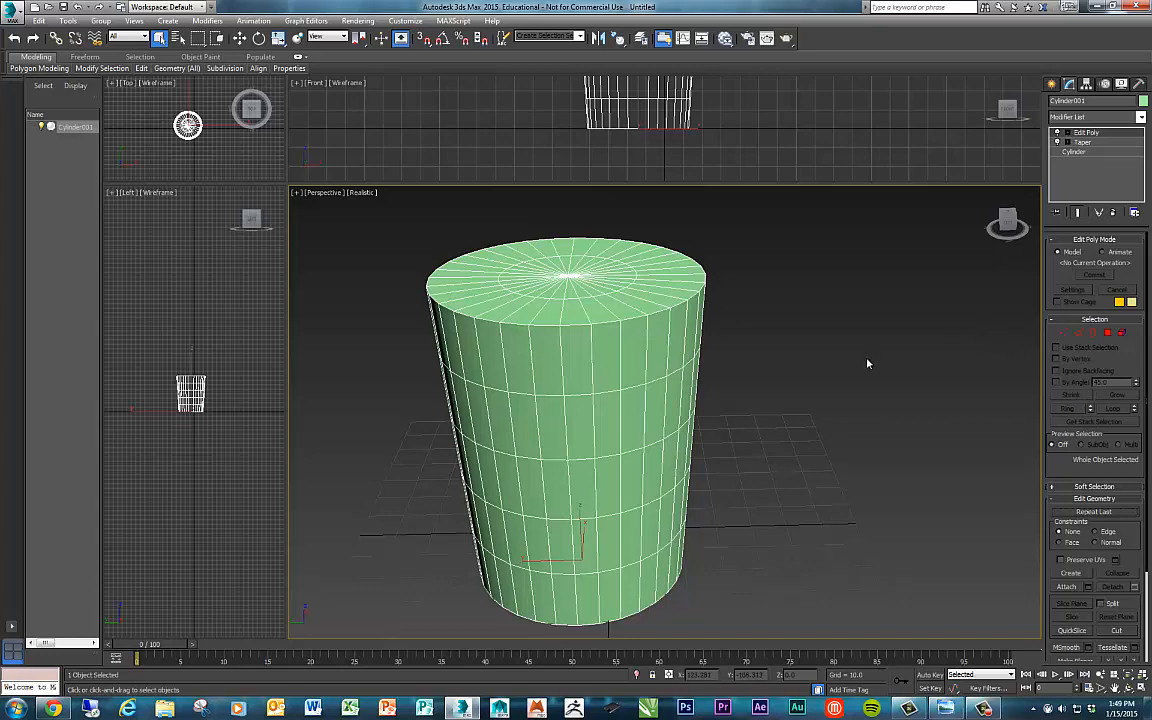
pyautogui.keyDown('alt'); pyautogui.moveTo(775, 352); pyautogui.dragTo(746, 378, button='middle'); pyautogui.keyUp('alt')
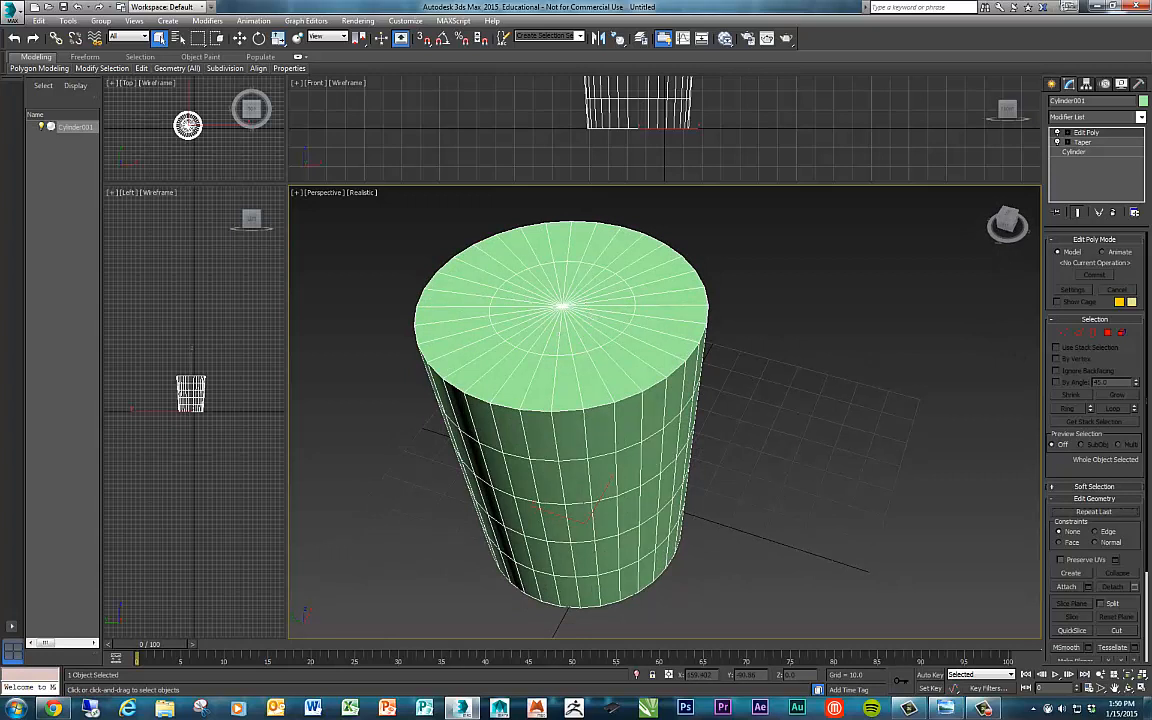
pyautogui.click(945, 707)
pyautogui.moveTo(922, 180); pyautogui.dragTo(762, 188)
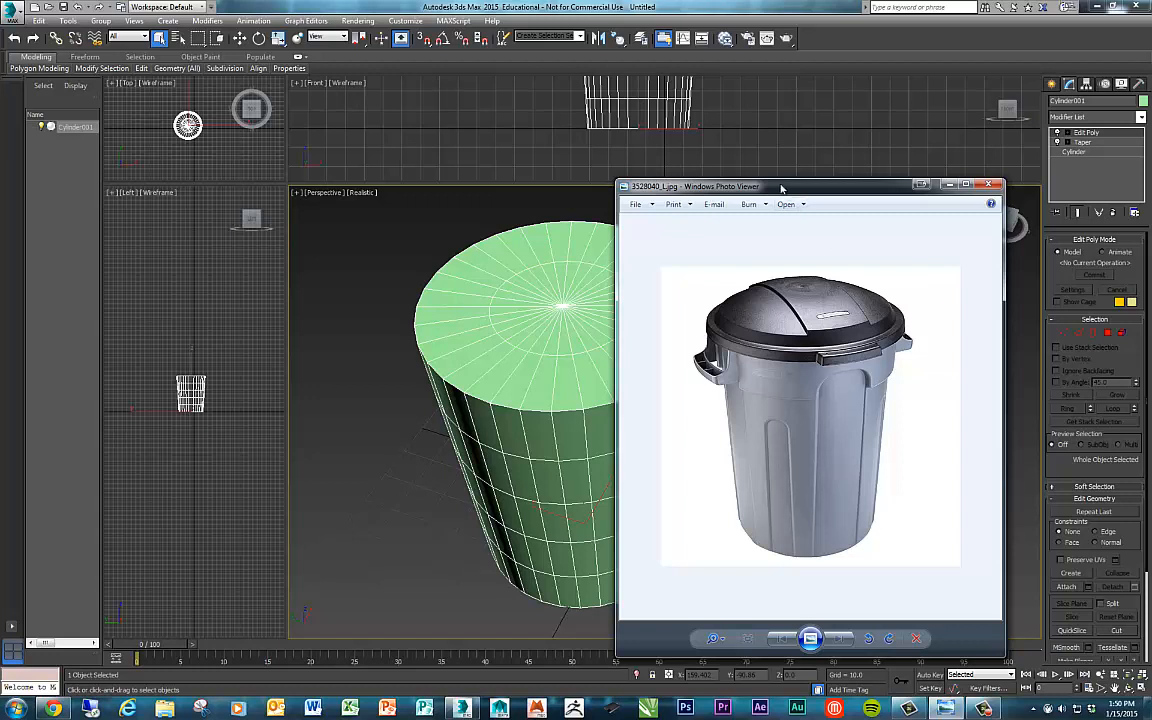
pyautogui.click(949, 184)
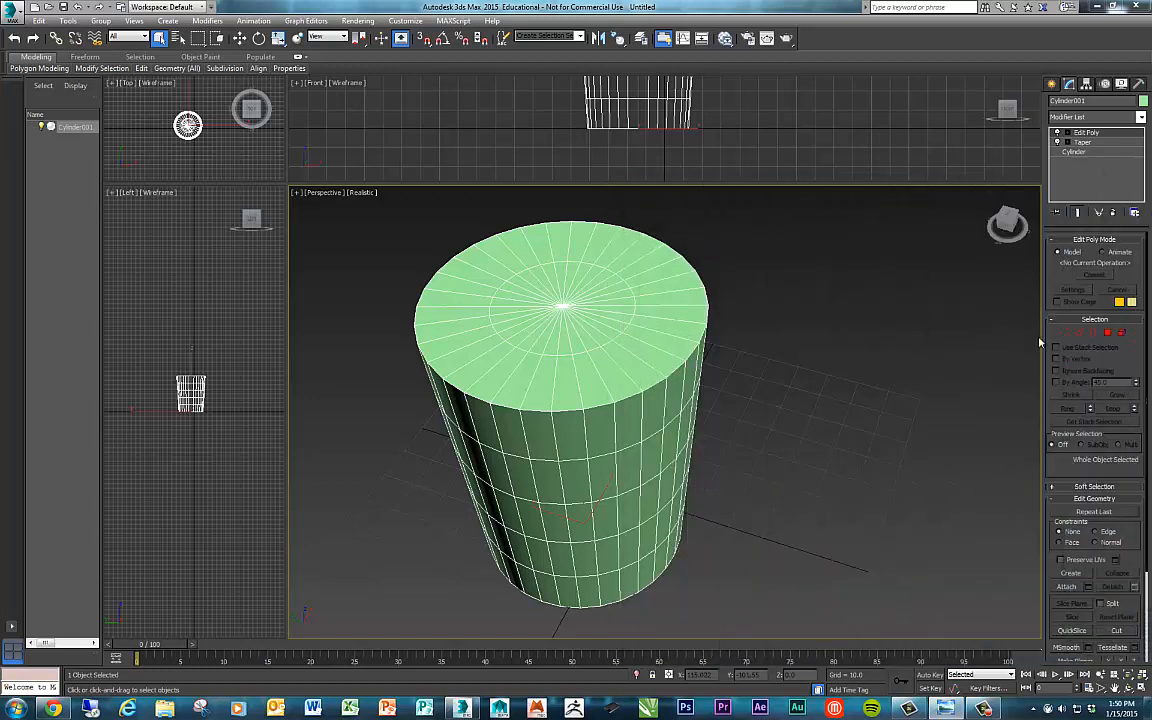
# In Polygon sub-object mode, select all 32 wedge polygons inside the inner ring of the cylinder's upper cap.
pyautogui.click(1107, 332)
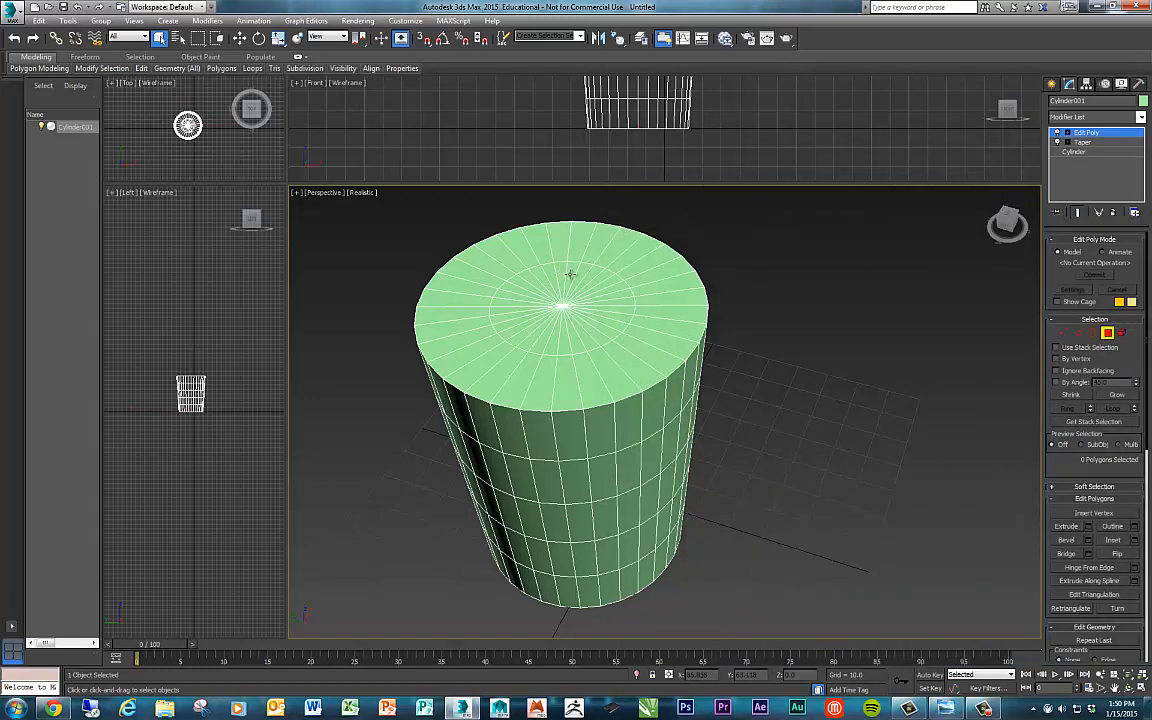
pyautogui.click(572, 272)
pyautogui.scroll(3, 575, 271)
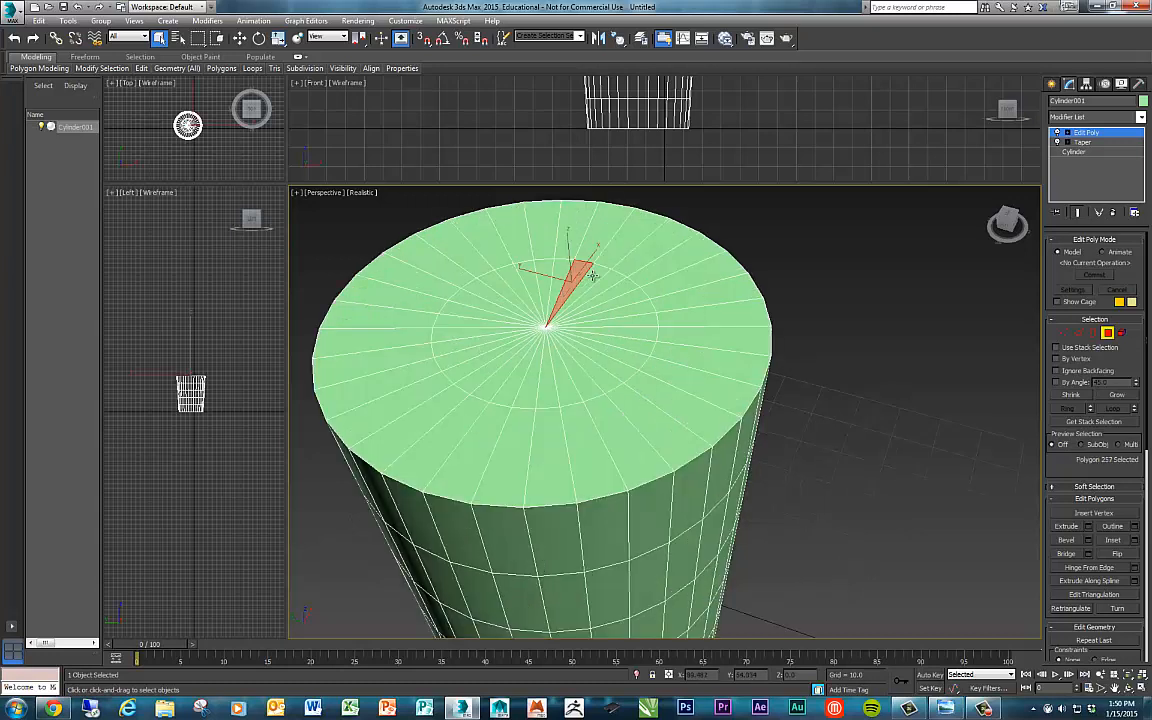
pyautogui.keyDown('ctrl'); pyautogui.click(601, 279); pyautogui.keyUp('ctrl')
pyautogui.keyDown('ctrl'); pyautogui.click(610, 287); pyautogui.keyUp('ctrl')
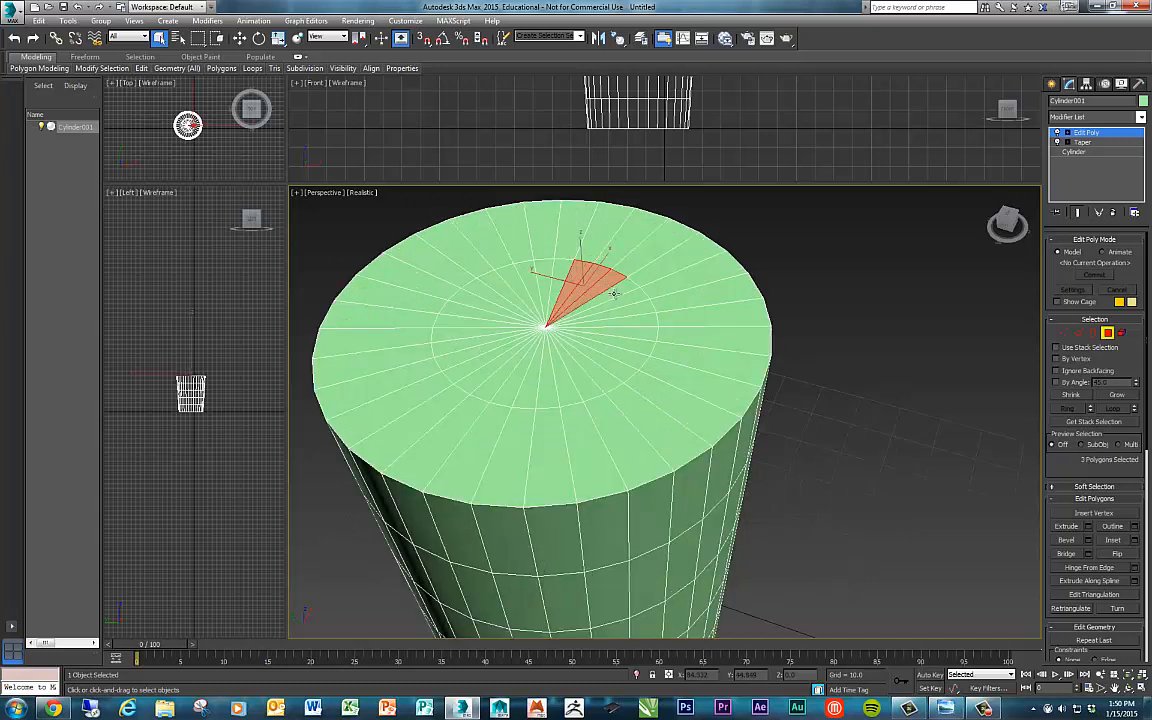
pyautogui.keyDown('ctrl'); pyautogui.click(618, 297); pyautogui.keyUp('ctrl')
pyautogui.keyDown('ctrl'); pyautogui.click(624, 307); pyautogui.keyUp('ctrl')
pyautogui.keyDown('ctrl'); pyautogui.click(628, 317); pyautogui.keyUp('ctrl')
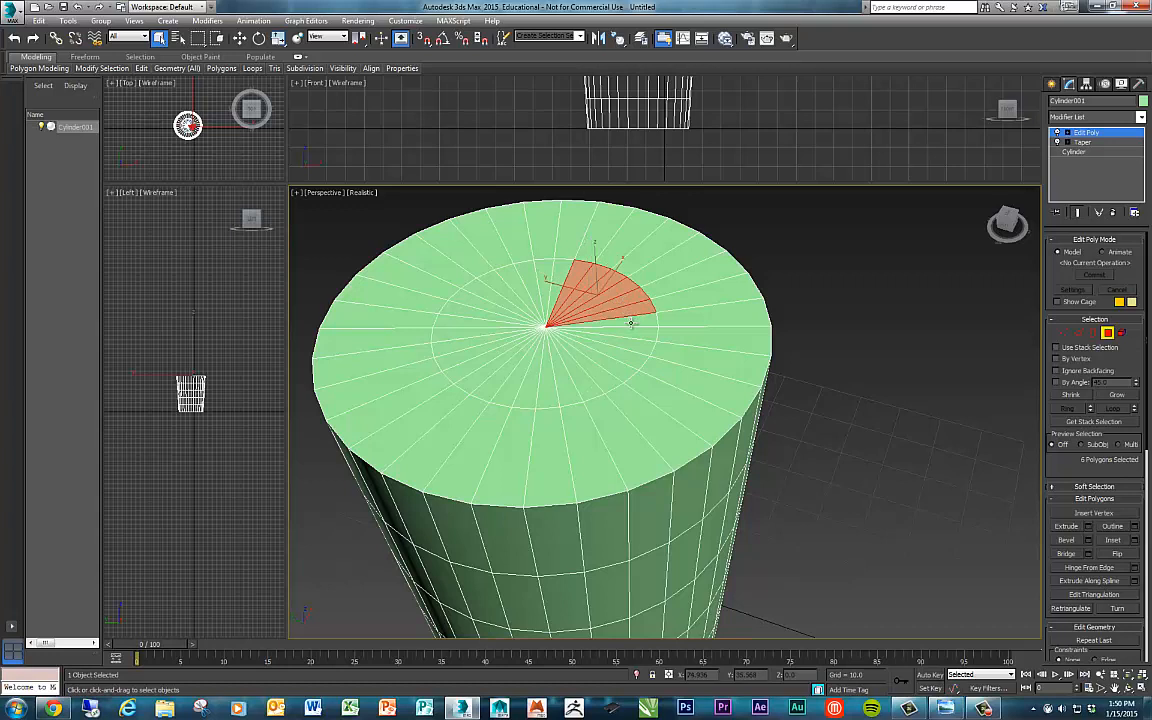
pyautogui.keyDown('ctrl'); pyautogui.click(630, 328); pyautogui.keyUp('ctrl')
pyautogui.keyDown('ctrl'); pyautogui.click(628, 339); pyautogui.keyUp('ctrl')
pyautogui.keyDown('ctrl'); pyautogui.click(625, 346); pyautogui.keyUp('ctrl')
pyautogui.keyDown('ctrl'); pyautogui.click(618, 352); pyautogui.keyUp('ctrl')
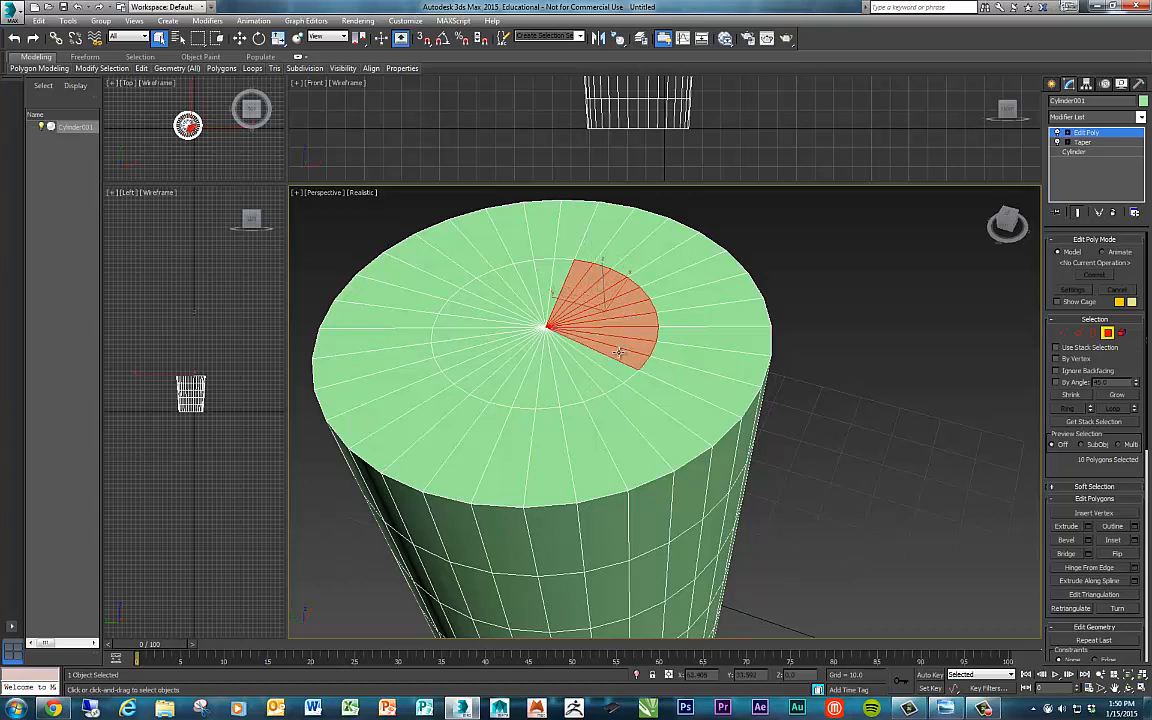
pyautogui.keyDown('ctrl'); pyautogui.click(614, 364); pyautogui.keyUp('ctrl')
pyautogui.keyDown('ctrl'); pyautogui.click(596, 374); pyautogui.keyUp('ctrl')
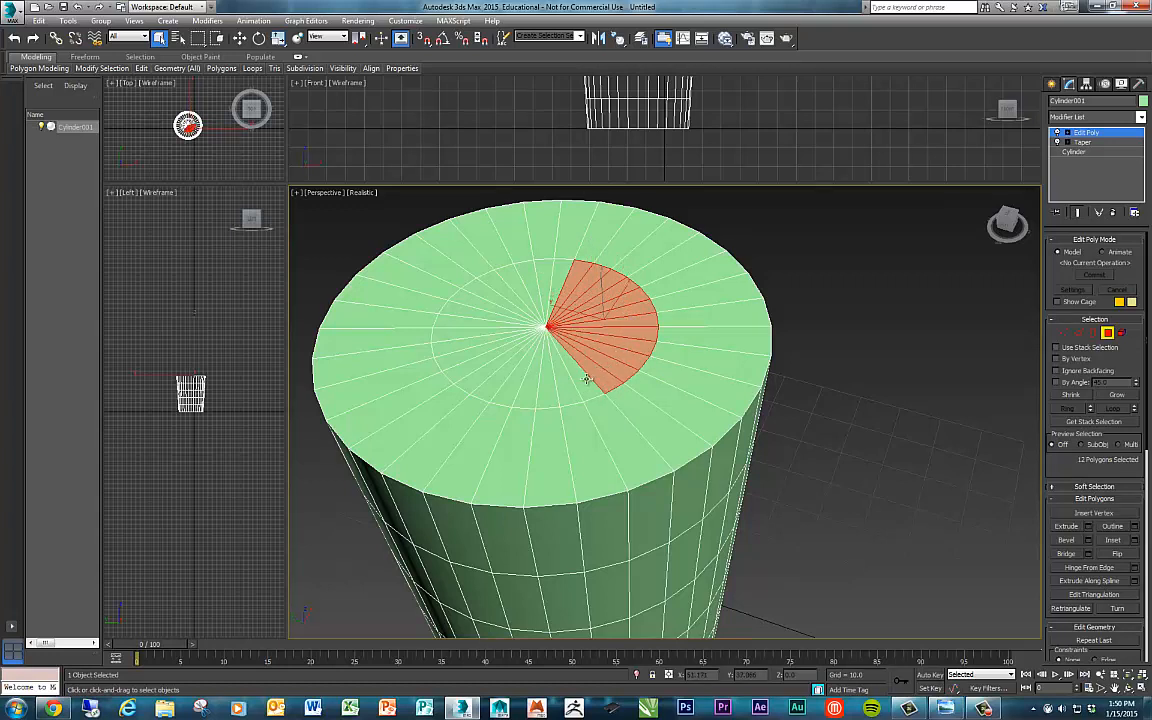
pyautogui.keyDown('ctrl'); pyautogui.click(581, 379); pyautogui.keyUp('ctrl')
pyautogui.keyDown('ctrl'); pyautogui.click(560, 388); pyautogui.keyUp('ctrl')
pyautogui.keyDown('ctrl'); pyautogui.click(540, 389); pyautogui.keyUp('ctrl')
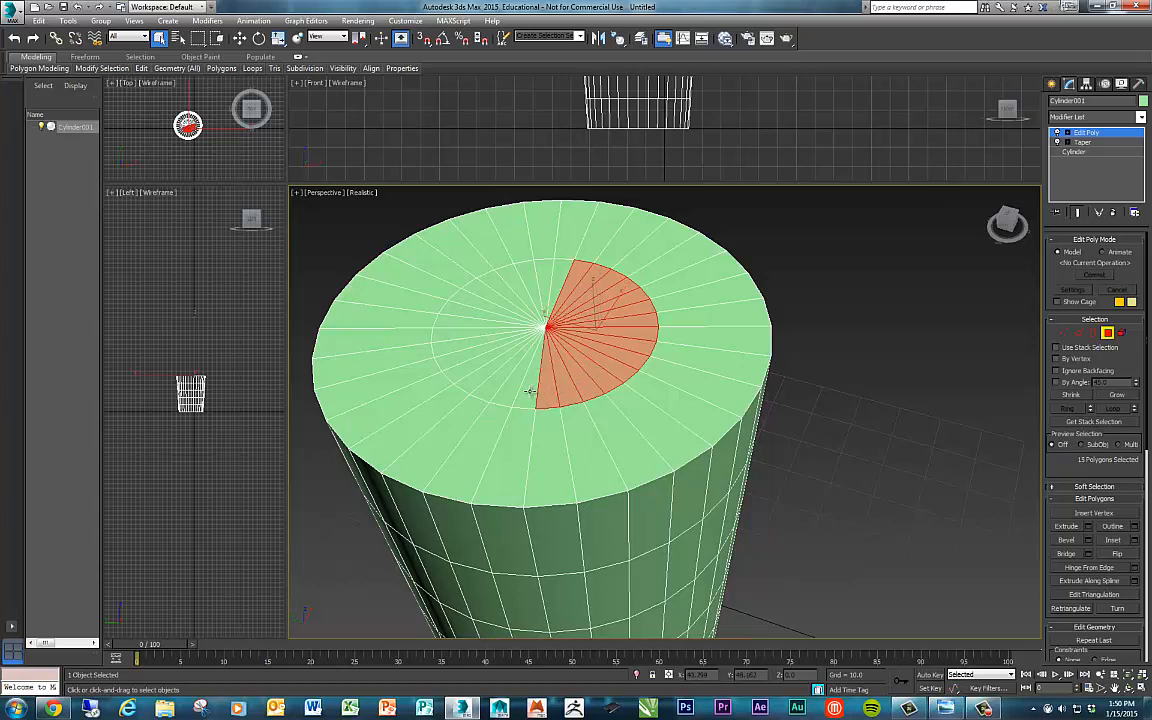
pyautogui.keyDown('ctrl'); pyautogui.click(519, 389); pyautogui.keyUp('ctrl')
pyautogui.keyDown('ctrl'); pyautogui.click(498, 386); pyautogui.keyUp('ctrl')
pyautogui.keyDown('ctrl'); pyautogui.click(485, 384); pyautogui.keyUp('ctrl')
pyautogui.keyDown('ctrl'); pyautogui.click(475, 380); pyautogui.keyUp('ctrl')
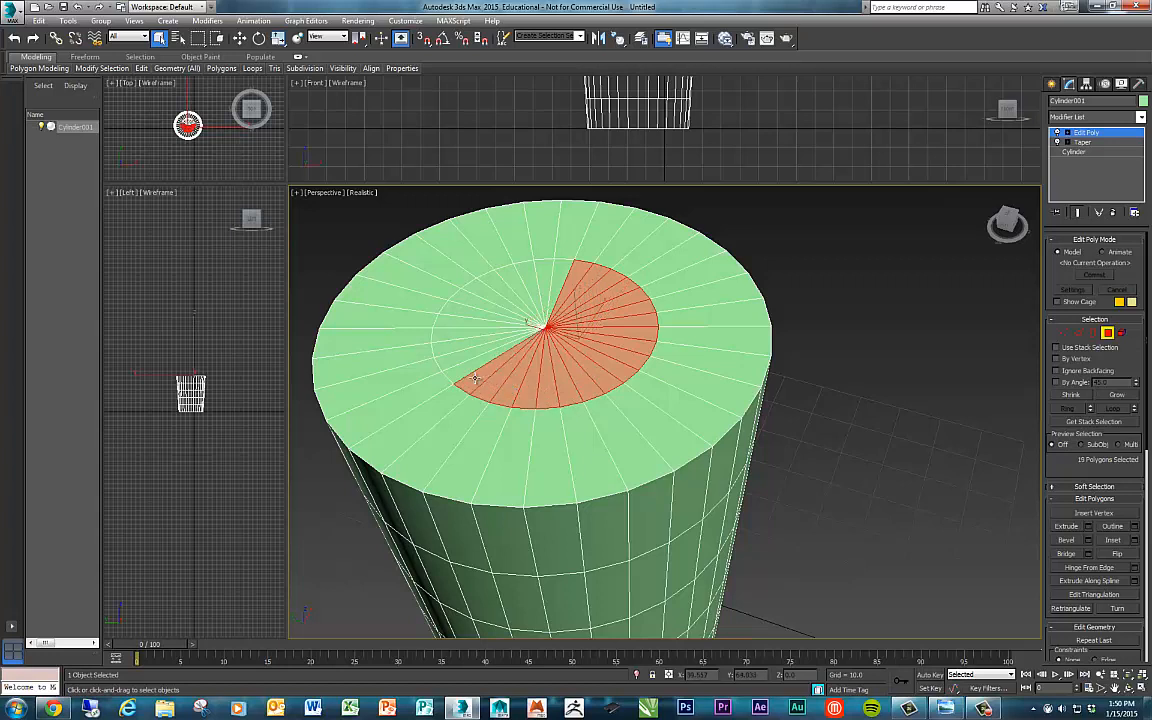
pyautogui.keyDown('ctrl'); pyautogui.click(462, 362); pyautogui.keyUp('ctrl')
pyautogui.keyDown('ctrl'); pyautogui.click(452, 351); pyautogui.keyUp('ctrl')
pyautogui.keyDown('ctrl'); pyautogui.click(444, 341); pyautogui.keyUp('ctrl')
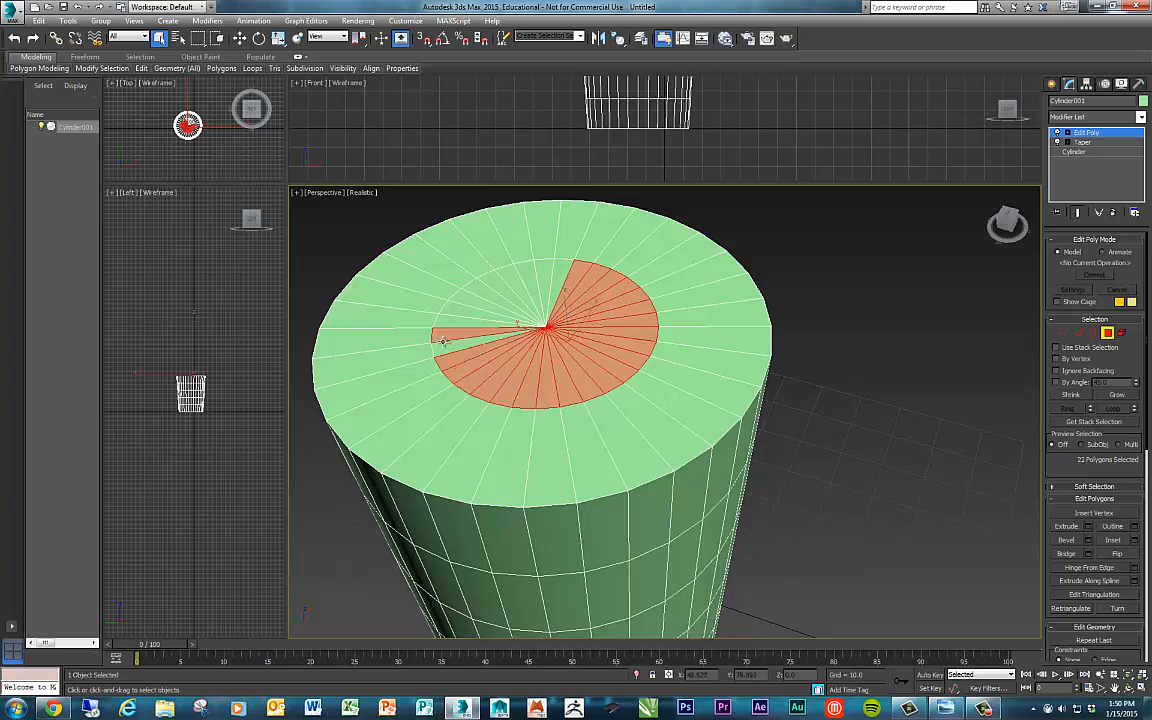
pyautogui.keyDown('ctrl'); pyautogui.click(446, 344); pyautogui.keyUp('ctrl')
pyautogui.keyDown('ctrl'); pyautogui.click(447, 317); pyautogui.keyUp('ctrl')
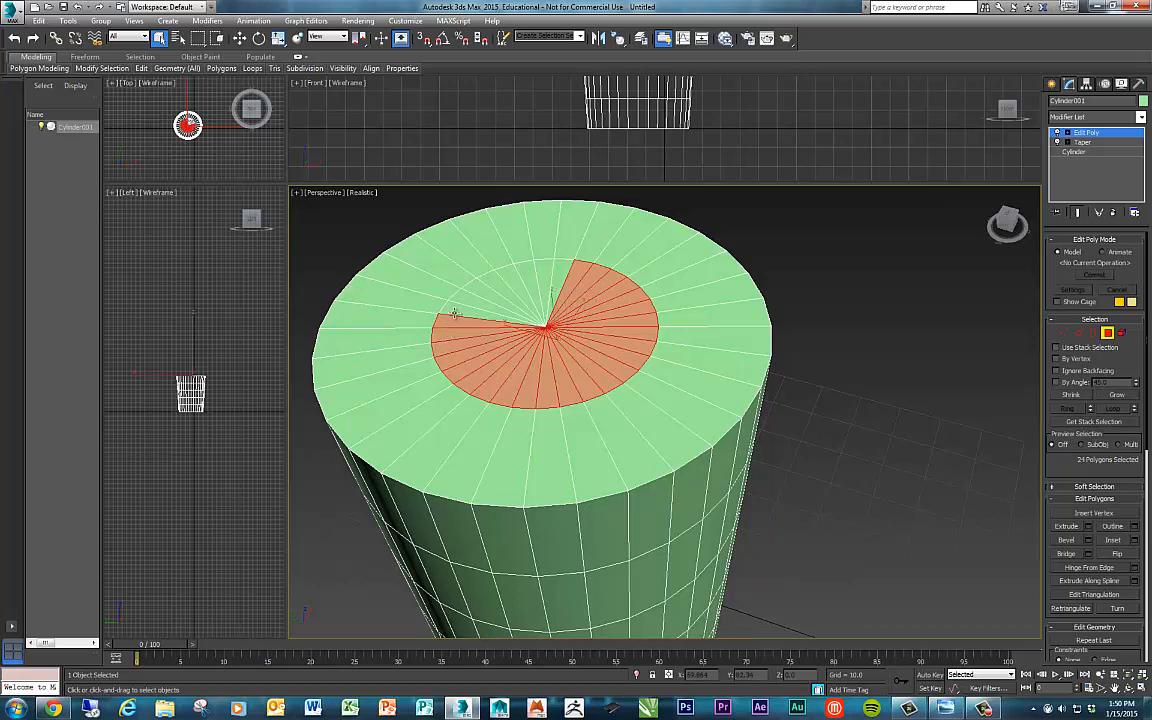
pyautogui.keyDown('ctrl'); pyautogui.click(455, 307); pyautogui.keyUp('ctrl')
pyautogui.keyDown('ctrl'); pyautogui.click(465, 300); pyautogui.keyUp('ctrl')
pyautogui.keyDown('ctrl'); pyautogui.click(487, 287); pyautogui.keyUp('ctrl')
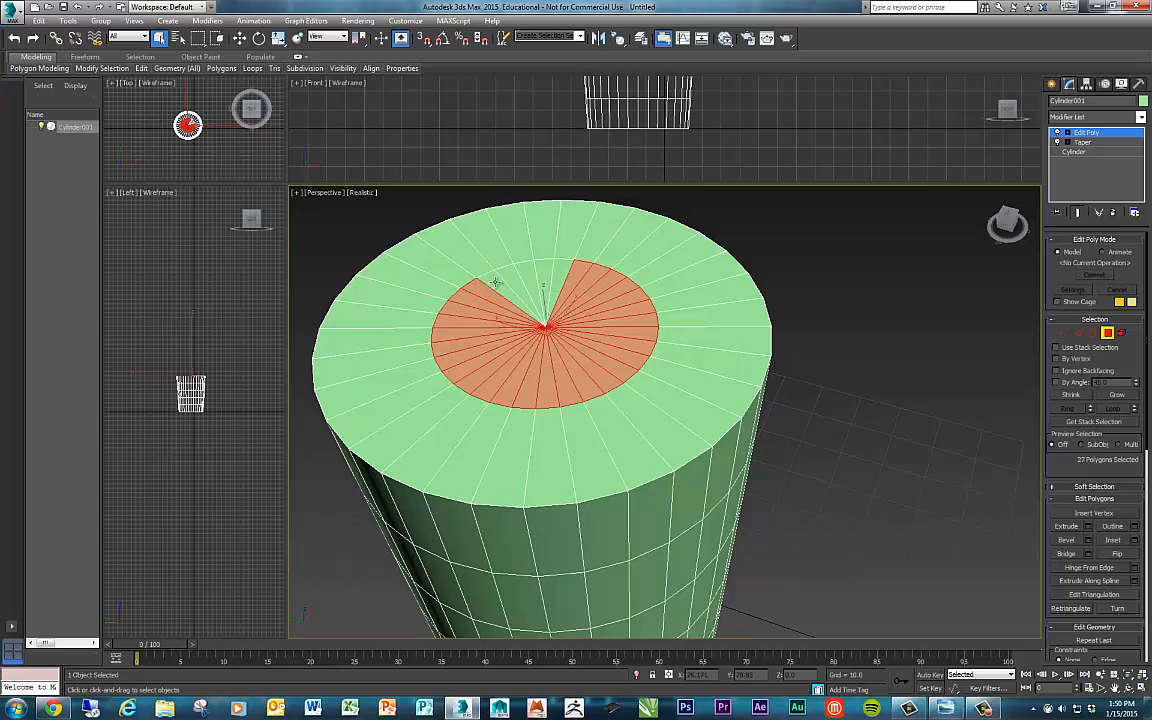
pyautogui.keyDown('ctrl'); pyautogui.click(503, 279); pyautogui.keyUp('ctrl')
pyautogui.keyDown('ctrl'); pyautogui.click(518, 273); pyautogui.keyUp('ctrl')
pyautogui.keyDown('ctrl'); pyautogui.click(536, 272); pyautogui.keyUp('ctrl')
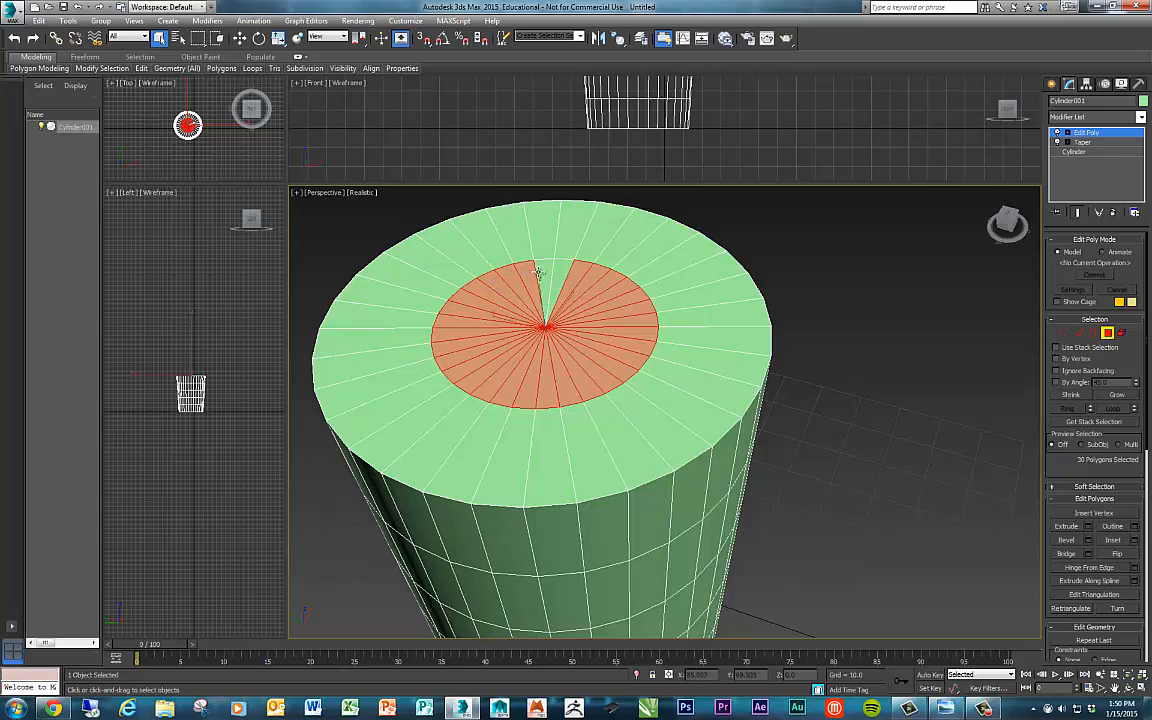
pyautogui.keyDown('ctrl'); pyautogui.click(544, 272); pyautogui.keyUp('ctrl')
pyautogui.keyDown('ctrl'); pyautogui.click(553, 272); pyautogui.keyUp('ctrl')
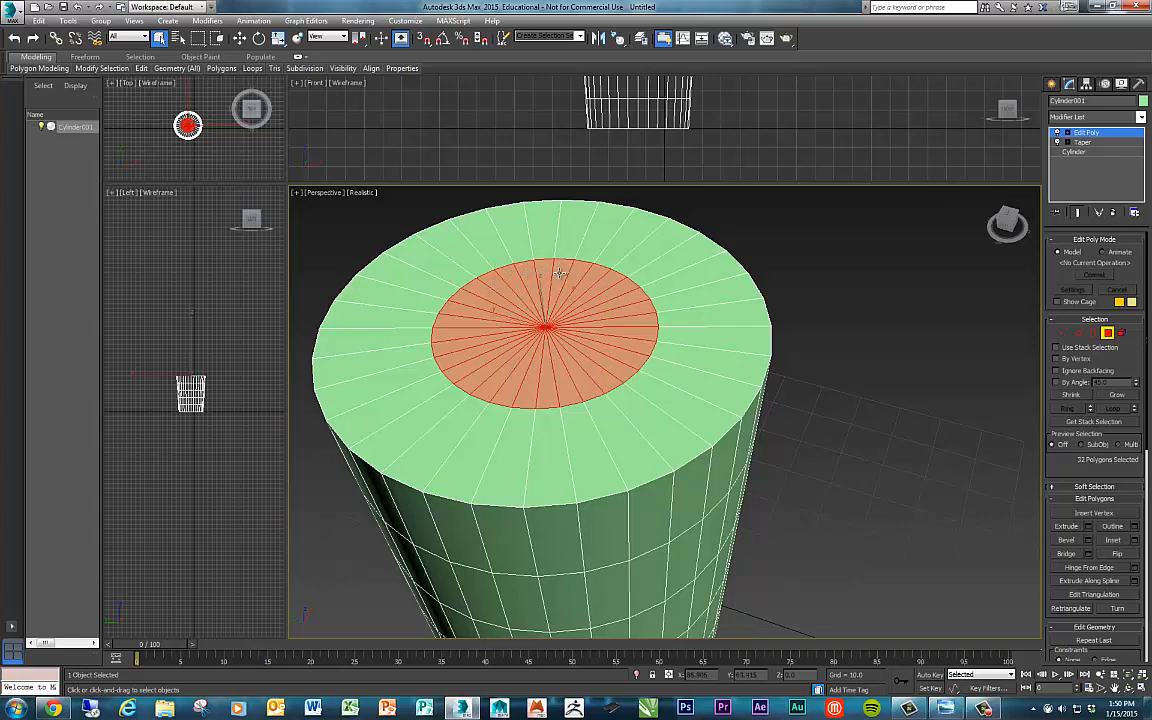
# Add an extra polygon outside the inner ring to the selection and deselect it again.
pyautogui.keyDown('alt'); pyautogui.moveTo(882, 374); pyautogui.dragTo(740, 374, button='middle'); pyautogui.keyUp('alt')
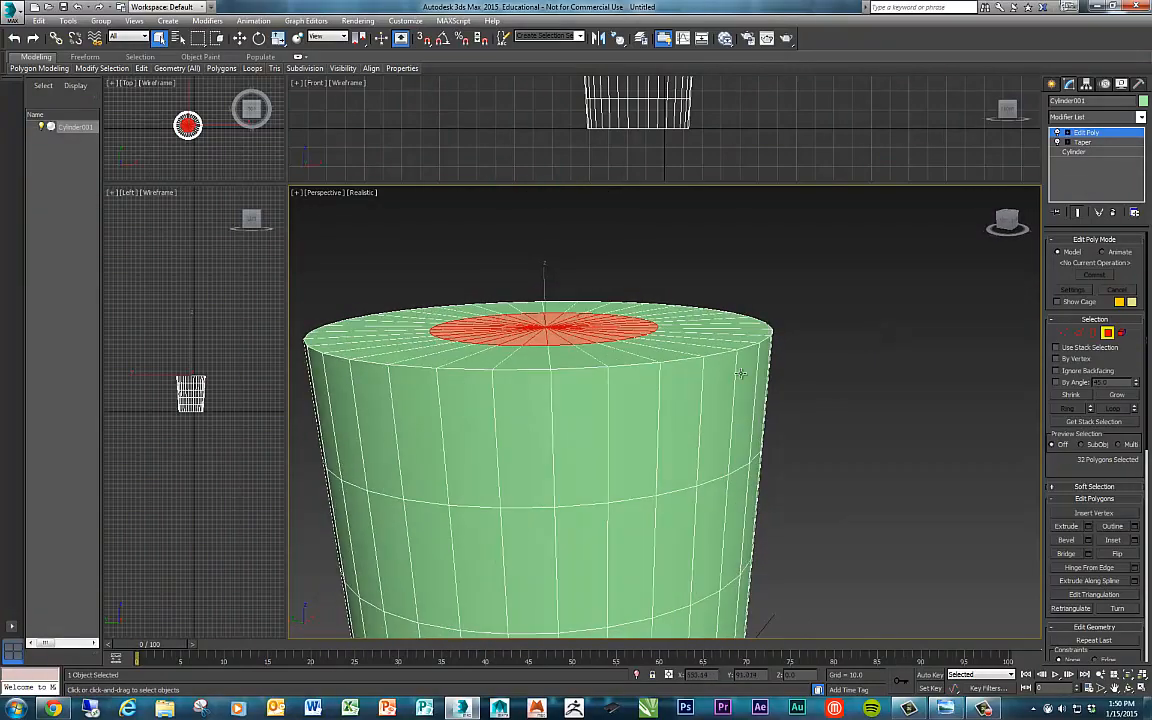
pyautogui.keyDown('ctrl'); pyautogui.click(423, 452); pyautogui.keyUp('ctrl')
pyautogui.keyDown('alt'); pyautogui.moveTo(423, 452); pyautogui.dragTo(645, 440, button='middle'); pyautogui.keyUp('alt')
pyautogui.keyDown('alt'); pyautogui.click(499, 424); pyautogui.keyUp('alt')
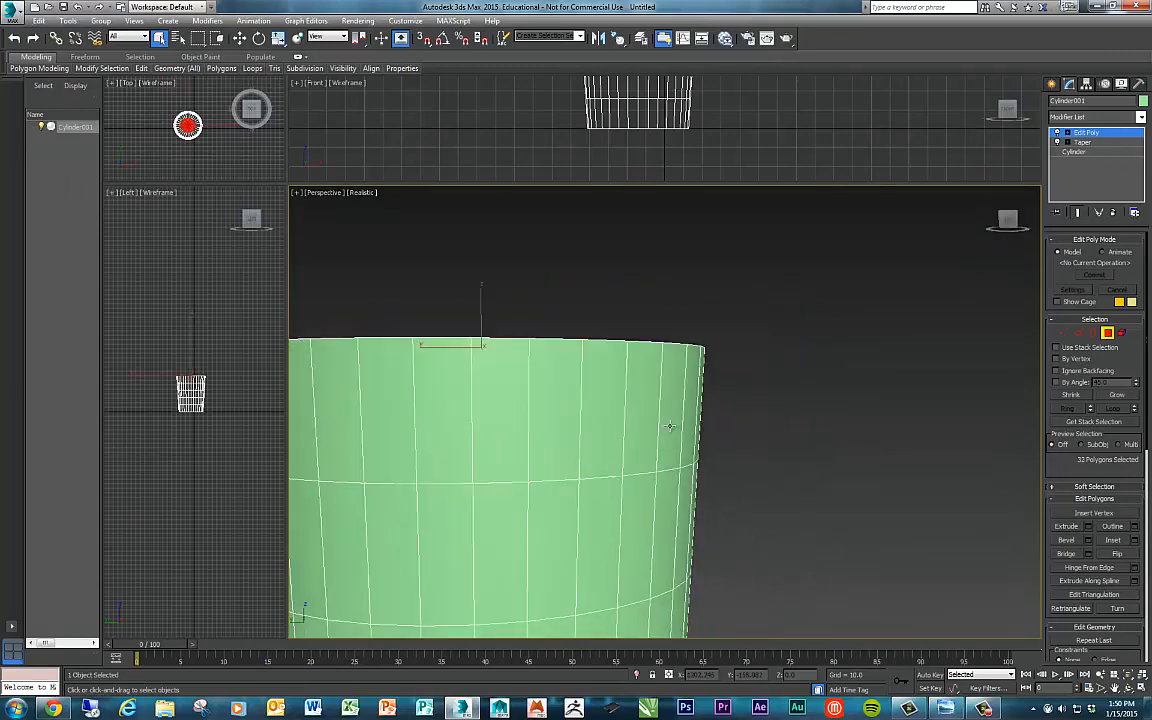
pyautogui.keyDown('alt'); pyautogui.moveTo(725, 423); pyautogui.dragTo(581, 470, button='middle'); pyautogui.keyUp('alt')
pyautogui.keyDown('ctrl'); pyautogui.click(527, 443); pyautogui.keyUp('ctrl')
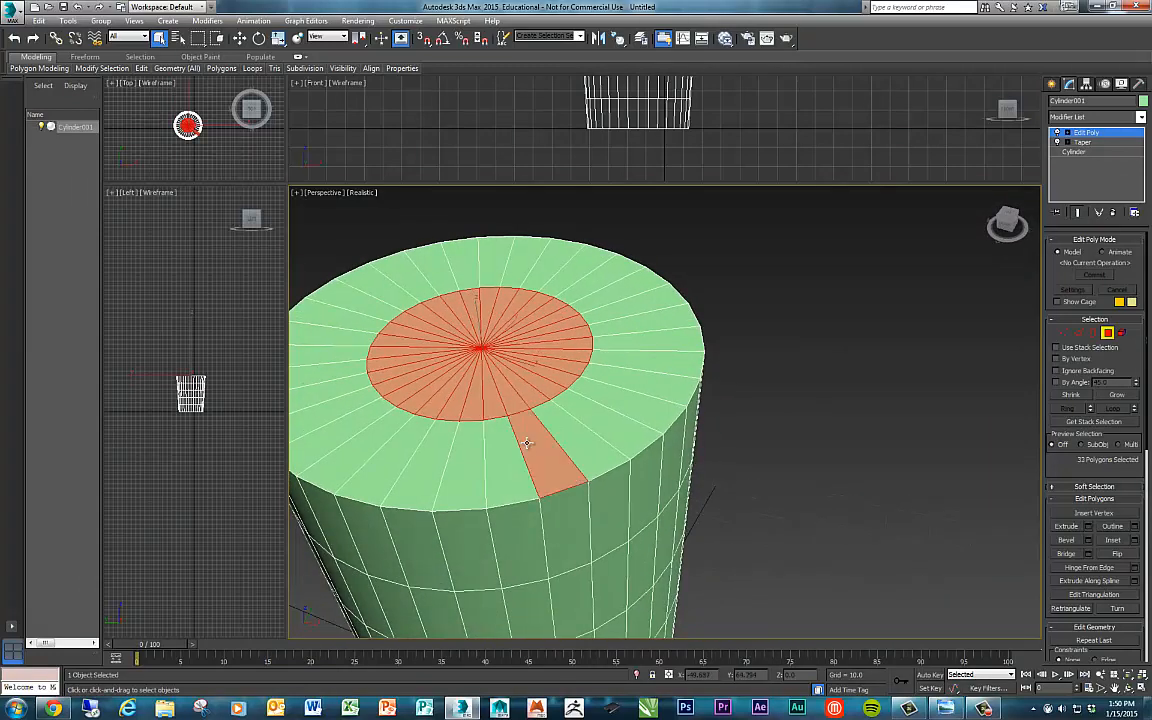
pyautogui.keyDown('alt'); pyautogui.click(549, 443); pyautogui.keyUp('alt')
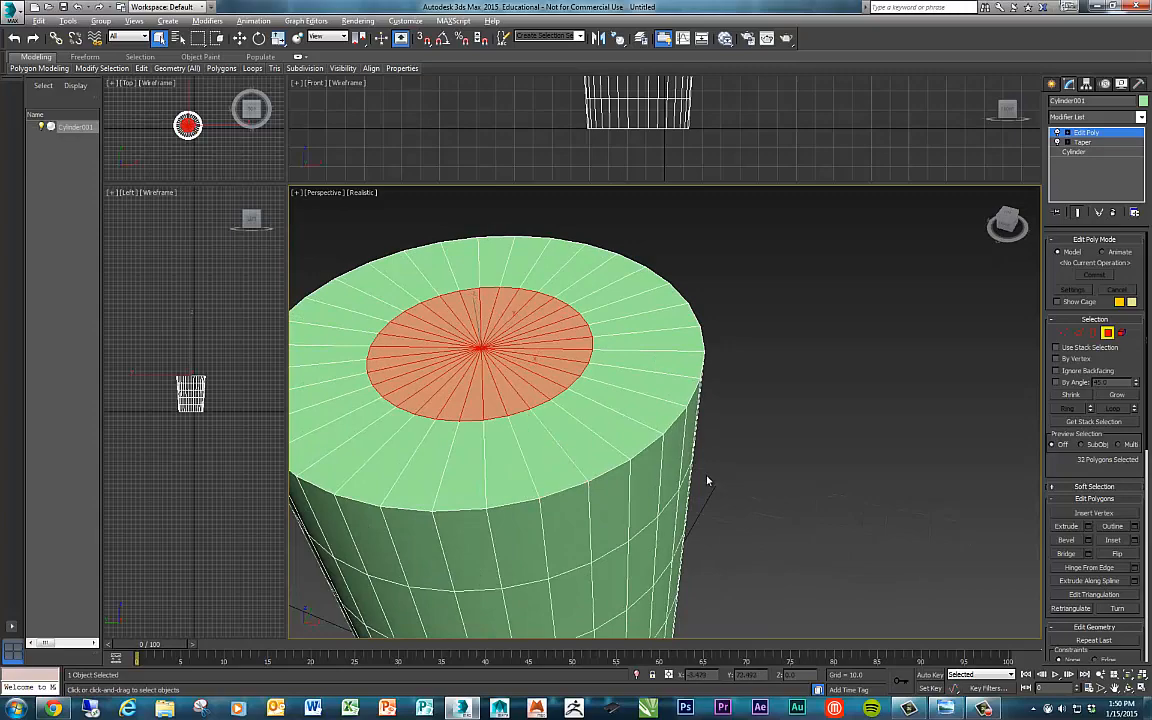
# Scale the selected inner cap polygons uniformly outward until only a thin rim is left around the cap's edge.
pyautogui.keyDown('alt'); pyautogui.moveTo(704, 478); pyautogui.dragTo(641, 428, button='middle'); pyautogui.keyUp('alt')
pyautogui.scroll(-4, 632, 428)
pyautogui.scroll(3, 641, 426)
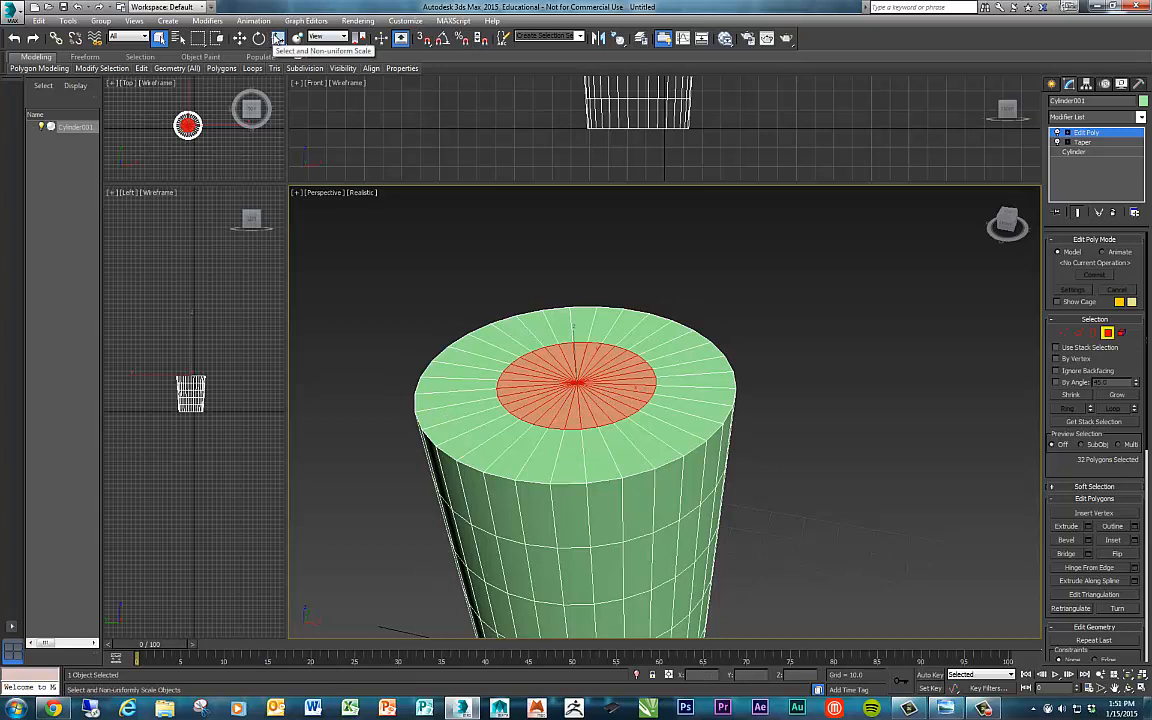
pyautogui.click(278, 39)
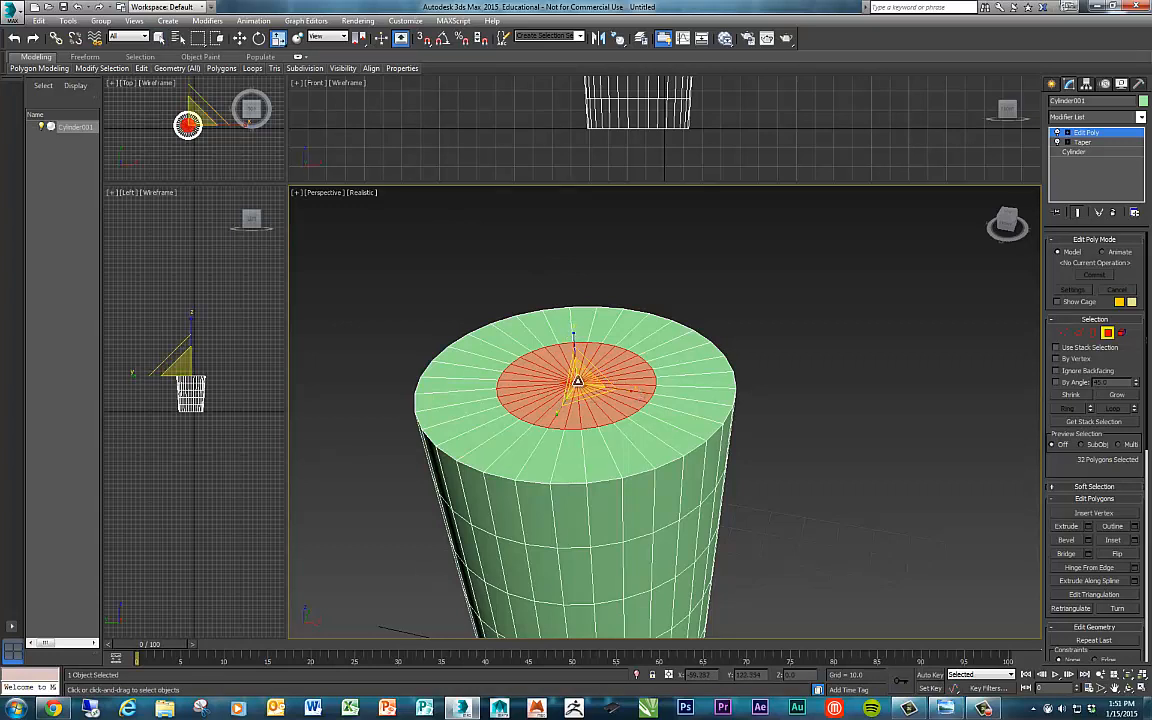
pyautogui.moveTo(578, 379); pyautogui.dragTo(587, 337)
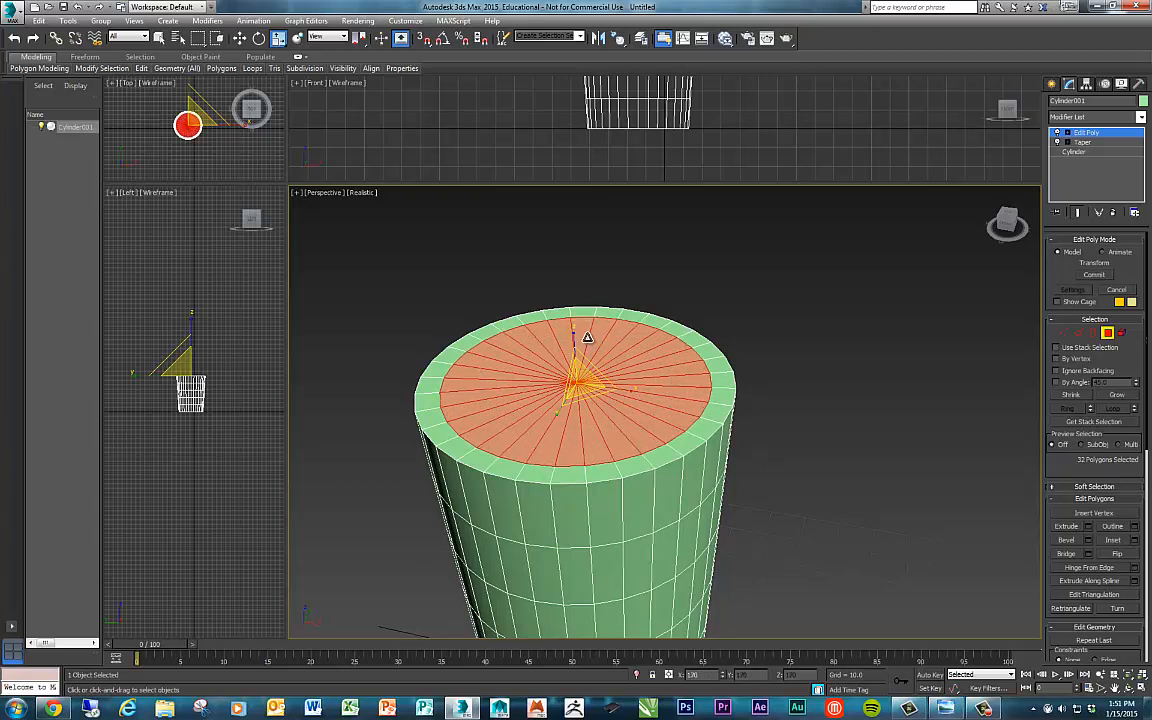
pyautogui.moveTo(587, 337)
pyautogui.mouseDown()
pyautogui.moveTo(590, 322)
pyautogui.moveTo(590, 333)
pyautogui.mouseUp()
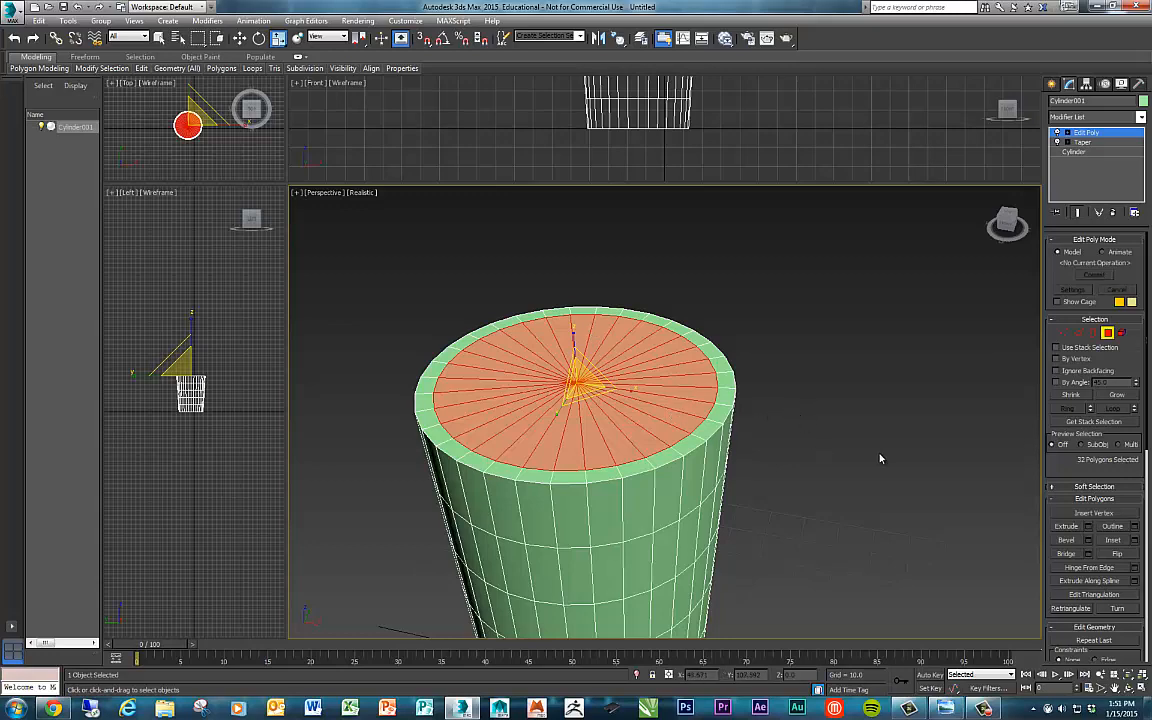
# Extrude the selected cap polygons down into the cylinder with a height of -57.831 to hollow out the can.
pyautogui.moveTo(922, 497)
pyautogui.keyDown('alt'); pyautogui.mouseDown(button='middle')
pyautogui.moveTo(897, 468)
pyautogui.moveTo(910, 490)
pyautogui.mouseUp(button='middle'); pyautogui.keyUp('alt')
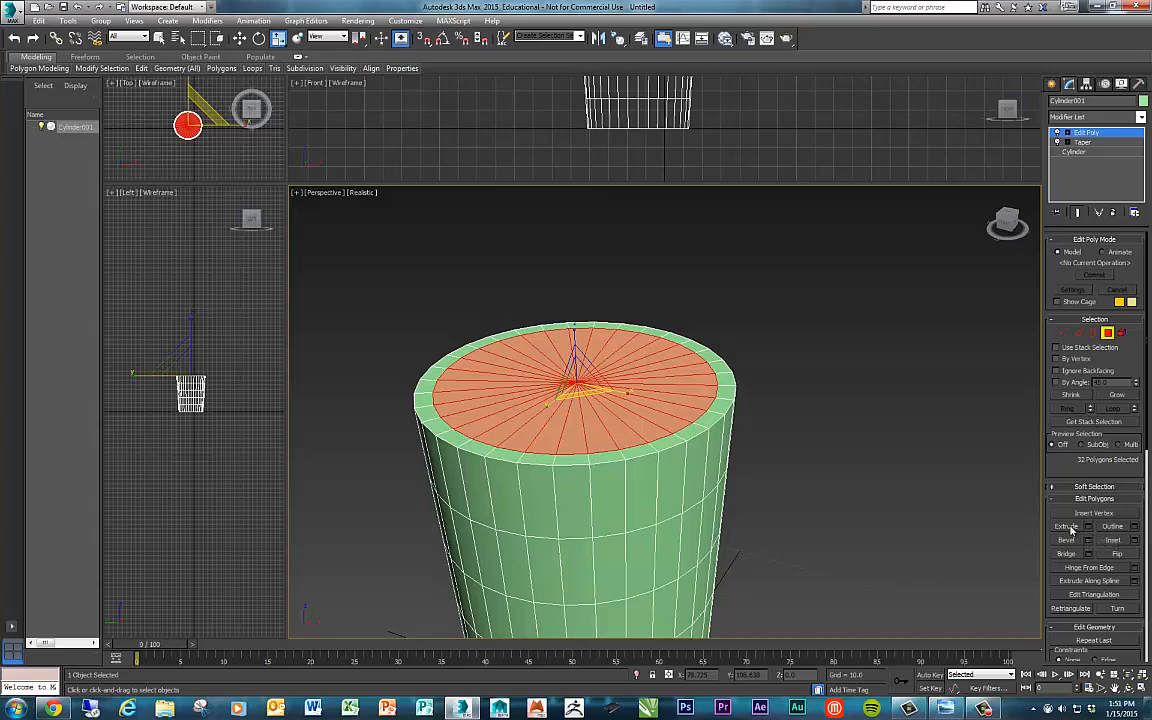
pyautogui.click(1089, 527)
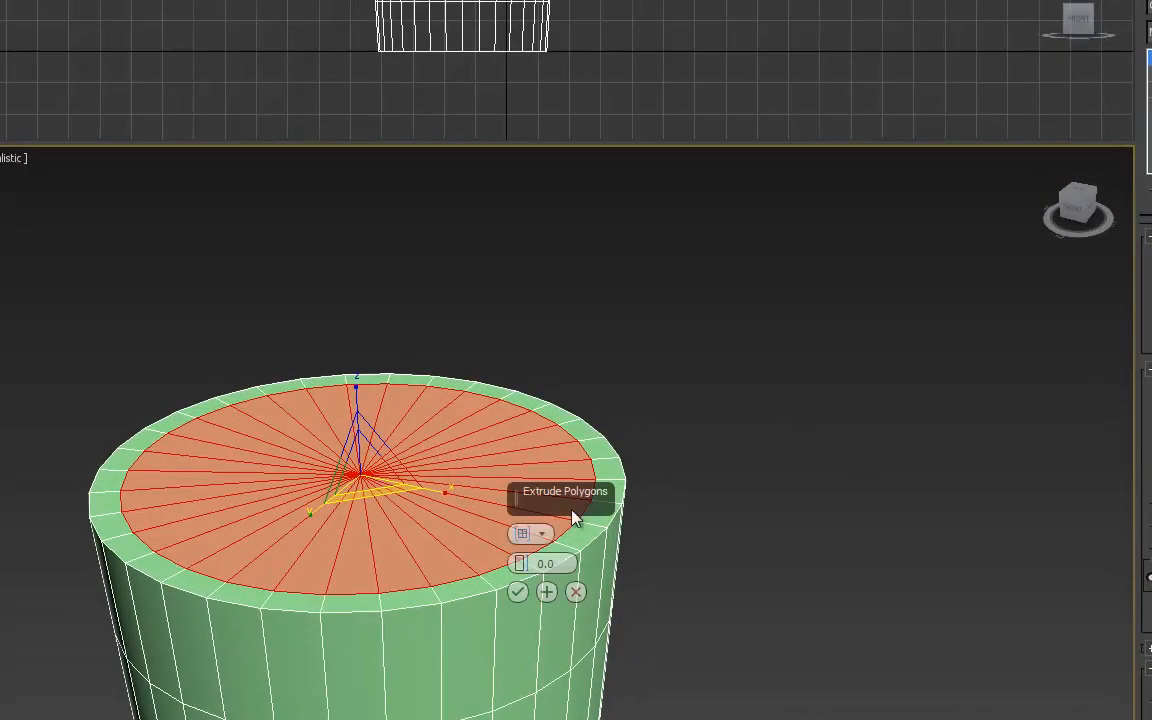
pyautogui.moveTo(551, 502); pyautogui.dragTo(548, 231)
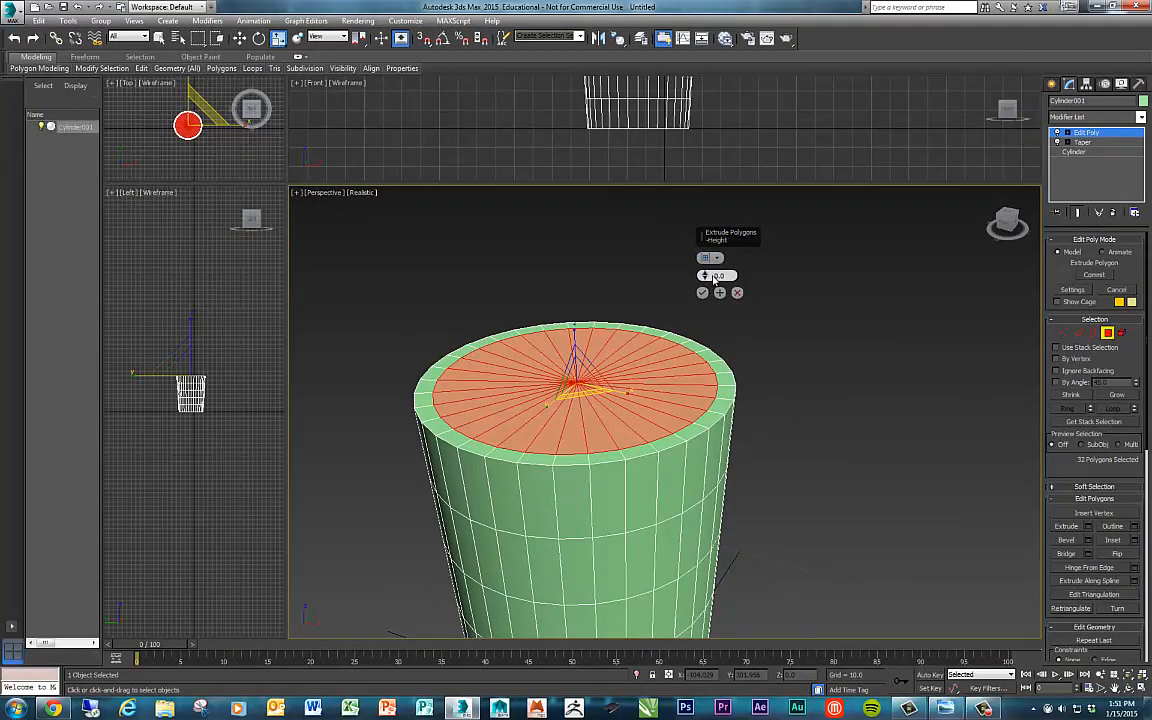
pyautogui.moveTo(710, 281)
pyautogui.keyDown('alt'); pyautogui.mouseDown(button='middle')
pyautogui.moveTo(656, 347)
pyautogui.moveTo(684, 319)
pyautogui.moveTo(684, 339)
pyautogui.moveTo(700, 293)
pyautogui.mouseUp(button='middle'); pyautogui.keyUp('alt')
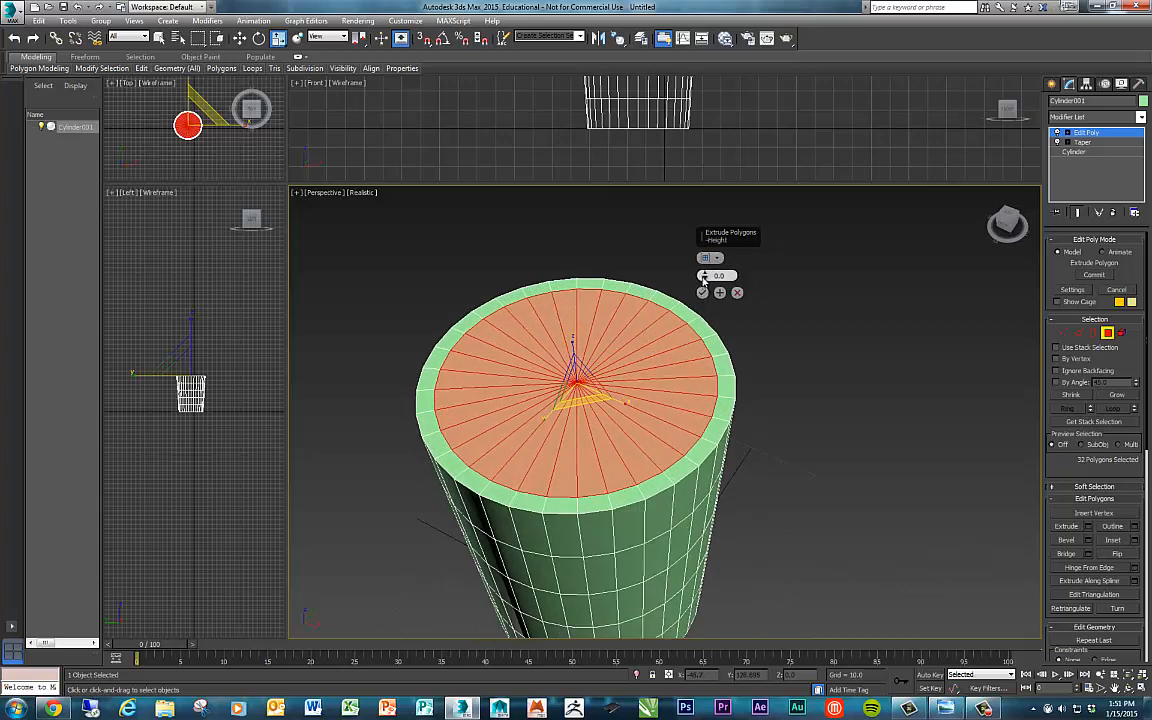
pyautogui.moveTo(706, 281); pyautogui.dragTo(753, 571)
pyautogui.moveTo(753, 571); pyautogui.dragTo(686, 456, button='middle')
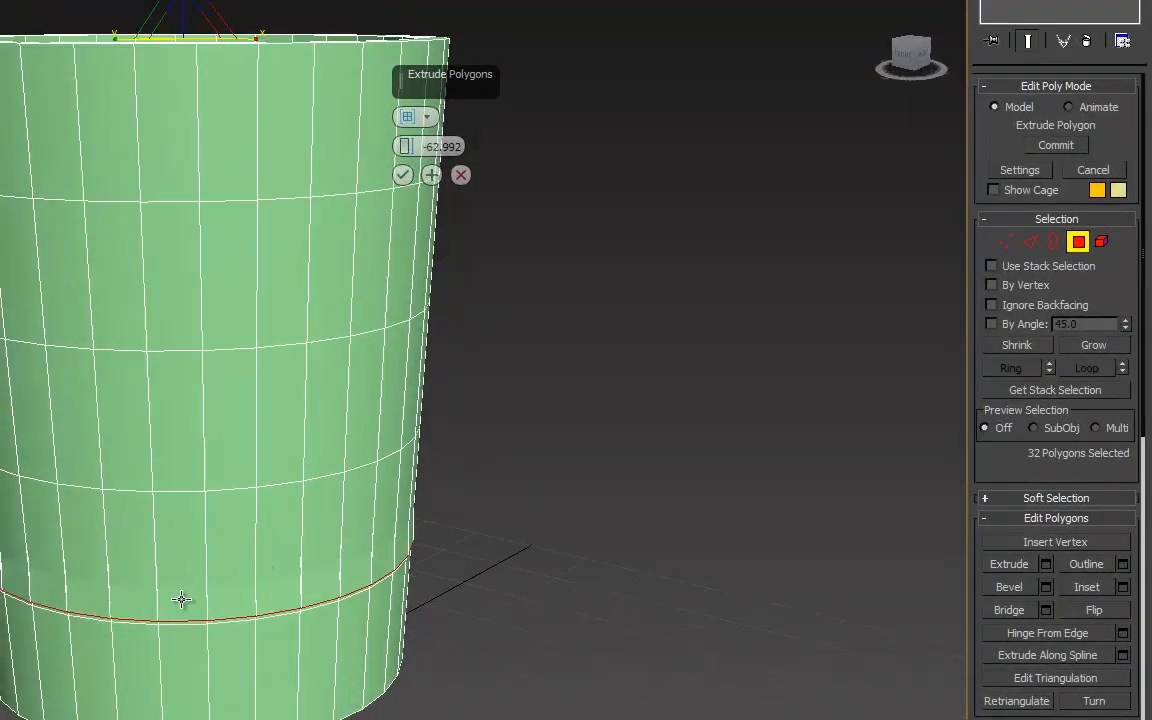
pyautogui.keyDown('alt'); pyautogui.moveTo(221, 589); pyautogui.dragTo(221, 555, button='middle'); pyautogui.keyUp('alt')
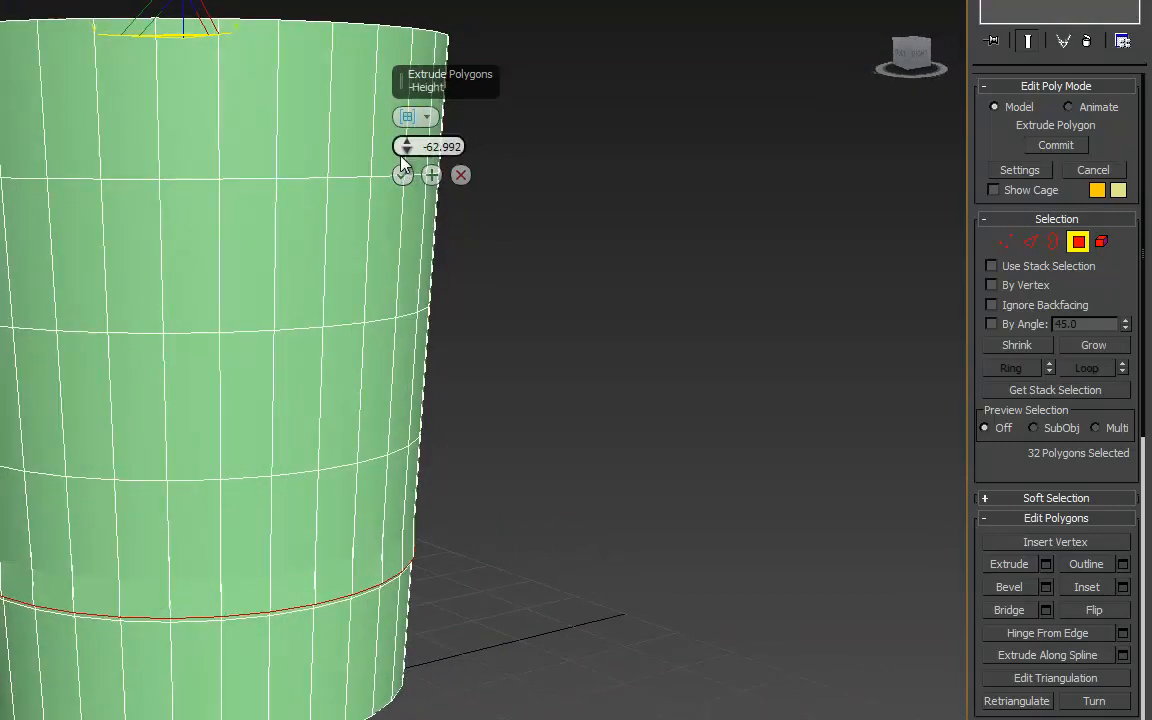
pyautogui.moveTo(405, 146); pyautogui.dragTo(416, 110)
pyautogui.keyDown('alt'); pyautogui.moveTo(512, 259); pyautogui.dragTo(479, 266, button='middle'); pyautogui.keyUp('alt')
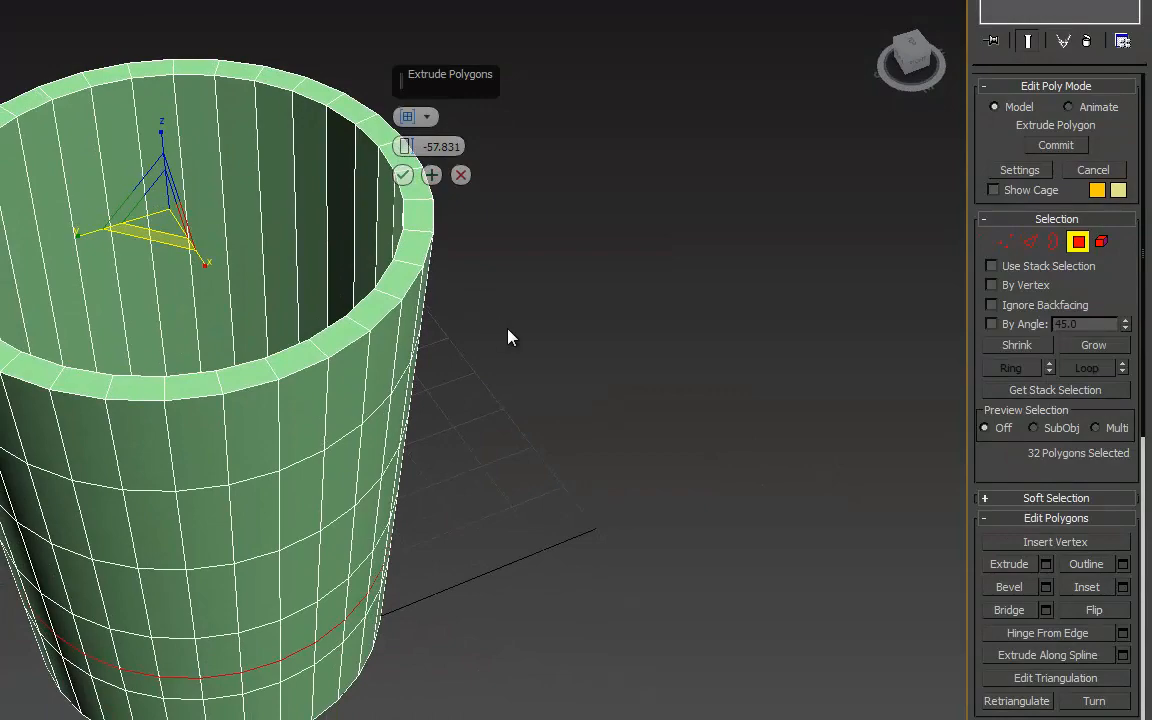
pyautogui.keyDown('alt'); pyautogui.moveTo(353, 273); pyautogui.dragTo(355, 620, button='middle'); pyautogui.keyUp('alt')
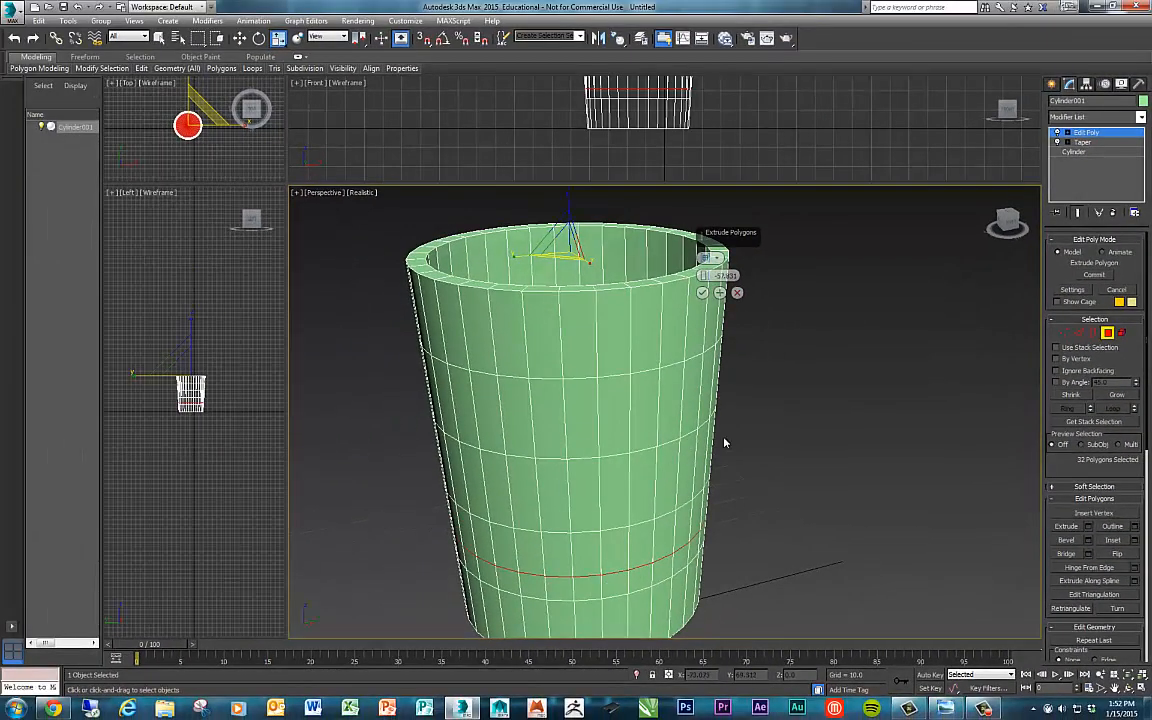
pyautogui.moveTo(725, 442); pyautogui.dragTo(673, 490, button='middle')
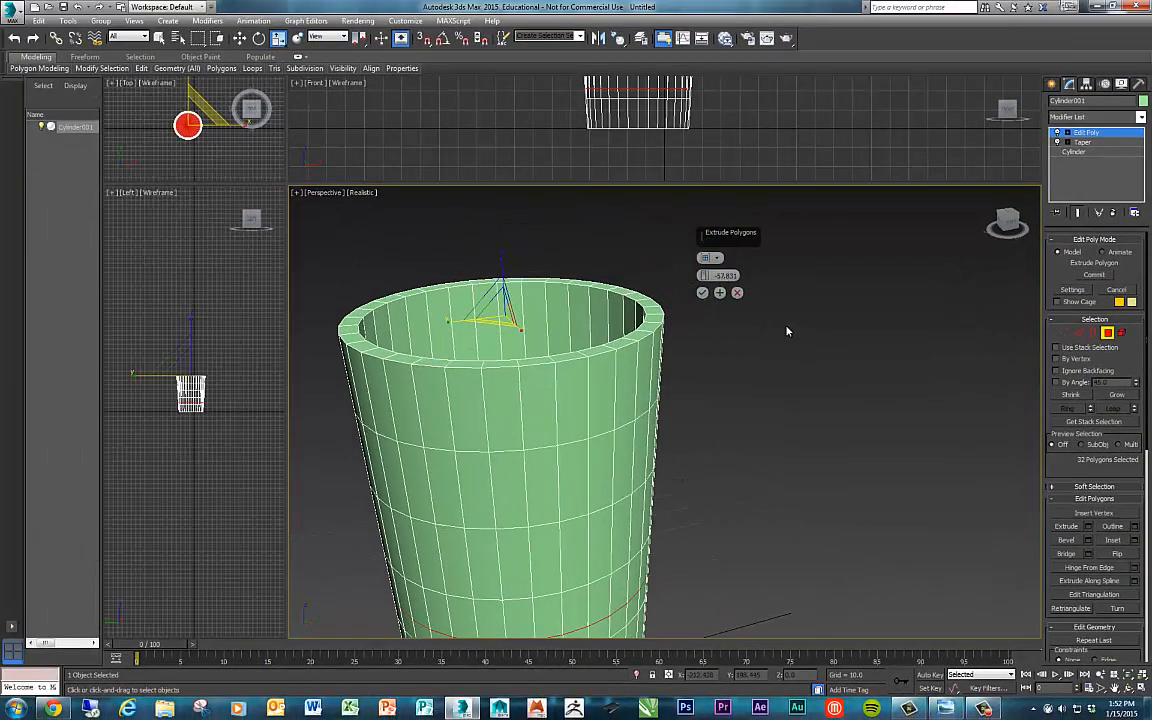
pyautogui.click(702, 293)
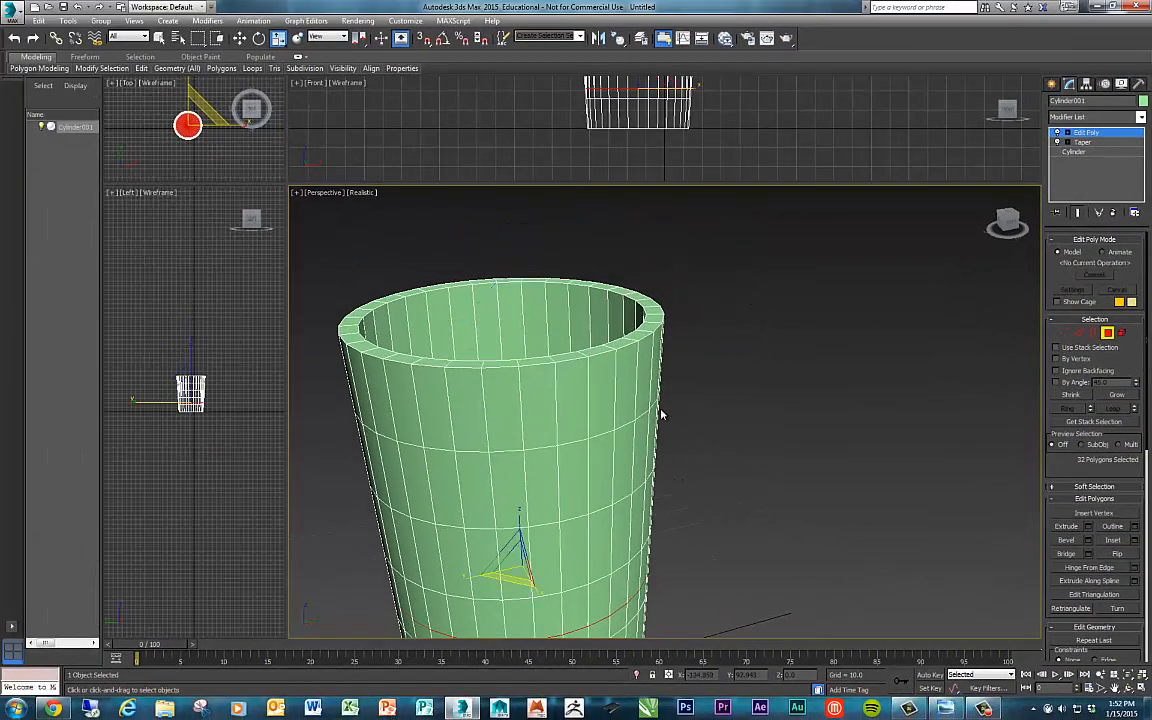
# Consult the trash can photo and select four adjacent outer wall polygons in the row directly below the rim.
pyautogui.keyDown('alt'); pyautogui.moveTo(661, 411); pyautogui.dragTo(708, 342, button='middle'); pyautogui.keyUp('alt')
pyautogui.moveTo(1151, 154); pyautogui.dragTo(892, 154)
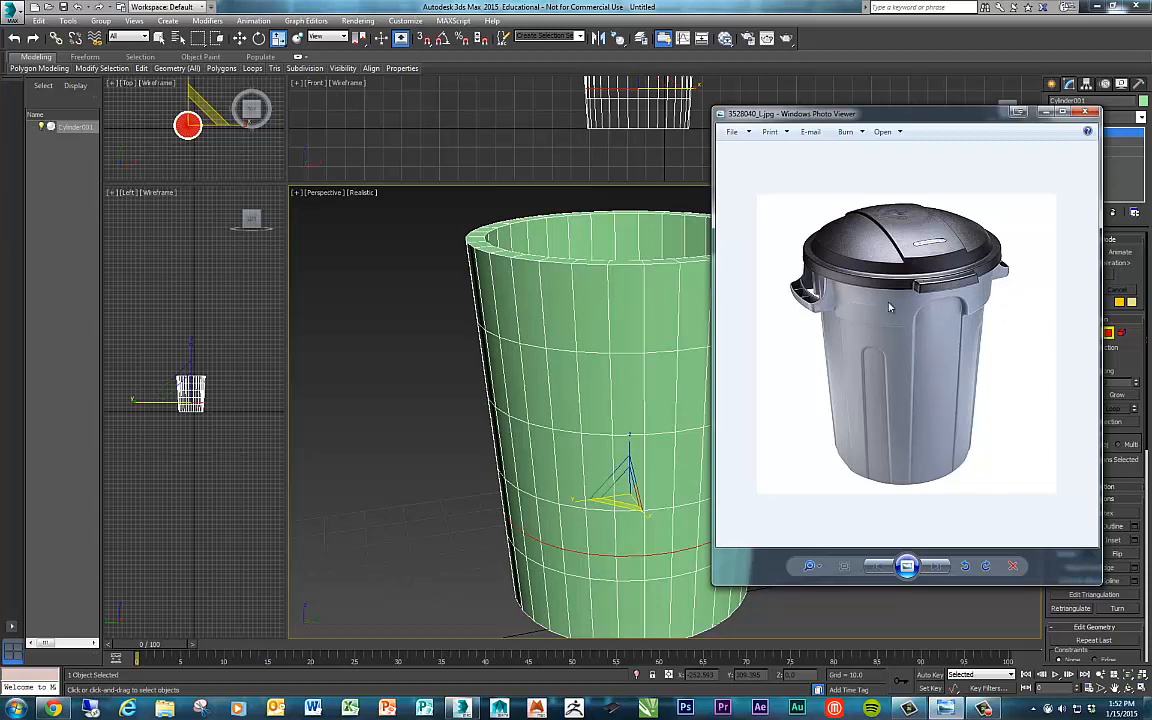
pyautogui.moveTo(973, 114); pyautogui.dragTo(1151, 134)
pyautogui.keyDown('alt'); pyautogui.moveTo(805, 380); pyautogui.dragTo(678, 358, button='middle'); pyautogui.keyUp('alt')
pyautogui.click(588, 326)
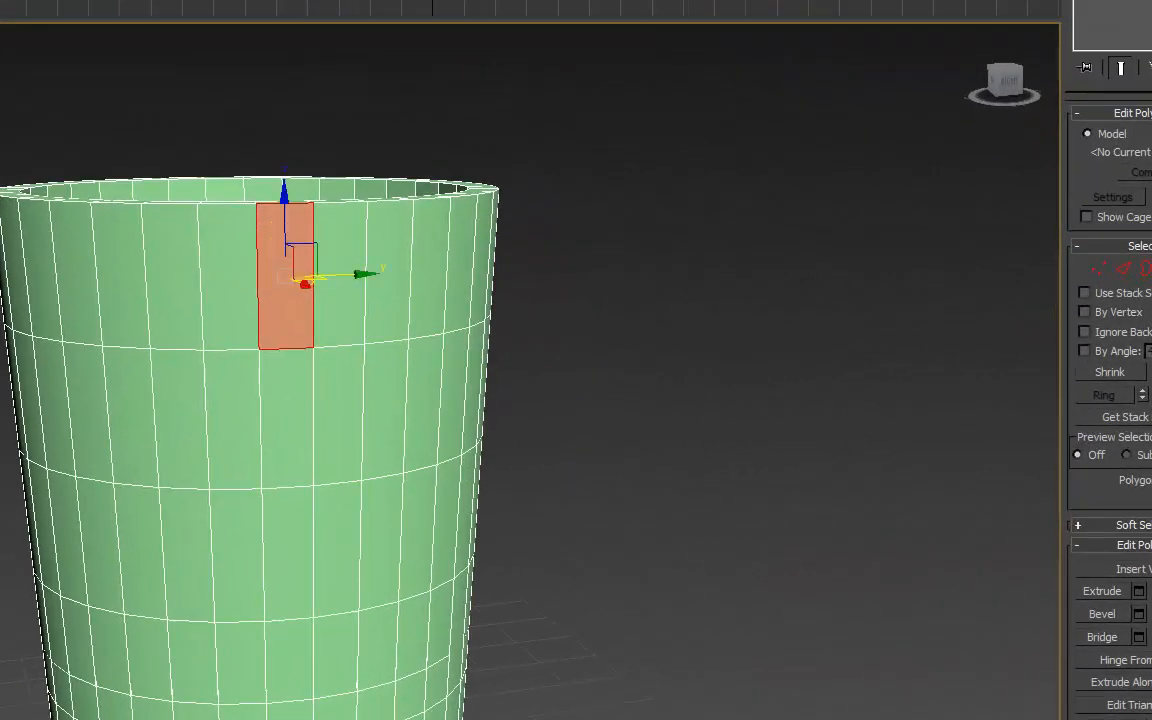
pyautogui.keyDown('ctrl'); pyautogui.click(360, 249); pyautogui.keyUp('ctrl')
pyautogui.keyDown('ctrl'); pyautogui.click(390, 262); pyautogui.keyUp('ctrl')
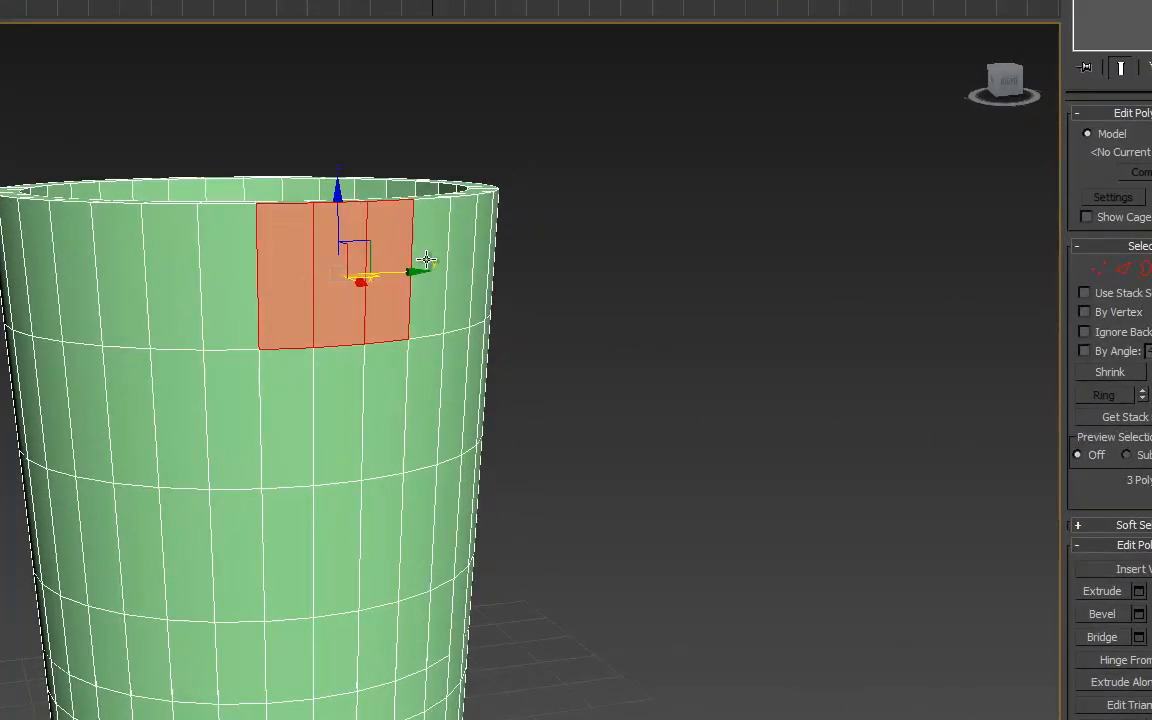
pyautogui.keyDown('ctrl'); pyautogui.click(445, 275); pyautogui.keyUp('ctrl')
pyautogui.keyDown('alt'); pyautogui.moveTo(504, 296); pyautogui.dragTo(465, 308, button='middle'); pyautogui.keyUp('alt')
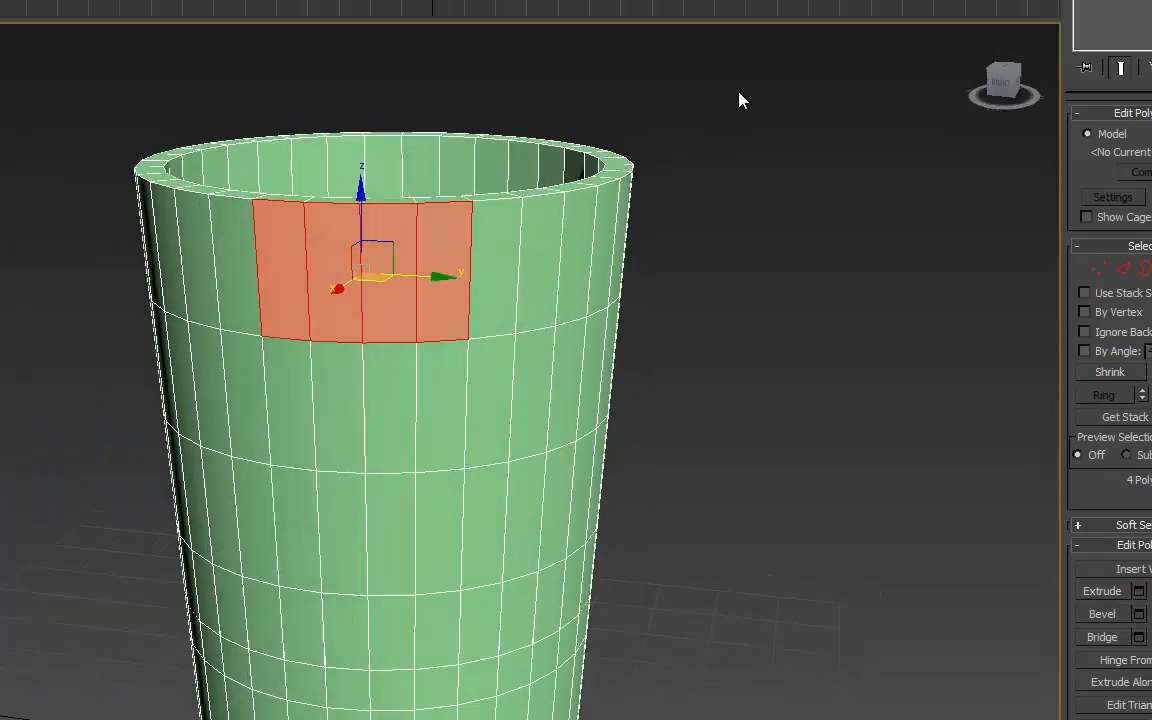
pyautogui.keyDown('ctrl'); pyautogui.moveTo(98, 260); pyautogui.dragTo(105, 285); pyautogui.keyUp('ctrl')
pyautogui.moveTo(404, 336)
pyautogui.keyDown('alt'); pyautogui.mouseDown(button='middle')
pyautogui.moveTo(391, 424)
pyautogui.moveTo(396, 358)
pyautogui.mouseUp(button='middle'); pyautogui.keyUp('alt')
pyautogui.hotkey('ctrl', 'z')
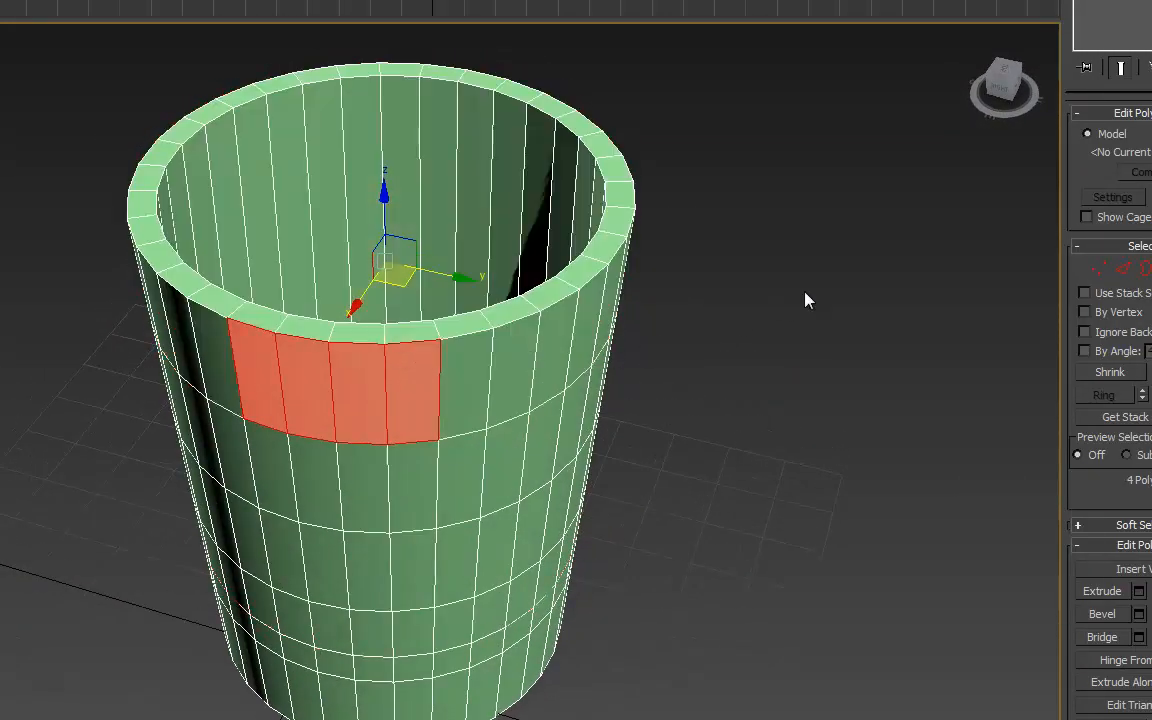
pyautogui.click(805, 297)
# Select seven adjacent outer wall polygons in the row directly below the rim, starting from a single polygon.
pyautogui.click(252, 369)
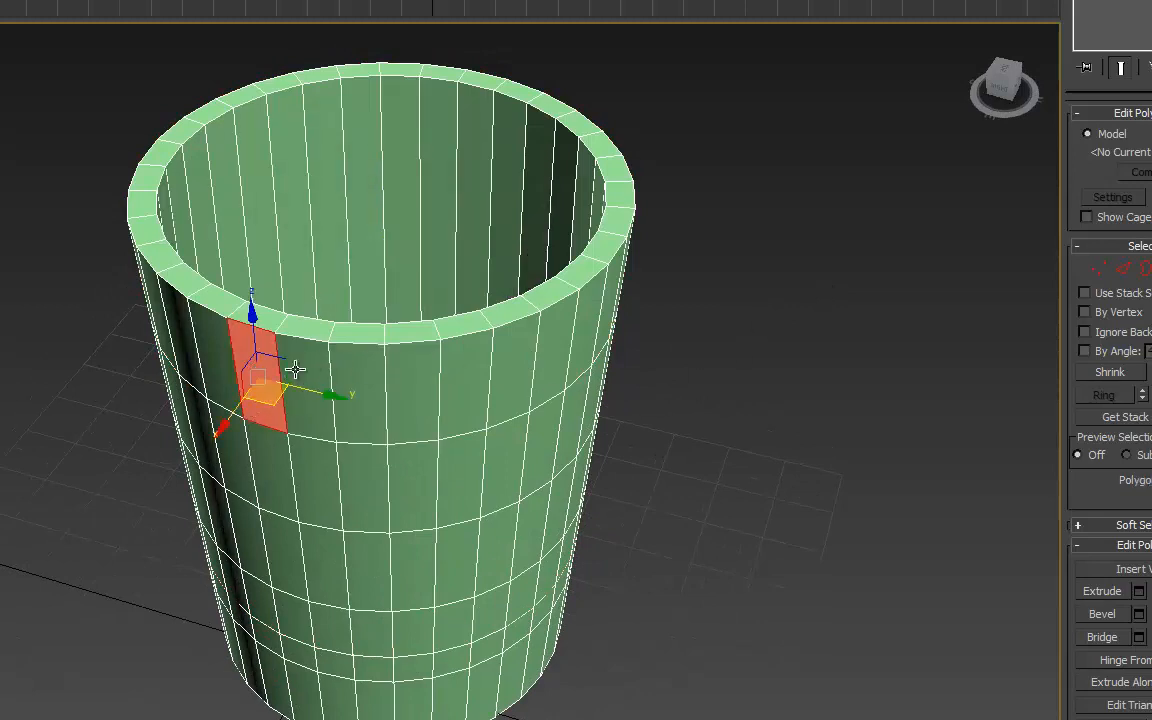
pyautogui.keyDown('ctrl'); pyautogui.click(300, 370); pyautogui.keyUp('ctrl')
pyautogui.keyDown('ctrl'); pyautogui.click(360, 368); pyautogui.keyUp('ctrl')
pyautogui.keyDown('ctrl'); pyautogui.click(410, 370); pyautogui.keyUp('ctrl')
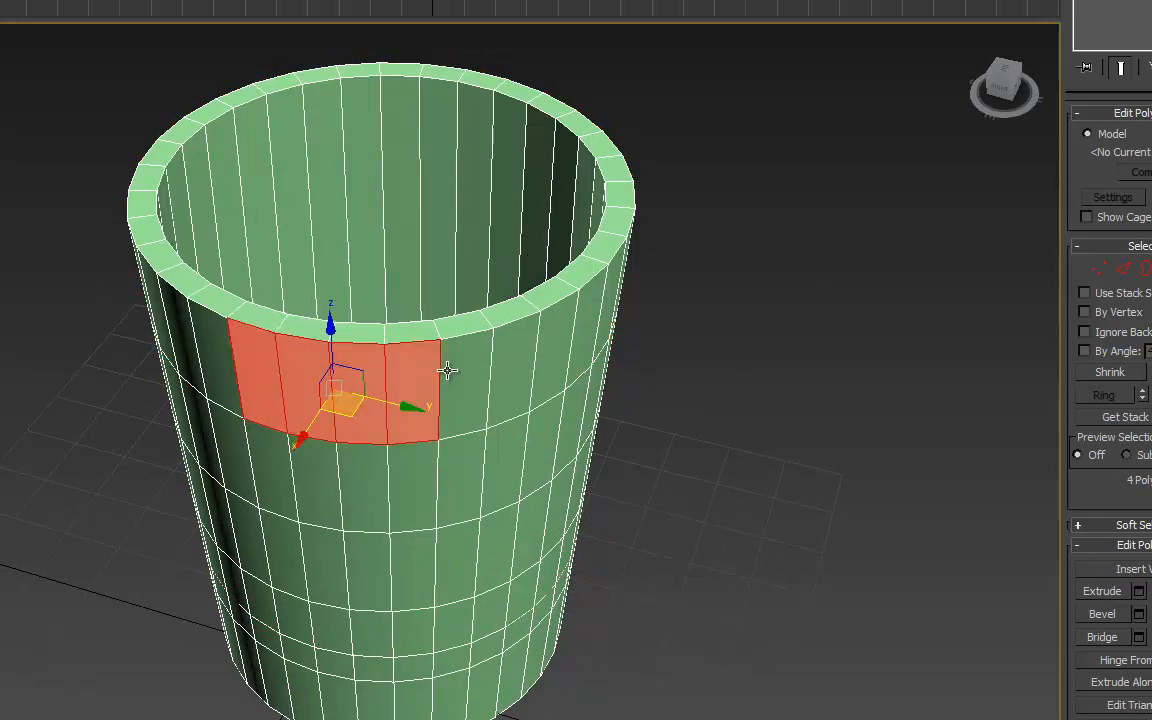
pyautogui.keyDown('ctrl'); pyautogui.click(462, 368); pyautogui.keyUp('ctrl')
pyautogui.keyDown('ctrl'); pyautogui.click(510, 364); pyautogui.keyUp('ctrl')
pyautogui.keyDown('ctrl'); pyautogui.click(558, 360); pyautogui.keyUp('ctrl')
# Extend the selection around the can by the next five adjacent outer wall polygons below the rim.
pyautogui.keyDown('alt'); pyautogui.moveTo(628, 399); pyautogui.dragTo(504, 386, button='middle'); pyautogui.keyUp('alt')
pyautogui.keyDown('ctrl'); pyautogui.click(514, 408); pyautogui.keyUp('ctrl')
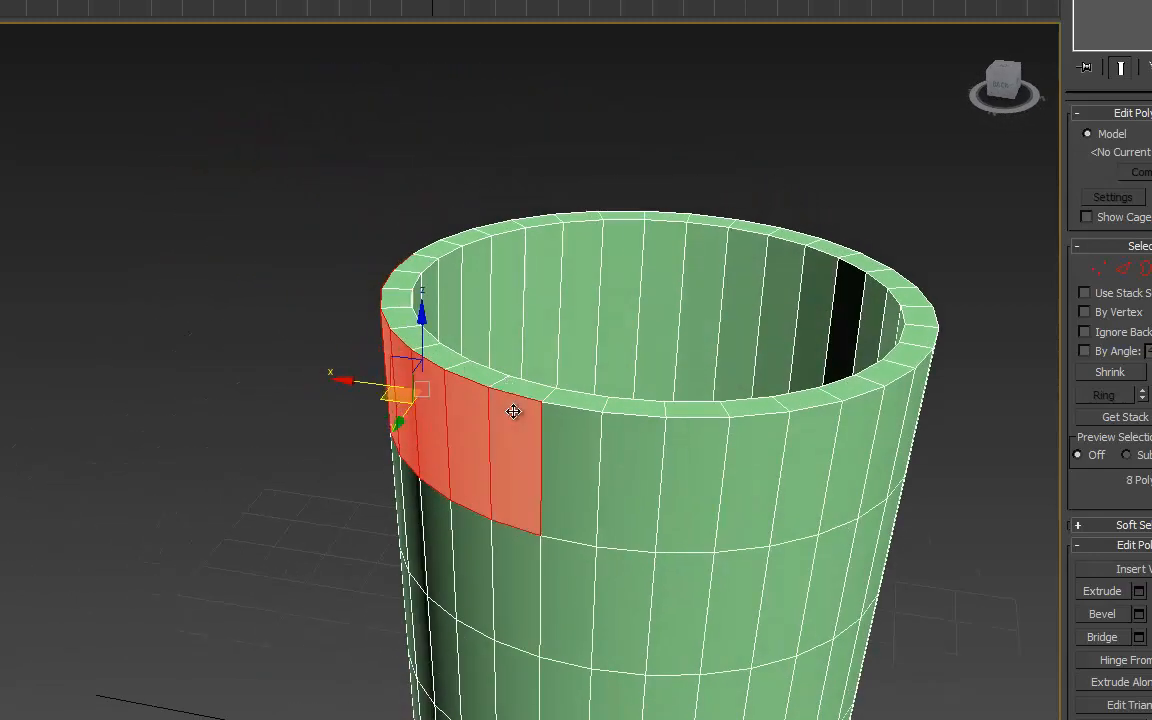
pyautogui.keyDown('ctrl'); pyautogui.click(572, 460); pyautogui.keyUp('ctrl')
pyautogui.keyDown('ctrl'); pyautogui.click(636, 466); pyautogui.keyUp('ctrl')
pyautogui.keyDown('ctrl'); pyautogui.click(700, 470); pyautogui.keyUp('ctrl')
pyautogui.keyDown('ctrl'); pyautogui.click(752, 472); pyautogui.keyUp('ctrl')
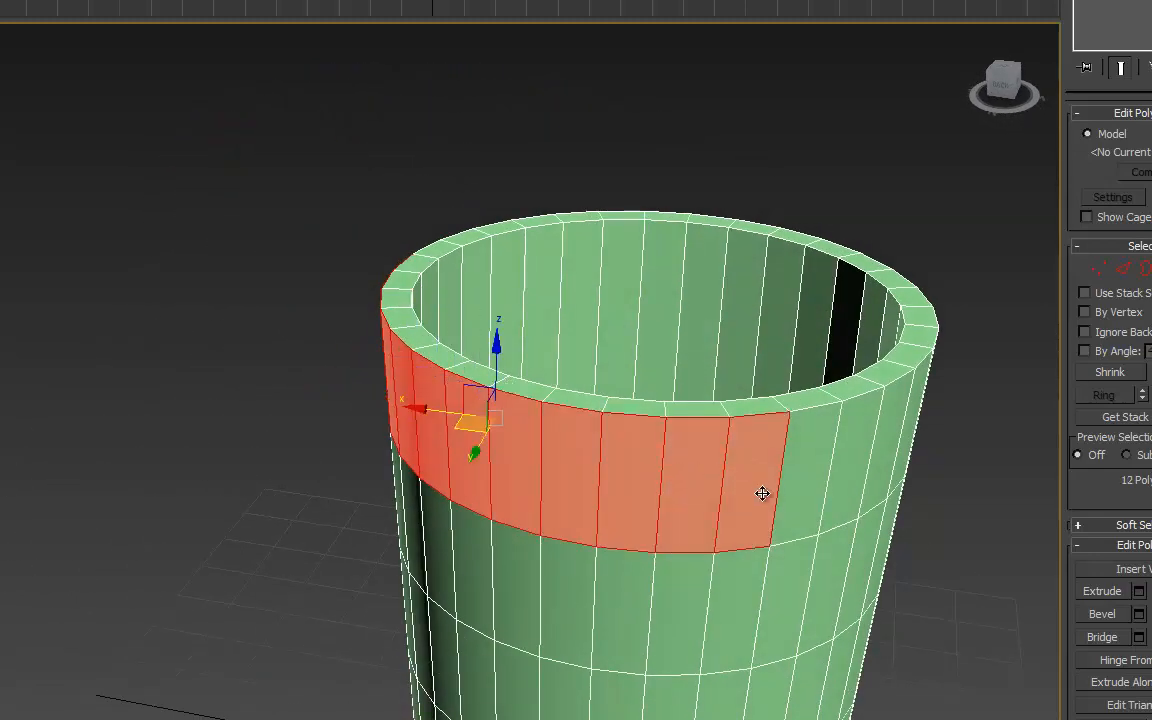
# Add the following eight outer wall polygons of the row below the rim to the selection.
pyautogui.keyDown('alt'); pyautogui.moveTo(764, 494); pyautogui.dragTo(720, 489, button='middle'); pyautogui.keyUp('alt')
pyautogui.moveTo(566, 401); pyautogui.dragTo(190, 250, button='middle')
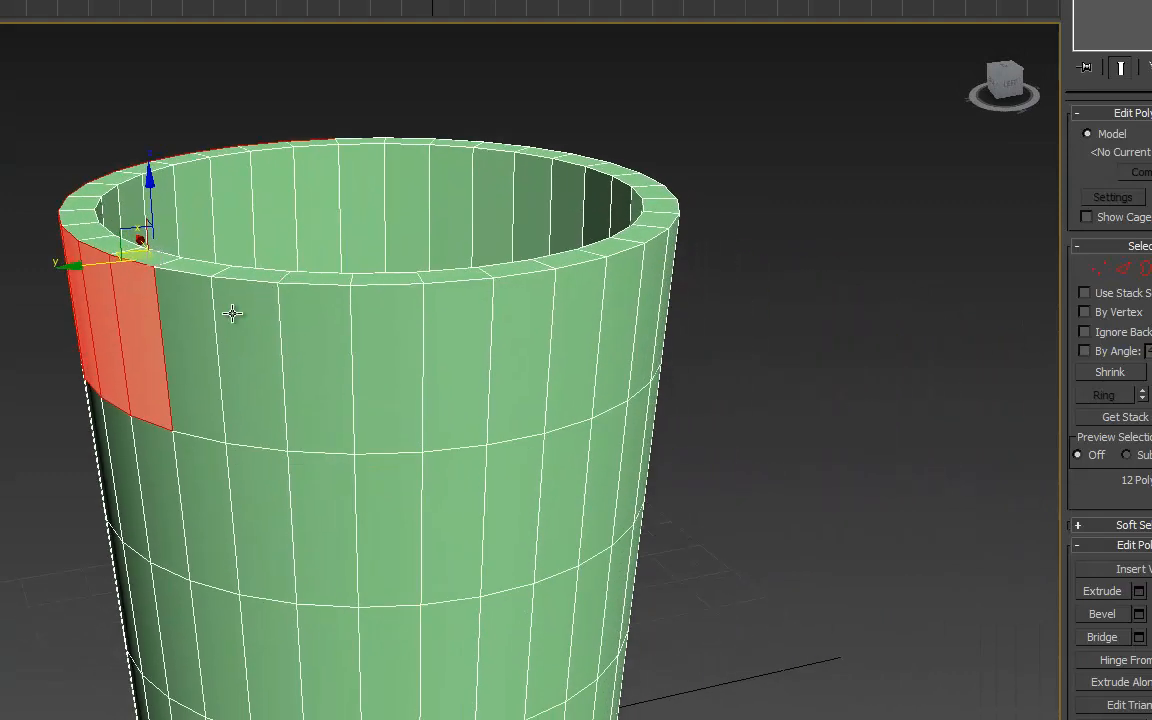
pyautogui.keyDown('ctrl'); pyautogui.click(188, 332); pyautogui.keyUp('ctrl')
pyautogui.keyDown('ctrl'); pyautogui.click(258, 345); pyautogui.keyUp('ctrl')
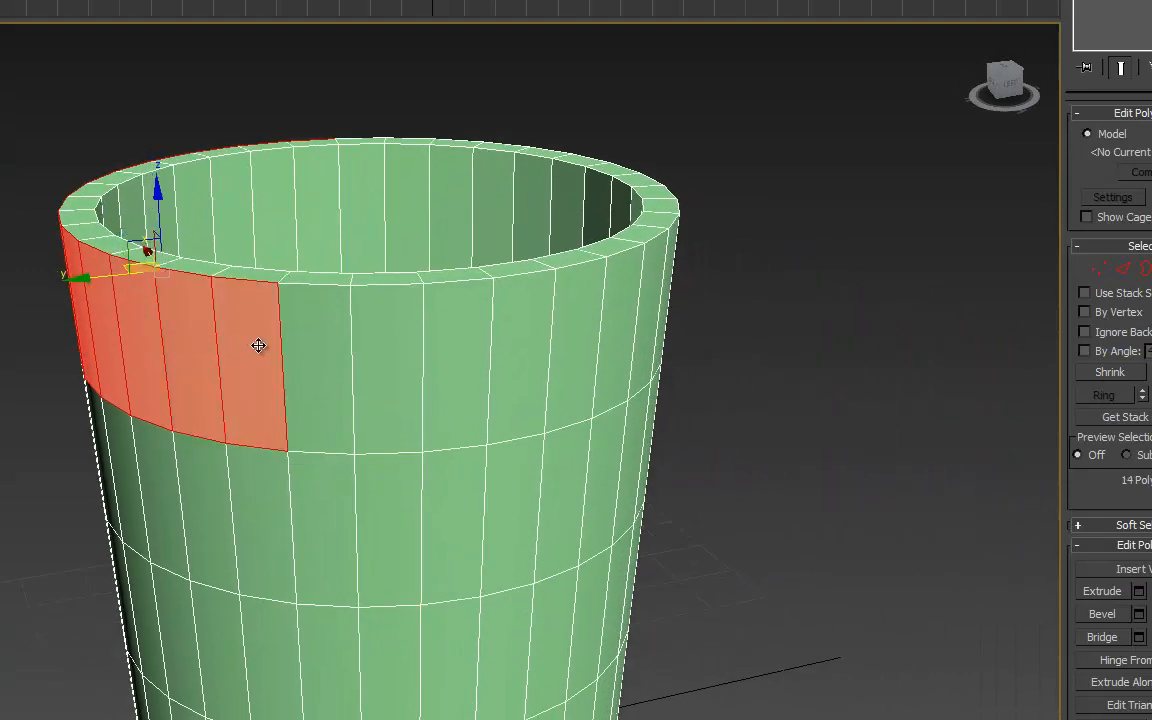
pyautogui.keyDown('ctrl'); pyautogui.click(318, 345); pyautogui.keyUp('ctrl')
pyautogui.keyDown('ctrl'); pyautogui.click(385, 346); pyautogui.keyUp('ctrl')
pyautogui.keyDown('ctrl'); pyautogui.click(444, 348); pyautogui.keyUp('ctrl')
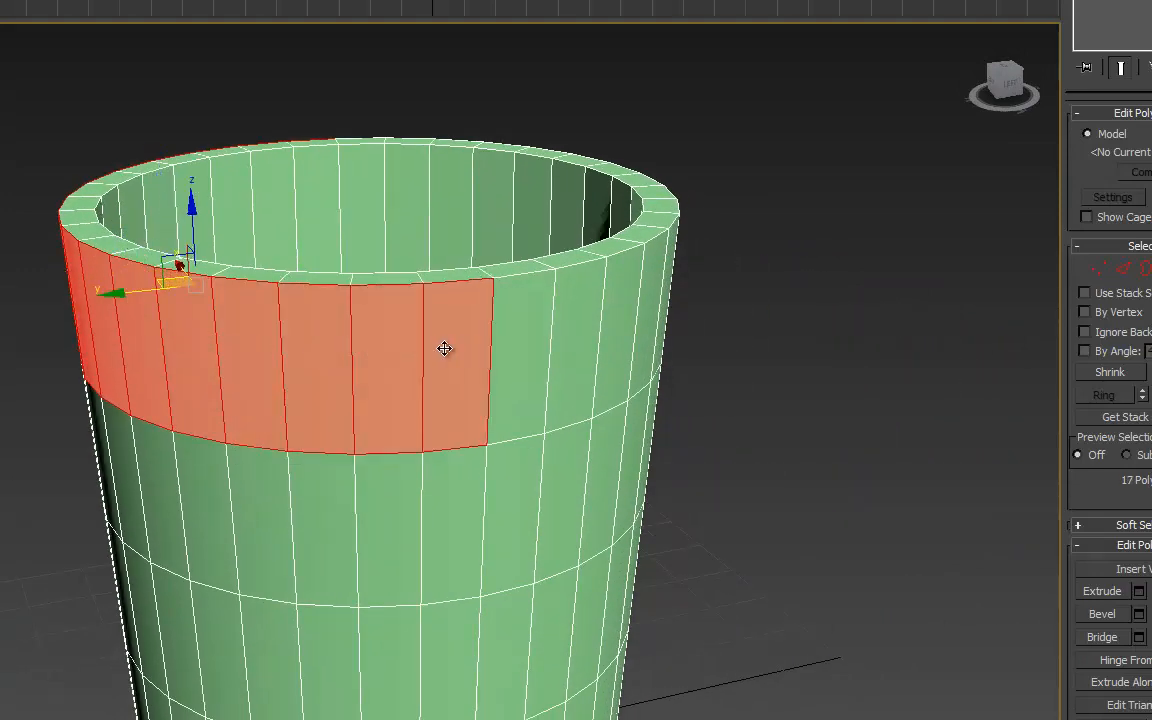
pyautogui.keyDown('ctrl'); pyautogui.click(520, 340); pyautogui.keyUp('ctrl')
pyautogui.keyDown('ctrl'); pyautogui.click(585, 326); pyautogui.keyUp('ctrl')
pyautogui.keyDown('ctrl'); pyautogui.click(606, 318); pyautogui.keyUp('ctrl')
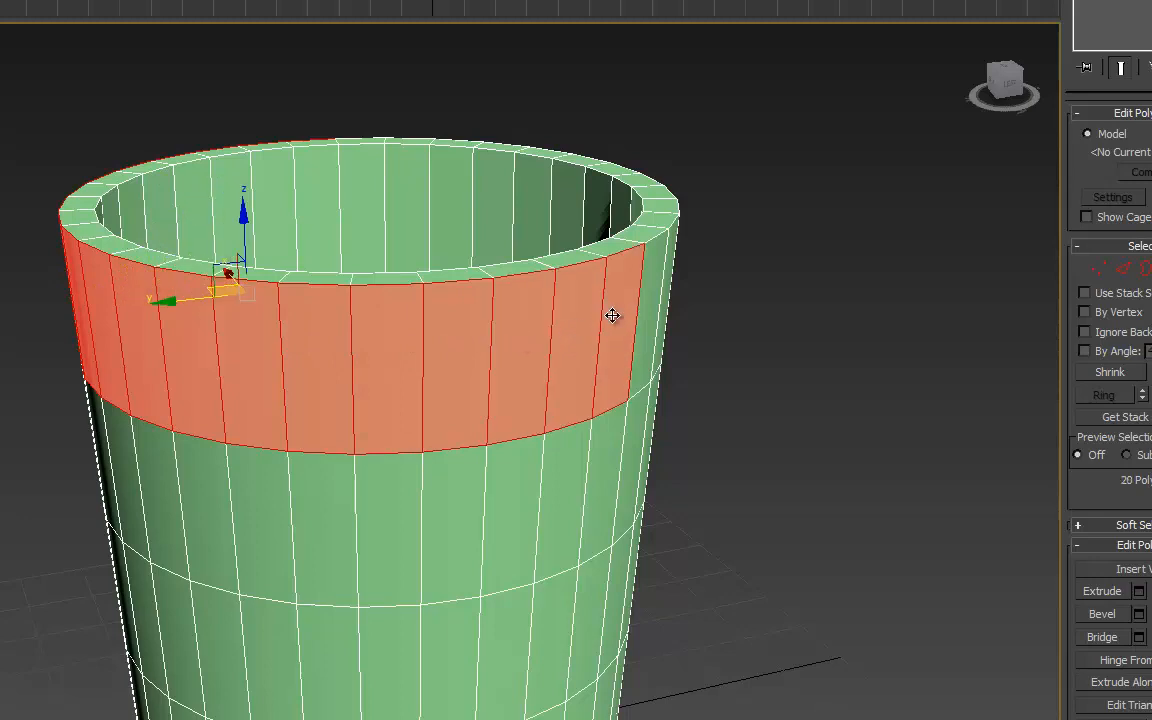
# Continue the selection around the can with six more polygons of the outer row below the rim.
pyautogui.keyDown('alt'); pyautogui.moveTo(612, 314); pyautogui.dragTo(286, 398, button='middle'); pyautogui.keyUp('alt')
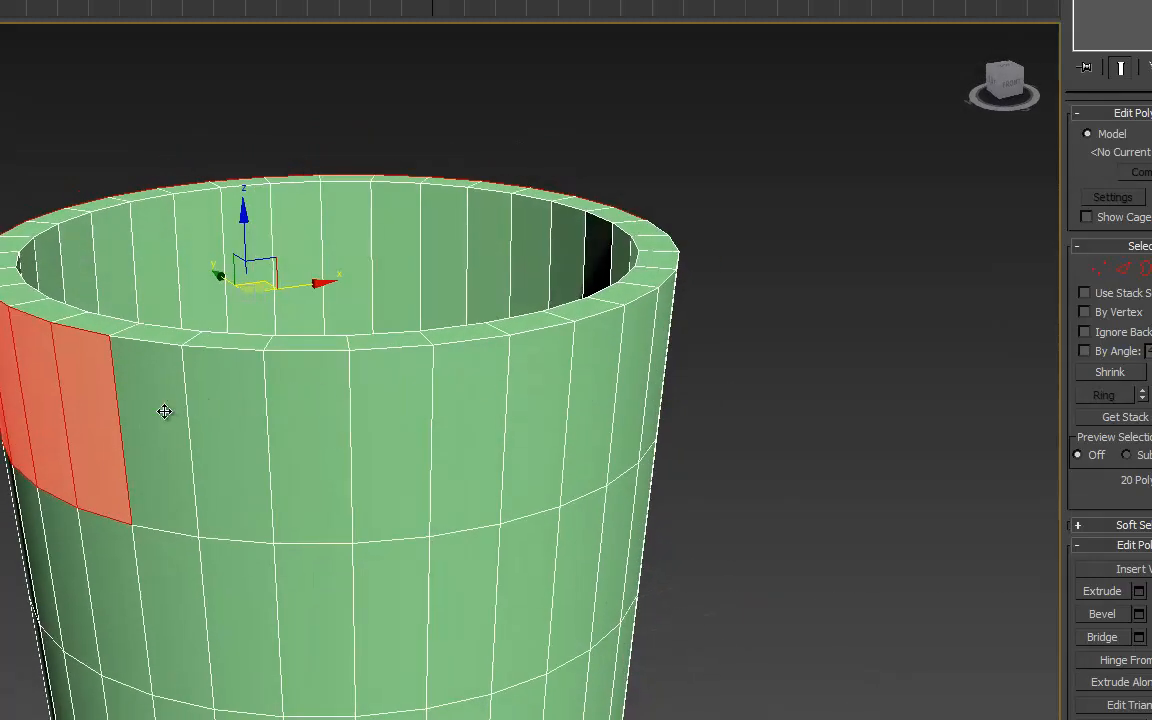
pyautogui.keyDown('ctrl'); pyautogui.click(168, 413); pyautogui.keyUp('ctrl')
pyautogui.keyDown('ctrl'); pyautogui.click(235, 424); pyautogui.keyUp('ctrl')
pyautogui.keyDown('ctrl'); pyautogui.click(321, 419); pyautogui.keyUp('ctrl')
pyautogui.keyDown('ctrl'); pyautogui.click(390, 418); pyautogui.keyUp('ctrl')
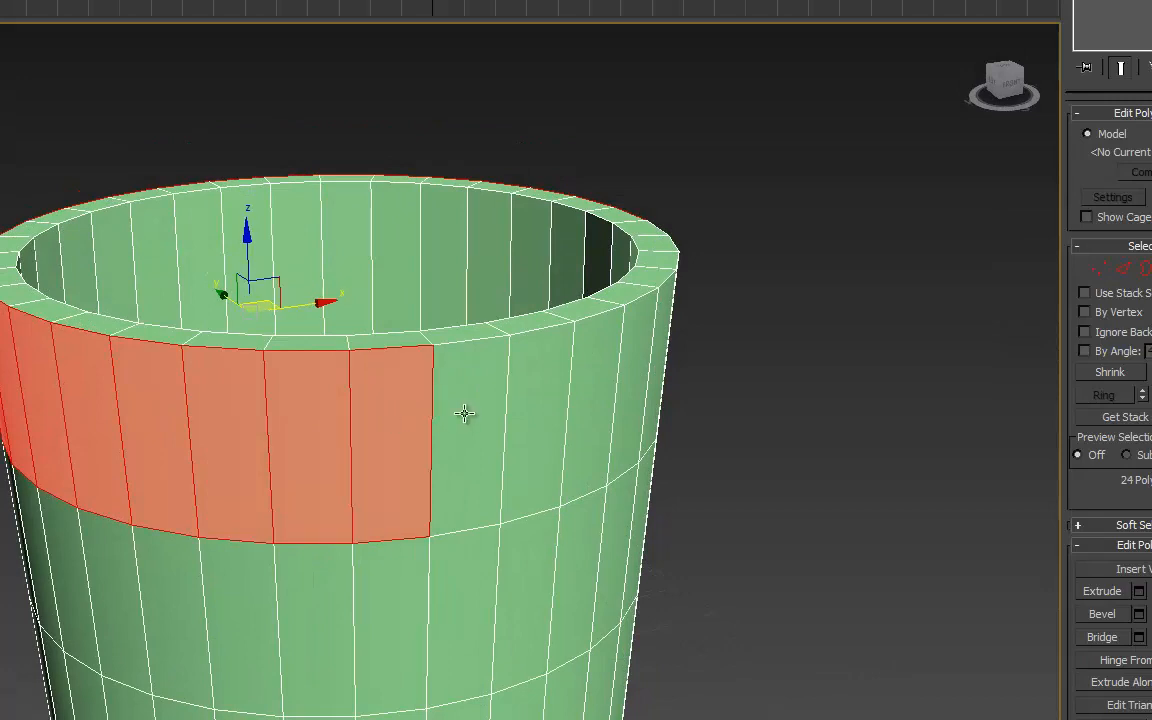
pyautogui.keyDown('ctrl'); pyautogui.click(470, 410); pyautogui.keyUp('ctrl')
pyautogui.keyDown('ctrl'); pyautogui.click(540, 408); pyautogui.keyUp('ctrl')
# Select the last six outer polygons below the rim to close the 32-polygon band around the can.
pyautogui.keyDown('alt'); pyautogui.moveTo(590, 418); pyautogui.dragTo(414, 393, button='middle'); pyautogui.keyUp('alt')
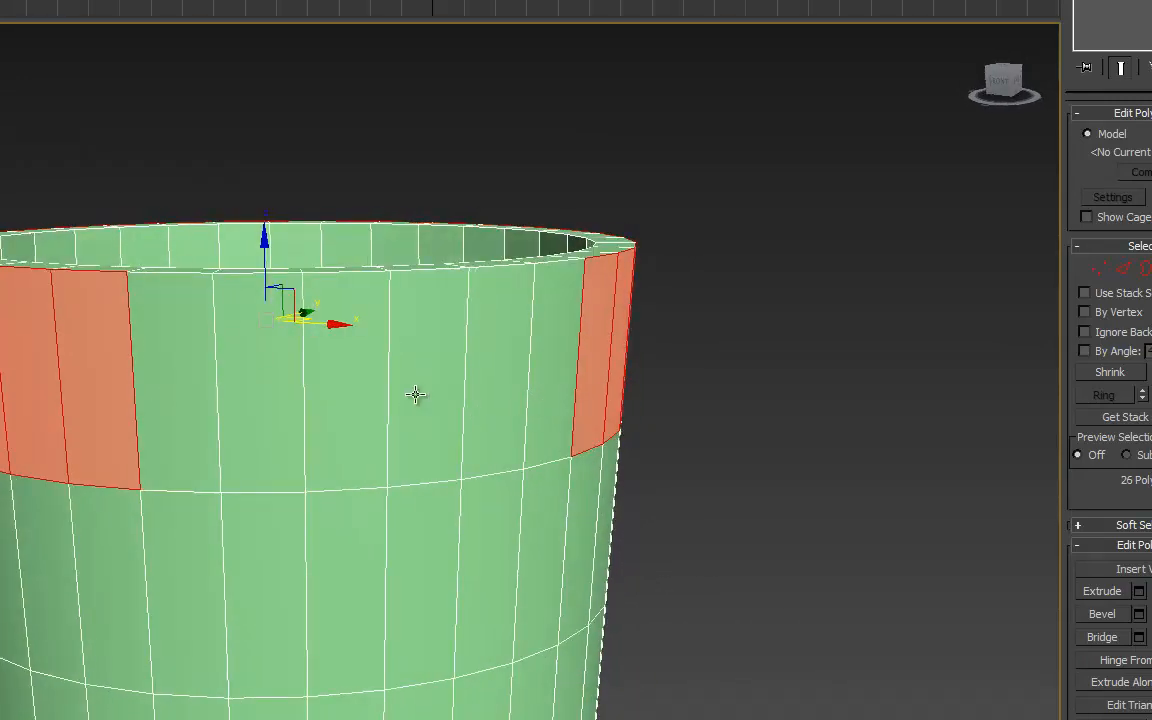
pyautogui.keyDown('ctrl'); pyautogui.click(203, 360); pyautogui.keyUp('ctrl')
pyautogui.keyDown('ctrl'); pyautogui.click(240, 366); pyautogui.keyUp('ctrl')
pyautogui.keyDown('ctrl'); pyautogui.click(345, 373); pyautogui.keyUp('ctrl')
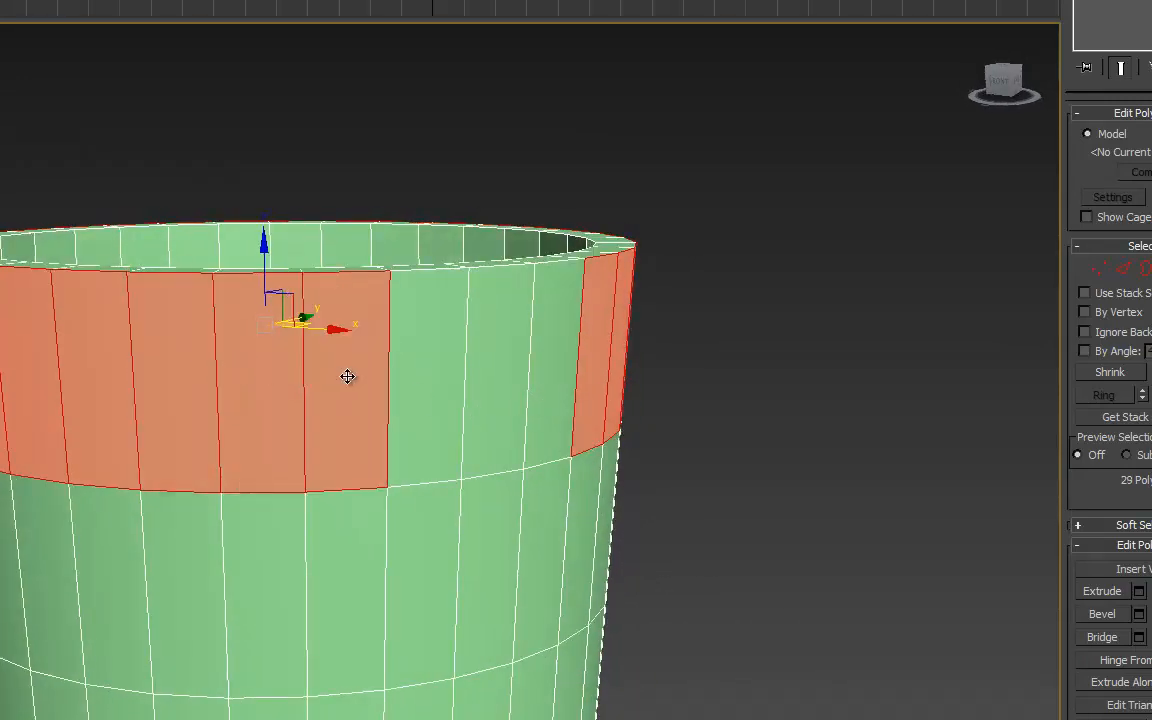
pyautogui.keyDown('ctrl'); pyautogui.click(409, 375); pyautogui.keyUp('ctrl')
pyautogui.keyDown('ctrl'); pyautogui.click(495, 378); pyautogui.keyUp('ctrl')
pyautogui.keyDown('ctrl'); pyautogui.click(560, 379); pyautogui.keyUp('ctrl')
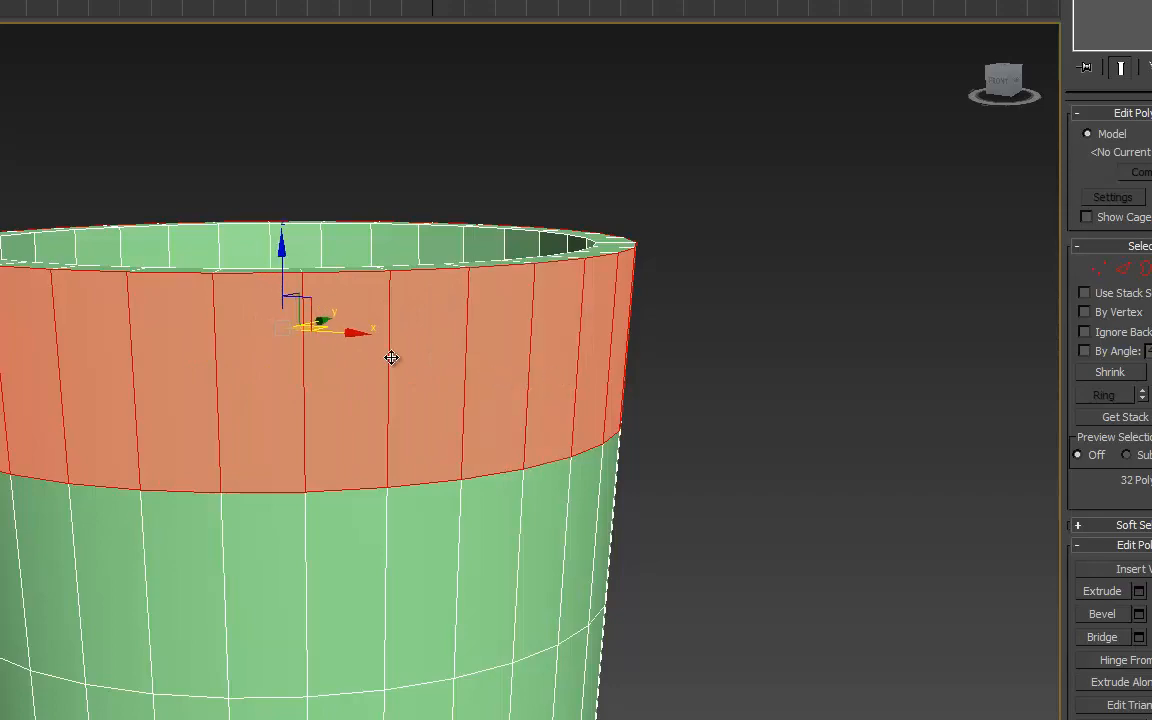
pyautogui.keyDown('alt'); pyautogui.moveTo(355, 383); pyautogui.dragTo(438, 386, button='middle'); pyautogui.keyUp('alt')
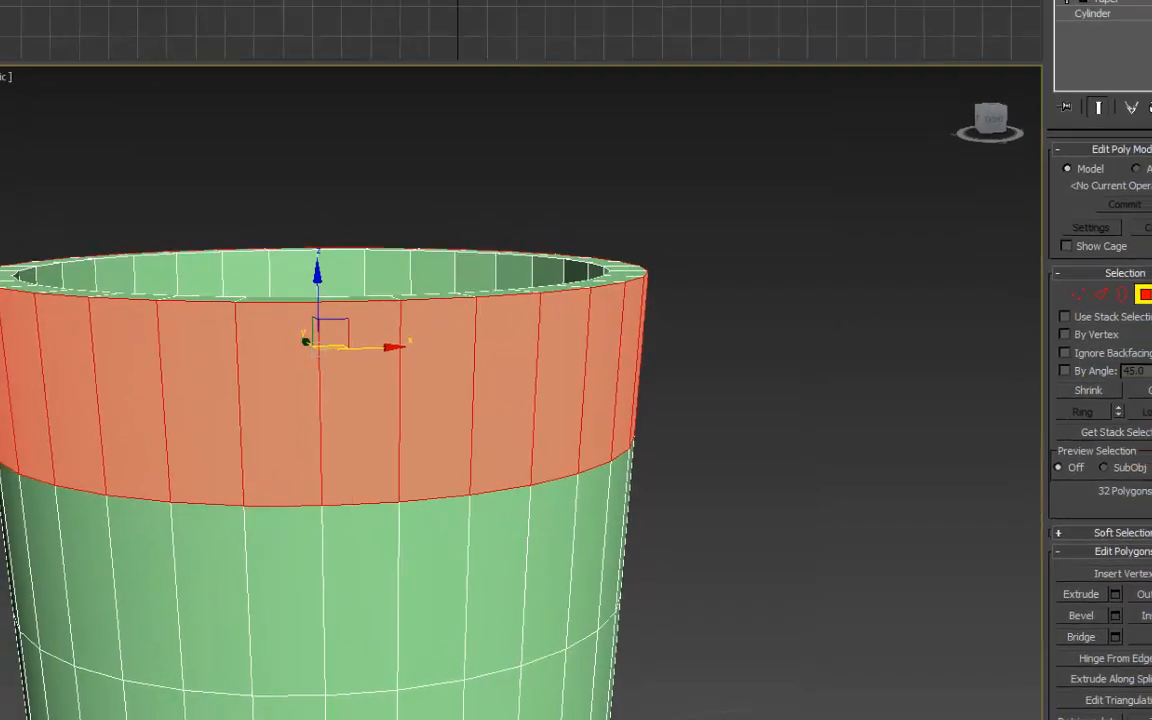
# Consult the trash can photo, then start an Extrude on the selected band and bring its height to about zero.
pyautogui.moveTo(1150, 62); pyautogui.dragTo(634, 56)
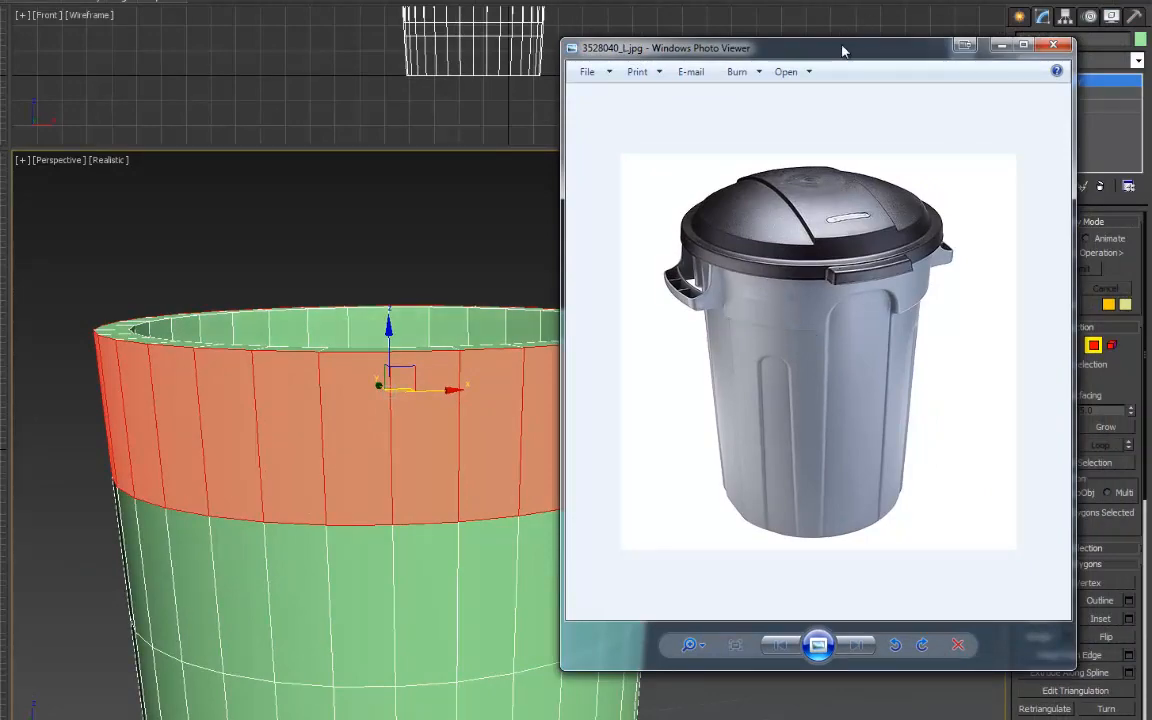
pyautogui.moveTo(846, 54); pyautogui.dragTo(1151, 90)
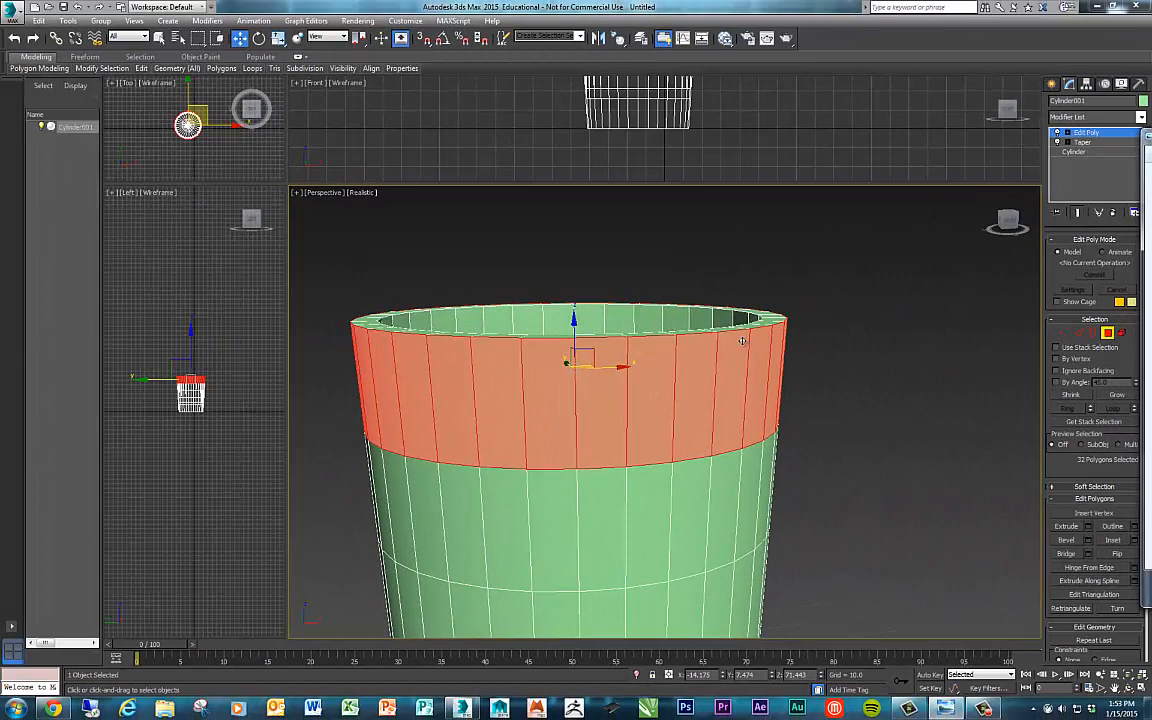
pyautogui.scroll(-3, 743, 341)
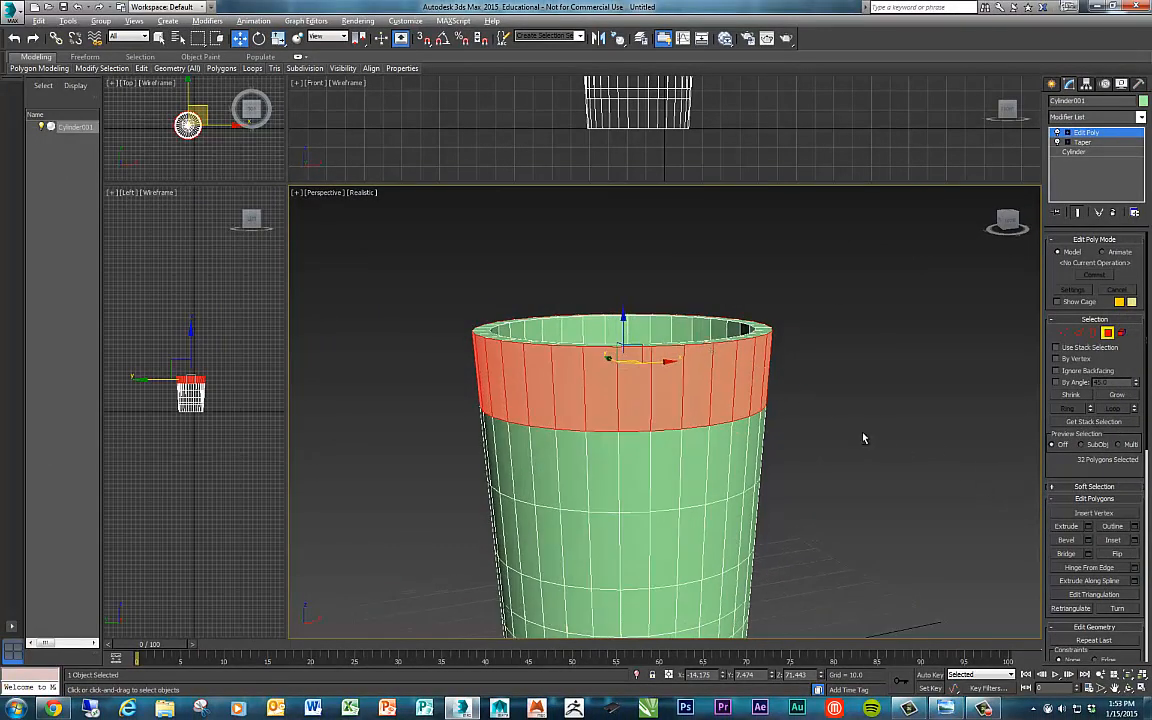
pyautogui.keyDown('alt'); pyautogui.moveTo(864, 438); pyautogui.dragTo(856, 461, button='middle'); pyautogui.keyUp('alt')
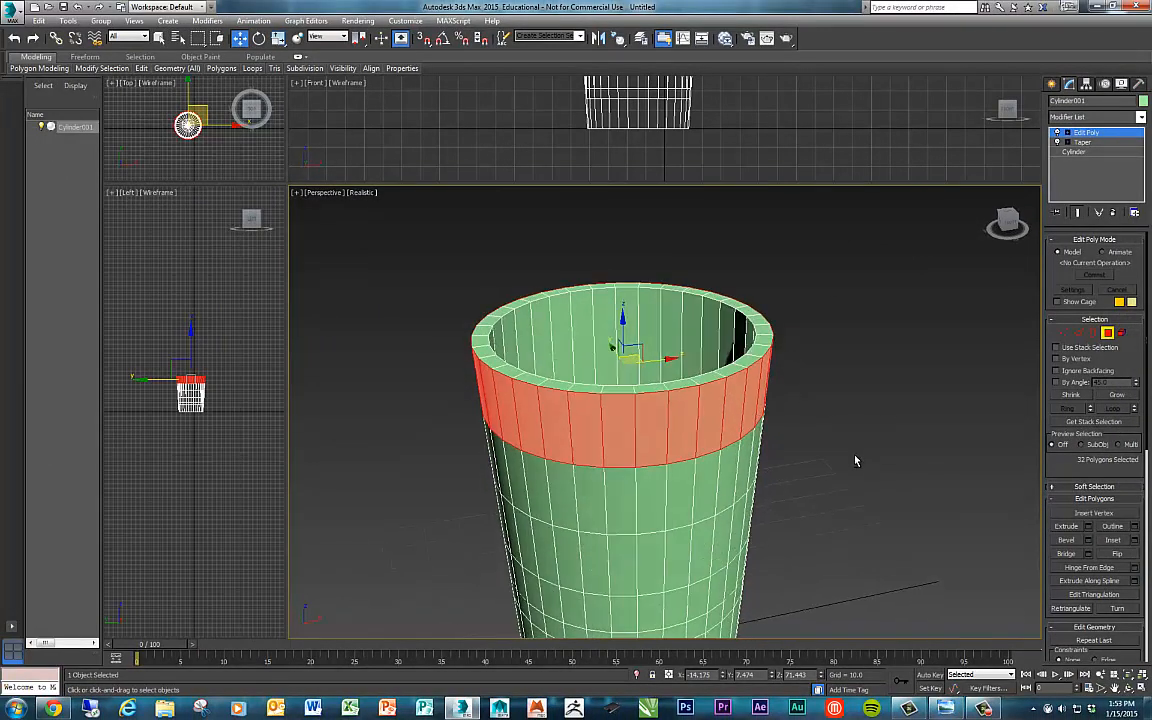
pyautogui.click(1089, 527)
pyautogui.scroll(-5, 834, 325)
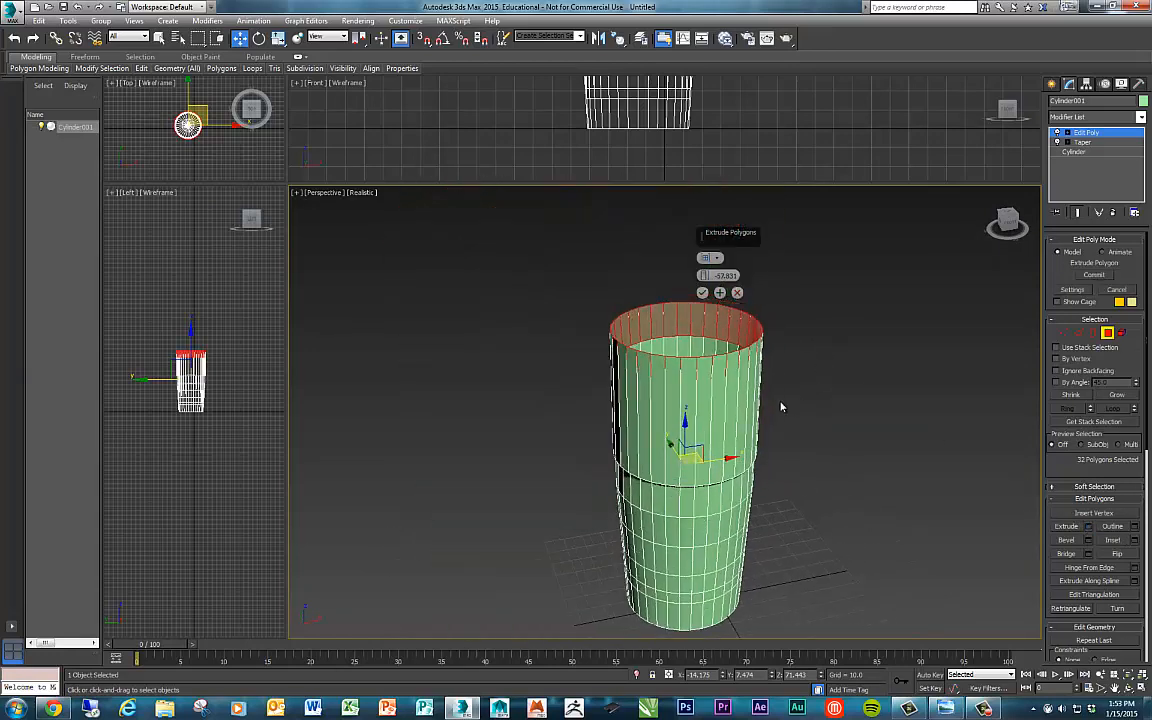
pyautogui.scroll(5, 787, 386)
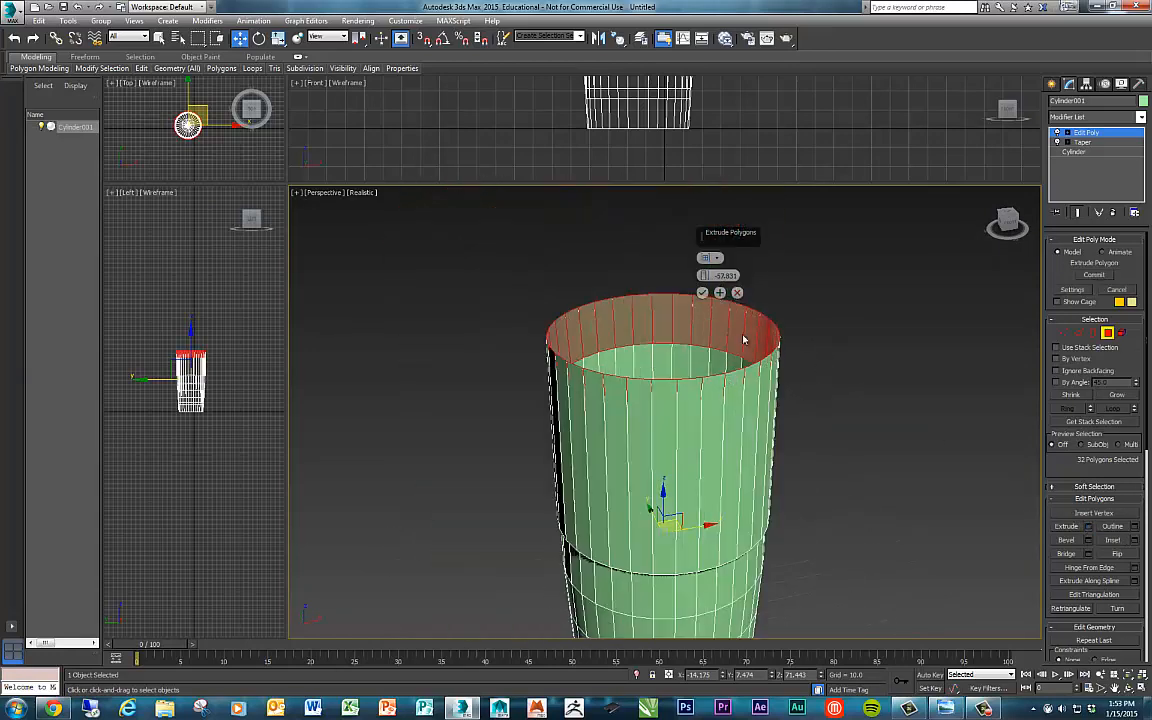
pyautogui.moveTo(744, 244); pyautogui.dragTo(851, 260)
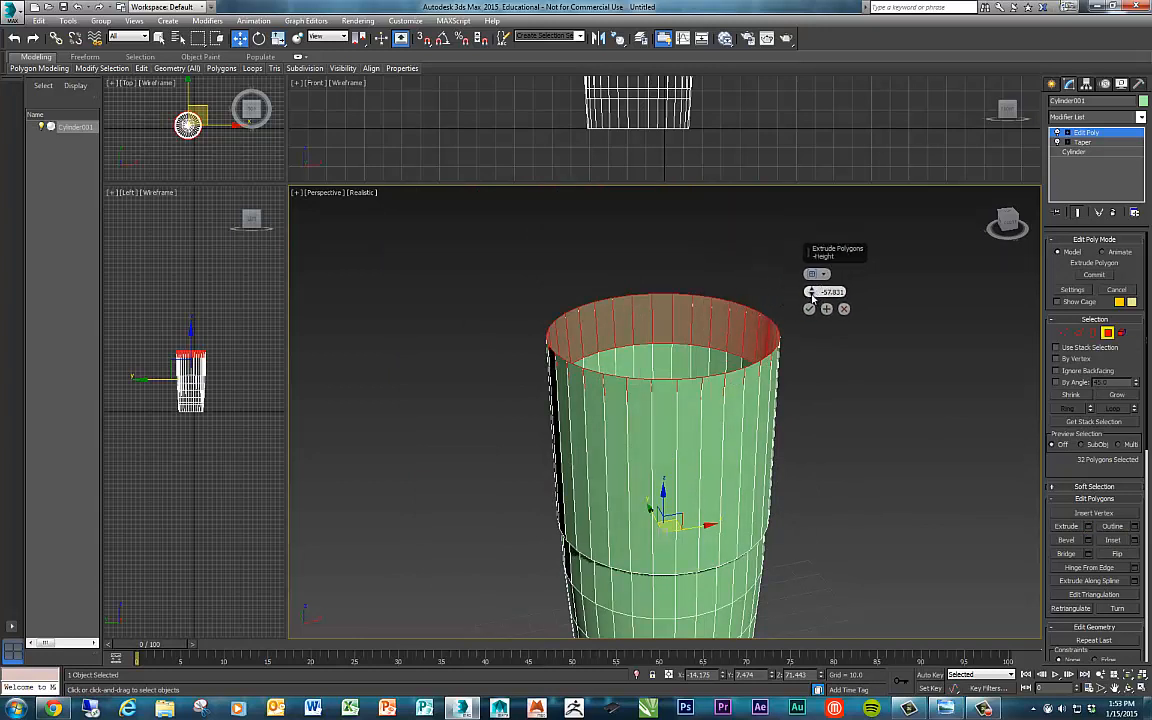
pyautogui.moveTo(812, 297); pyautogui.dragTo(813, 64)
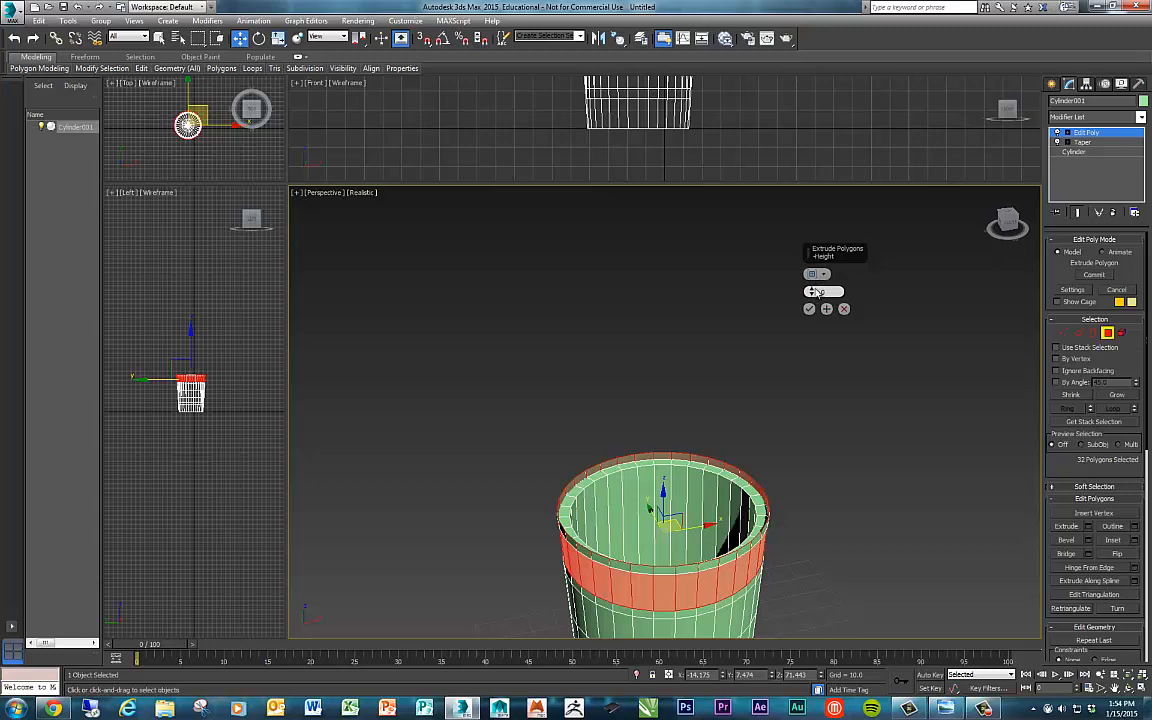
# Try a larger extrusion height on the band, then reduce it to 0.804.
pyautogui.scroll(5, 707, 370)
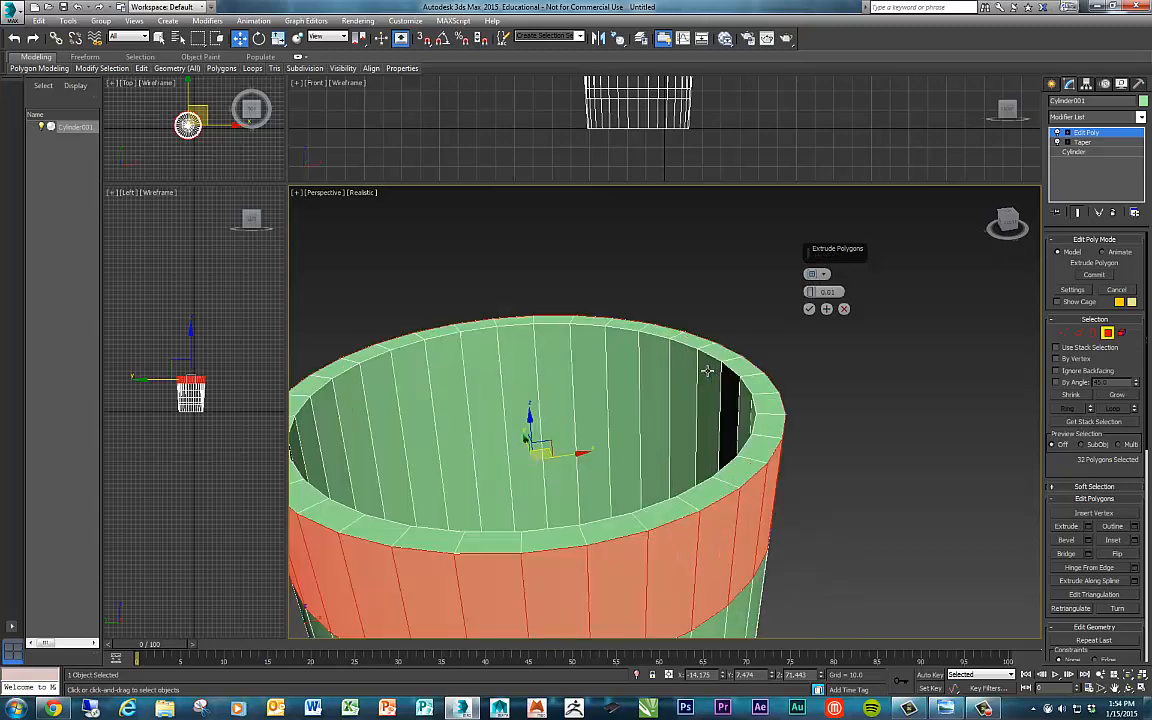
pyautogui.keyDown('alt'); pyautogui.moveTo(707, 370); pyautogui.dragTo(630, 450, button='middle'); pyautogui.keyUp('alt')
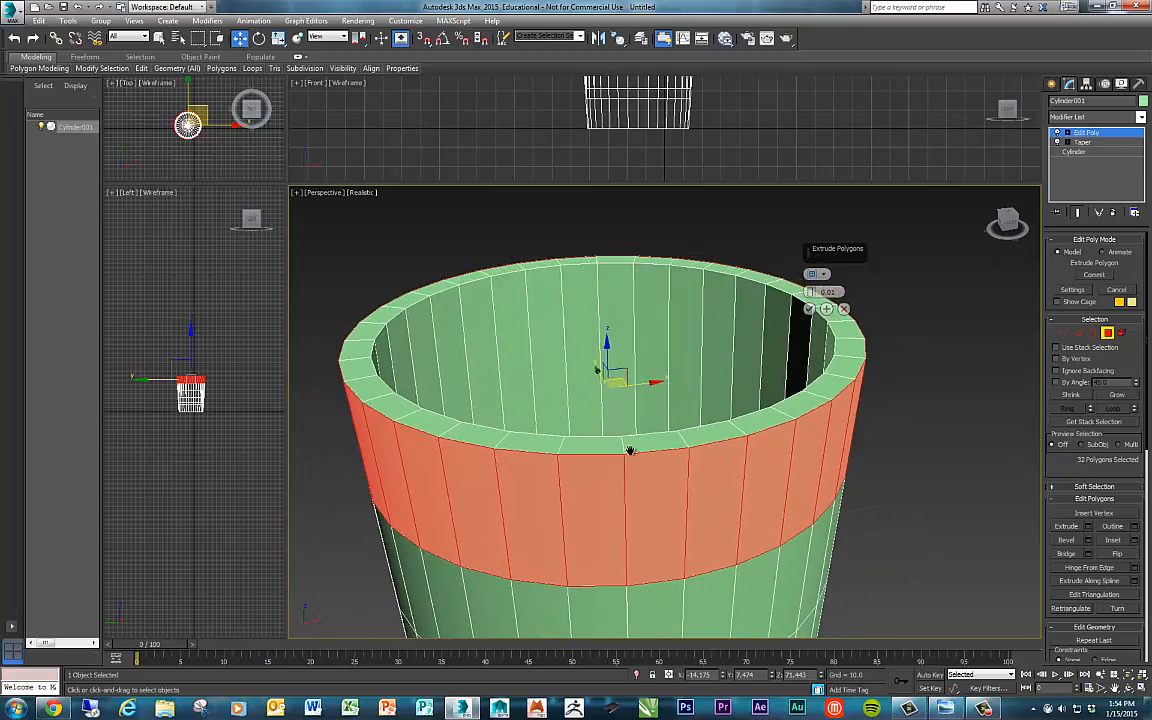
pyautogui.scroll(-4, 630, 450)
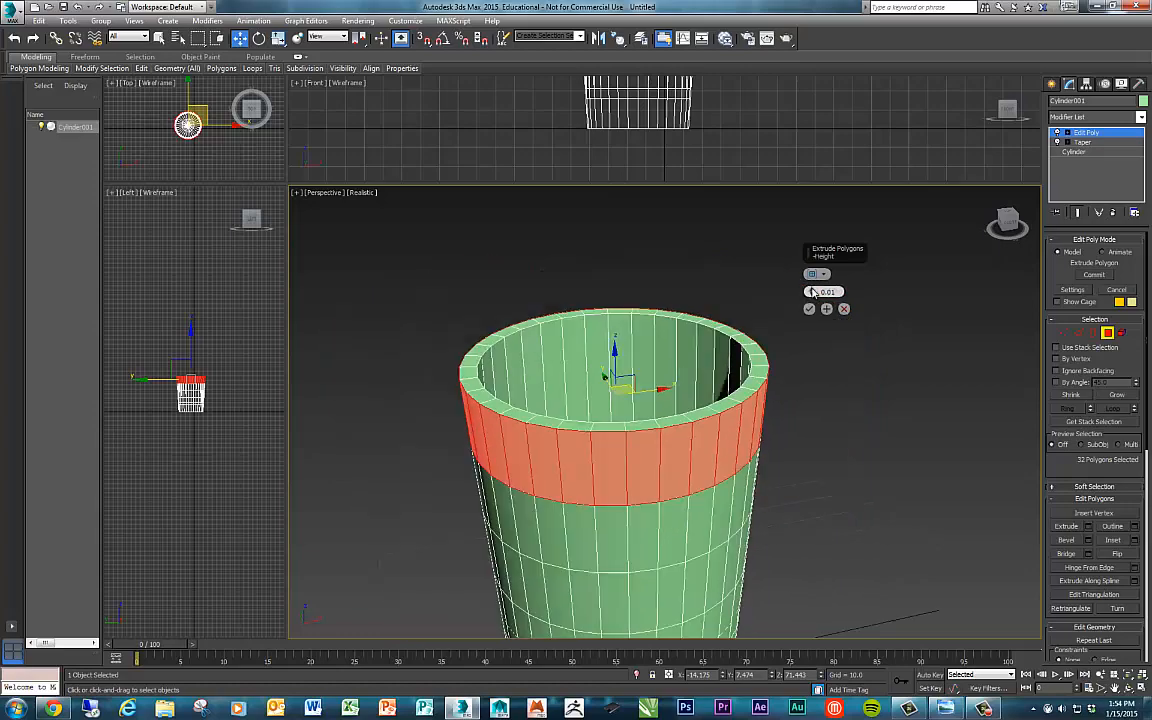
pyautogui.moveTo(811, 291); pyautogui.dragTo(812, 306)
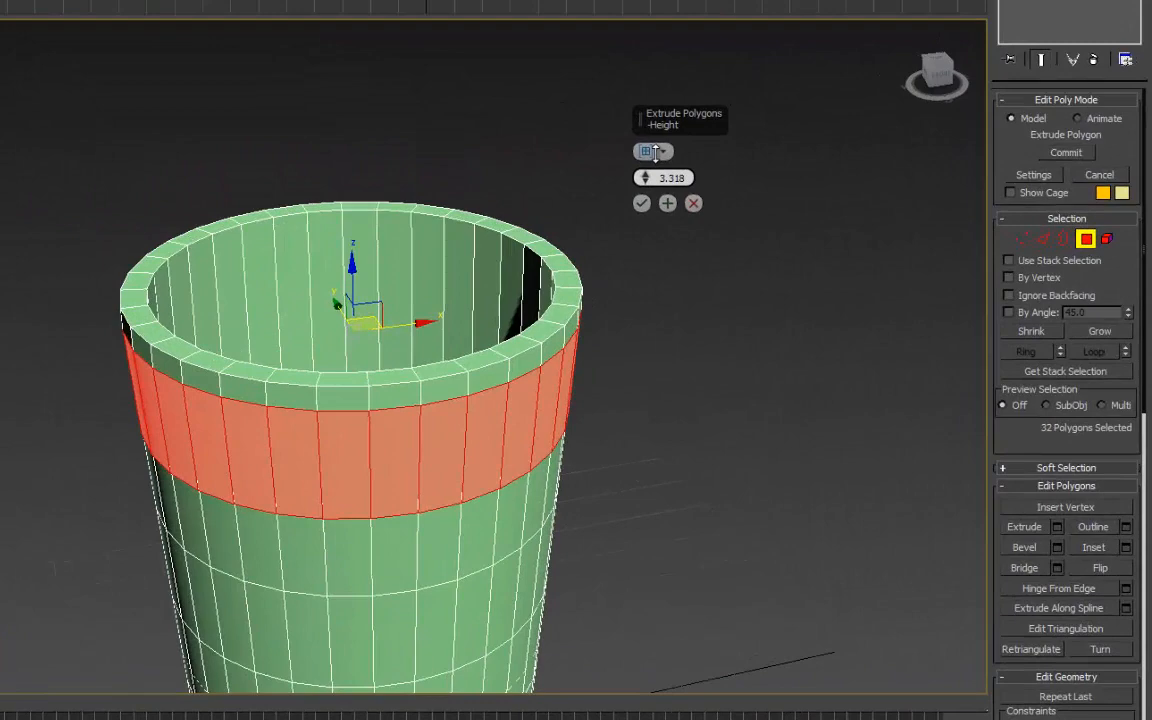
pyautogui.moveTo(655, 153); pyautogui.dragTo(653, 170)
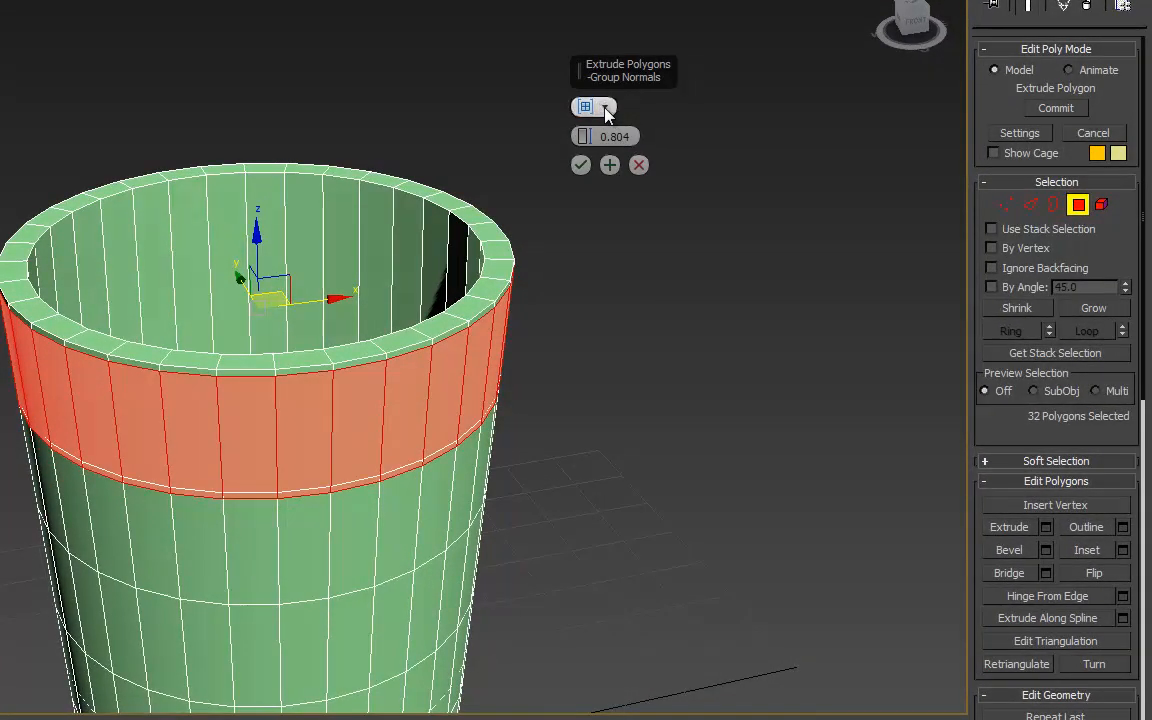
# Change the band's extrusion type from Group Normals to Local Normals and check it from below.
pyautogui.click(605, 108)
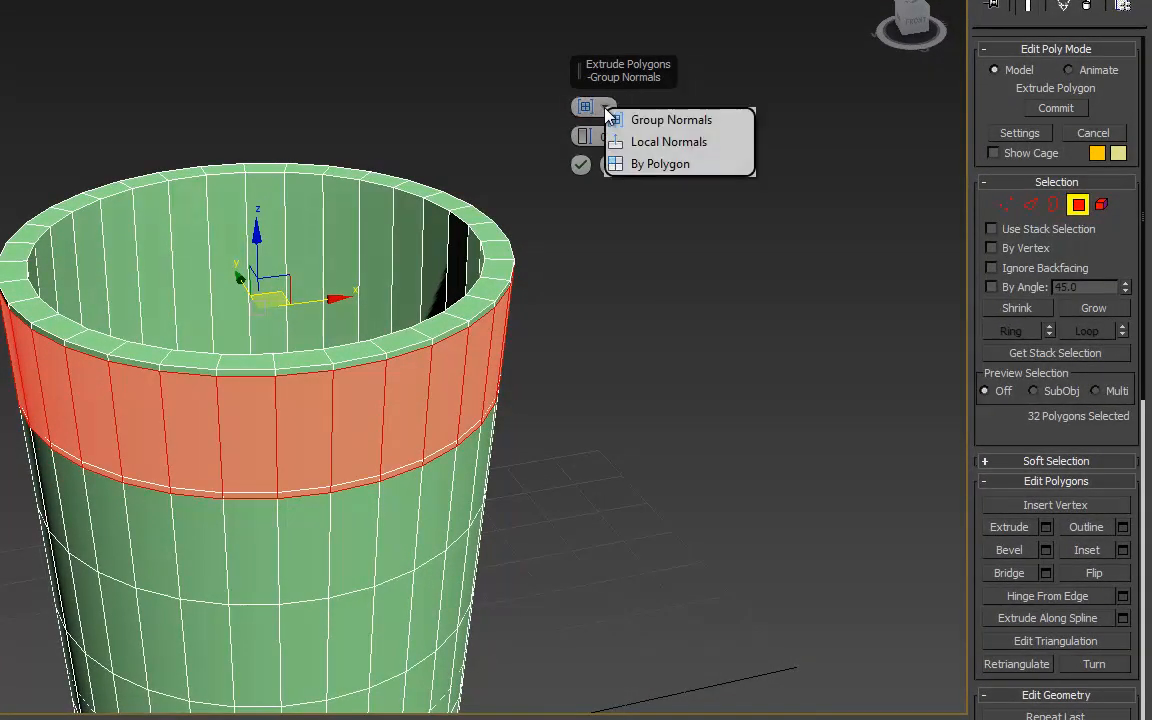
pyautogui.click(646, 144)
pyautogui.keyDown('alt'); pyautogui.moveTo(443, 370); pyautogui.dragTo(578, 202, button='middle'); pyautogui.keyUp('alt')
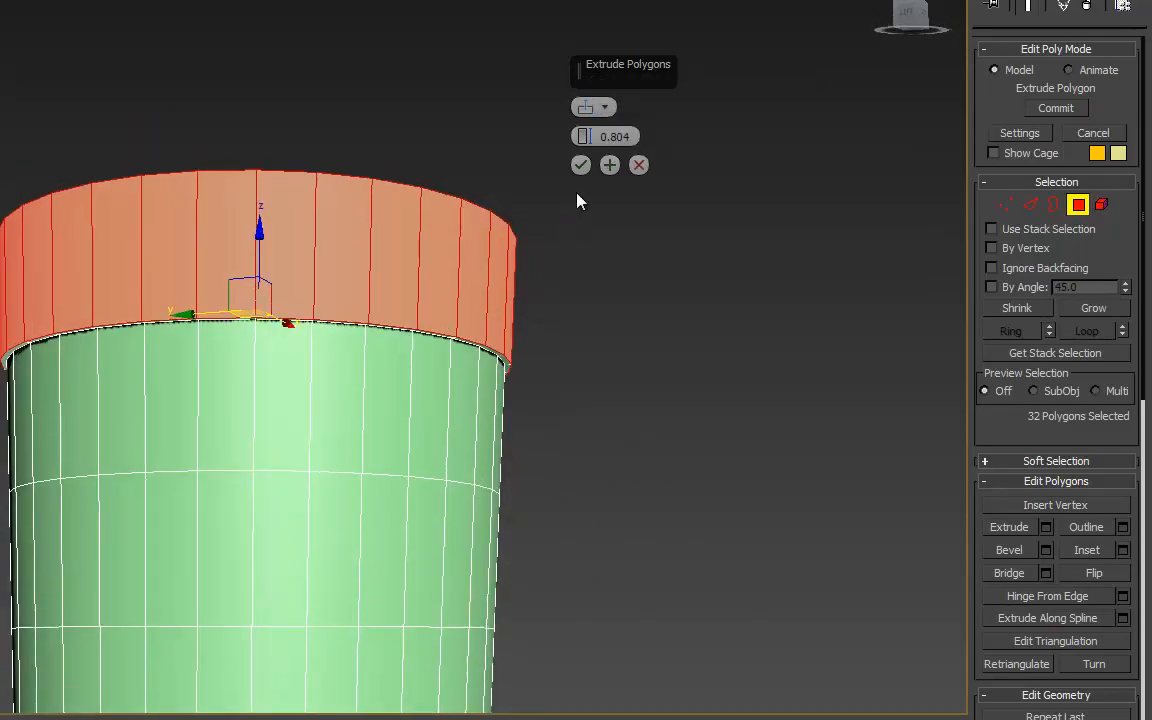
pyautogui.click(606, 111)
pyautogui.click(618, 144)
pyautogui.click(450, 90)
pyautogui.keyDown('alt'); pyautogui.moveTo(365, 224); pyautogui.dragTo(361, 224, button='middle'); pyautogui.keyUp('alt')
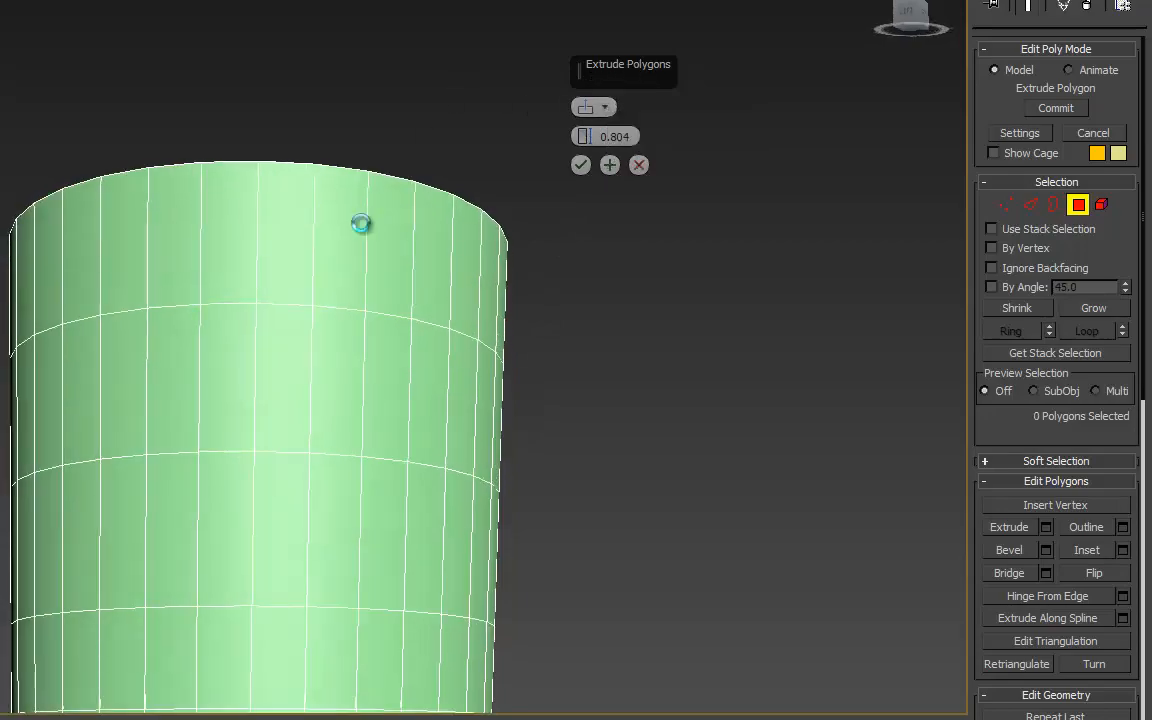
pyautogui.hotkey('ctrl', 'z')
# Set the band's extrusion height to 1.598 and compare the protruding collar with the trash can photo.
pyautogui.keyDown('alt'); pyautogui.moveTo(371, 275); pyautogui.dragTo(366, 359, button='middle'); pyautogui.keyUp('alt')
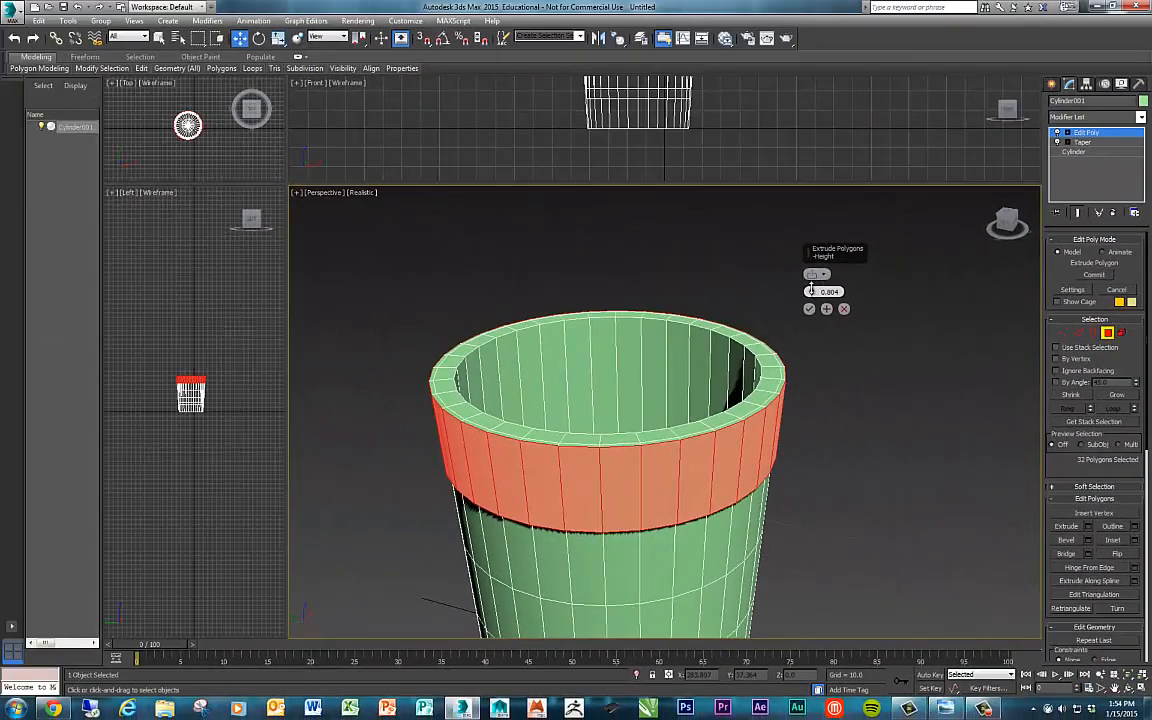
pyautogui.moveTo(811, 288); pyautogui.dragTo(811, 285)
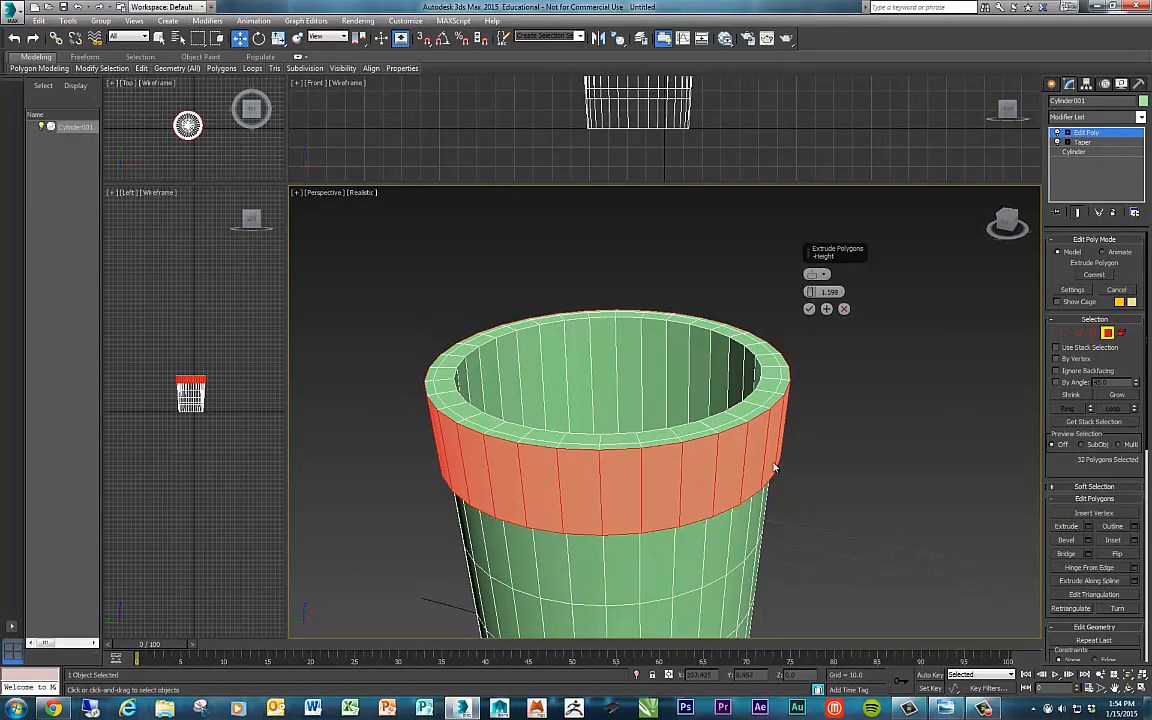
pyautogui.keyDown('alt'); pyautogui.moveTo(776, 470); pyautogui.dragTo(776, 445, button='middle'); pyautogui.keyUp('alt')
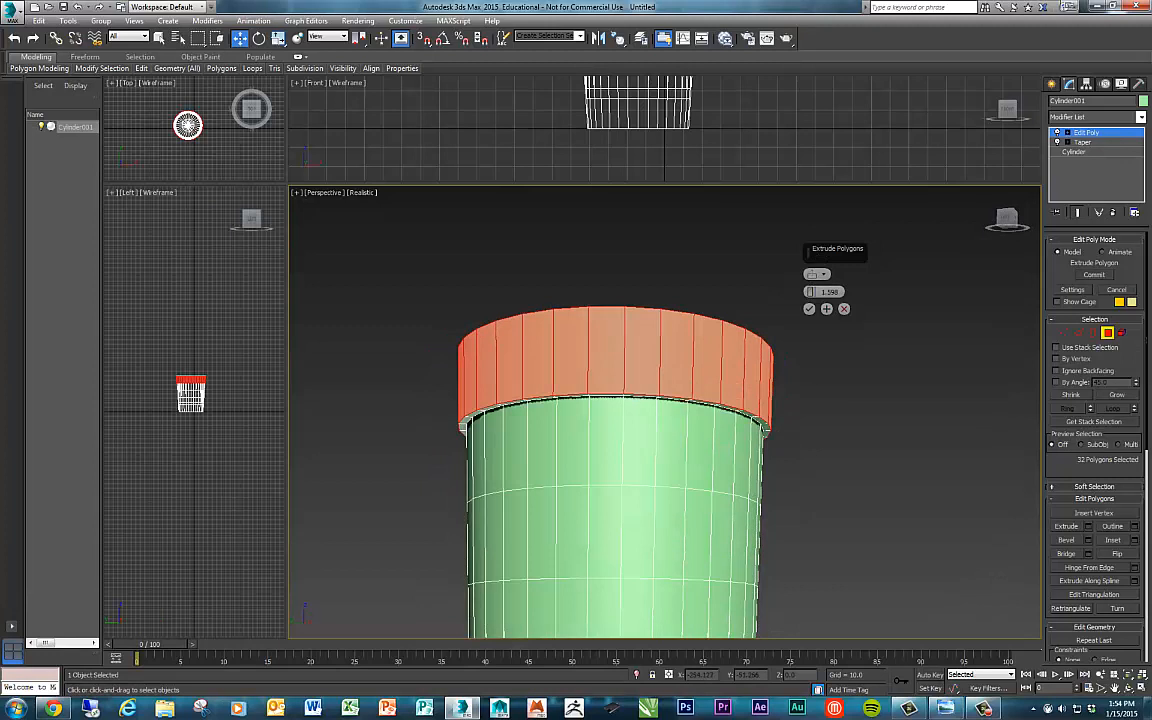
pyautogui.moveTo(1151, 122); pyautogui.dragTo(893, 96)
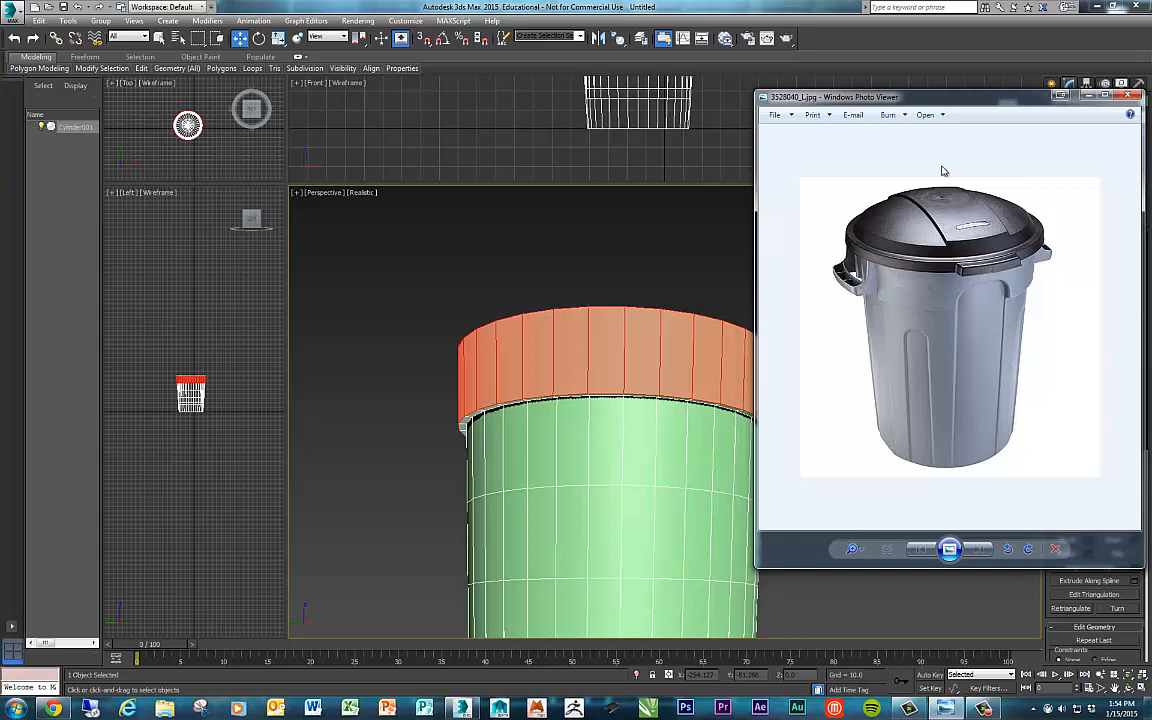
# Apply the collar extrusion and compare the finished collar with the trash can photo.
pyautogui.moveTo(960, 101); pyautogui.dragTo(1151, 108)
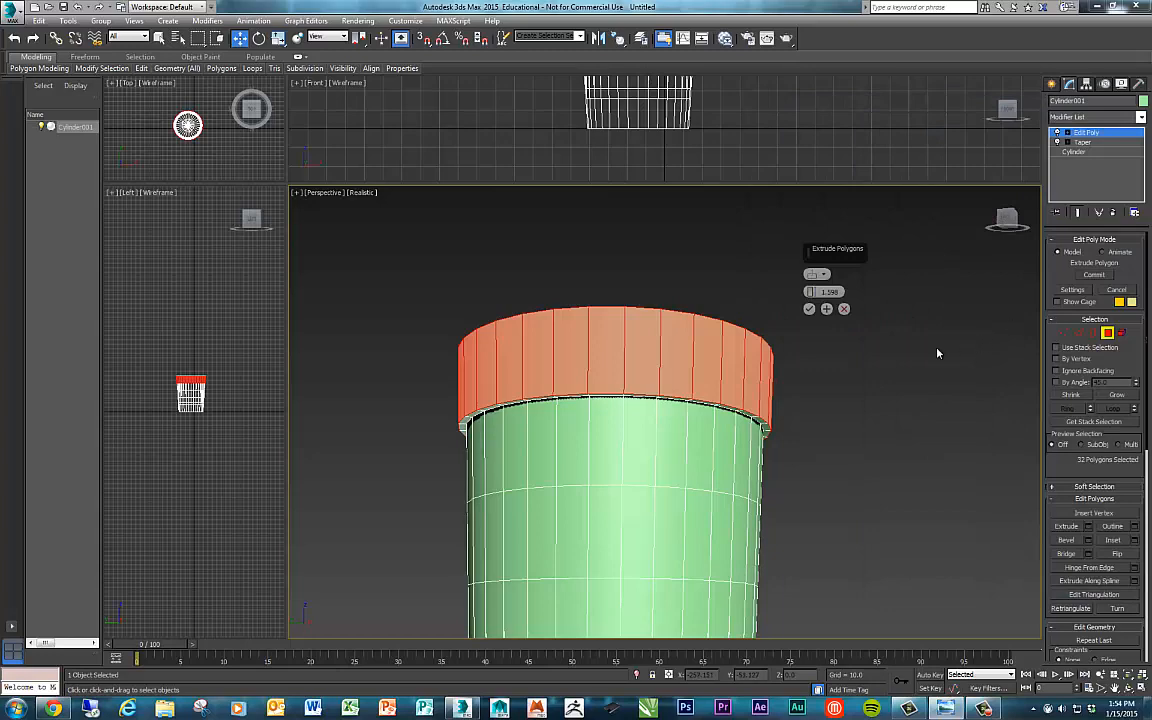
pyautogui.keyDown('alt'); pyautogui.moveTo(938, 353); pyautogui.dragTo(846, 421, button='middle'); pyautogui.keyUp('alt')
pyautogui.click(810, 309)
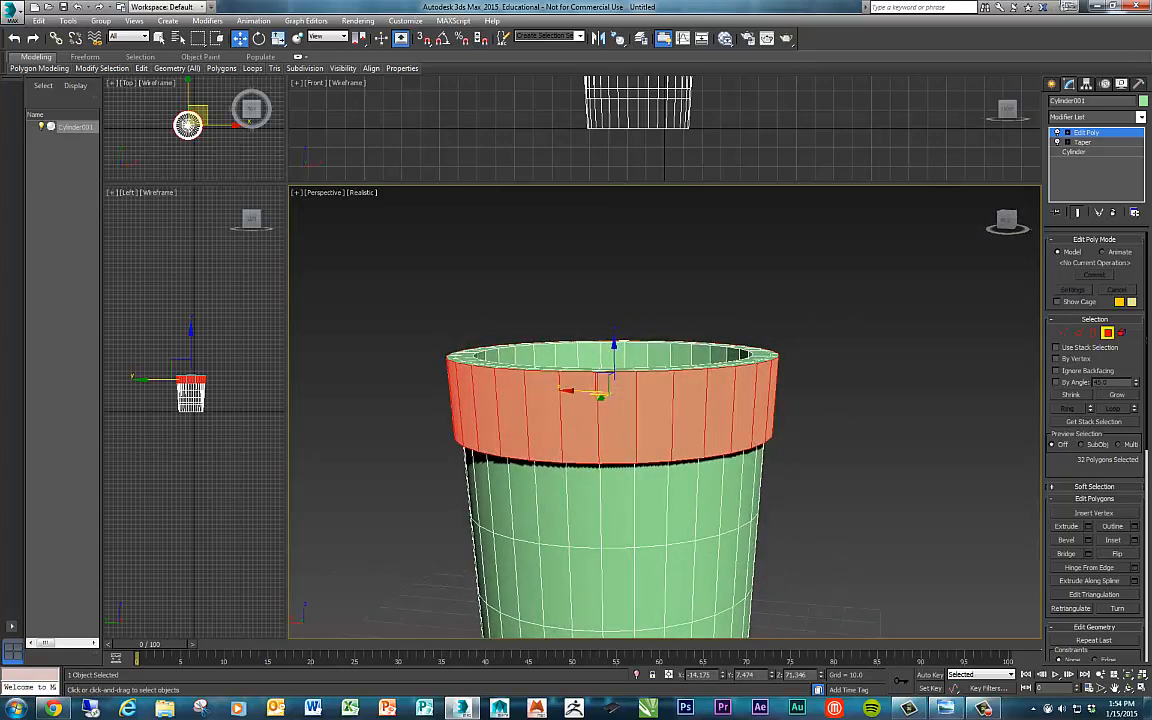
pyautogui.click(945, 708)
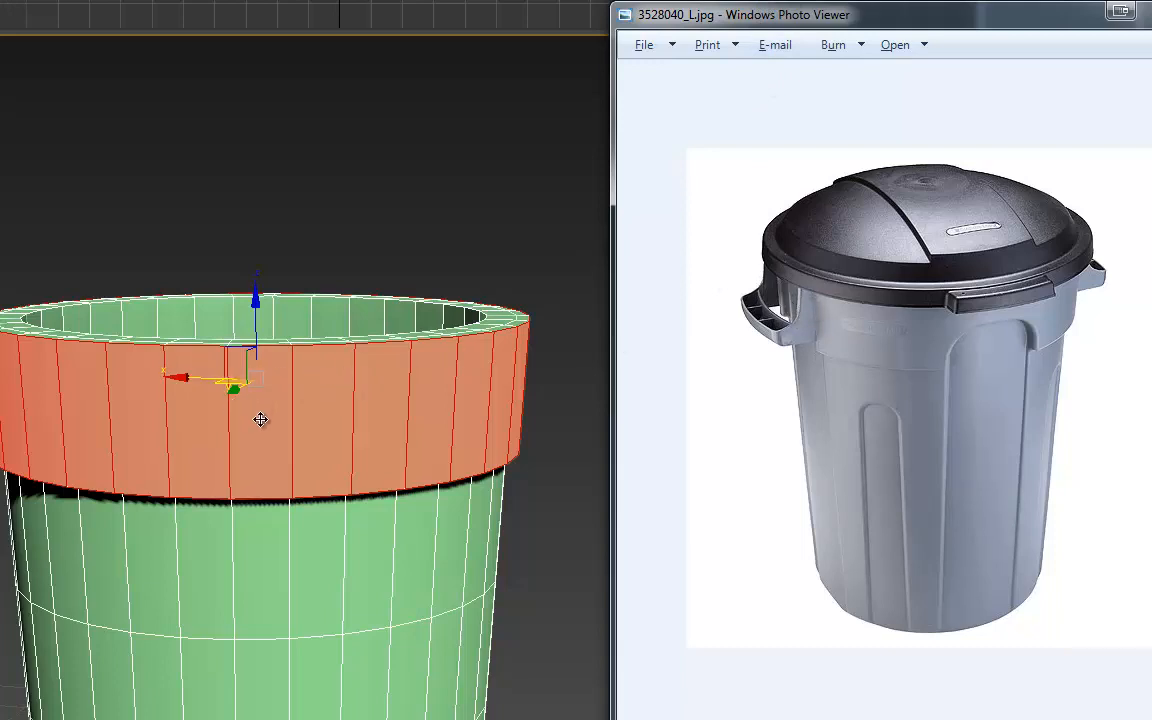
pyautogui.moveTo(828, 16); pyautogui.dragTo(1150, 16)
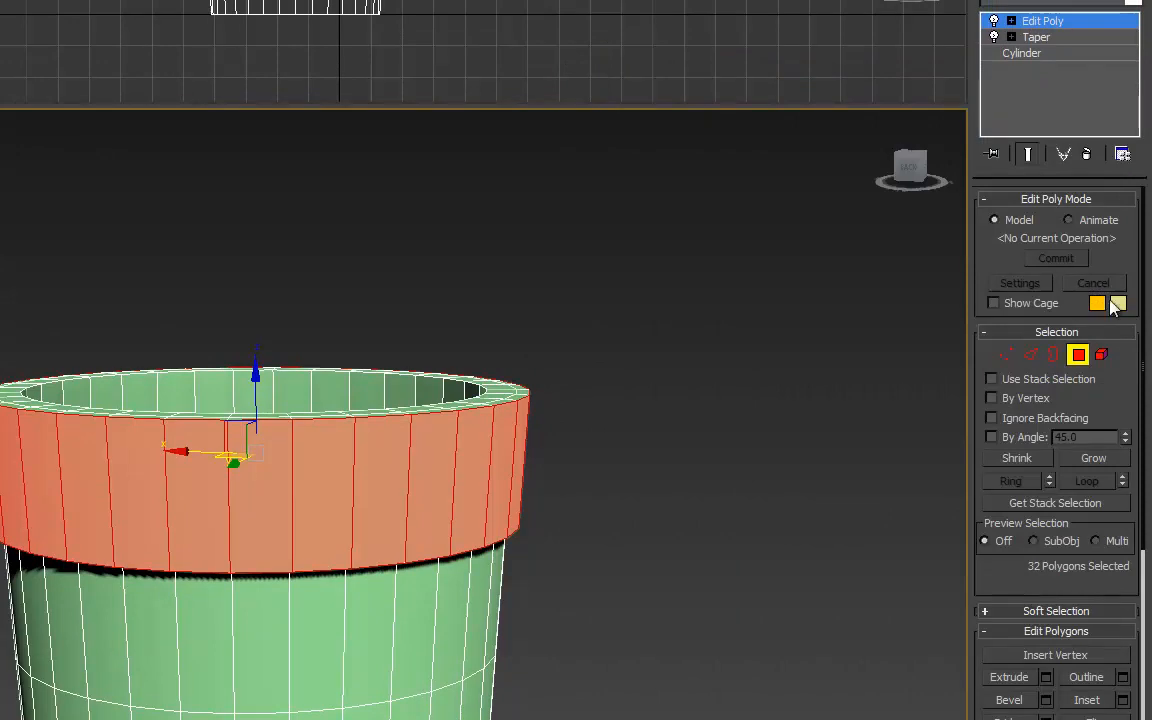
# Try selecting two separate collar polygons with one panel between them for the handle supports, and undo that selection.
pyautogui.click(645, 414)
pyautogui.click(268, 465)
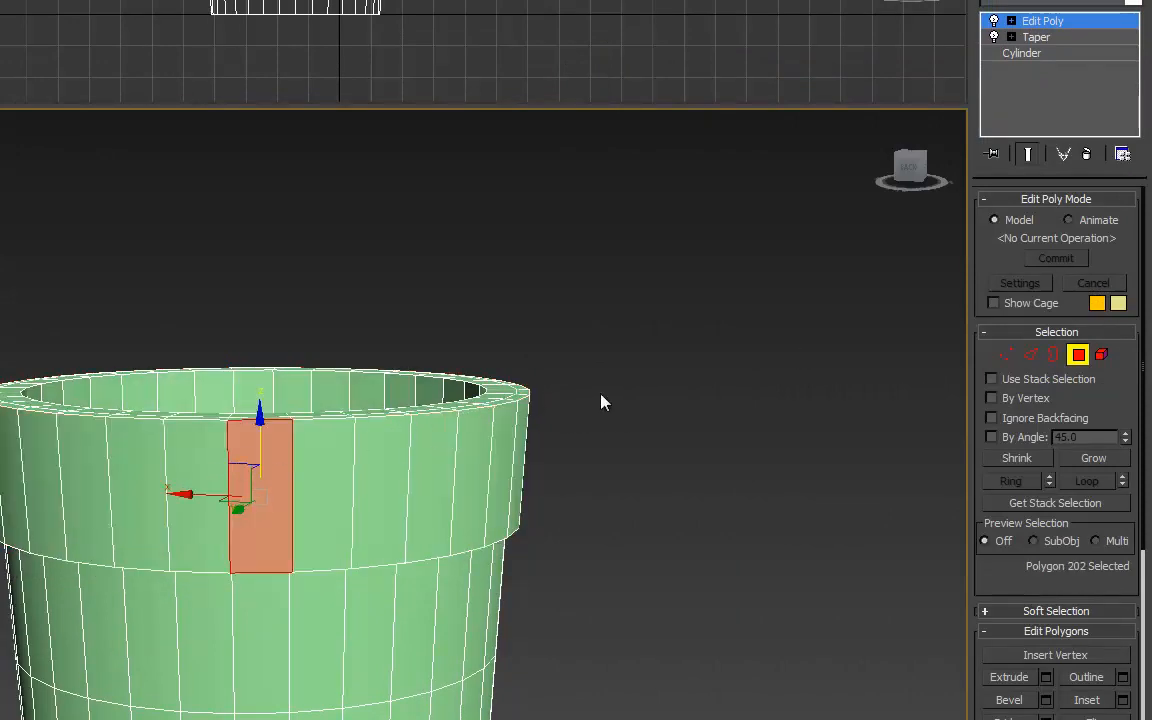
pyautogui.keyDown('alt'); pyautogui.moveTo(851, 231); pyautogui.dragTo(502, 315, button='middle'); pyautogui.keyUp('alt')
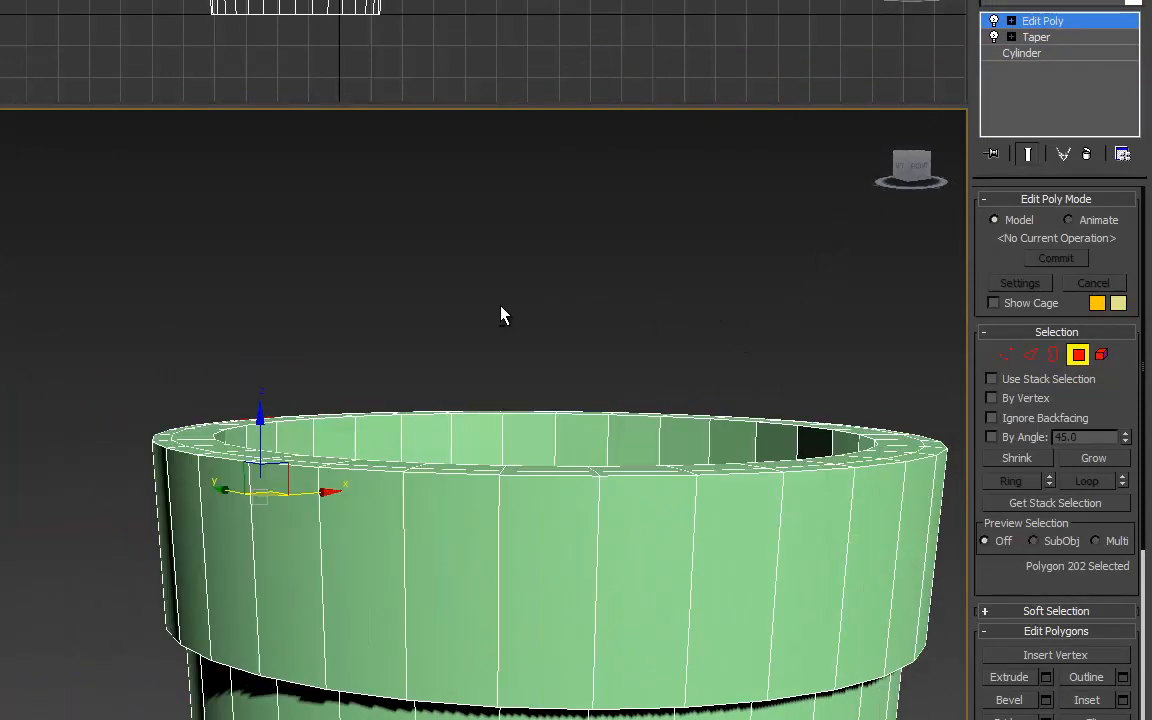
pyautogui.click(927, 166)
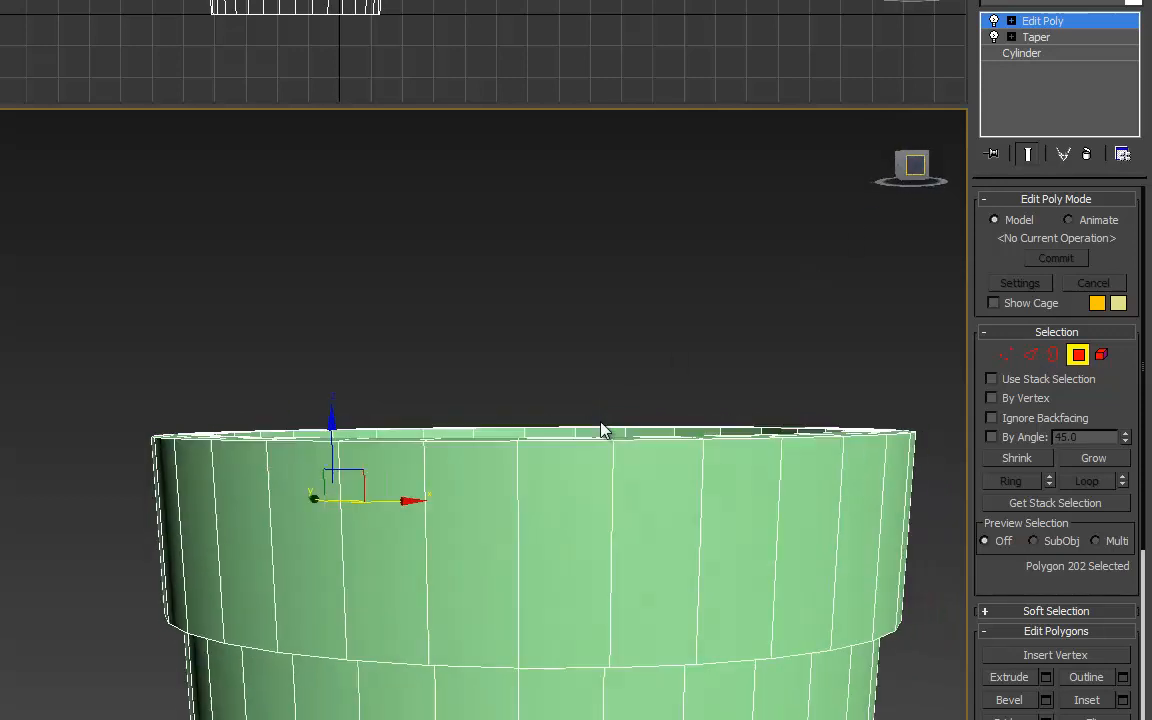
pyautogui.moveTo(566, 448); pyautogui.dragTo(216, 386, button='middle')
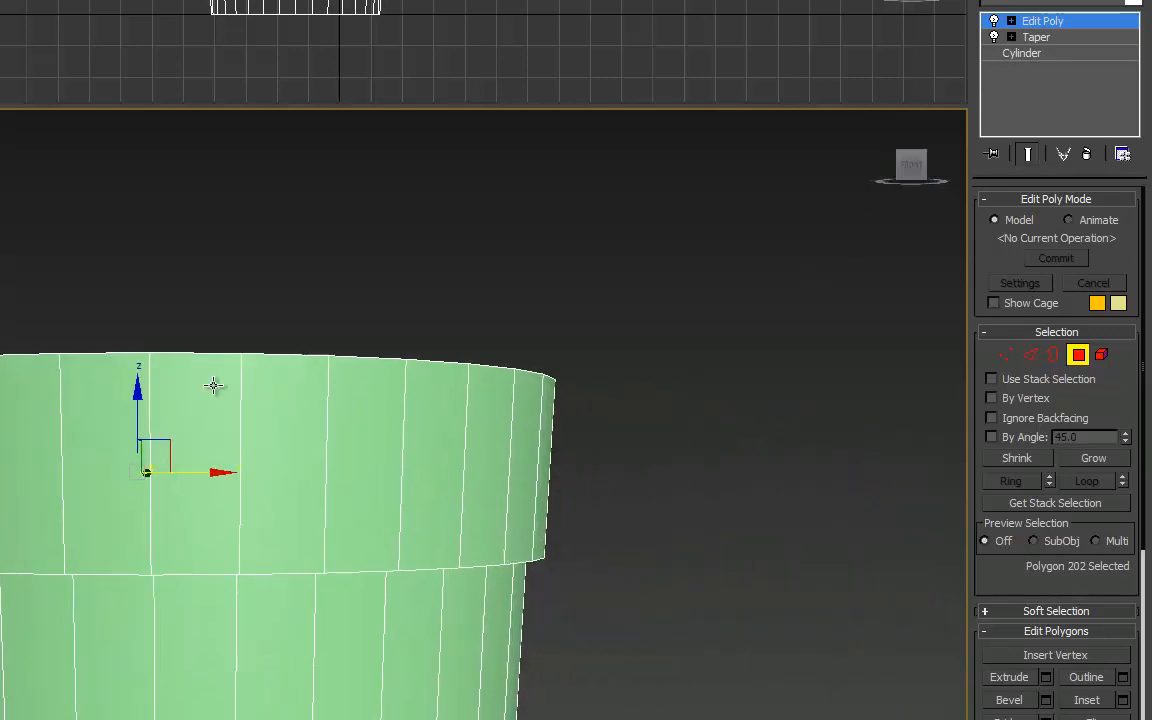
pyautogui.click(111, 434)
pyautogui.keyDown('ctrl'); pyautogui.click(285, 446); pyautogui.keyUp('ctrl')
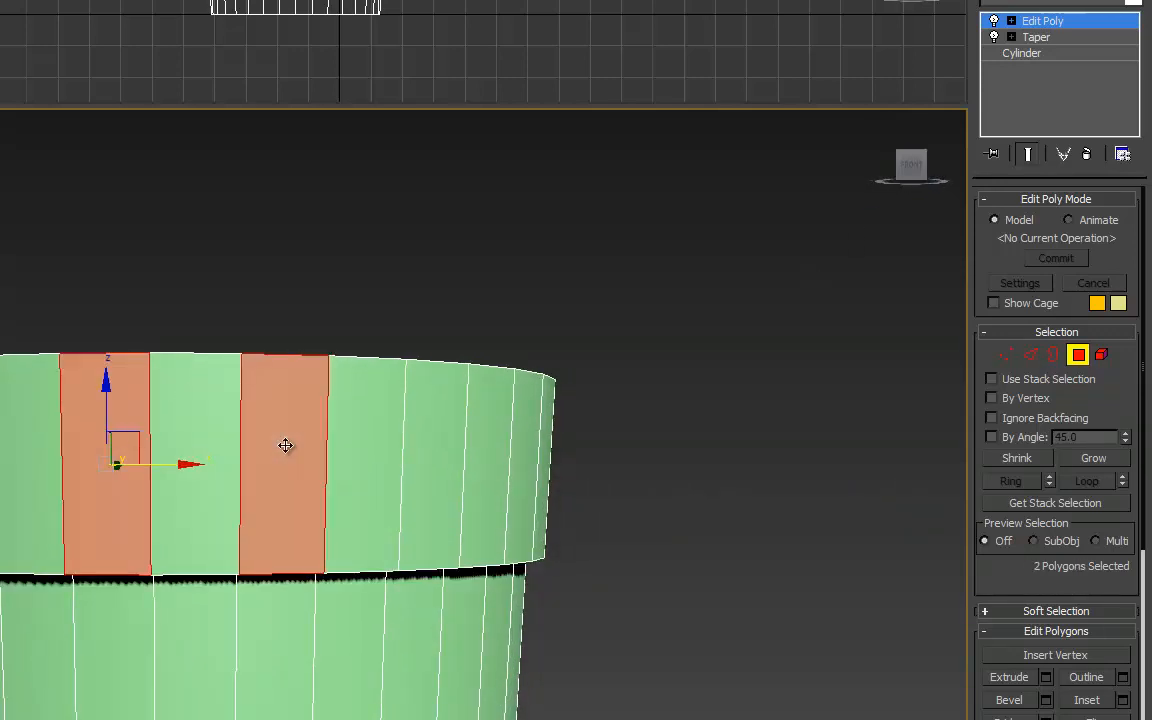
pyautogui.keyDown('alt'); pyautogui.moveTo(285, 446); pyautogui.dragTo(432, 459, button='middle'); pyautogui.keyUp('alt')
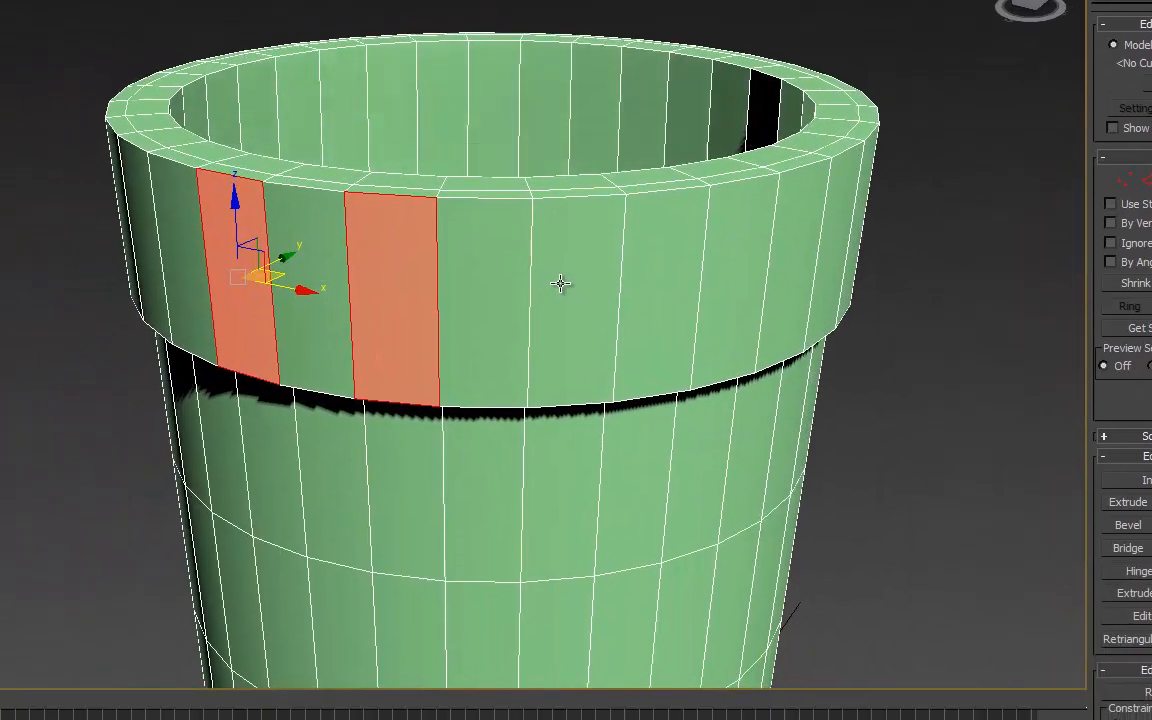
pyautogui.hotkey('ctrl', 'z')
pyautogui.hotkey('ctrl', 'z')
# Slide one vertical collar edge along negative X until it forms a narrow strip with the neighbouring edge.
pyautogui.keyDown('alt'); pyautogui.moveTo(530, 316); pyautogui.dragTo(586, 241, button='middle'); pyautogui.keyUp('alt')
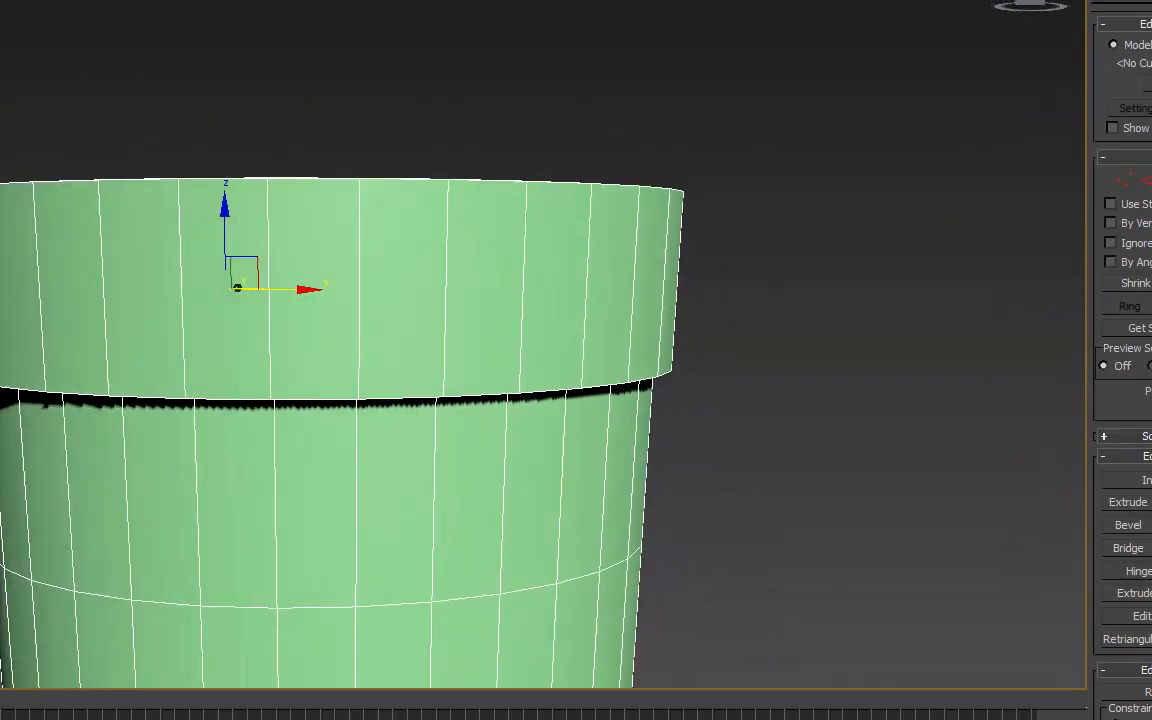
pyautogui.press('2')
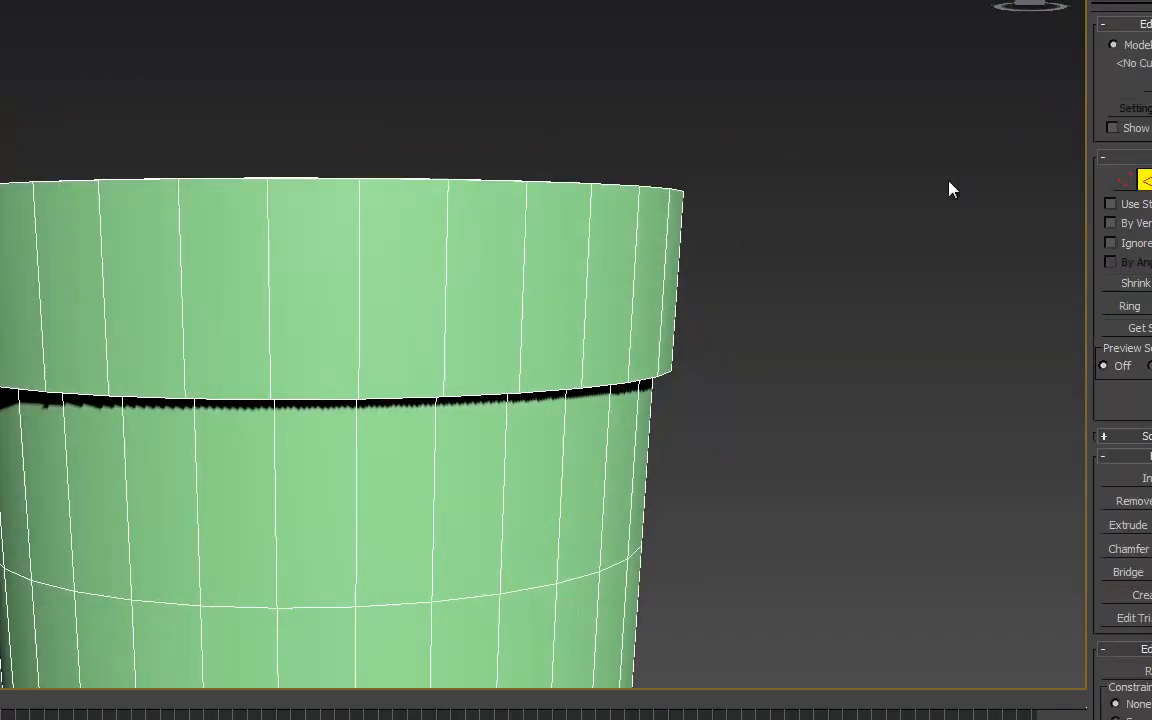
pyautogui.click(1032, 3)
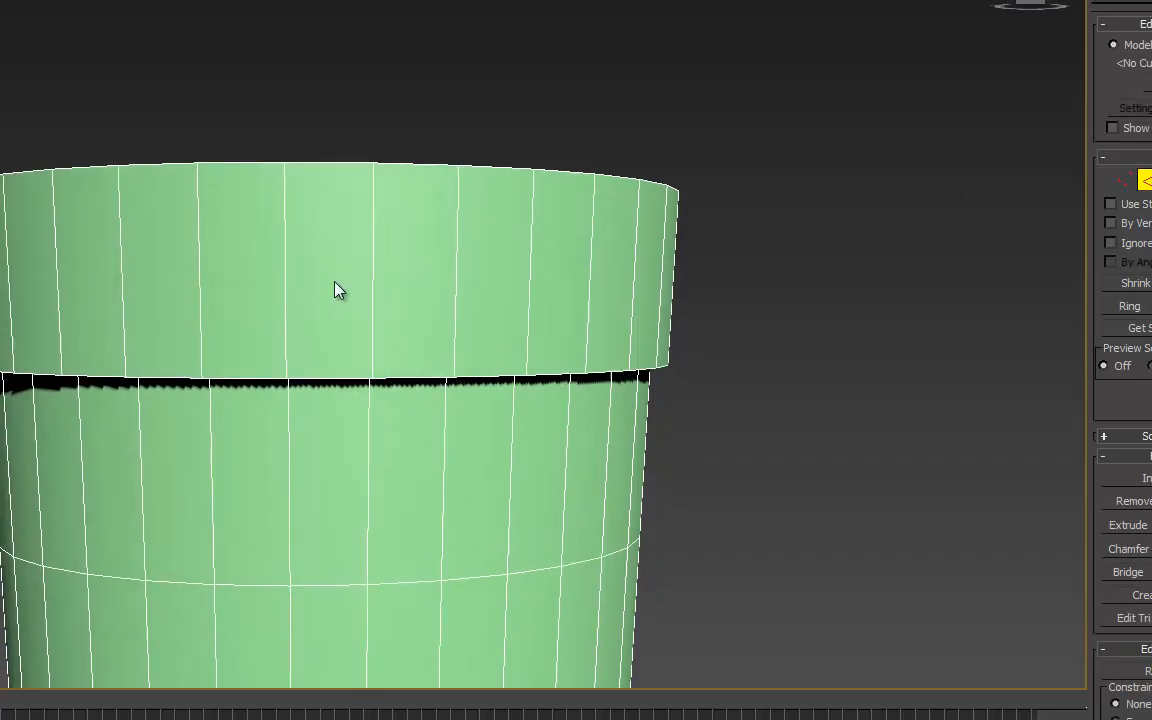
pyautogui.click(285, 264)
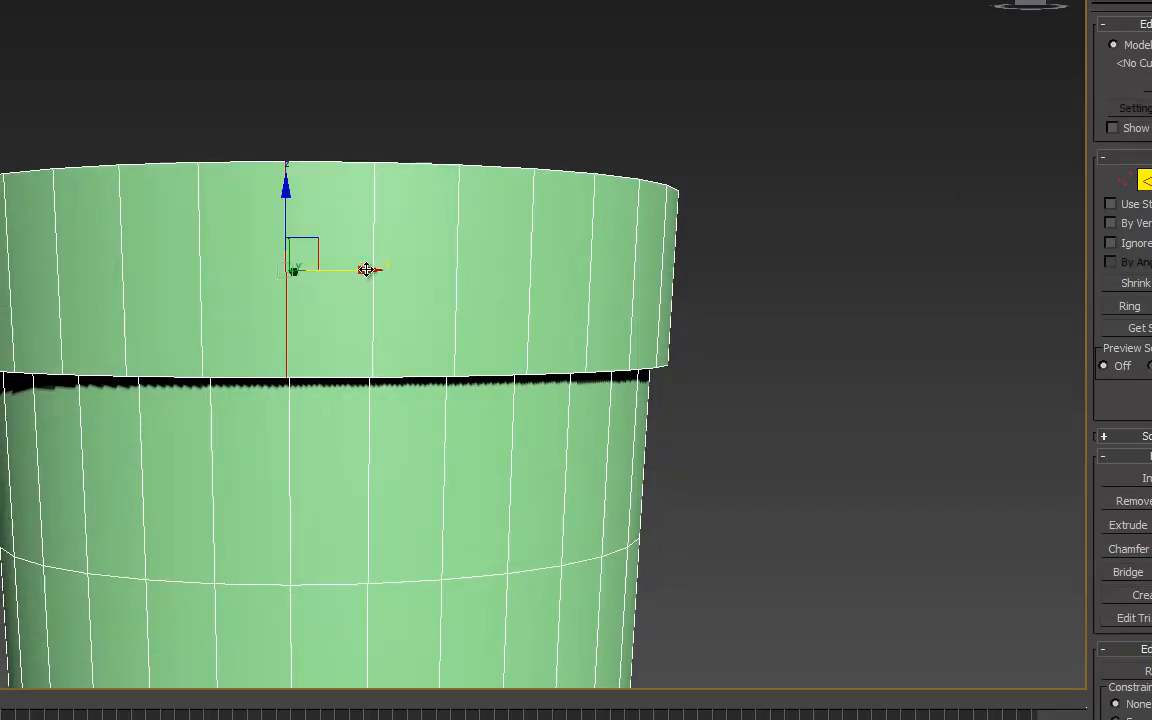
pyautogui.moveTo(366, 269); pyautogui.dragTo(307, 268)
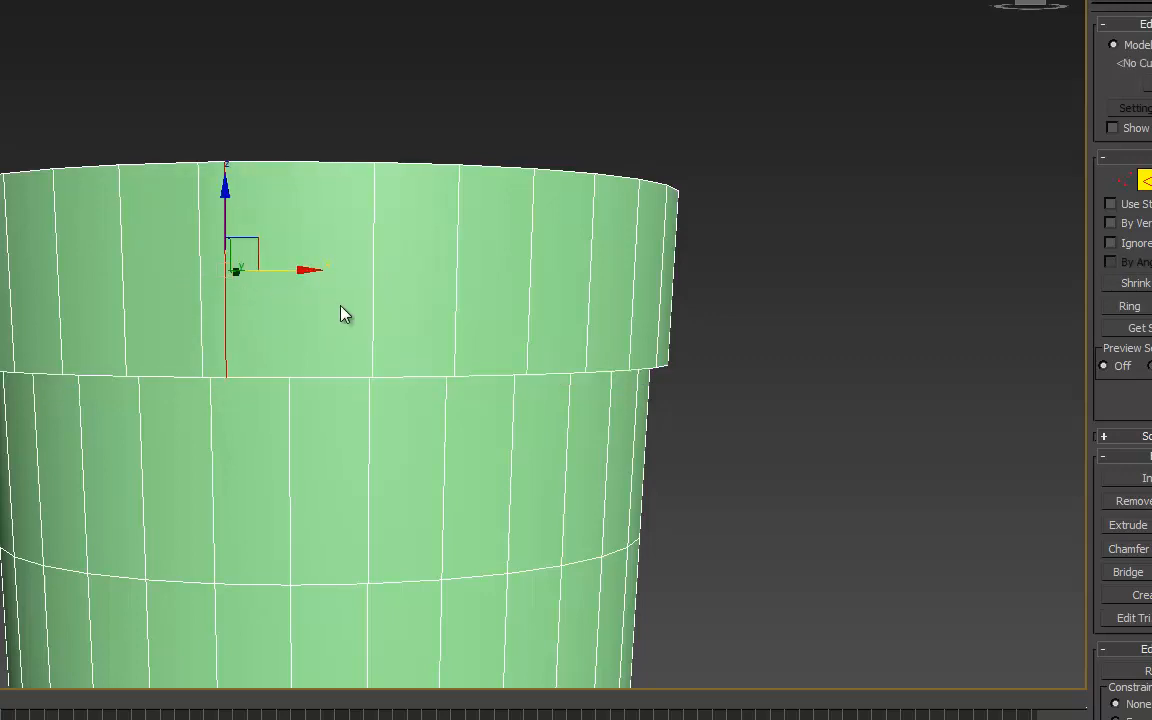
# Slide the next vertical collar edge along positive X to form a second narrow strip, and pull it inward along Y to follow the rim's curve.
pyautogui.click(376, 293)
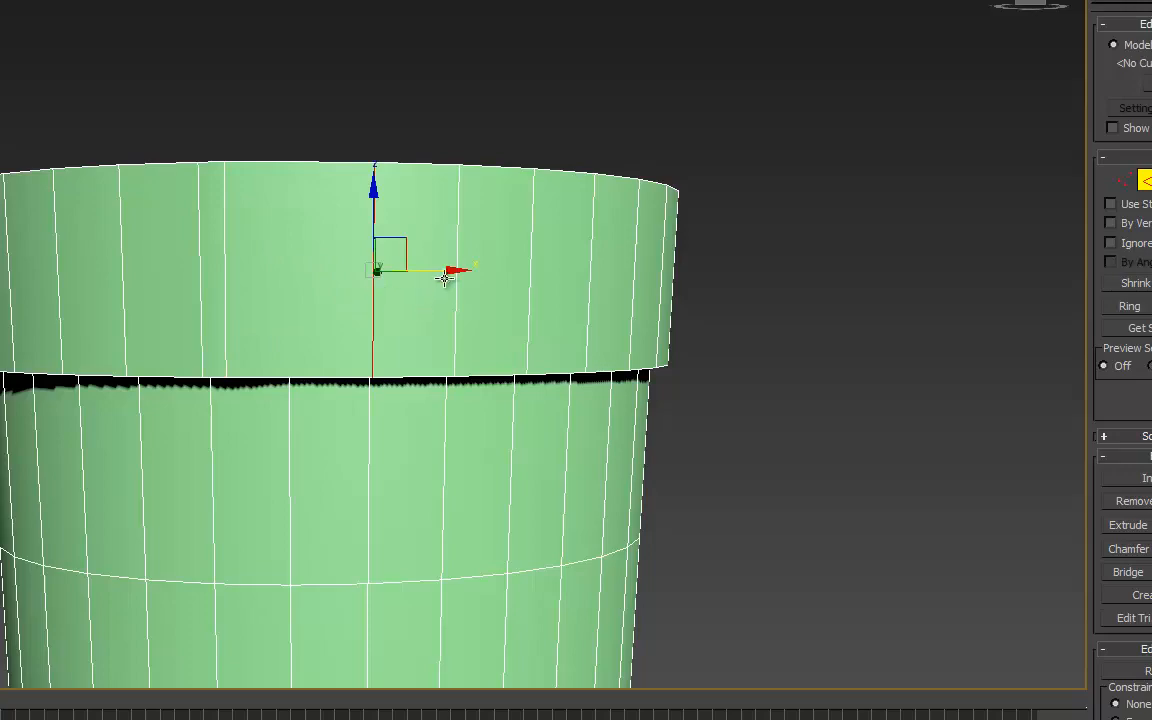
pyautogui.moveTo(454, 270); pyautogui.dragTo(517, 270)
pyautogui.keyDown('alt'); pyautogui.moveTo(393, 260); pyautogui.dragTo(390, 478, button='middle'); pyautogui.keyUp('alt')
pyautogui.keyDown('alt'); pyautogui.moveTo(348, 265); pyautogui.dragTo(305, 381, button='middle'); pyautogui.keyUp('alt')
pyautogui.scroll(2, 303, 377)
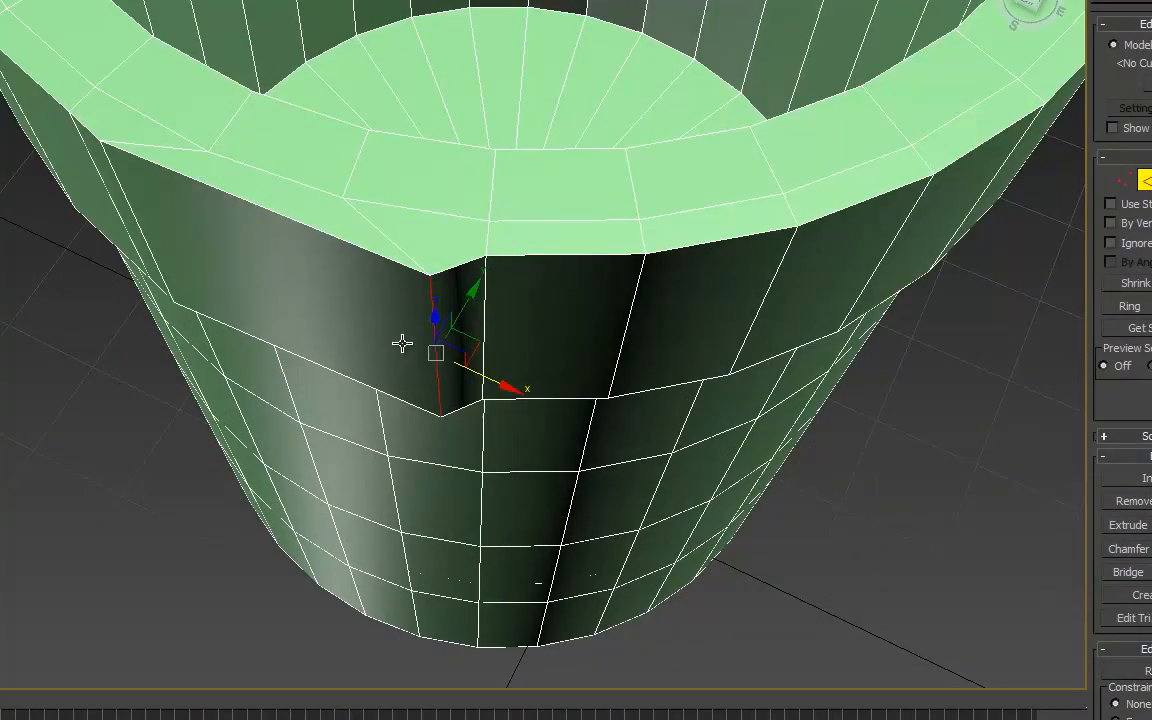
pyautogui.keyDown('alt'); pyautogui.moveTo(402, 343); pyautogui.dragTo(425, 274, button='middle'); pyautogui.keyUp('alt')
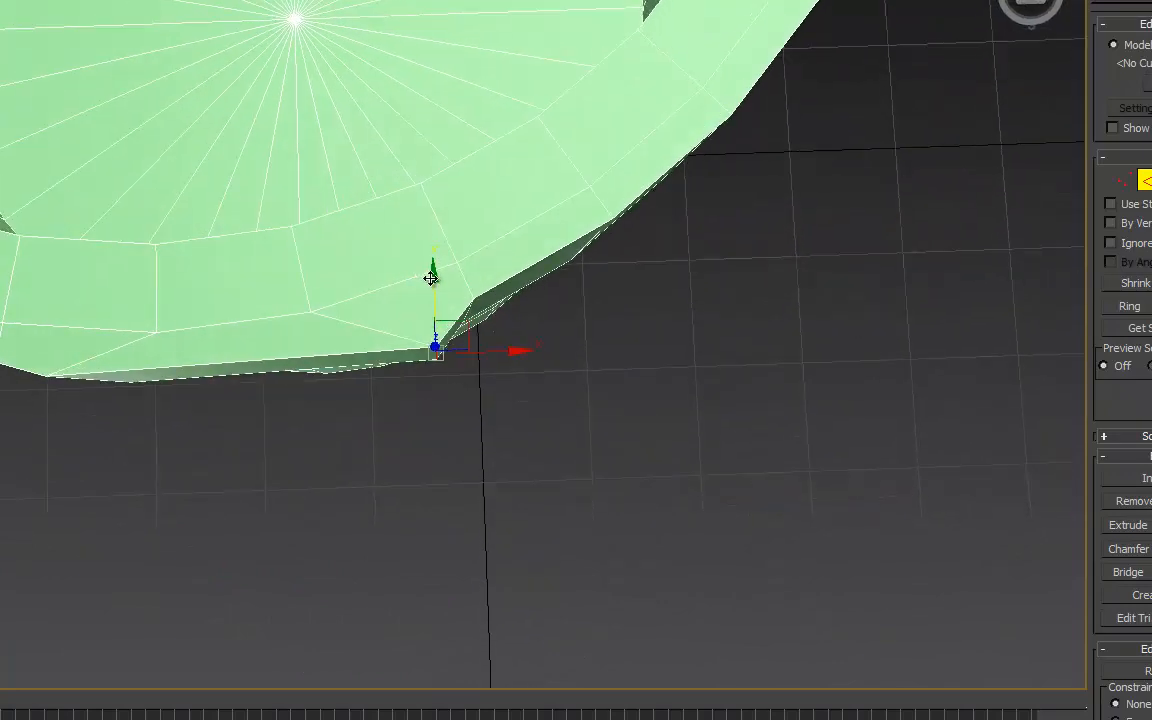
pyautogui.moveTo(430, 278); pyautogui.dragTo(430, 248)
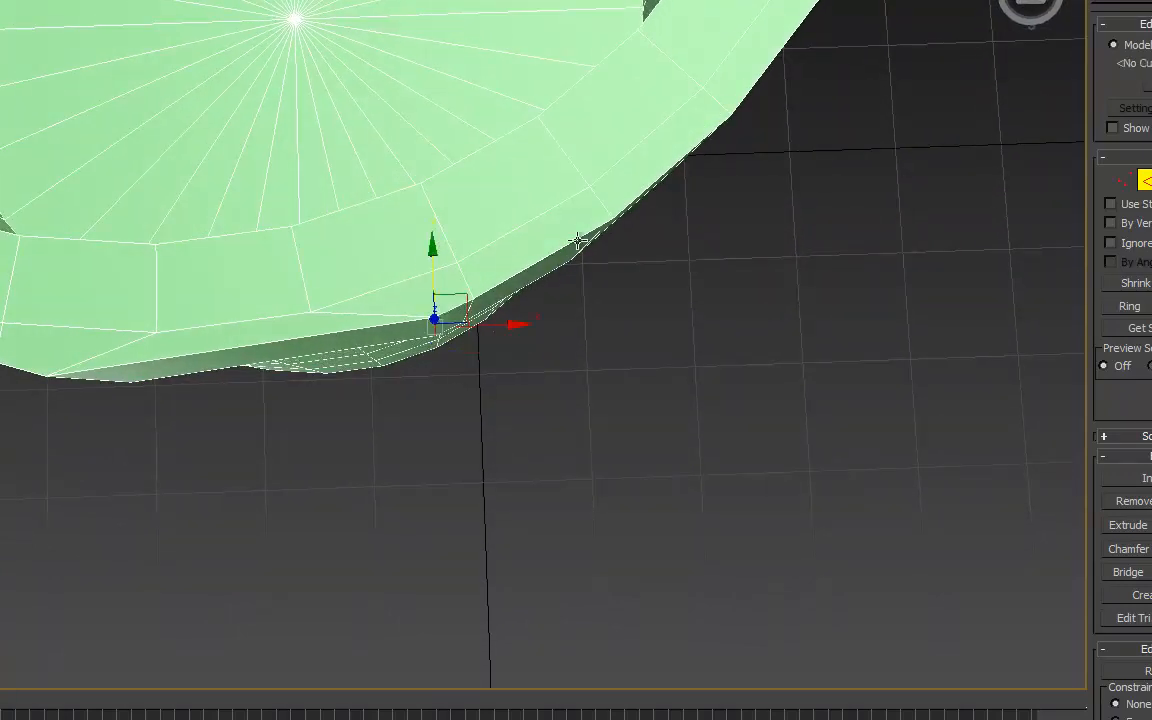
# Select the two narrow polygons flanking the widened collar panel and compare their placement with the handle in the photo.
pyautogui.keyDown('alt'); pyautogui.moveTo(133, 341); pyautogui.dragTo(252, 301, button='middle'); pyautogui.keyUp('alt')
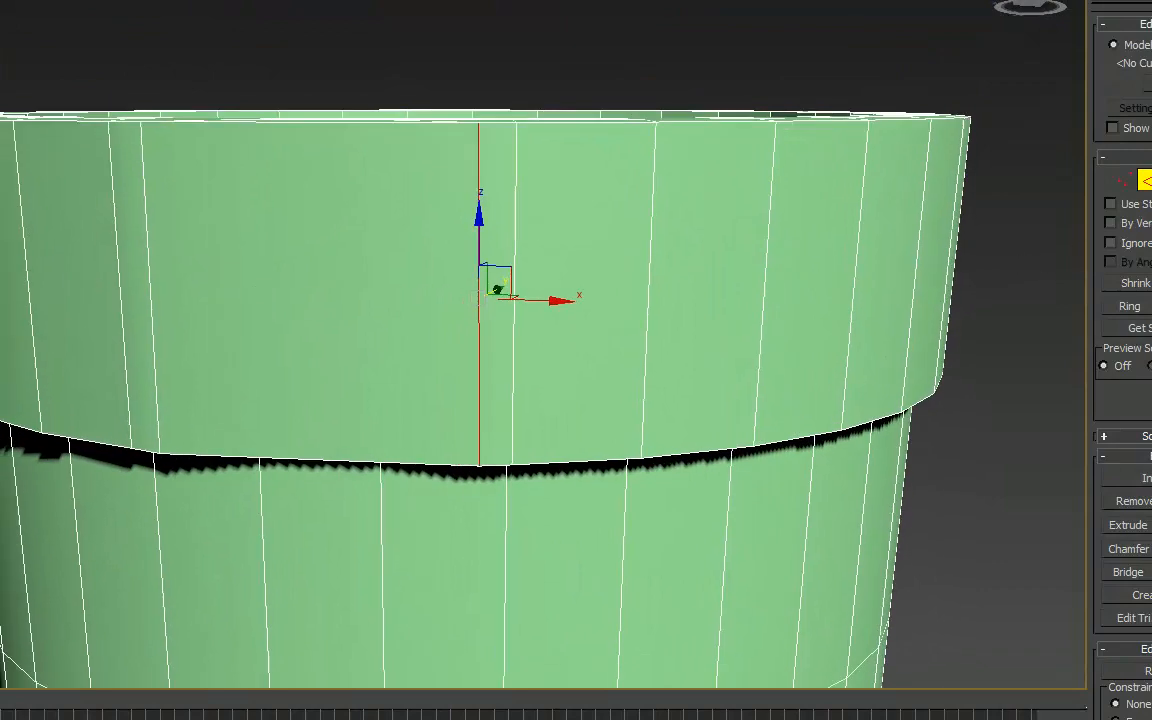
pyautogui.press('4')
pyautogui.click(505, 265)
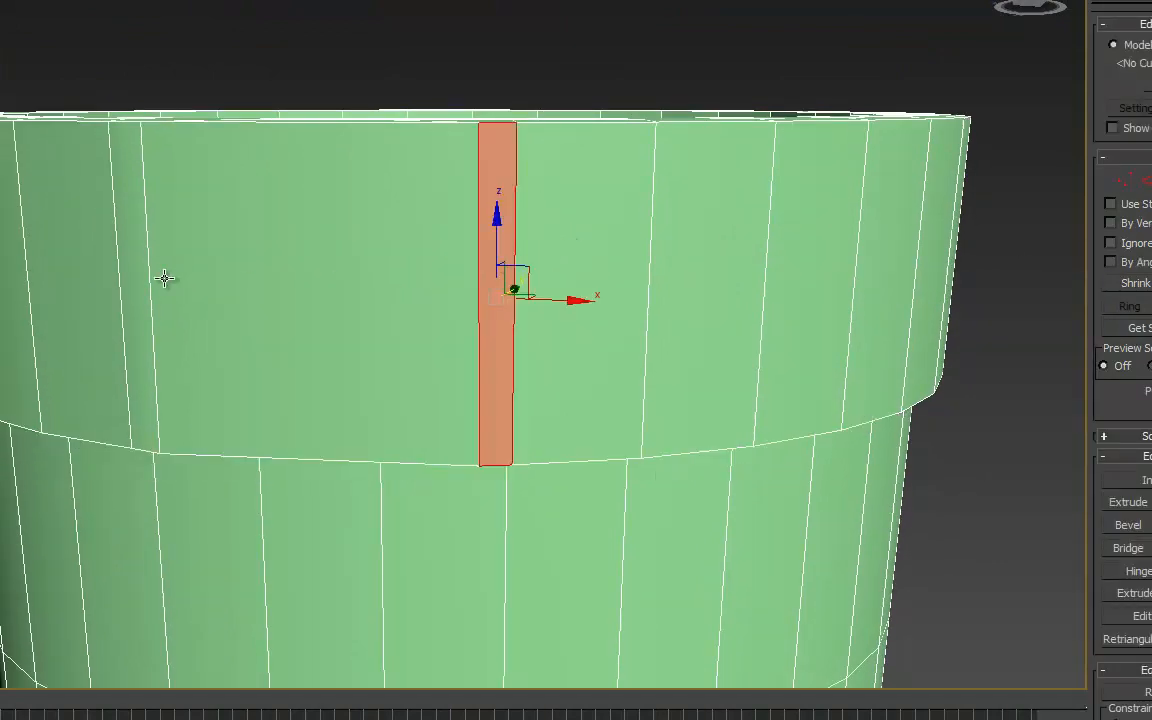
pyautogui.keyDown('ctrl'); pyautogui.click(134, 271); pyautogui.keyUp('ctrl')
pyautogui.keyDown('alt'); pyautogui.moveTo(326, 332); pyautogui.dragTo(286, 347, button='middle'); pyautogui.keyUp('alt')
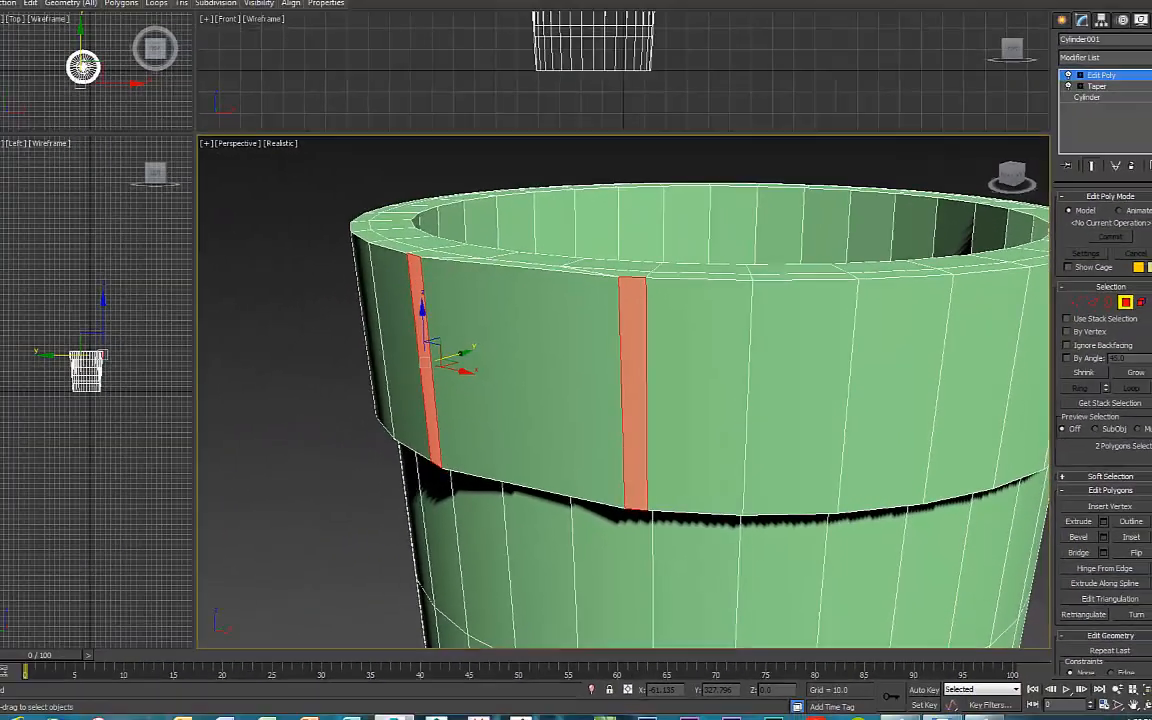
pyautogui.moveTo(1148, 150); pyautogui.dragTo(868, 148)
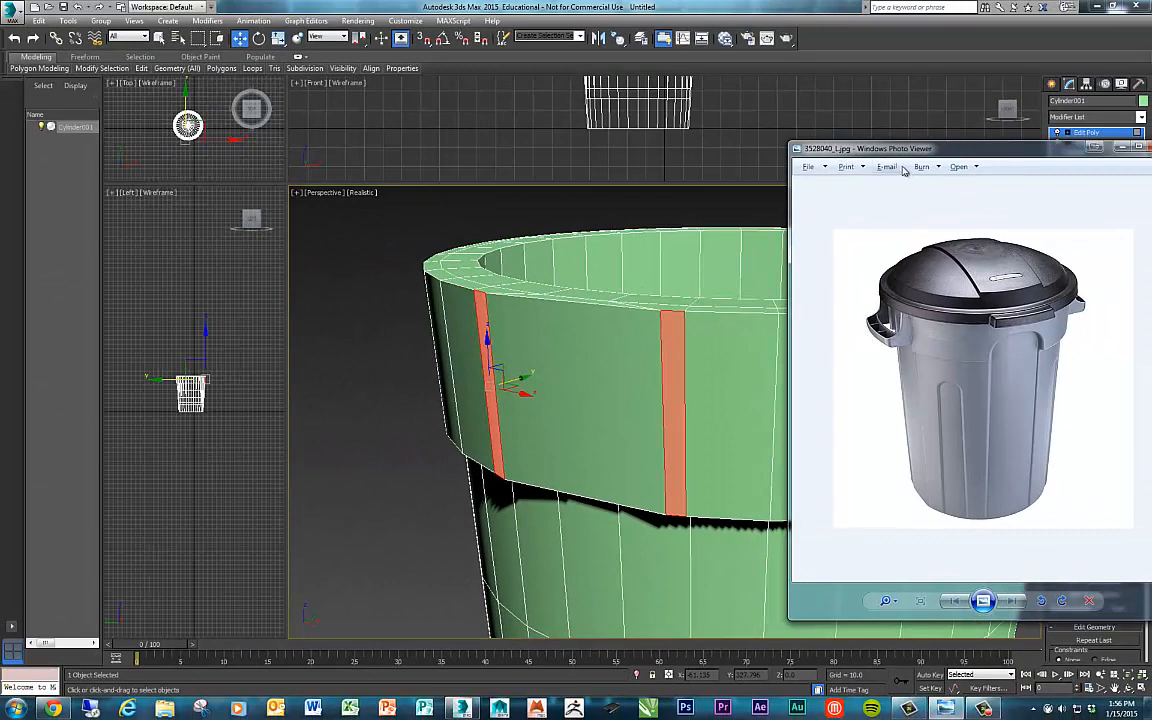
pyautogui.moveTo(897, 153); pyautogui.dragTo(1151, 150)
# Start an Extrude on the two narrow polygons with the type Group Normals and check it from several angles.
pyautogui.keyDown('alt'); pyautogui.moveTo(912, 297); pyautogui.dragTo(997, 500, button='middle'); pyautogui.keyUp('alt')
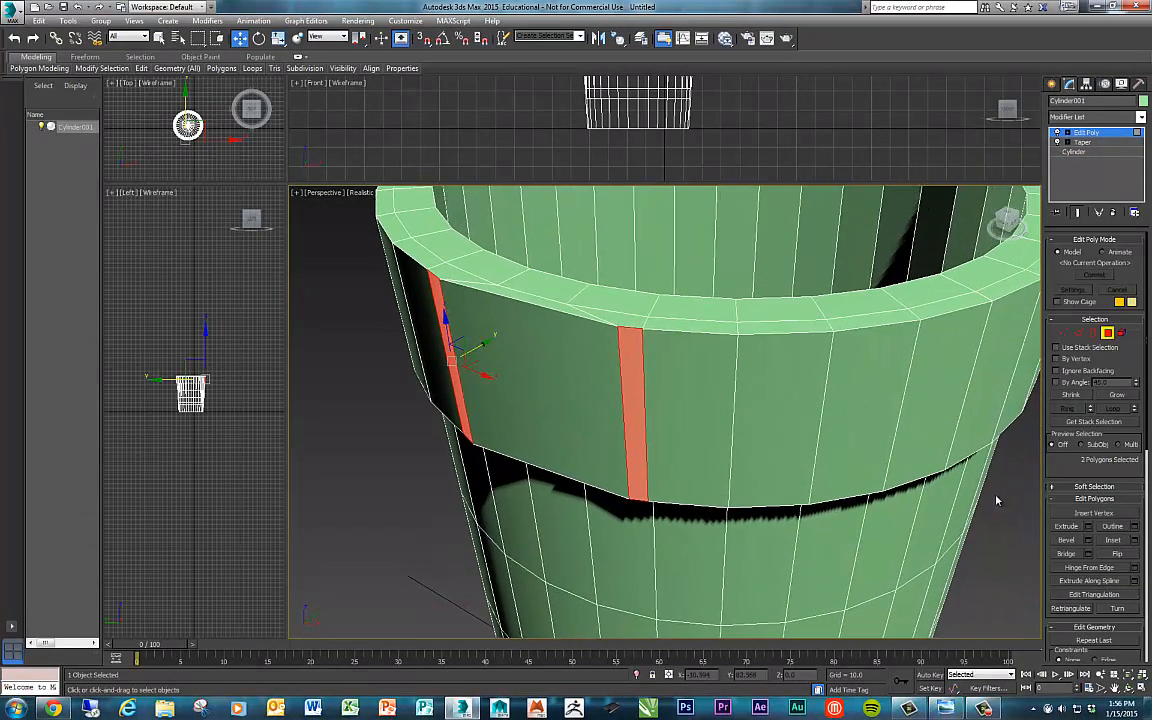
pyautogui.click(1089, 527)
pyautogui.keyDown('alt'); pyautogui.moveTo(752, 368); pyautogui.dragTo(754, 355, button='middle'); pyautogui.keyUp('alt')
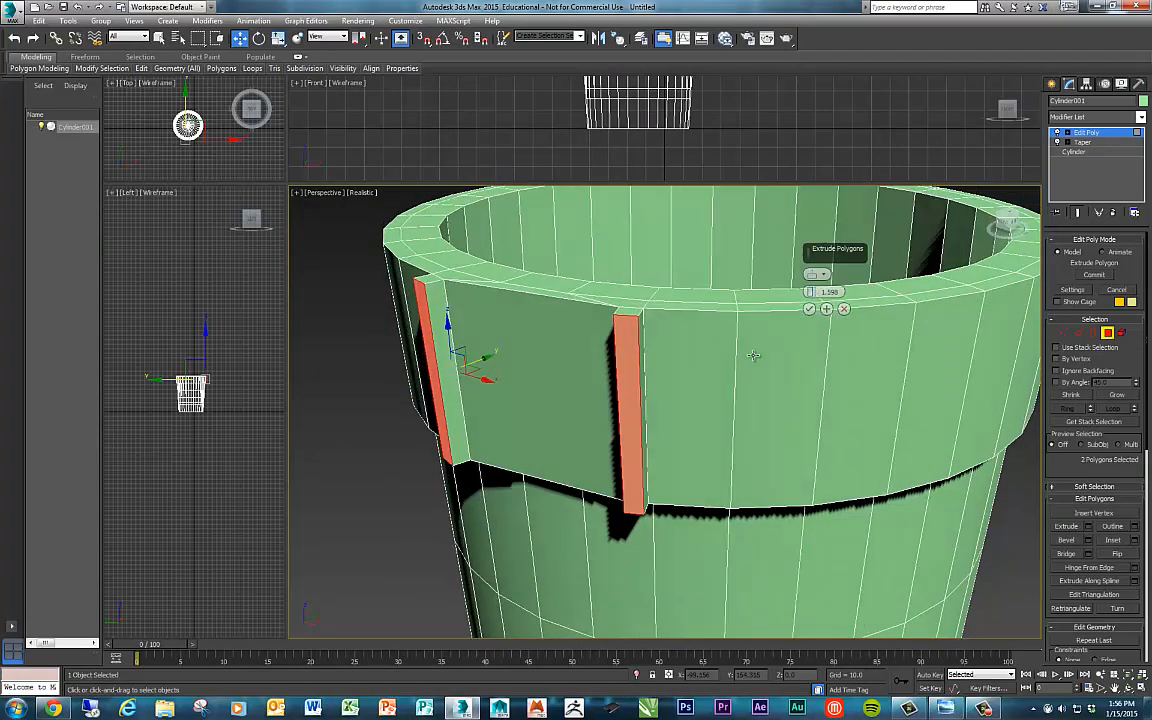
pyautogui.click(822, 276)
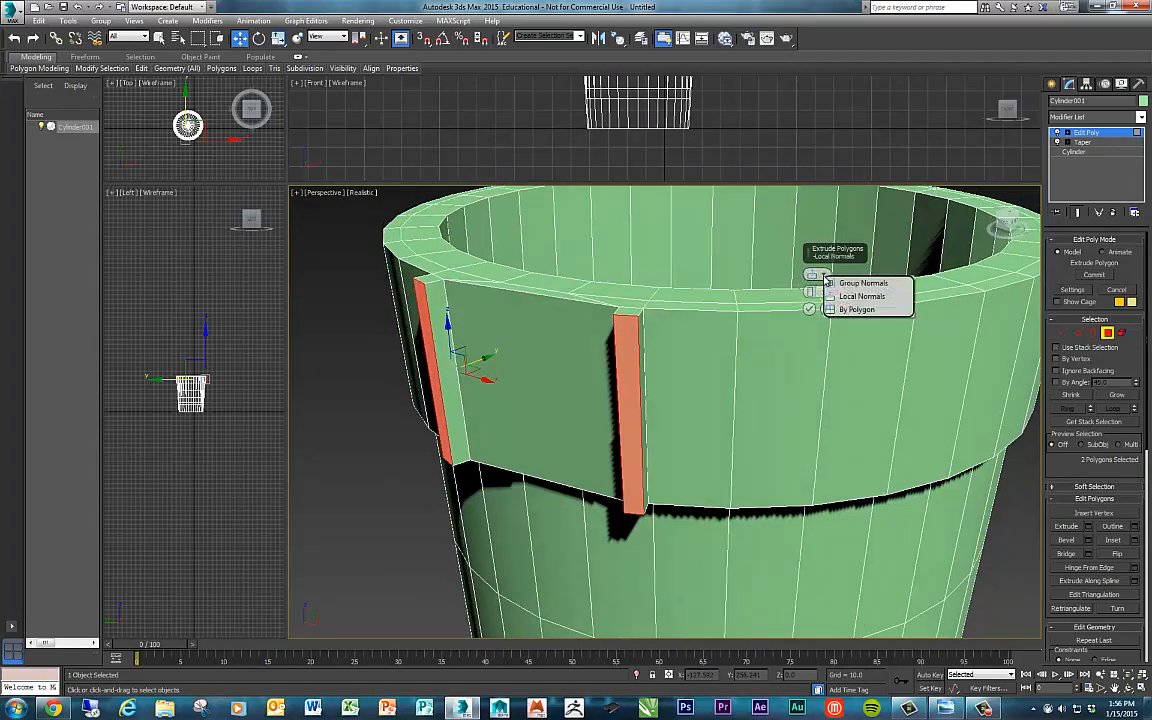
pyautogui.click(845, 262)
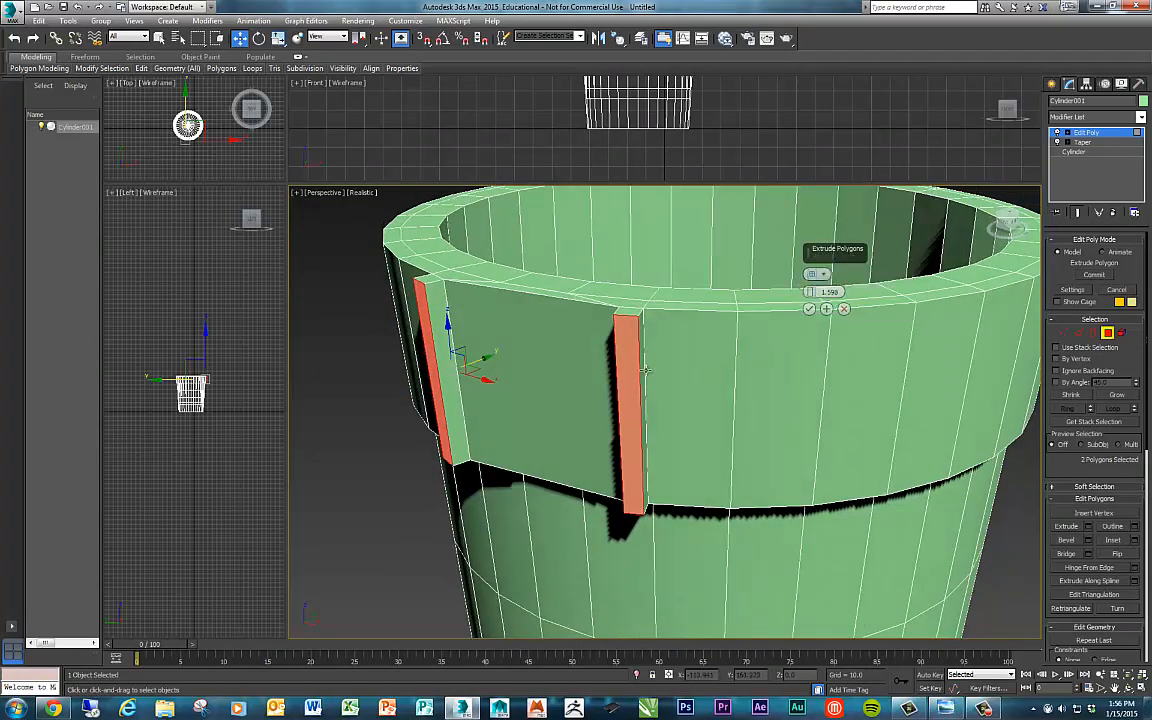
pyautogui.keyDown('alt'); pyautogui.moveTo(645, 370); pyautogui.dragTo(708, 395, button='middle'); pyautogui.keyUp('alt')
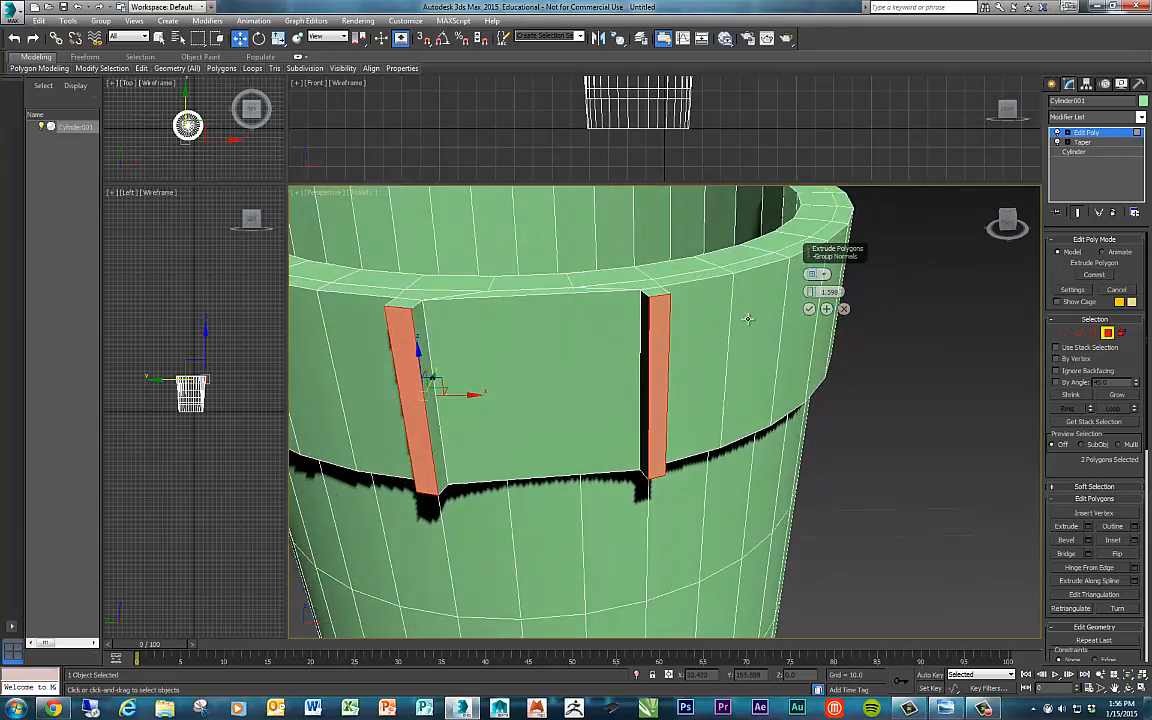
pyautogui.keyDown('alt'); pyautogui.moveTo(748, 352); pyautogui.dragTo(713, 372, button='middle'); pyautogui.keyUp('alt')
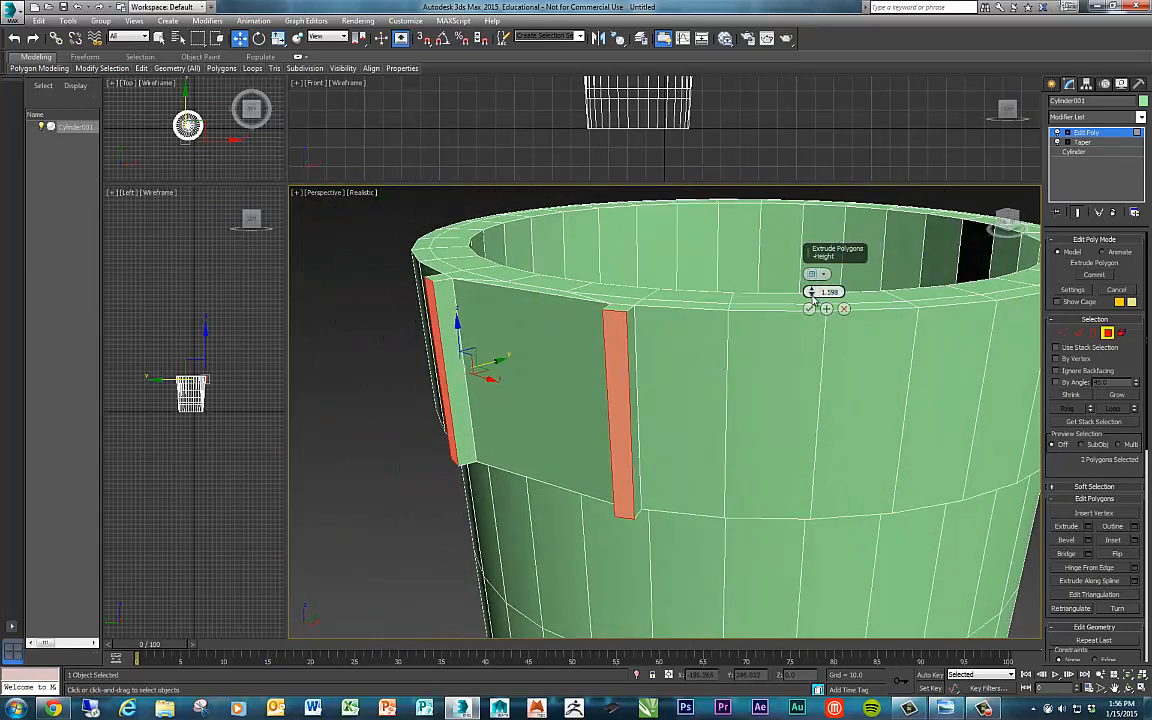
# Set the extrusion height of the two handle supports to 4.509, compare them with the trash can photo, and apply the extrusion.
pyautogui.moveTo(811, 291); pyautogui.dragTo(811, 254)
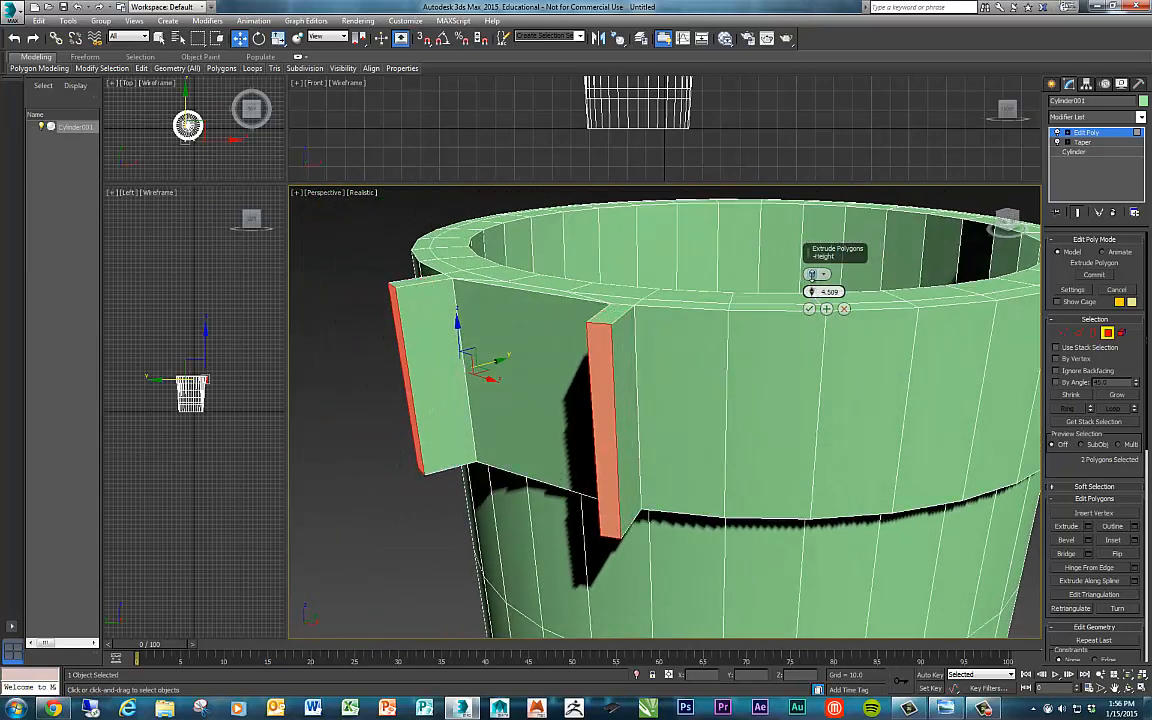
pyautogui.keyDown('alt'); pyautogui.moveTo(737, 369); pyautogui.dragTo(770, 380, button='middle'); pyautogui.keyUp('alt')
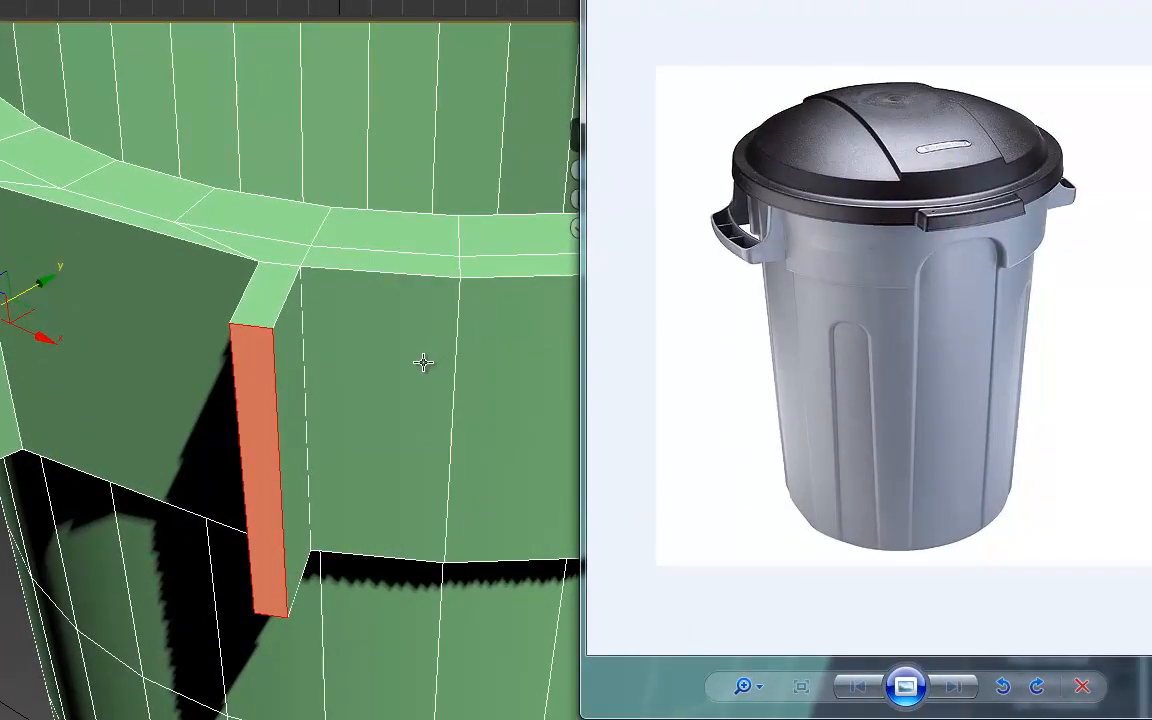
pyautogui.keyDown('alt'); pyautogui.moveTo(423, 362); pyautogui.dragTo(324, 342, button='middle'); pyautogui.keyUp('alt')
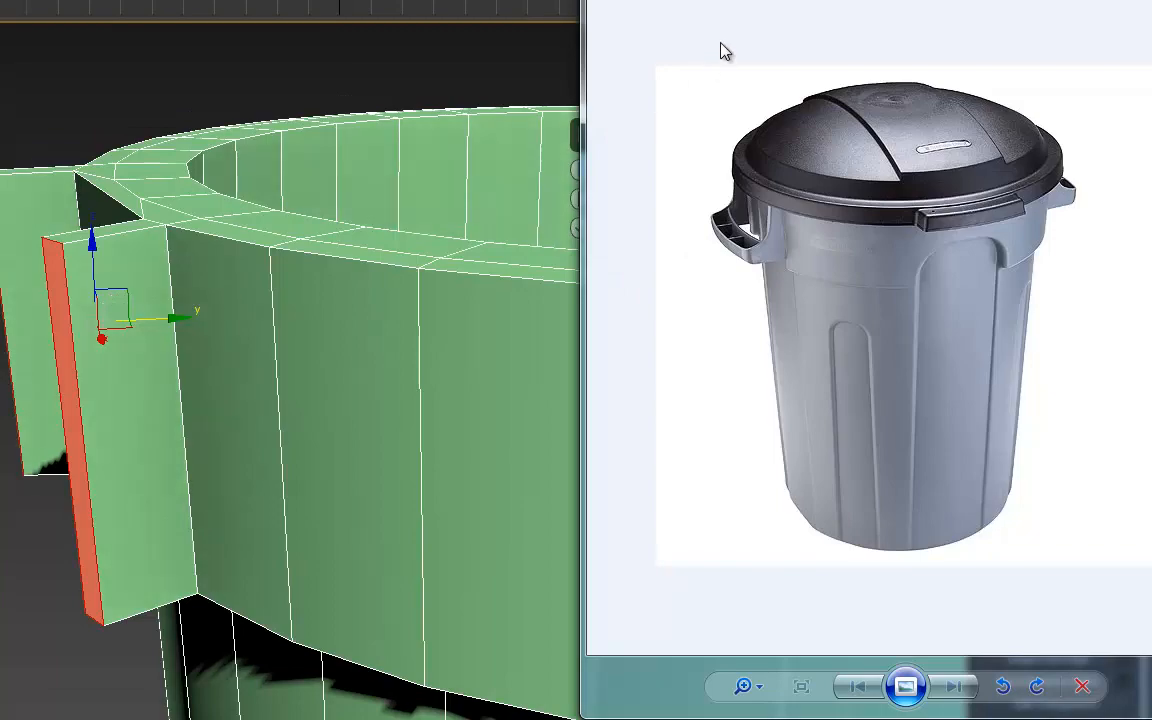
pyautogui.hotkey('alt', 'Tab')
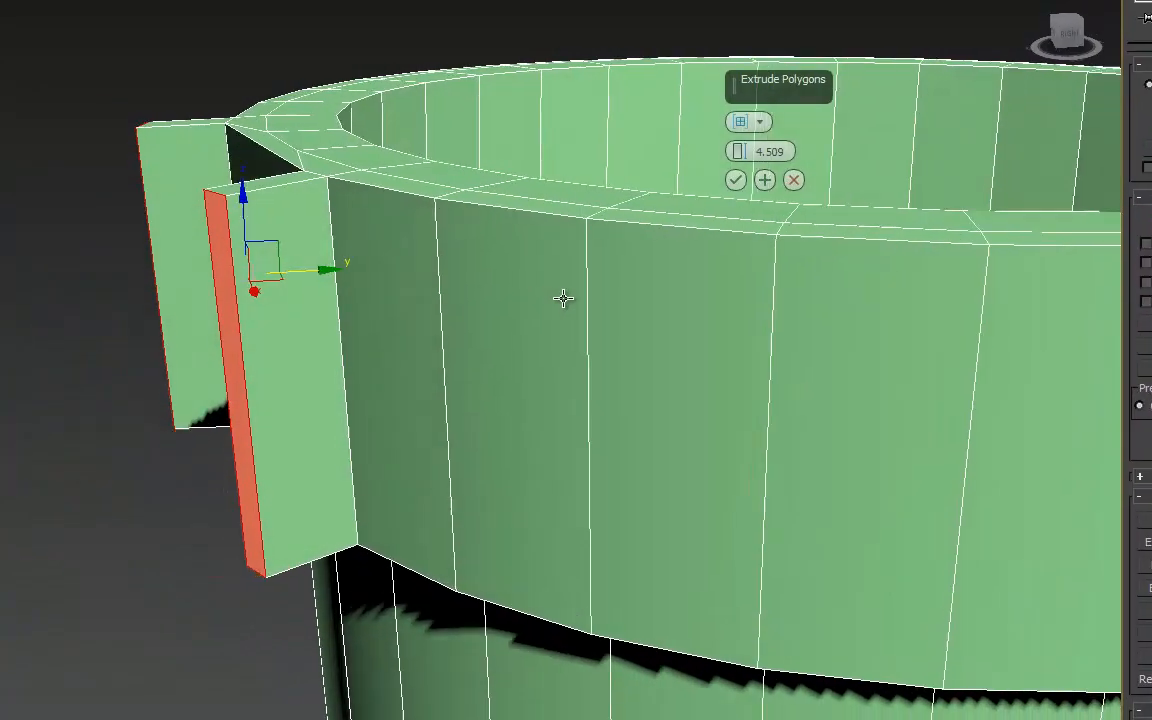
pyautogui.keyDown('alt'); pyautogui.moveTo(431, 348); pyautogui.dragTo(616, 311, button='middle'); pyautogui.keyUp('alt')
pyautogui.keyDown('alt'); pyautogui.moveTo(746, 261); pyautogui.dragTo(634, 291, button='middle'); pyautogui.keyUp('alt')
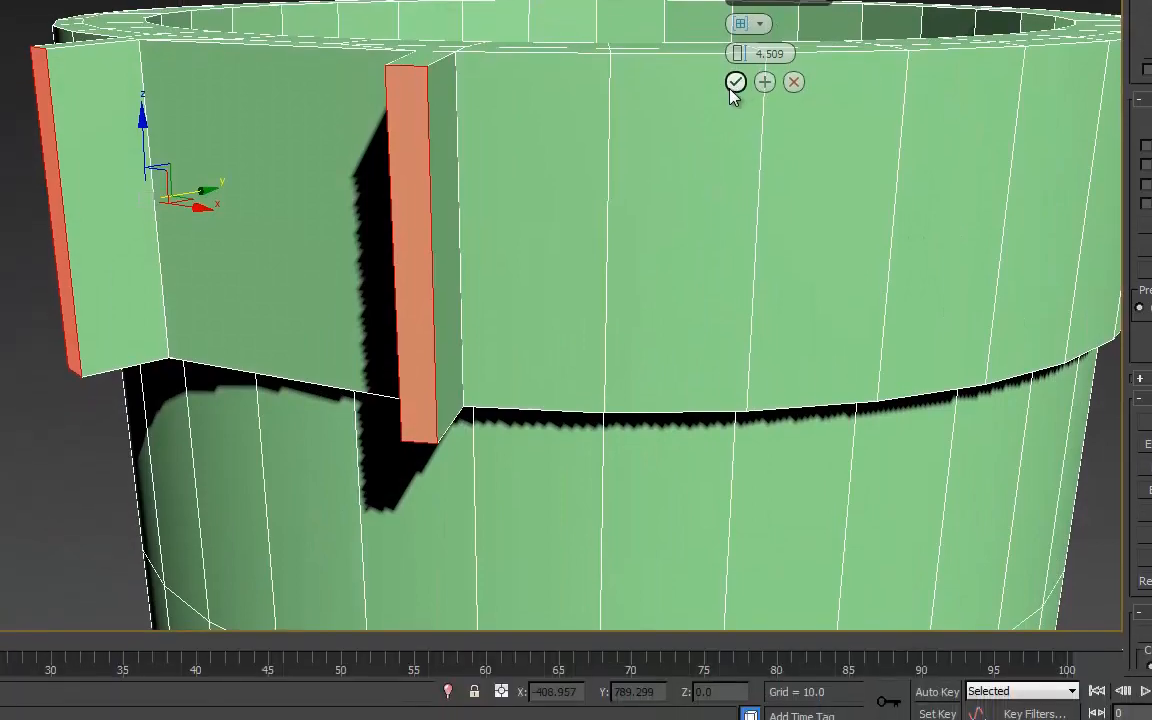
pyautogui.click(735, 180)
pyautogui.scroll(-5, 480, 300)
pyautogui.keyDown('alt'); pyautogui.moveTo(496, 334); pyautogui.dragTo(579, 401, button='middle'); pyautogui.keyUp('alt')
pyautogui.keyDown('alt'); pyautogui.moveTo(553, 357); pyautogui.dragTo(645, 390, button='middle'); pyautogui.keyUp('alt')
pyautogui.keyDown('alt'); pyautogui.moveTo(543, 365); pyautogui.dragTo(388, 284, button='middle'); pyautogui.keyUp('alt')
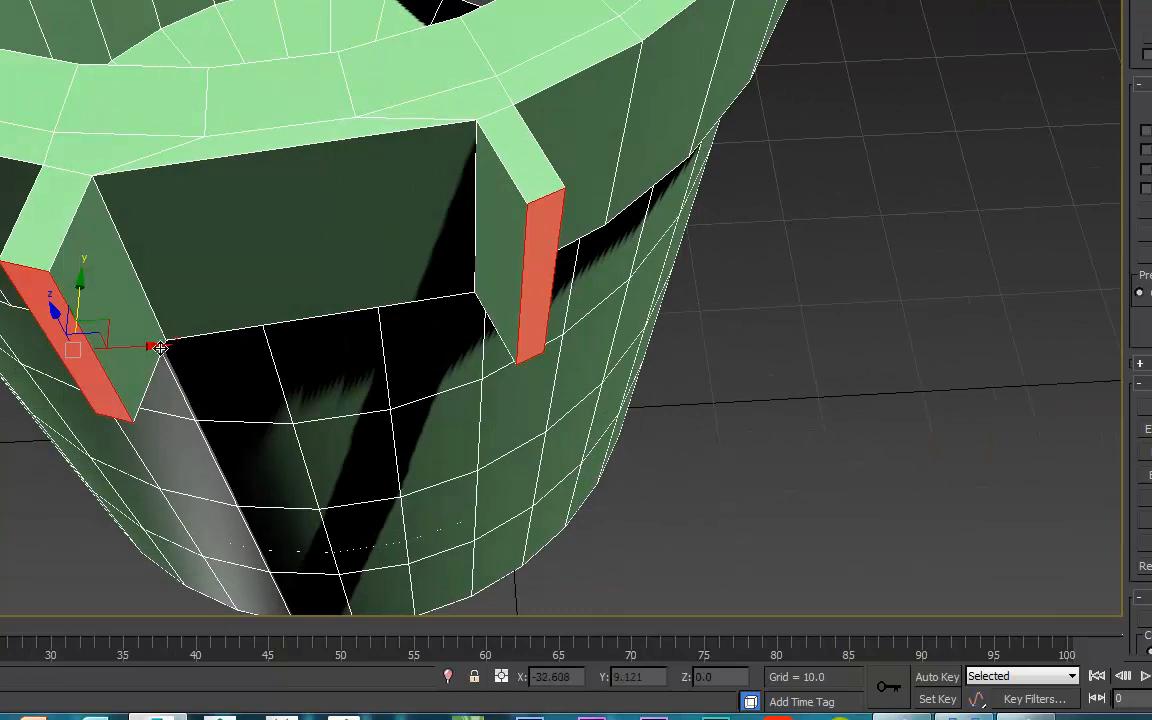
# Move the outer end polygon of one handle support about 1.24 units along positive X.
pyautogui.moveTo(160, 347); pyautogui.dragTo(185, 339)
pyautogui.hotkey('ctrl', 'z')
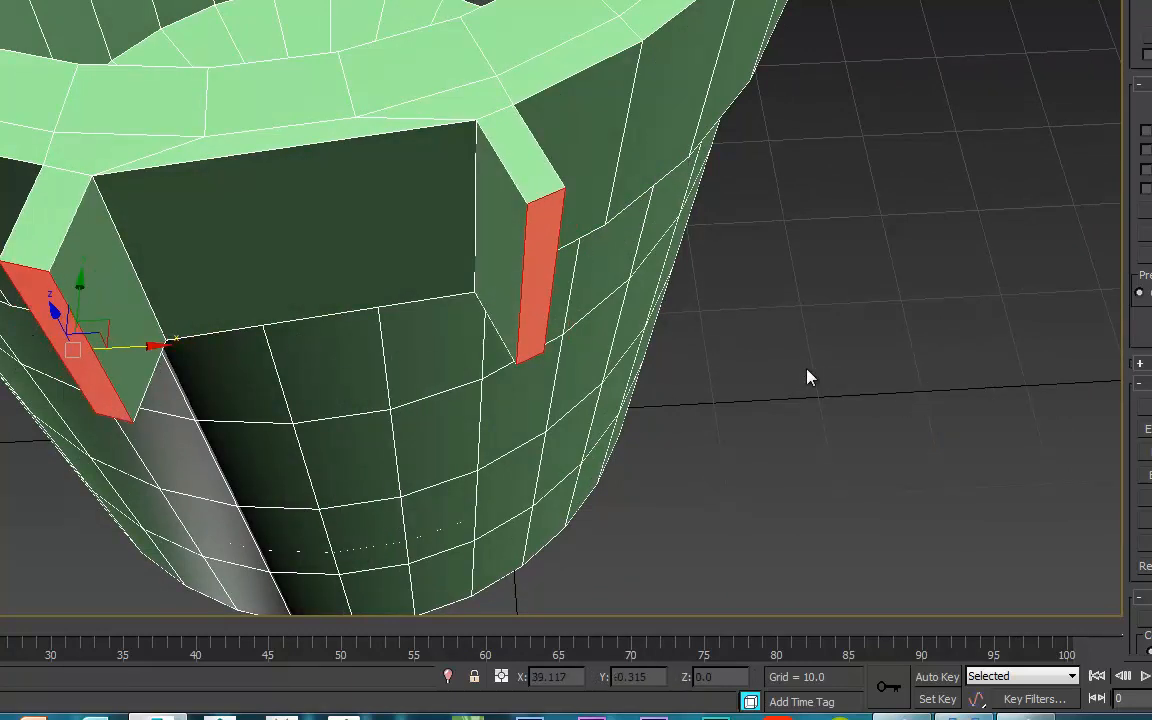
pyautogui.click(807, 375)
pyautogui.click(37, 335)
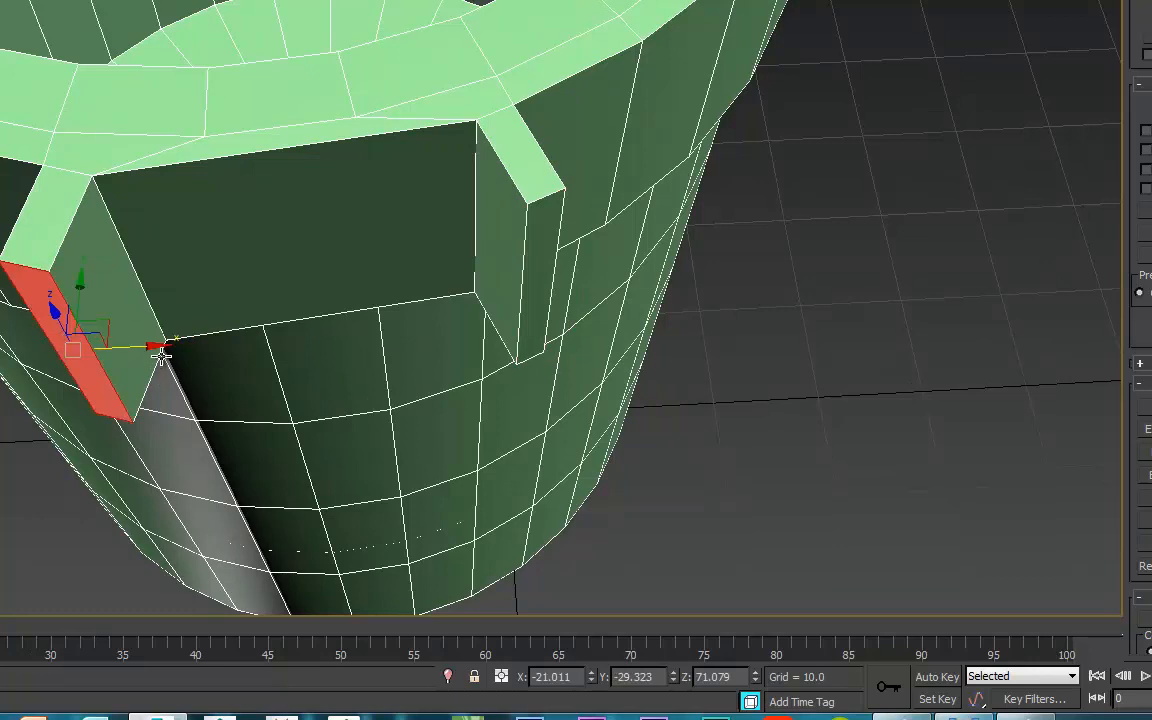
pyautogui.moveTo(157, 346); pyautogui.dragTo(184, 335)
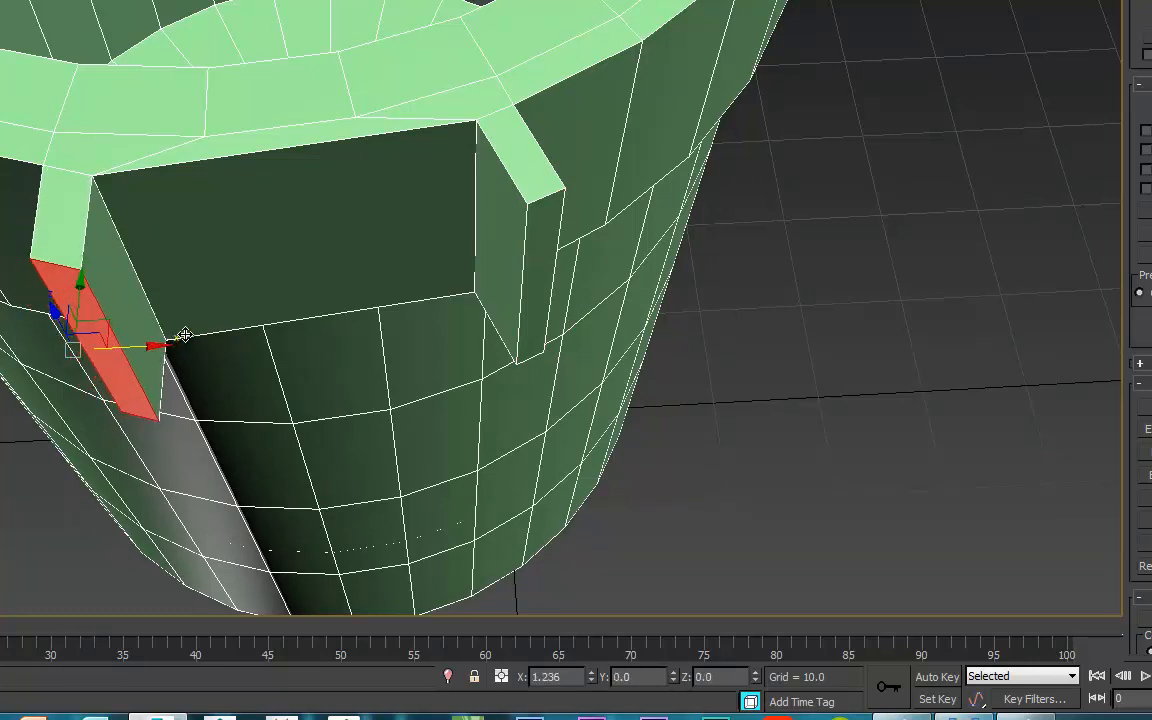
# Rotate that support's end polygon slightly about the Z axis to square it with the collar's front.
pyautogui.keyDown('alt'); pyautogui.moveTo(265, 386); pyautogui.dragTo(252, 429, button='middle'); pyautogui.keyUp('alt')
pyautogui.moveTo(432, 383); pyautogui.dragTo(600, 377, button='middle')
pyautogui.press('e')
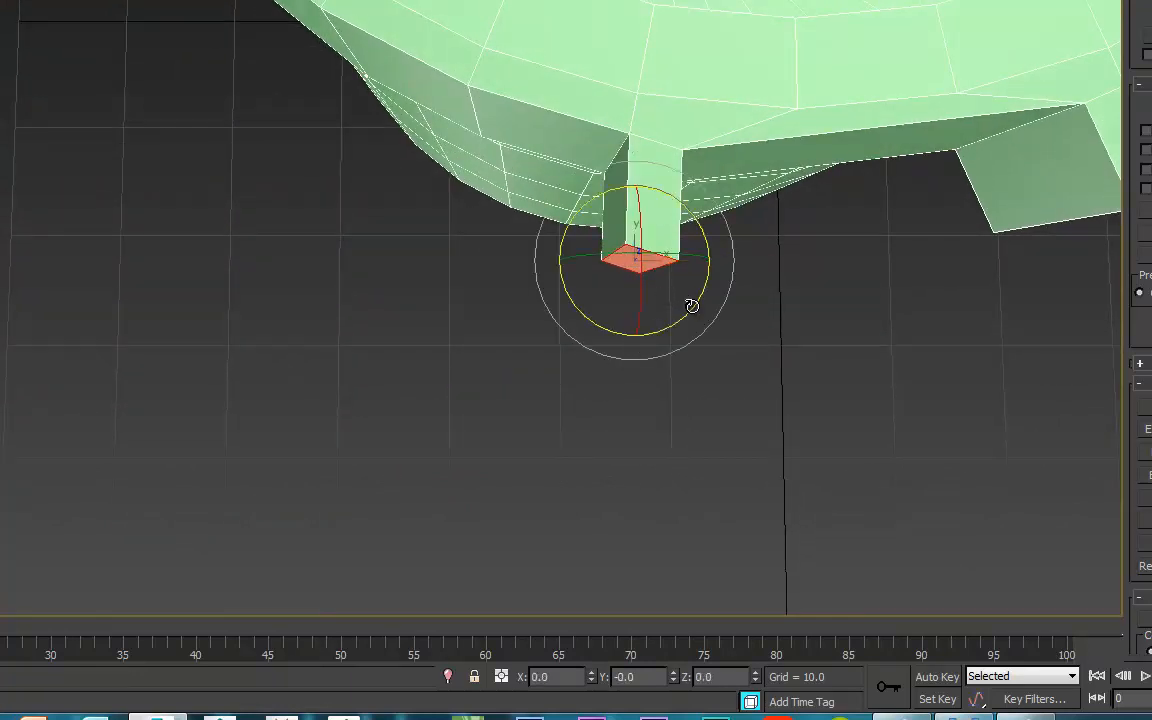
pyautogui.moveTo(691, 305); pyautogui.dragTo(700, 280)
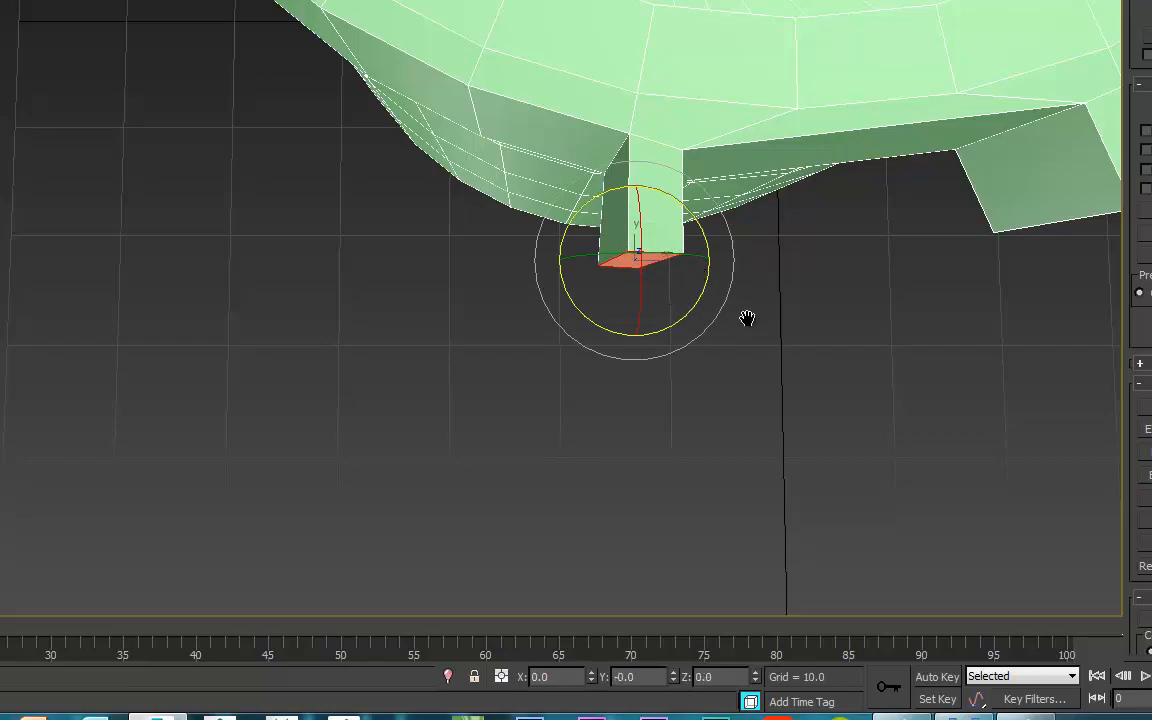
# Select the other handle support's outer end polygon and move it about 1.17 units along negative X.
pyautogui.moveTo(747, 318); pyautogui.dragTo(545, 350, button='middle')
pyautogui.keyDown('alt'); pyautogui.moveTo(434, 362); pyautogui.dragTo(355, 278, button='middle'); pyautogui.keyUp('alt')
pyautogui.click(414, 292)
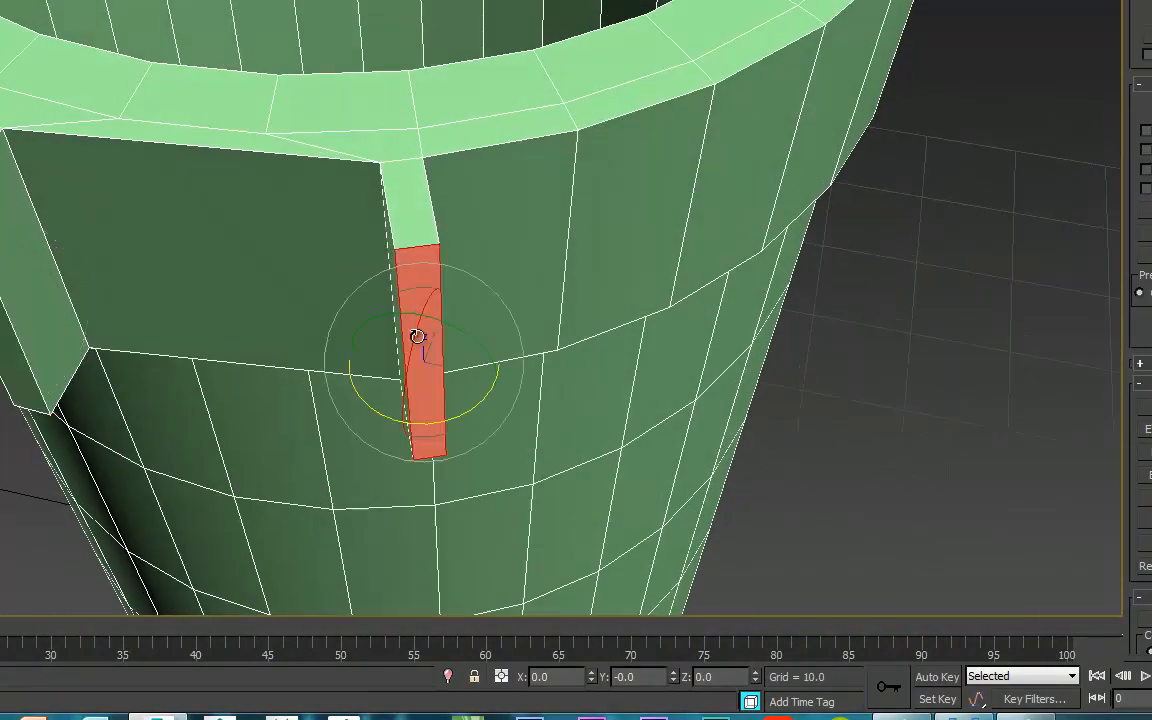
pyautogui.press('w')
pyautogui.keyDown('alt'); pyautogui.moveTo(432, 394); pyautogui.dragTo(434, 445, button='middle'); pyautogui.keyUp('alt')
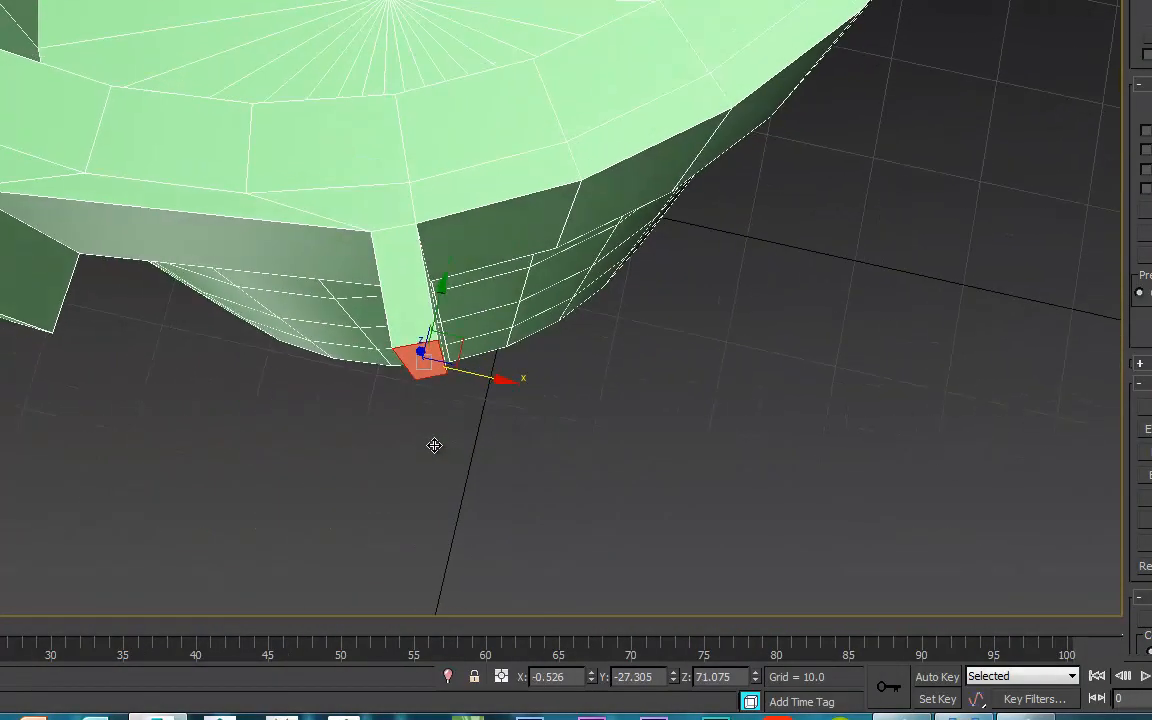
pyautogui.moveTo(509, 381); pyautogui.dragTo(482, 382)
# Rotate the second support's end polygon about the Z axis to line it up with the first support's end.
pyautogui.keyDown('alt'); pyautogui.moveTo(446, 428); pyautogui.dragTo(752, 318, button='middle'); pyautogui.keyUp('alt')
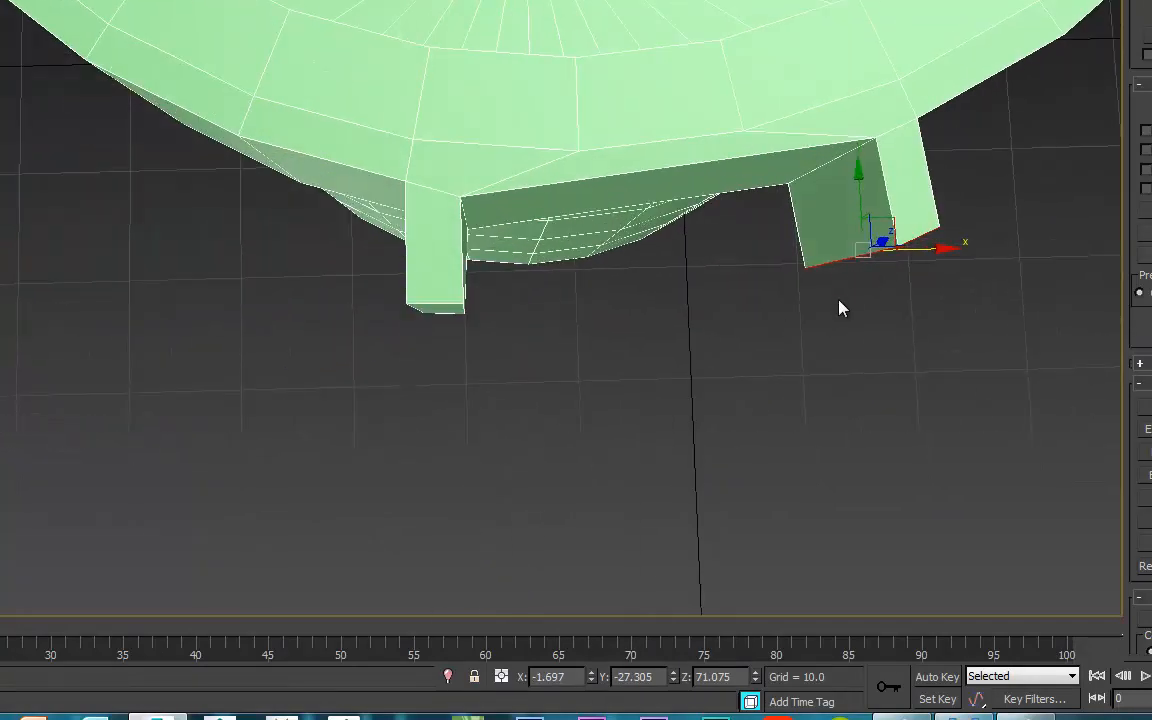
pyautogui.keyDown('alt'); pyautogui.moveTo(838, 306); pyautogui.dragTo(833, 283, button='middle'); pyautogui.keyUp('alt')
pyautogui.press('e')
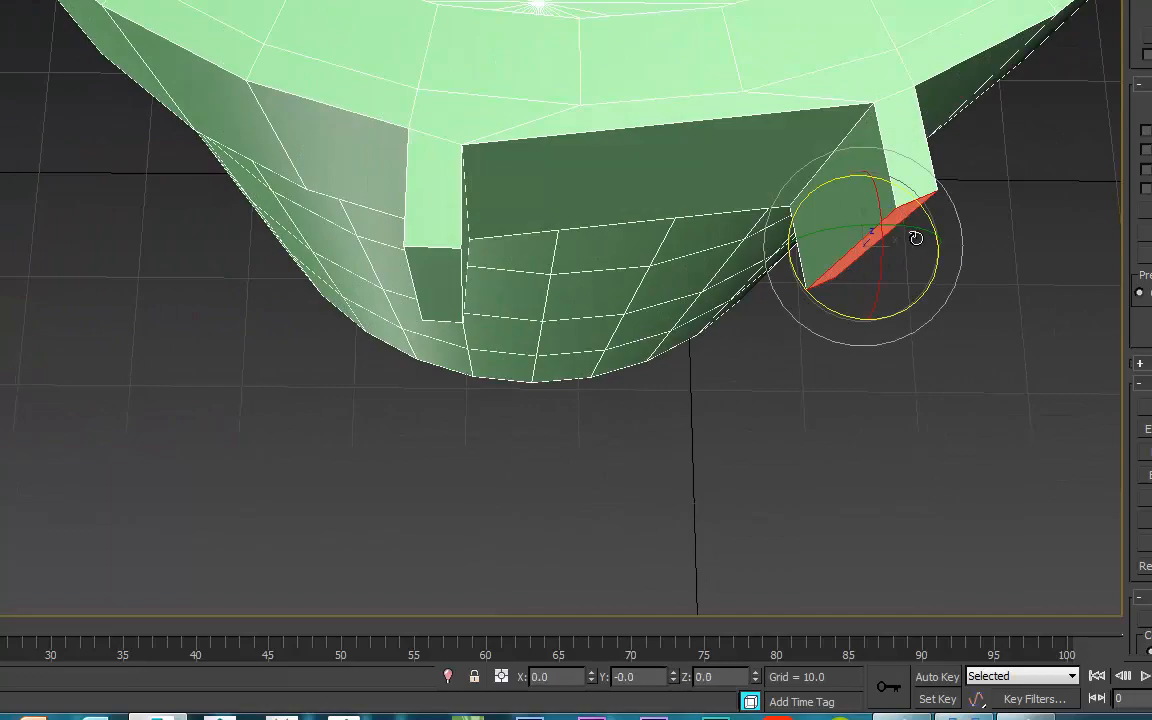
pyautogui.moveTo(913, 301); pyautogui.dragTo(865, 344)
# Inspect both straightened handle supports from several angles and compare them with the trash can photo.
pyautogui.keyDown('alt'); pyautogui.moveTo(865, 344); pyautogui.dragTo(393, 255, button='middle'); pyautogui.keyUp('alt')
pyautogui.scroll(3, 558, 266)
pyautogui.keyDown('alt'); pyautogui.moveTo(557, 266); pyautogui.dragTo(596, 226, button='middle'); pyautogui.keyUp('alt')
pyautogui.moveTo(411, 239); pyautogui.dragTo(756, 196, button='middle')
pyautogui.keyDown('alt'); pyautogui.moveTo(671, 242); pyautogui.dragTo(456, 208, button='middle'); pyautogui.keyUp('alt')
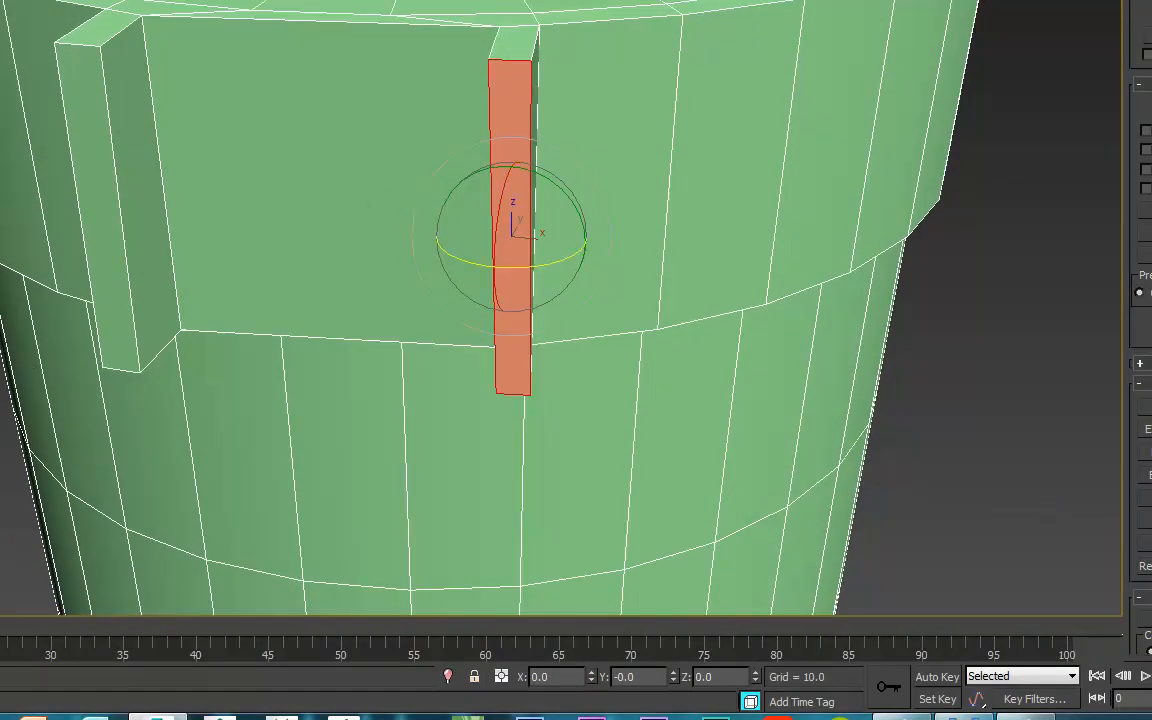
pyautogui.press('w')
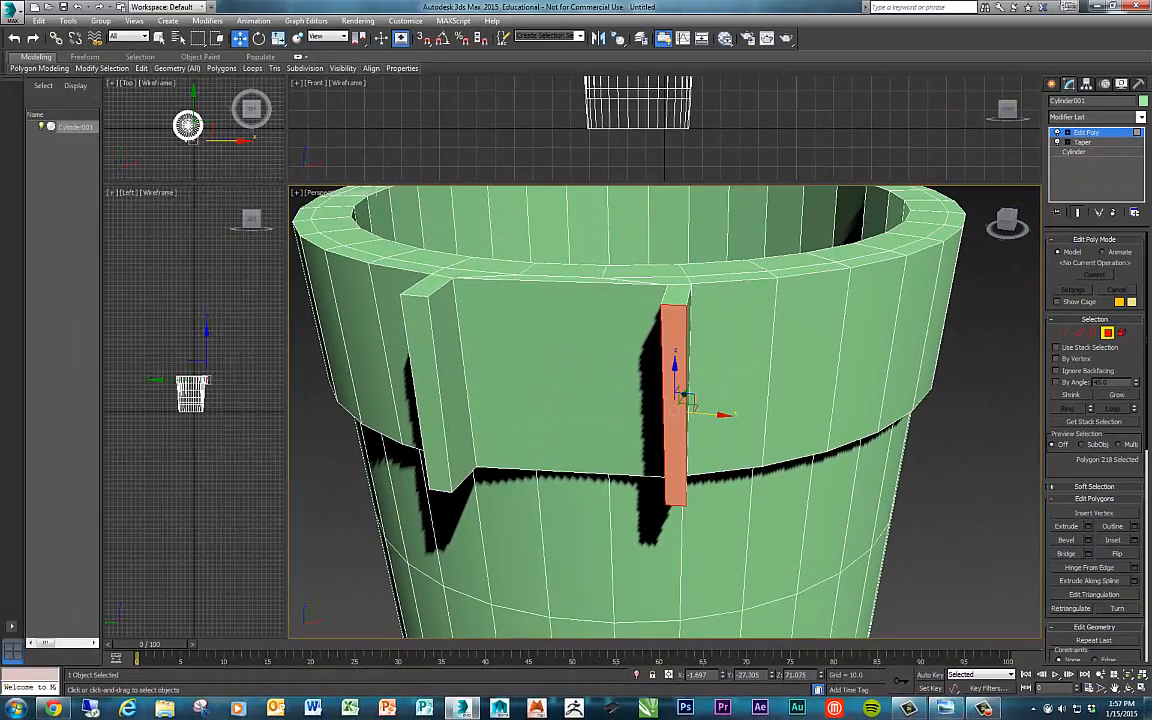
pyautogui.hotkey('alt', 'Tab')
pyautogui.moveTo(897, 150); pyautogui.dragTo(782, 126)
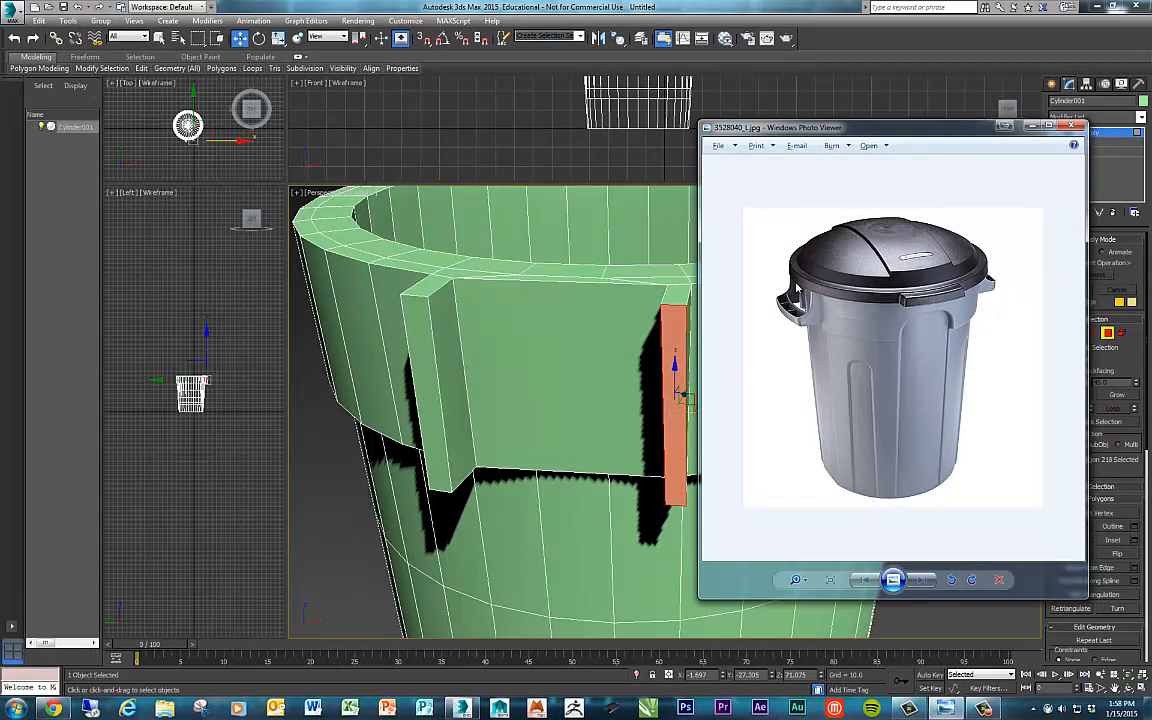
pyautogui.moveTo(820, 129); pyautogui.dragTo(1151, 160)
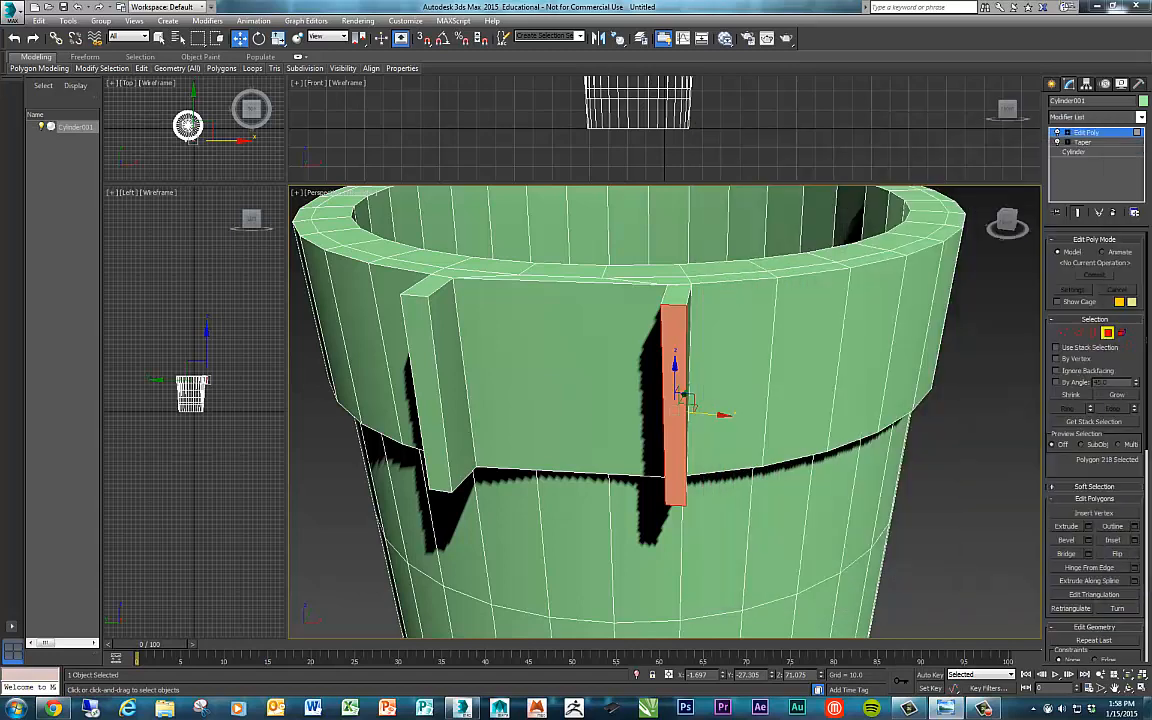
pyautogui.keyDown('alt'); pyautogui.moveTo(734, 448); pyautogui.dragTo(1018, 407, button='middle'); pyautogui.keyUp('alt')
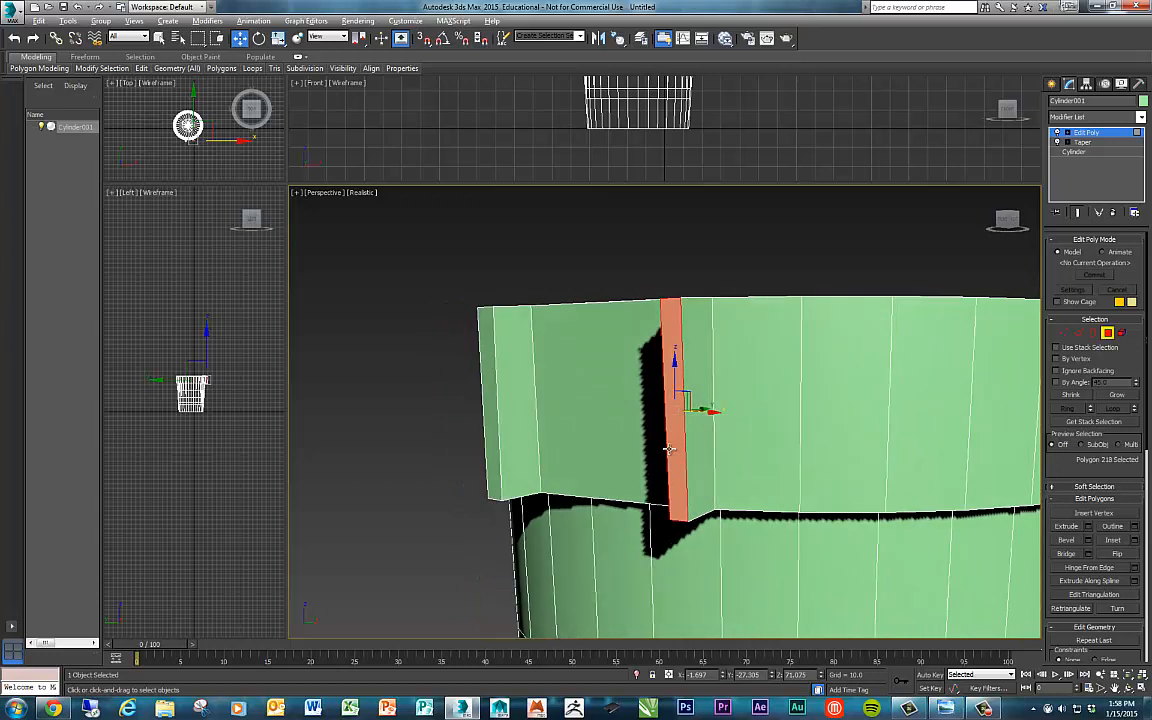
# Select the four vertical edges that border the outer end faces of the two handle supports.
pyautogui.click(1083, 334)
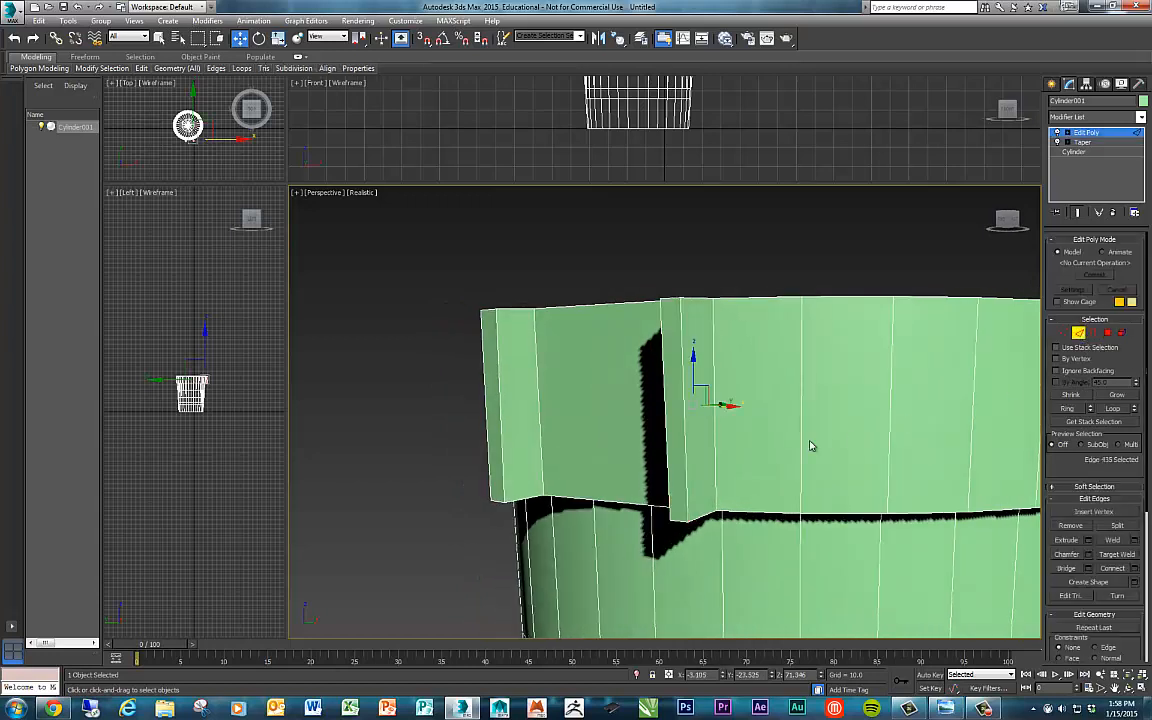
pyautogui.moveTo(712, 449)
pyautogui.keyDown('alt'); pyautogui.mouseDown(button='middle')
pyautogui.moveTo(740, 450)
pyautogui.moveTo(730, 457)
pyautogui.mouseUp(button='middle'); pyautogui.keyUp('alt')
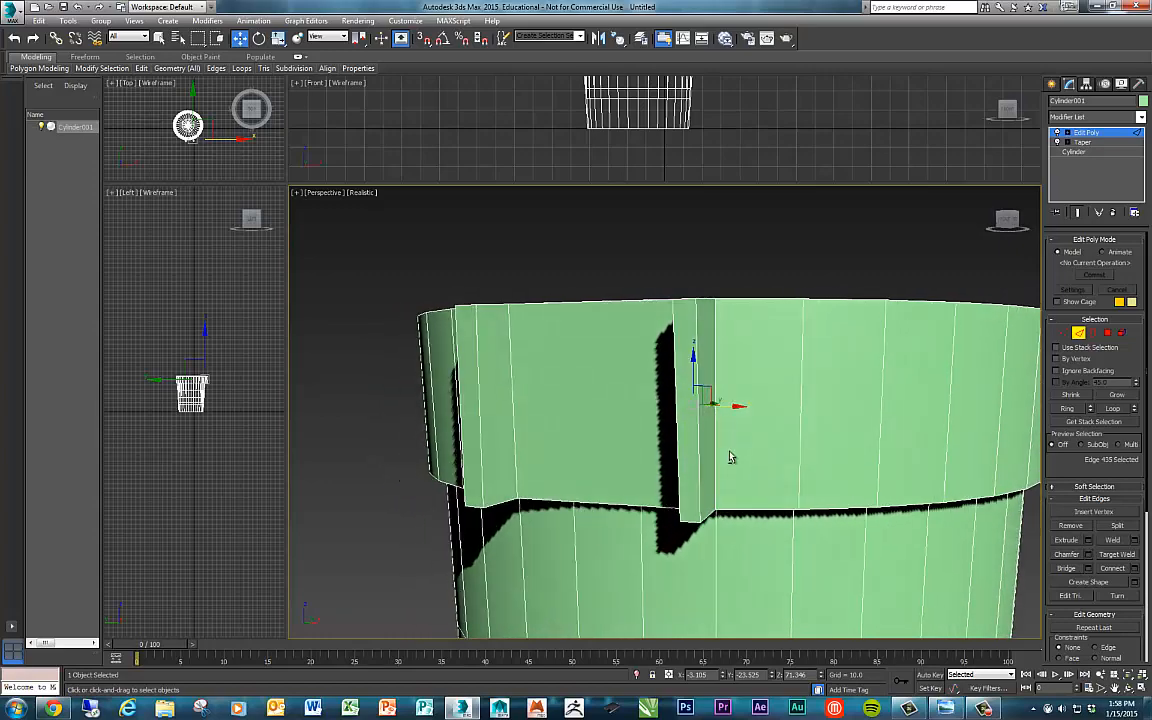
pyautogui.click(698, 459)
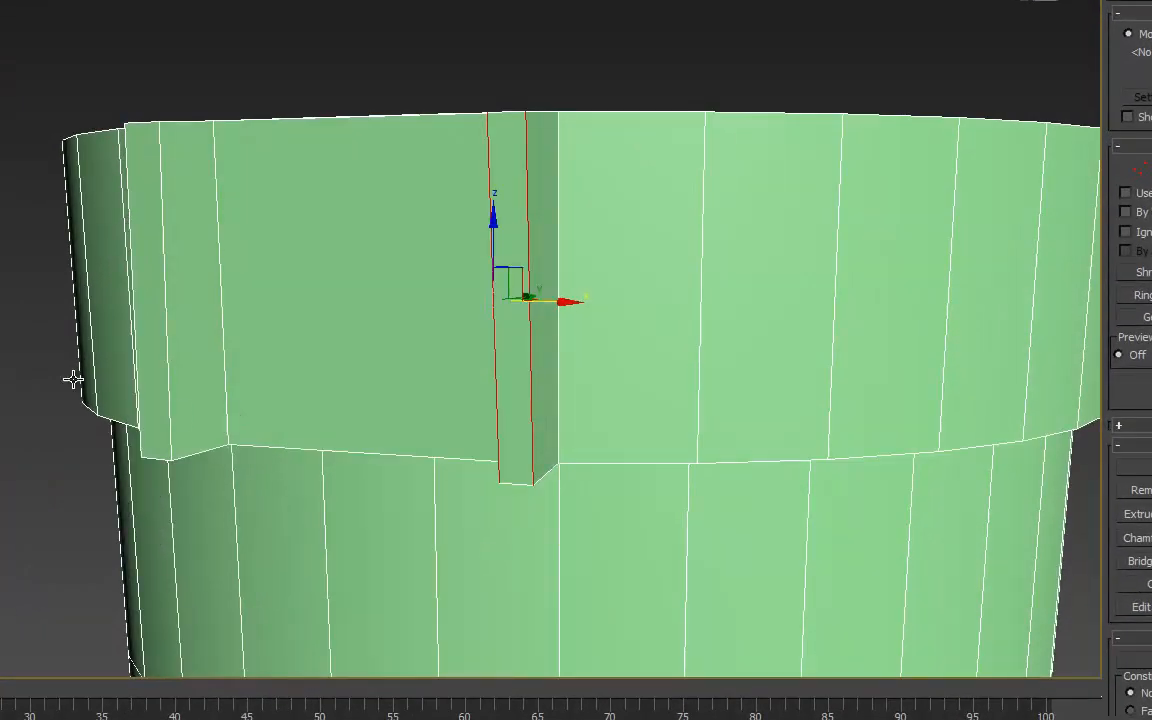
pyautogui.keyDown('ctrl'); pyautogui.click(162, 399); pyautogui.keyUp('ctrl')
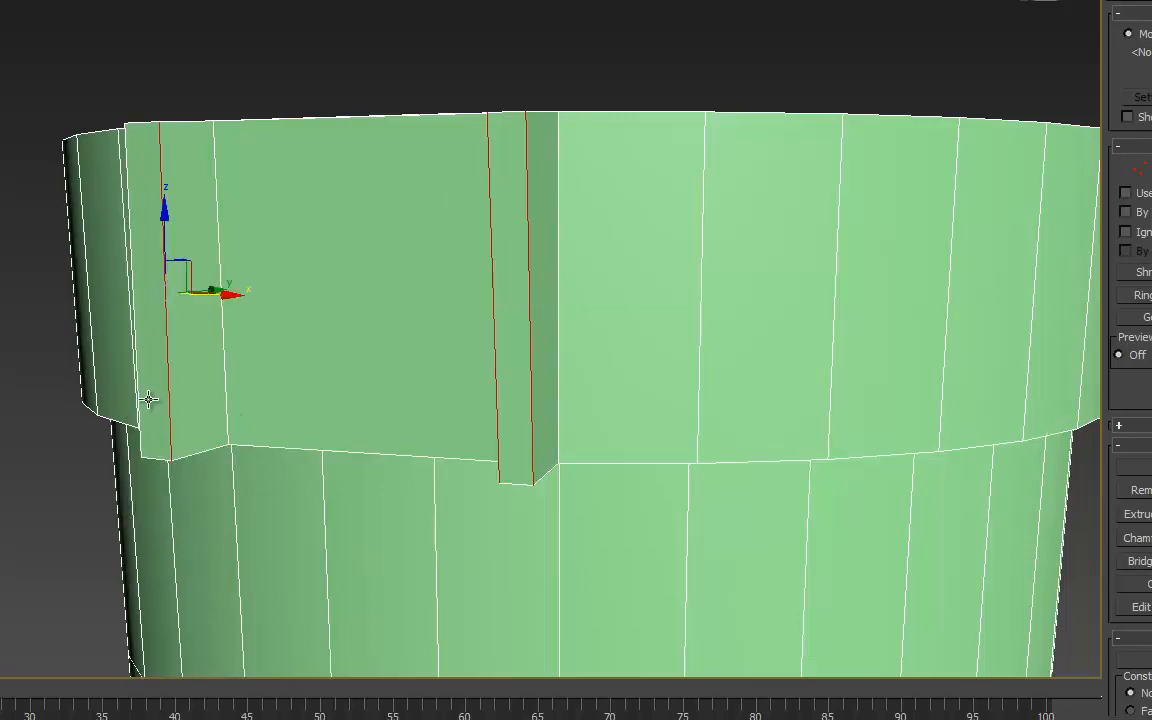
pyautogui.keyDown('alt'); pyautogui.moveTo(363, 406); pyautogui.dragTo(283, 407, button='middle'); pyautogui.keyUp('alt')
pyautogui.click(228, 396)
pyautogui.moveTo(242, 244); pyautogui.dragTo(335, 327)
pyautogui.moveTo(291, 476)
pyautogui.keyDown('alt'); pyautogui.mouseDown(button='middle')
pyautogui.moveTo(383, 504)
pyautogui.moveTo(296, 462)
pyautogui.mouseUp(button='middle'); pyautogui.keyUp('alt')
pyautogui.click(180, 443)
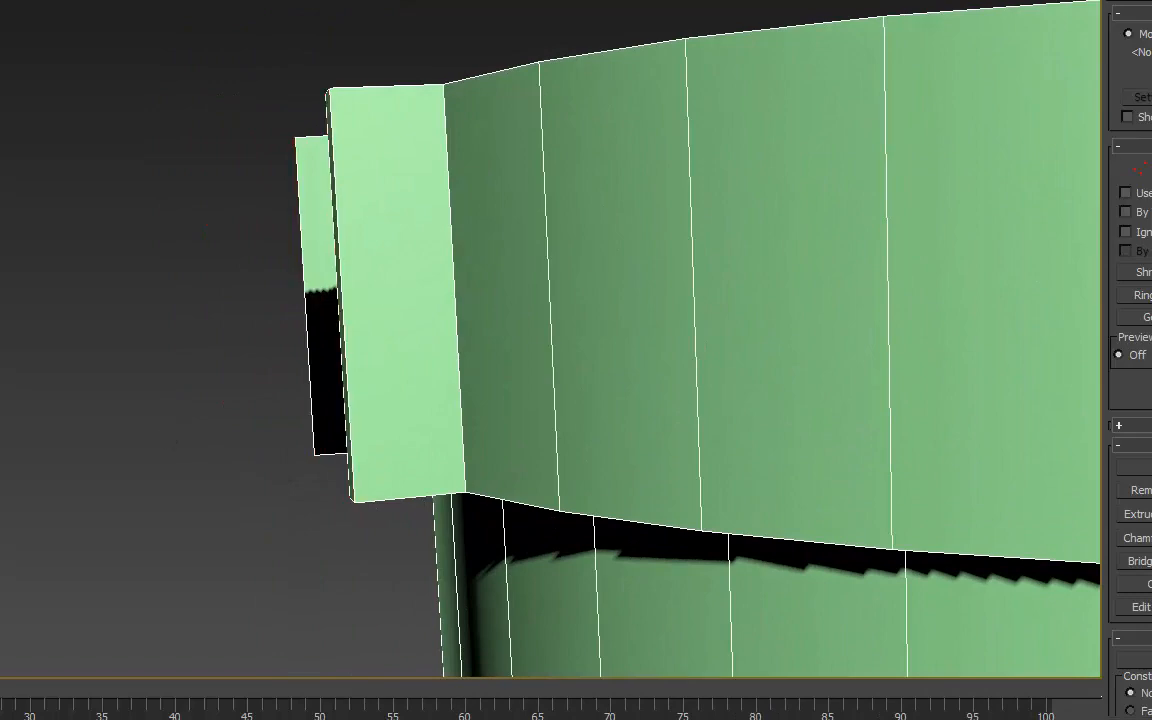
pyautogui.moveTo(342, 578); pyautogui.dragTo(368, 578)
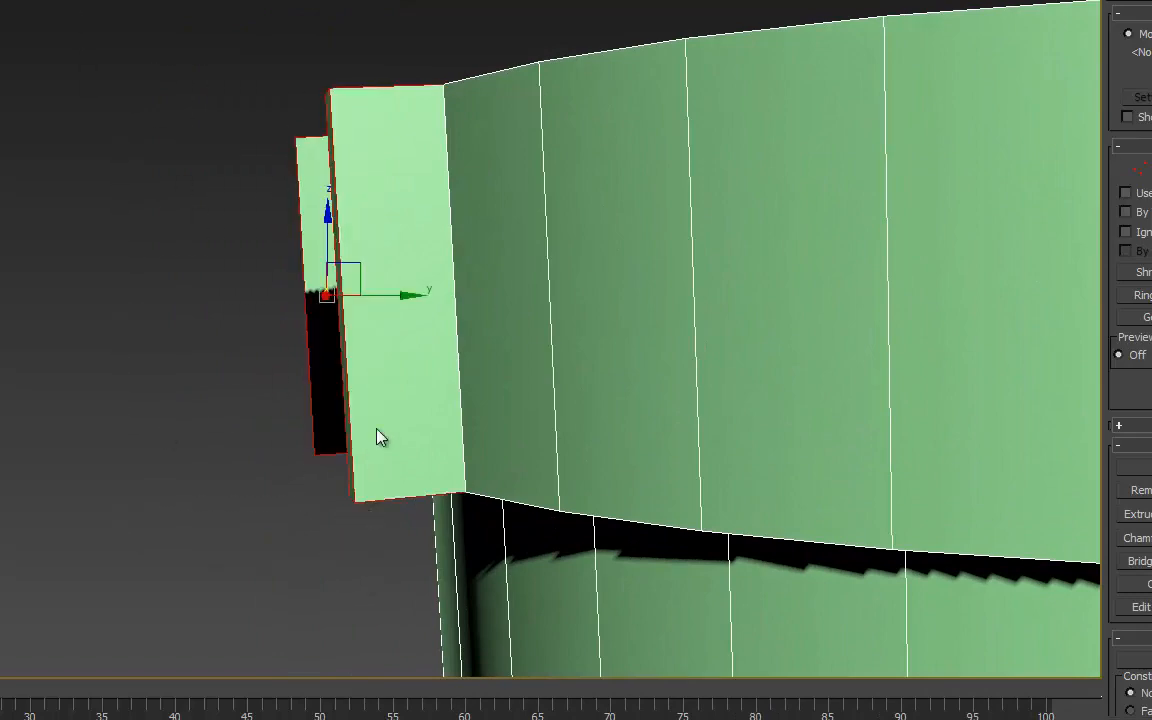
pyautogui.keyDown('alt'); pyautogui.moveTo(380, 437); pyautogui.dragTo(478, 380, button='middle'); pyautogui.keyUp('alt')
pyautogui.keyDown('alt'); pyautogui.moveTo(463, 283); pyautogui.dragTo(303, 285, button='middle'); pyautogui.keyUp('alt')
pyautogui.click(224, 235)
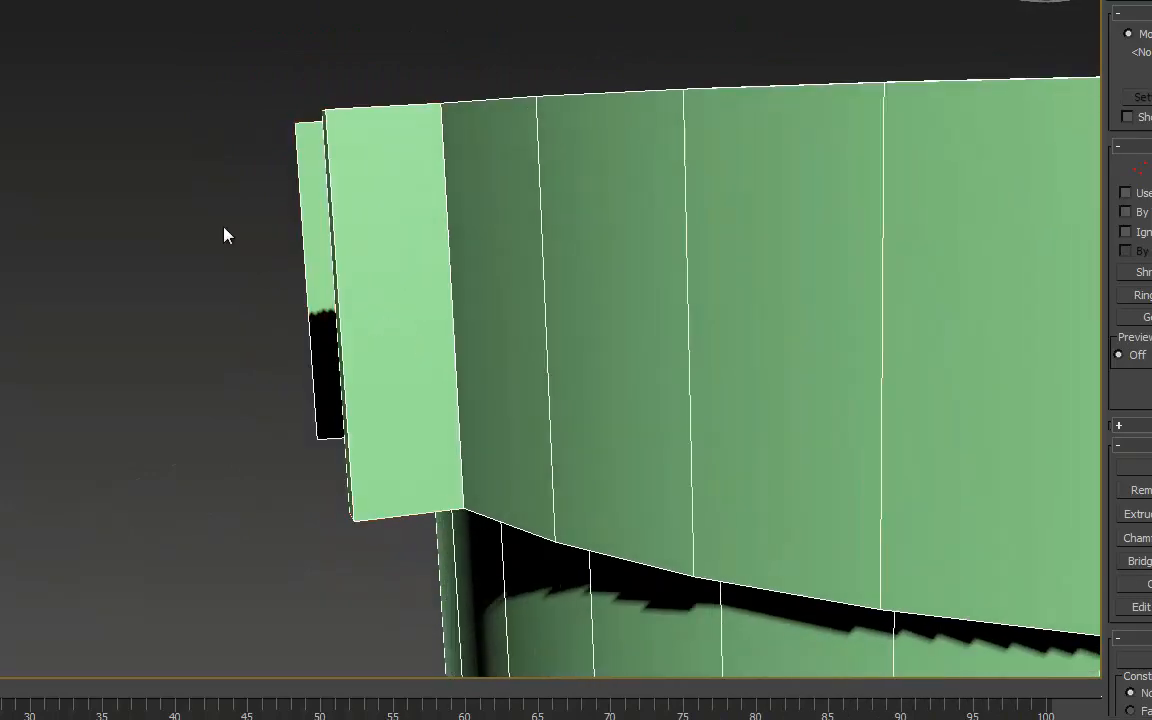
pyautogui.moveTo(326, 293); pyautogui.dragTo(355, 303)
pyautogui.keyDown('alt'); pyautogui.moveTo(303, 352); pyautogui.dragTo(498, 349, button='middle'); pyautogui.keyUp('alt')
pyautogui.scroll(2, 483, 362)
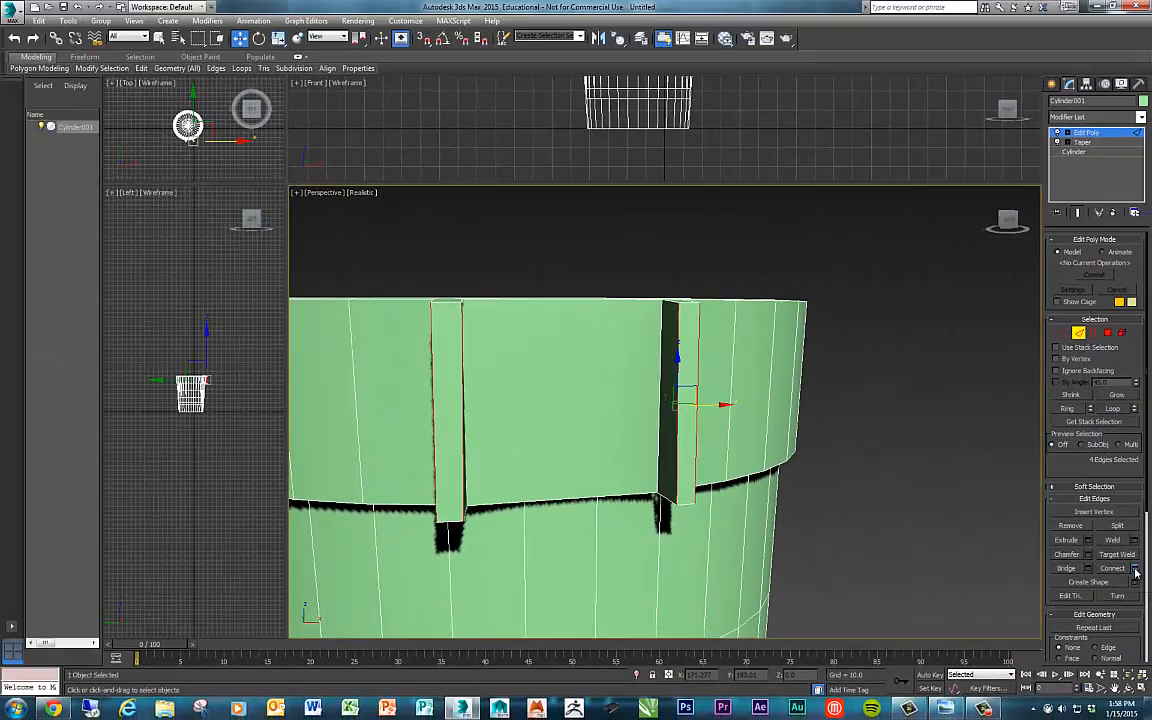
# Connect the selected edges with 1 segment and a slide of 27, placing the cut low on both support ends.
pyautogui.click(1134, 568)
pyautogui.keyDown('alt'); pyautogui.moveTo(851, 420); pyautogui.dragTo(788, 430, button='middle'); pyautogui.keyUp('alt')
pyautogui.scroll(2, 754, 425)
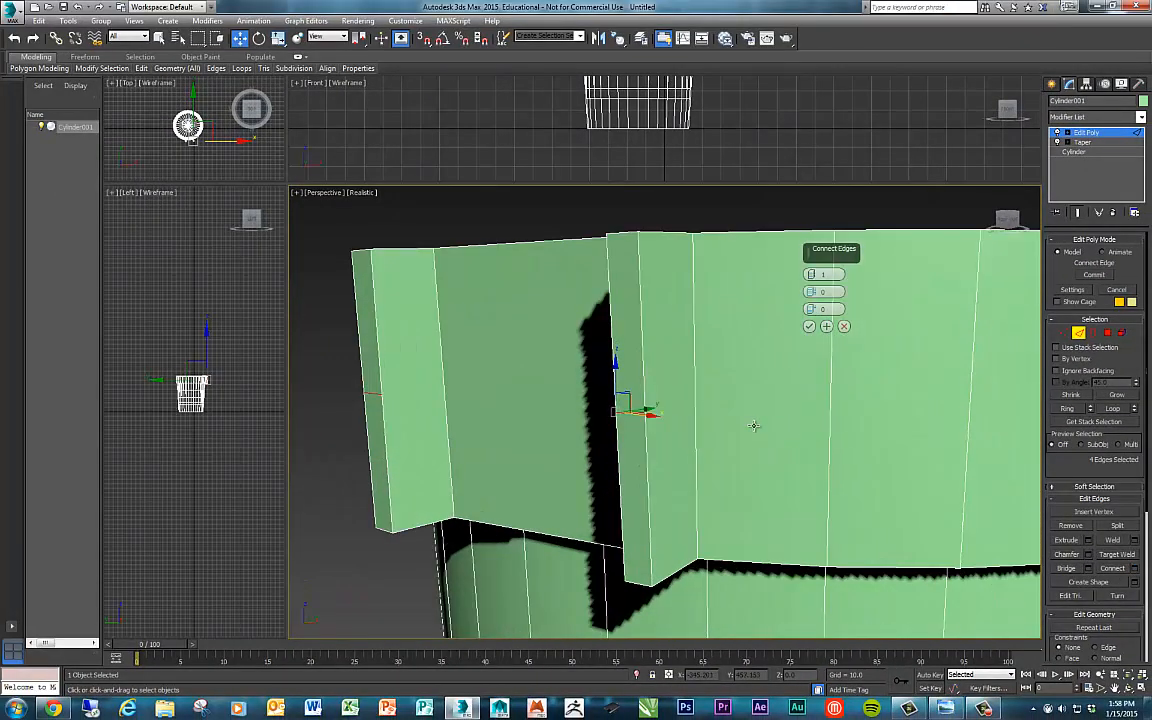
pyautogui.scroll(-1, 725, 450)
pyautogui.keyDown('alt'); pyautogui.moveTo(725, 450); pyautogui.dragTo(743, 450, button='middle'); pyautogui.keyUp('alt')
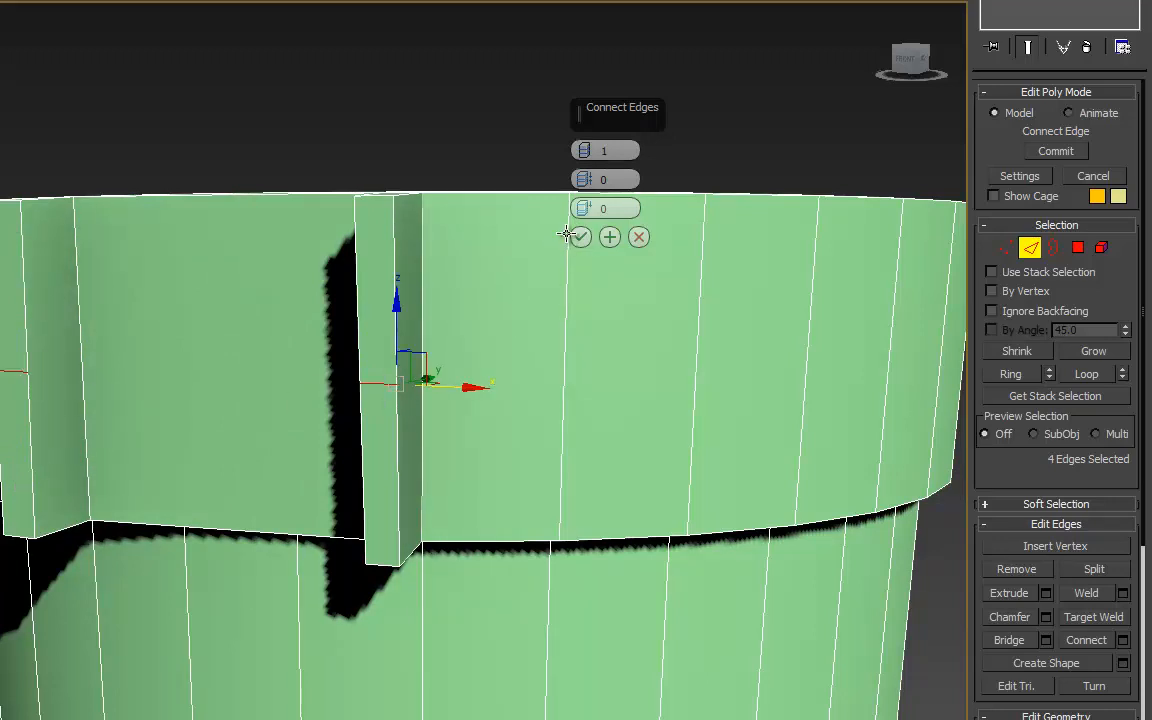
pyautogui.moveTo(585, 213); pyautogui.dragTo(594, 104)
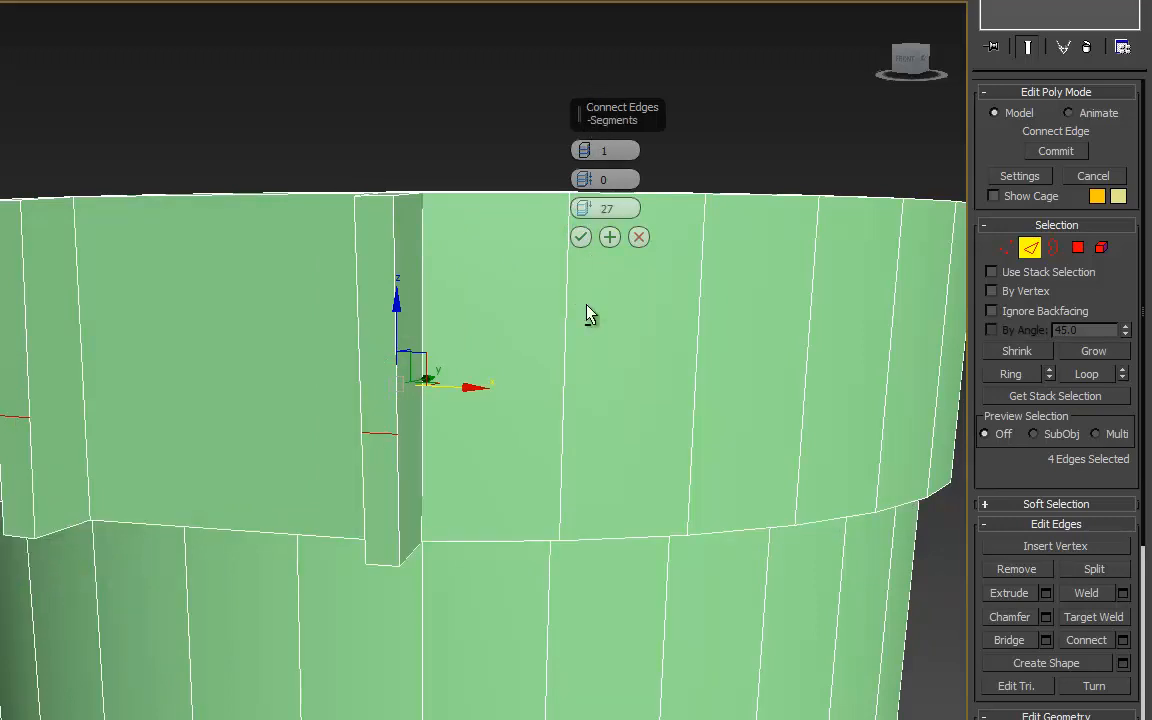
pyautogui.keyDown('alt'); pyautogui.moveTo(589, 316); pyautogui.dragTo(542, 327, button='middle'); pyautogui.keyUp('alt')
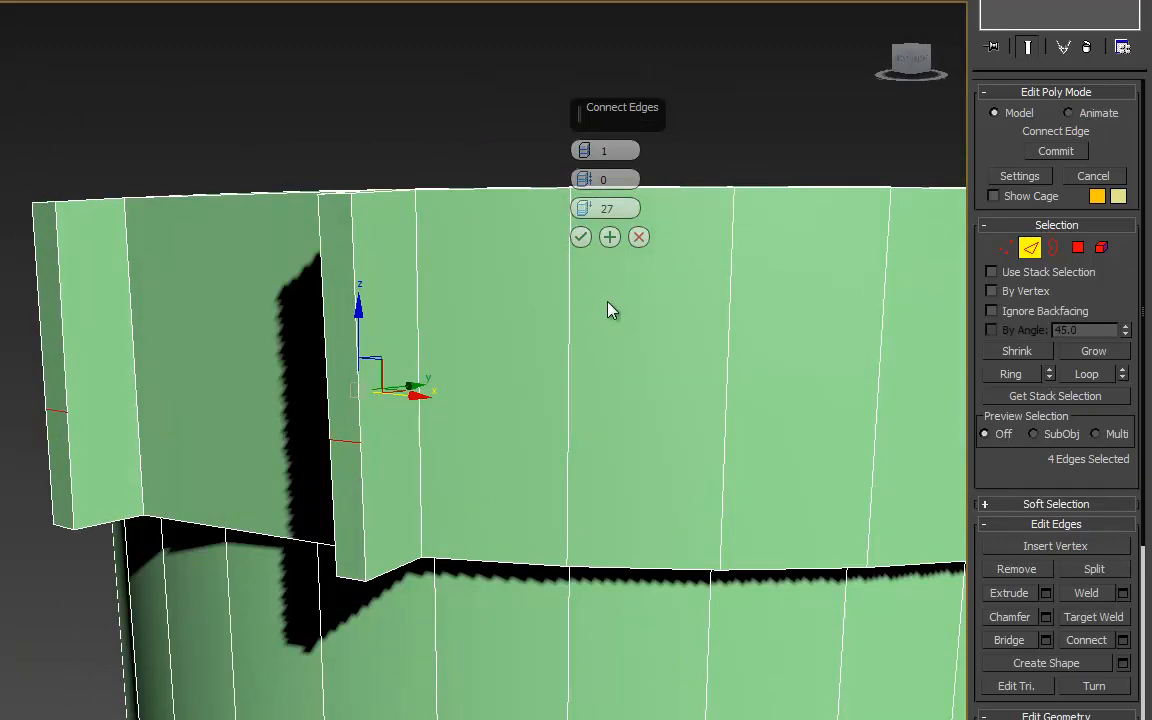
pyautogui.click(583, 238)
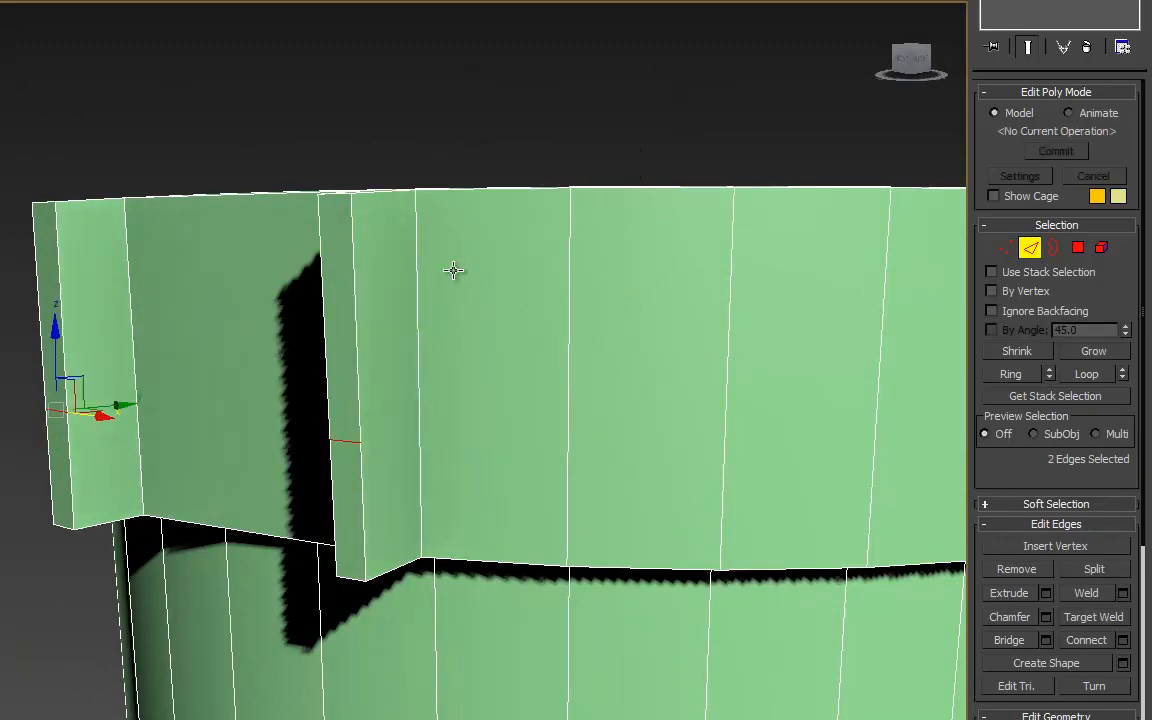
# Select the lower end polygon below the new cut on each of the two handle supports.
pyautogui.click(215, 38)
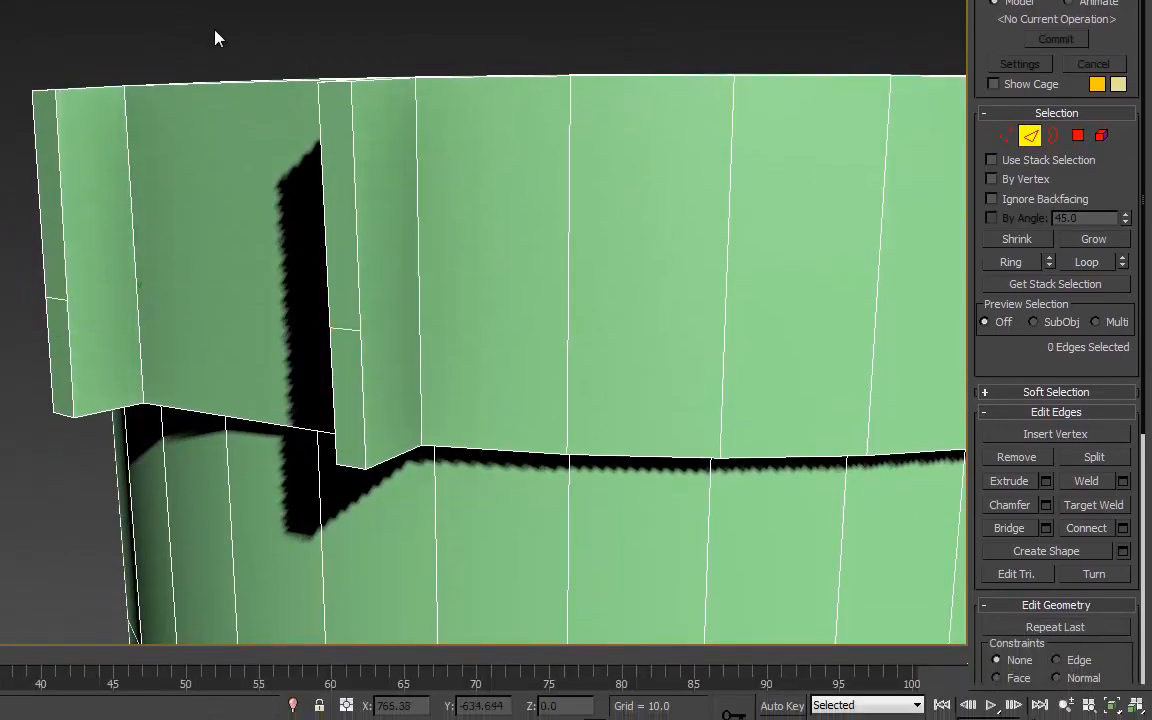
pyautogui.moveTo(424, 101)
pyautogui.keyDown('alt'); pyautogui.mouseDown(button='middle')
pyautogui.moveTo(462, 103)
pyautogui.moveTo(424, 97)
pyautogui.mouseUp(button='middle'); pyautogui.keyUp('alt')
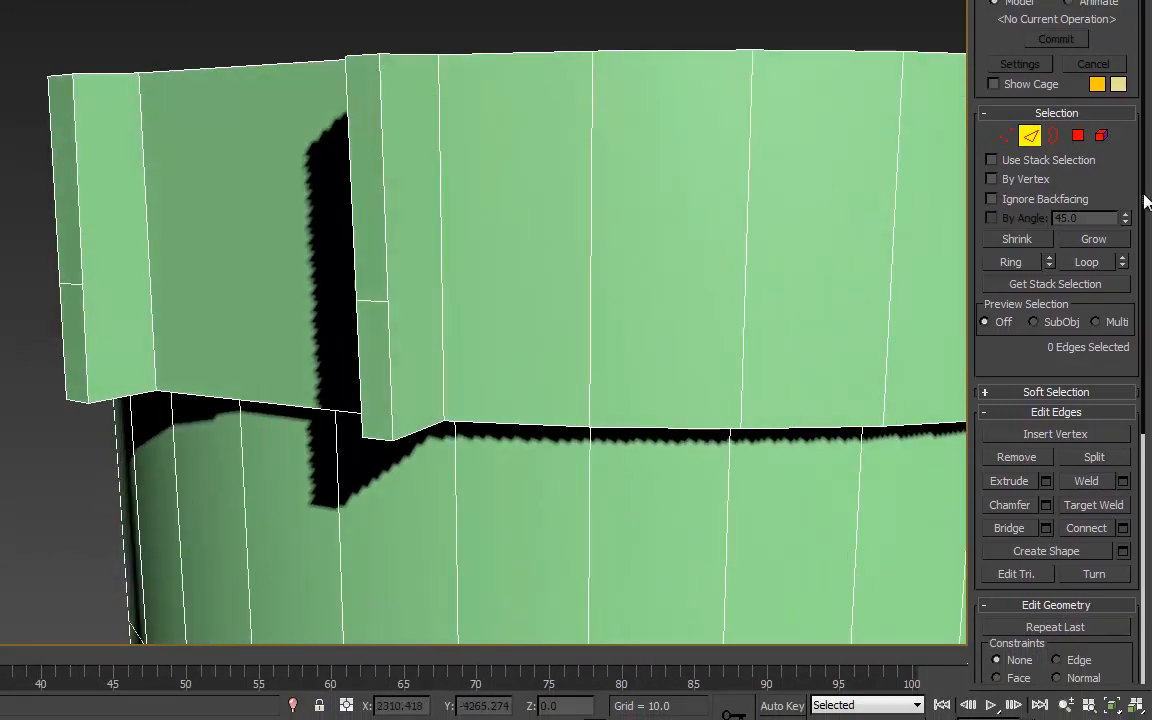
pyautogui.click(1078, 136)
pyautogui.click(367, 300)
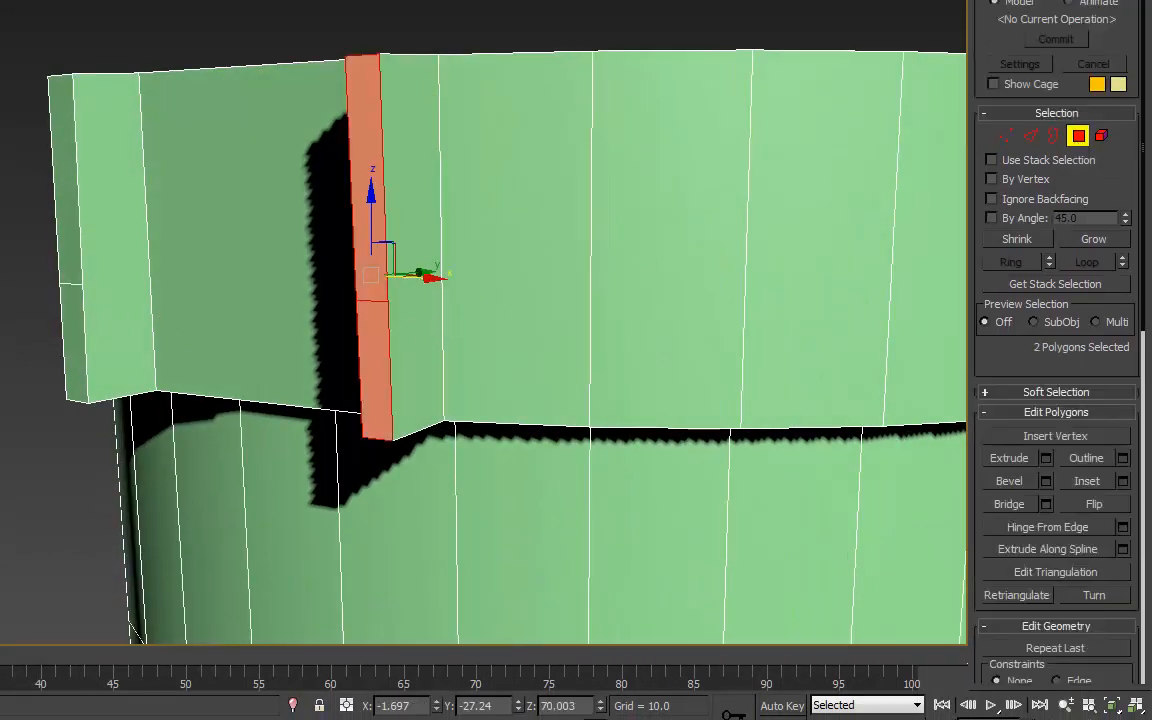
pyautogui.click(42, 280)
pyautogui.click(74, 314)
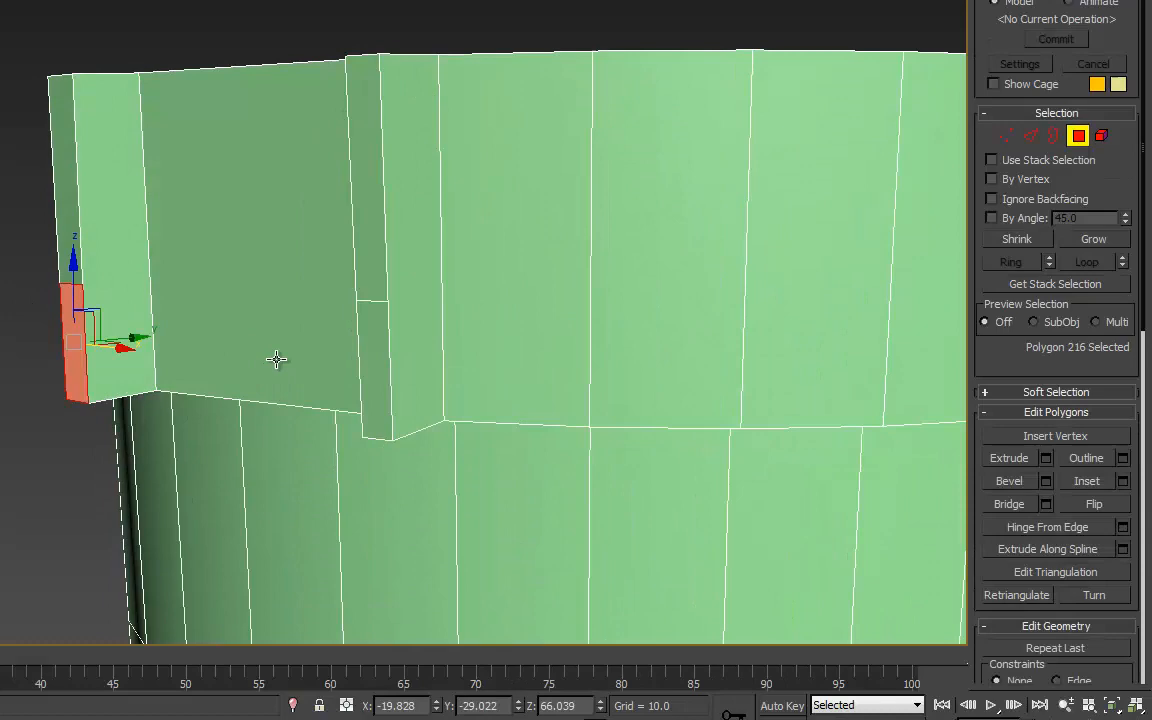
pyautogui.keyDown('ctrl'); pyautogui.click(374, 355); pyautogui.keyUp('ctrl')
# Extrude the lower end polygons of both handle supports outward by about 2.7, checking the depth against the trash can photo.
pyautogui.moveTo(610, 397)
pyautogui.keyDown('alt'); pyautogui.mouseDown(button='middle')
pyautogui.moveTo(648, 404)
pyautogui.moveTo(543, 393)
pyautogui.moveTo(592, 408)
pyautogui.mouseUp(button='middle'); pyautogui.keyUp('alt')
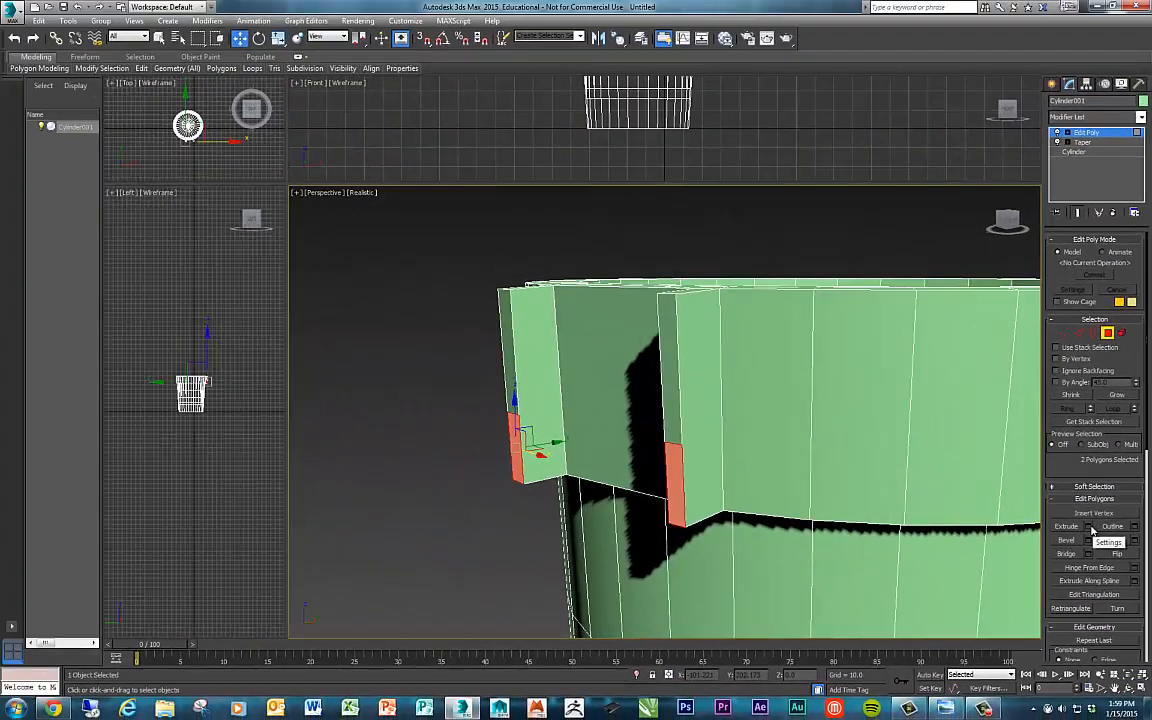
pyautogui.click(1059, 480)
pyautogui.moveTo(699, 448)
pyautogui.keyDown('alt'); pyautogui.mouseDown(button='middle')
pyautogui.moveTo(672, 456)
pyautogui.moveTo(678, 449)
pyautogui.mouseUp(button='middle'); pyautogui.keyUp('alt')
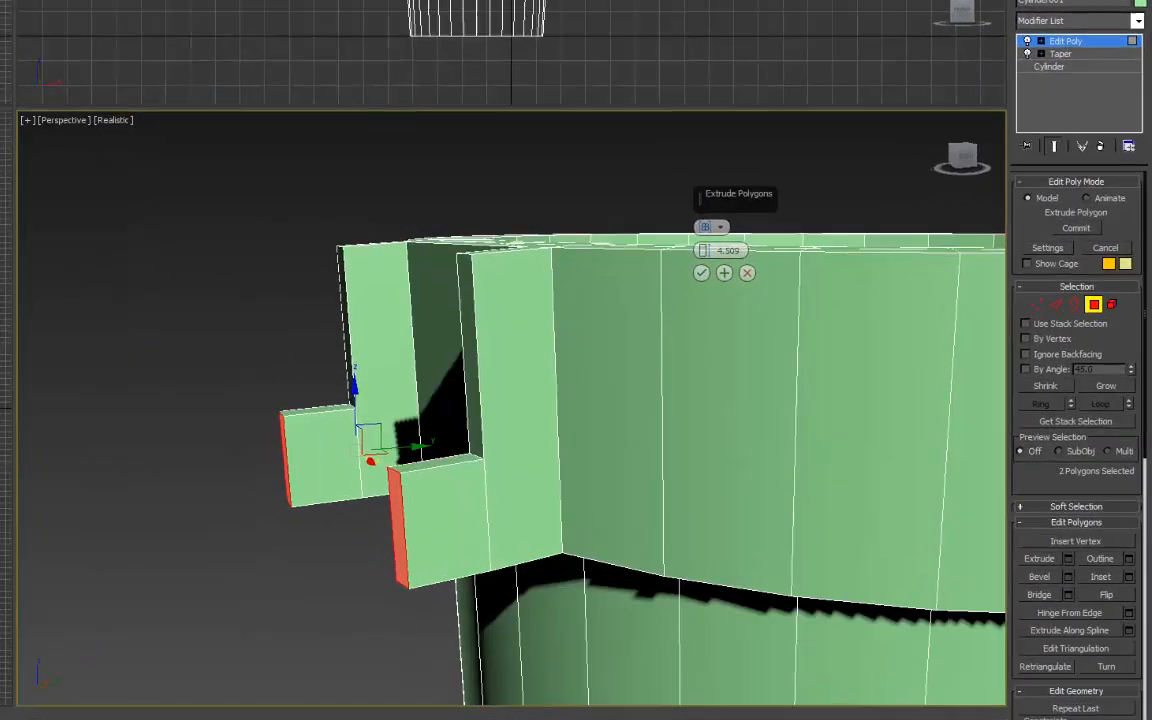
pyautogui.moveTo(1150, 156); pyautogui.dragTo(800, 148)
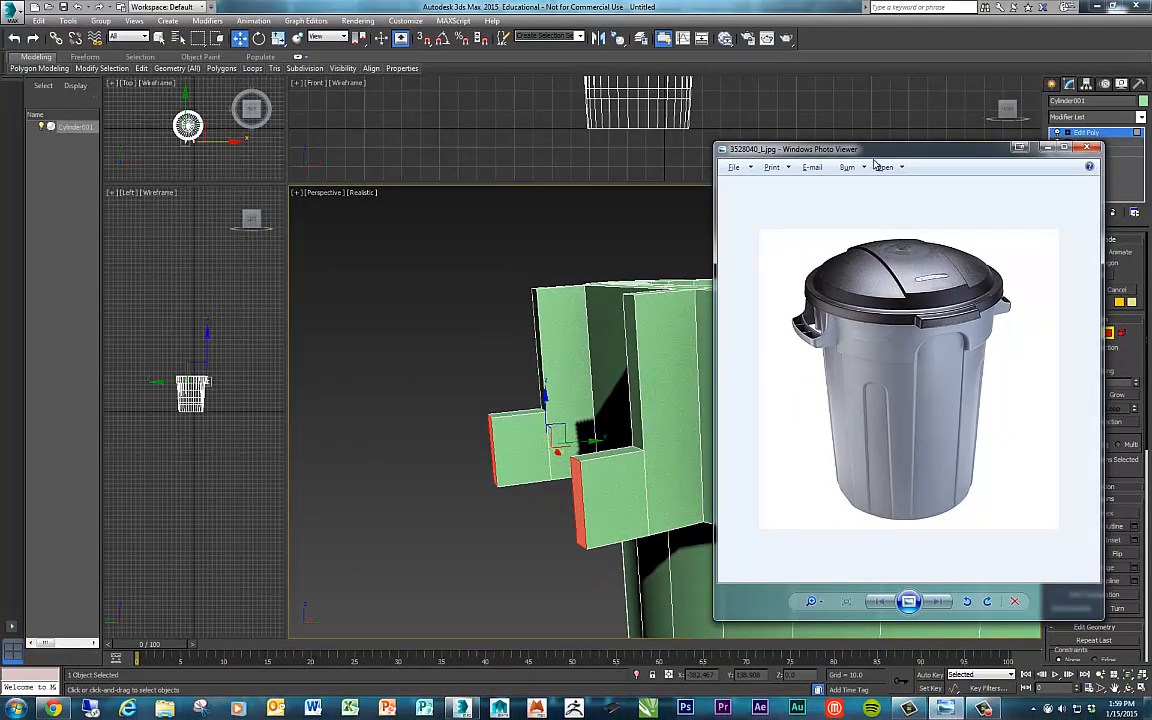
pyautogui.click(1047, 147)
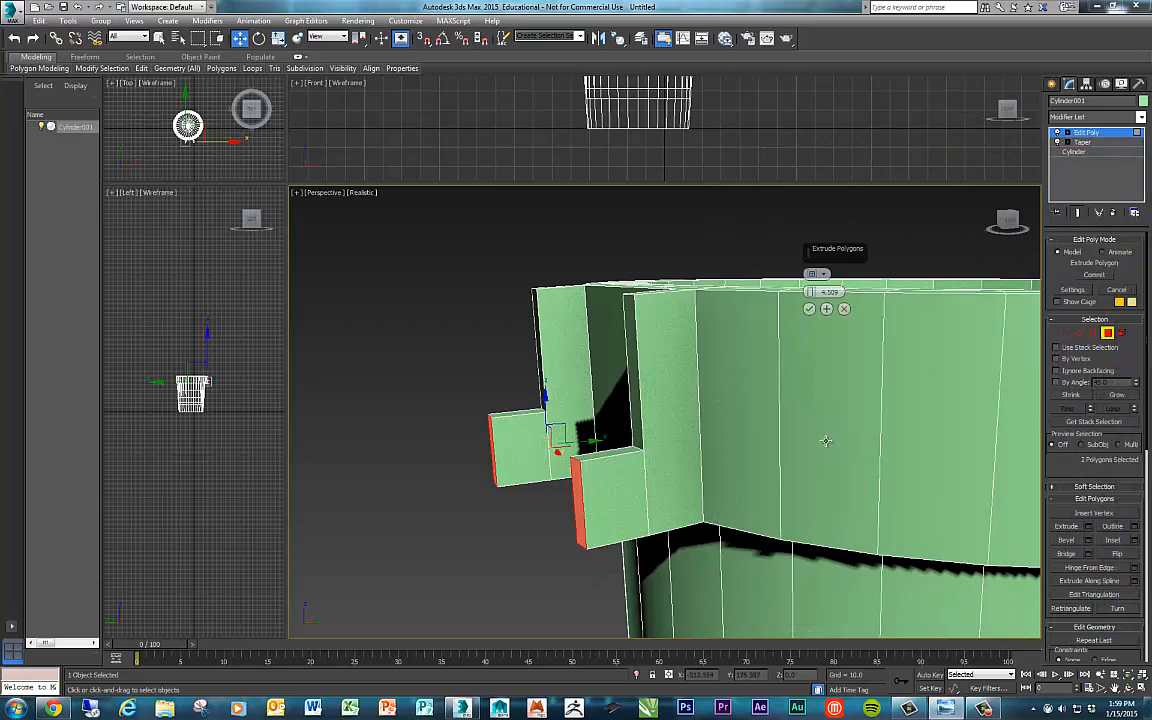
pyautogui.keyDown('alt'); pyautogui.moveTo(826, 441); pyautogui.dragTo(845, 457, button='middle'); pyautogui.keyUp('alt')
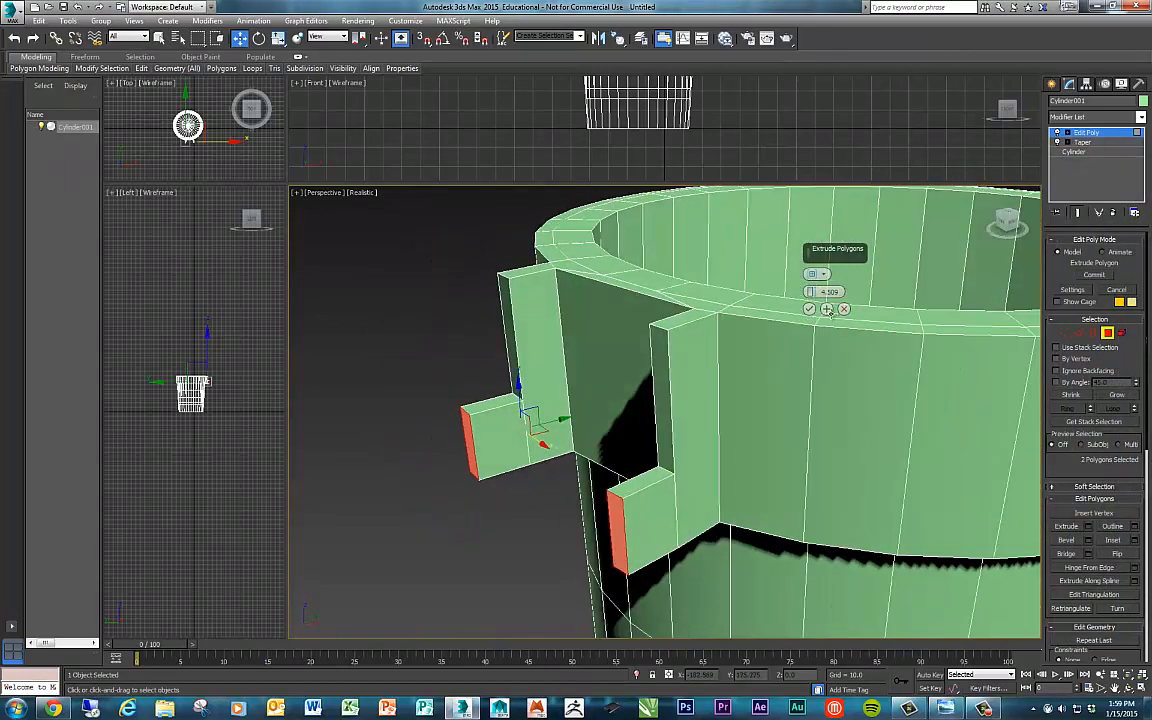
pyautogui.moveTo(811, 298); pyautogui.dragTo(812, 300)
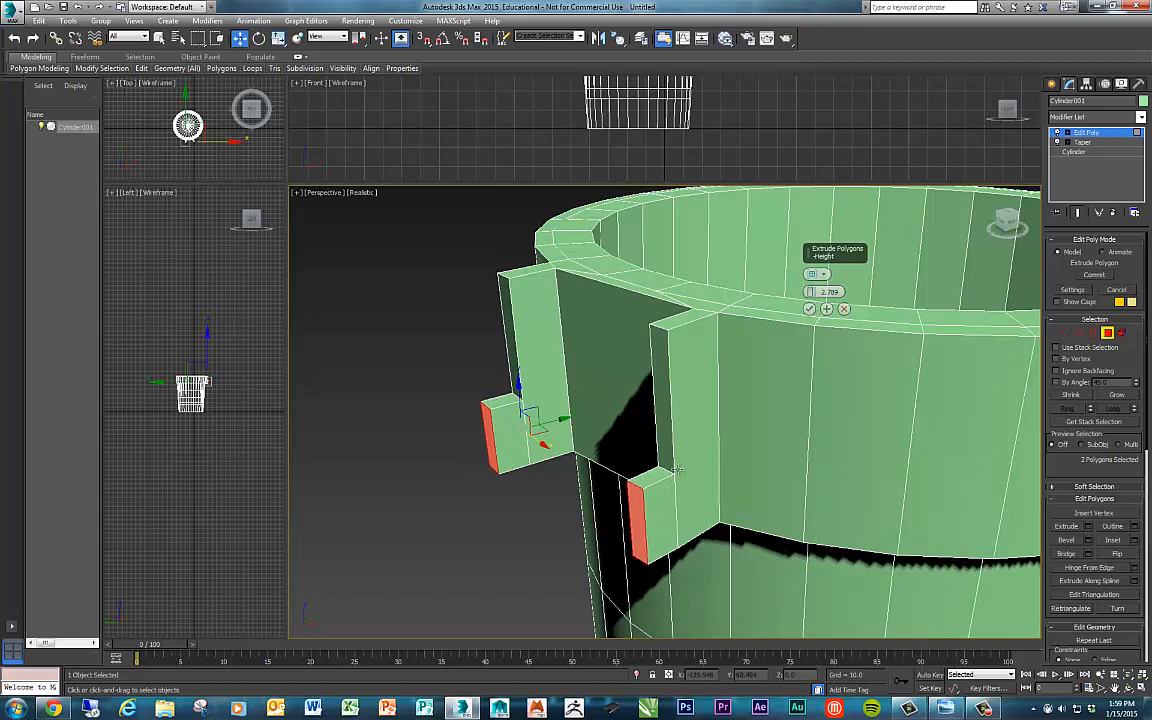
pyautogui.keyDown('alt'); pyautogui.moveTo(668, 510); pyautogui.dragTo(689, 465, button='middle'); pyautogui.keyUp('alt')
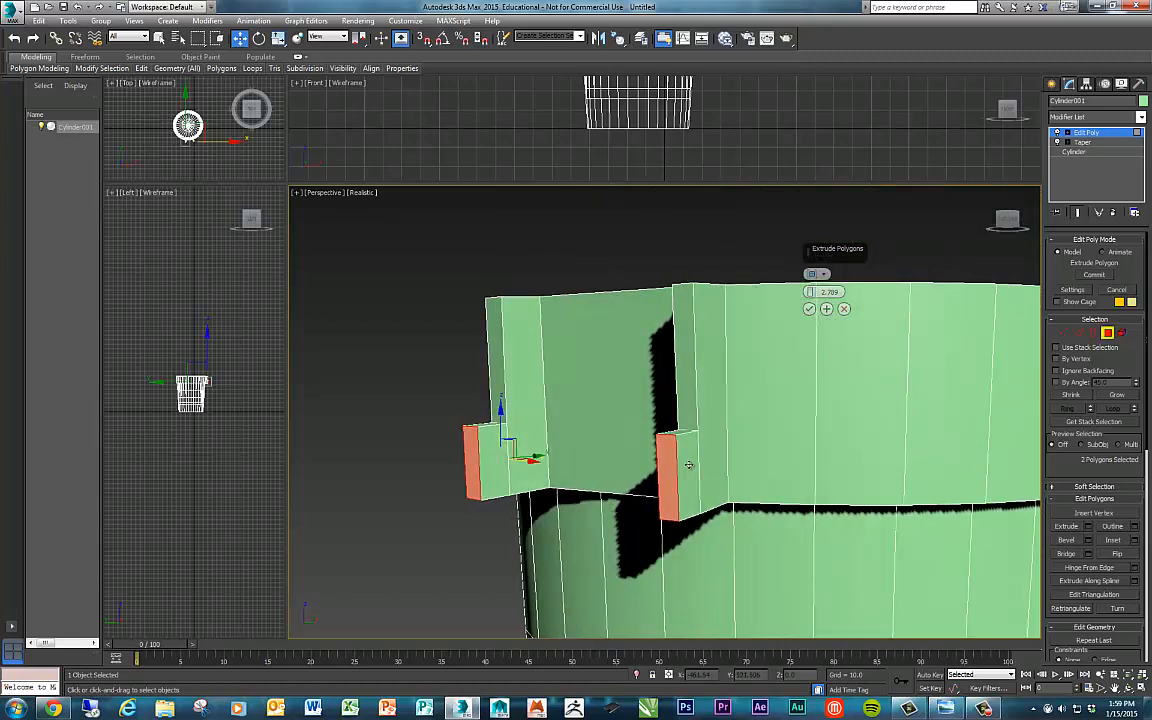
pyautogui.click(809, 308)
# Clear the selection and select the two facing inner side polygons of the extruded handle blocks.
pyautogui.keyDown('alt'); pyautogui.moveTo(630, 501); pyautogui.dragTo(658, 512, button='middle'); pyautogui.keyUp('alt')
pyautogui.click(945, 708)
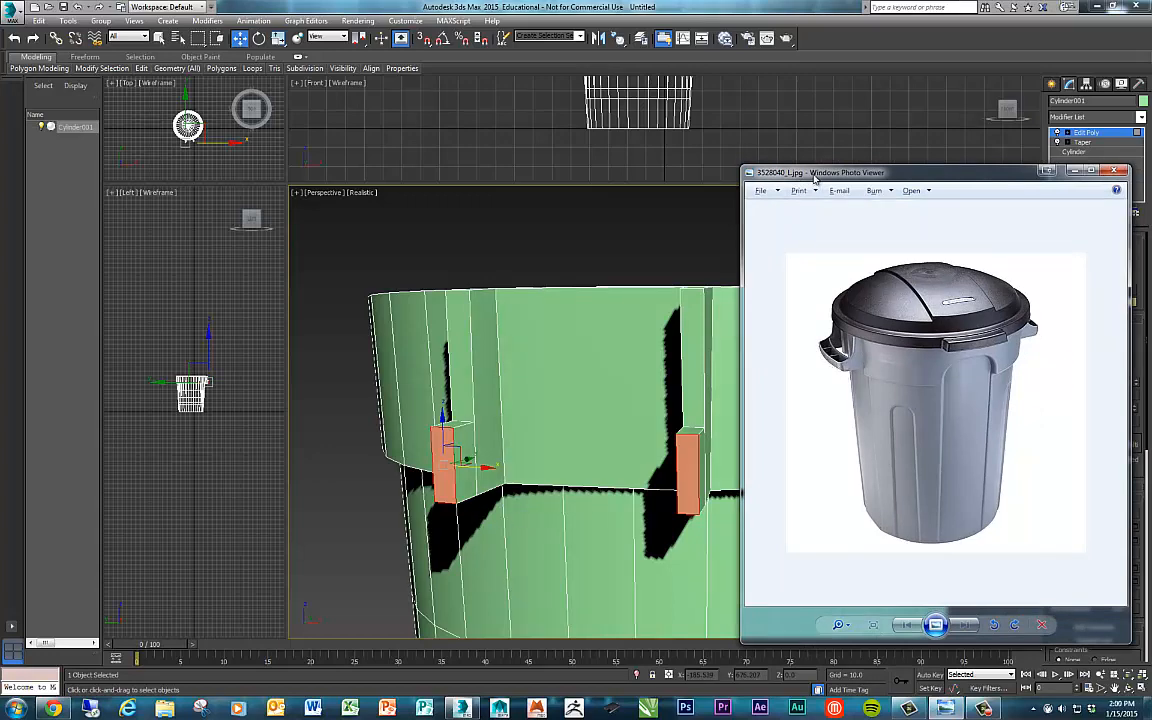
pyautogui.moveTo(814, 178); pyautogui.dragTo(1151, 172)
pyautogui.keyDown('alt'); pyautogui.moveTo(737, 385); pyautogui.dragTo(712, 394, button='middle'); pyautogui.keyUp('alt')
pyautogui.hotkey('ctrl', 'd')
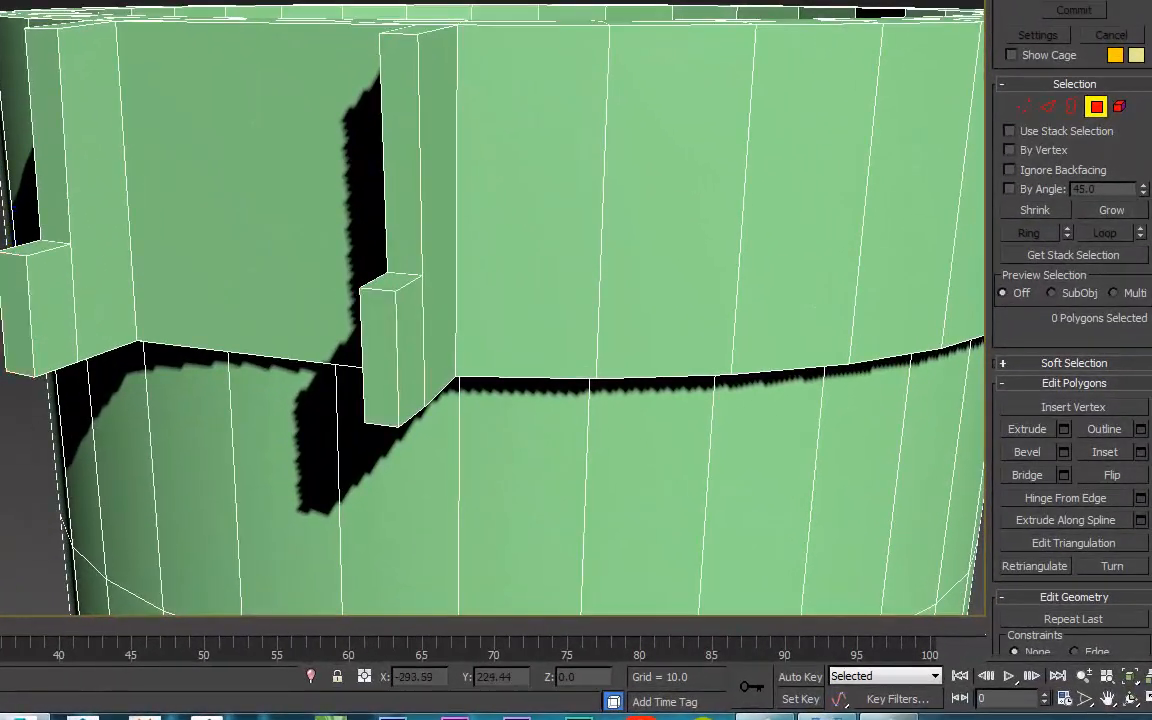
pyautogui.click(65, 291)
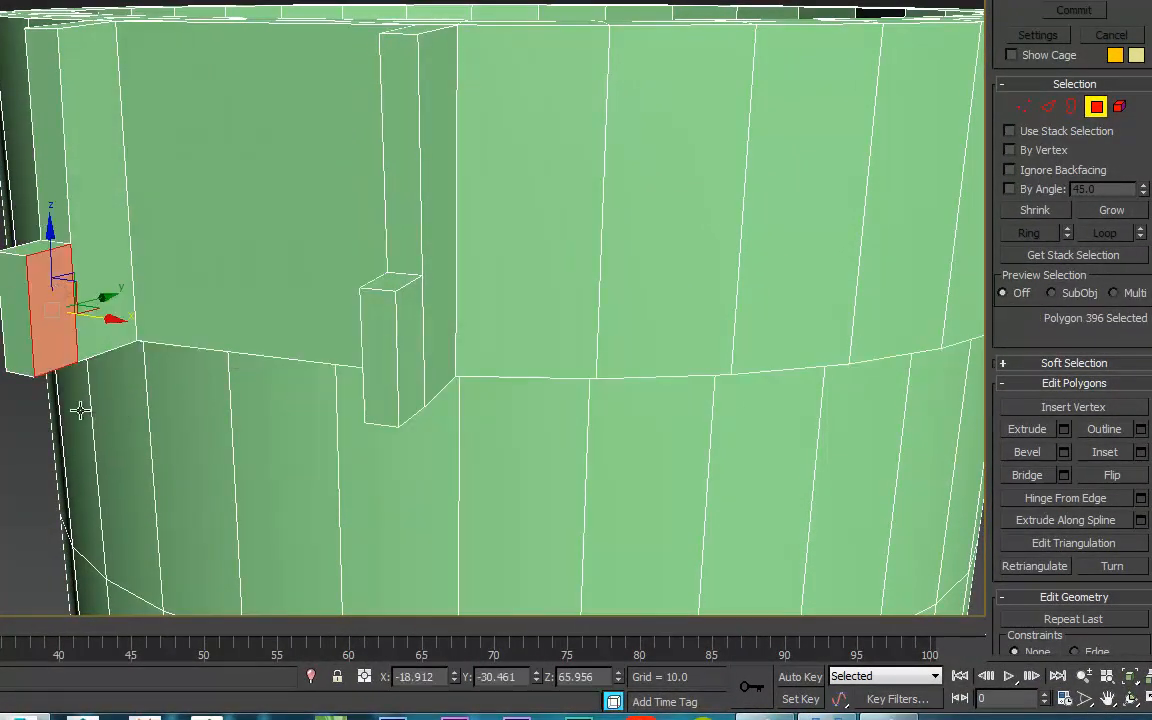
pyautogui.scroll(-2, 116, 393)
pyautogui.keyDown('alt'); pyautogui.moveTo(116, 393); pyautogui.dragTo(237, 399, button='middle'); pyautogui.keyUp('alt')
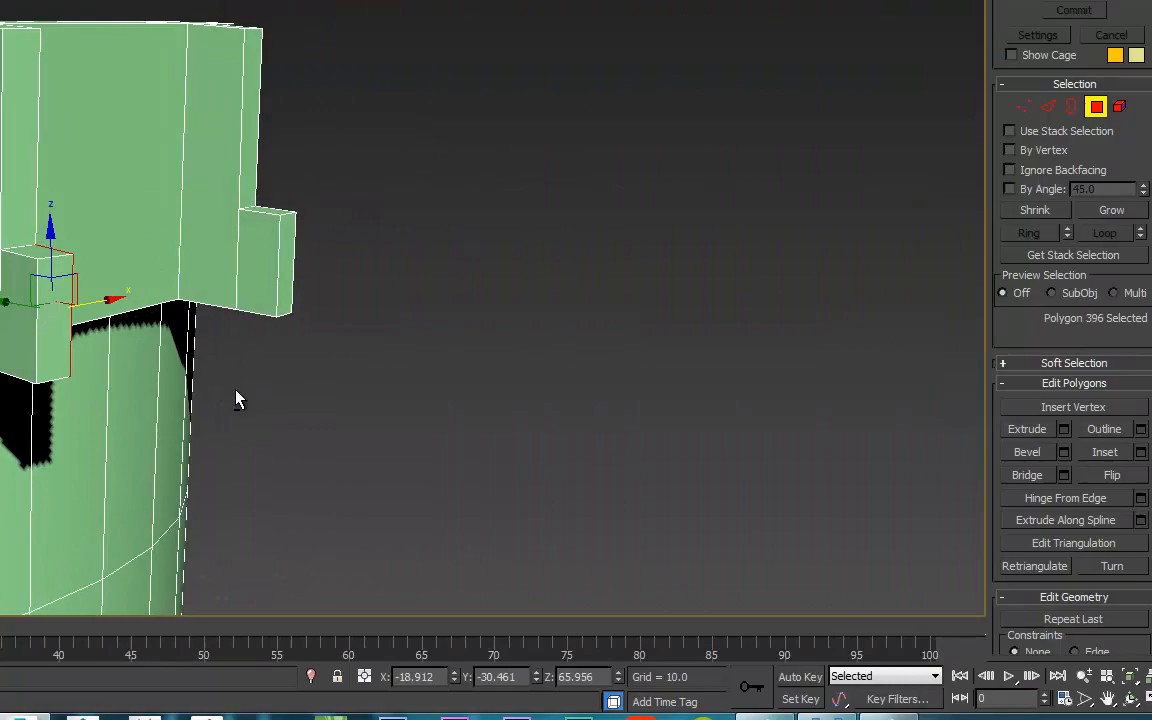
pyautogui.keyDown('ctrl'); pyautogui.click(263, 261); pyautogui.keyUp('ctrl')
pyautogui.press('z')
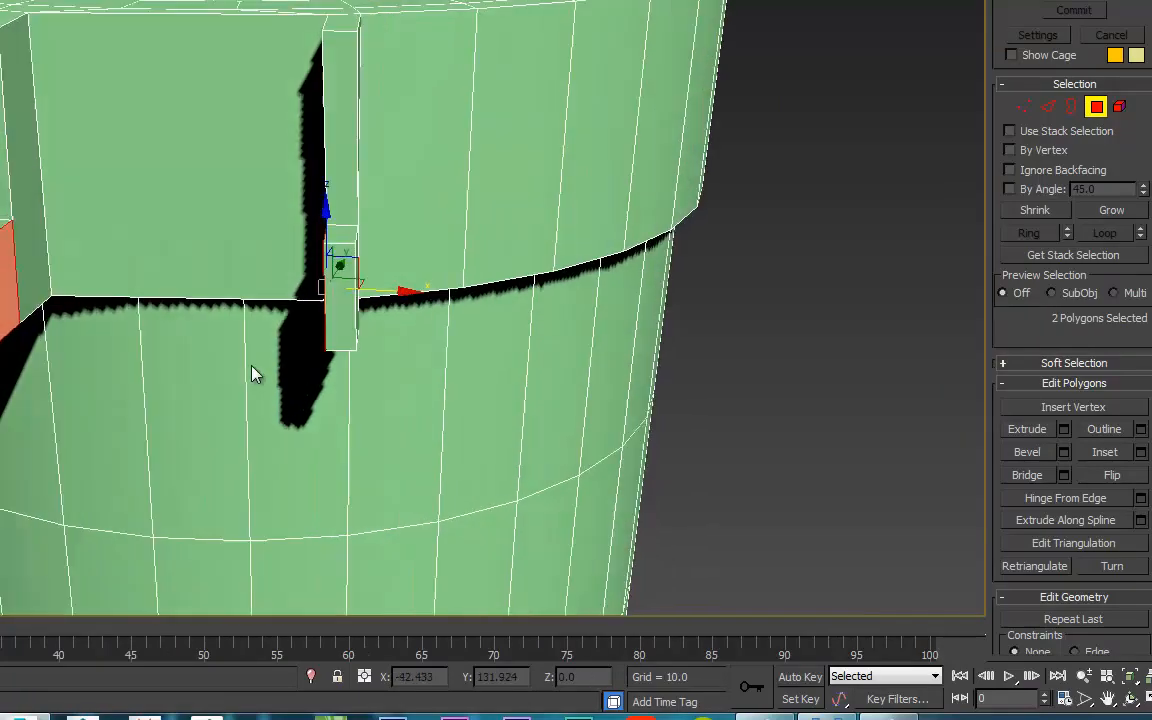
pyautogui.moveTo(303, 368)
pyautogui.keyDown('alt'); pyautogui.mouseDown(button='middle')
pyautogui.moveTo(360, 357)
pyautogui.moveTo(275, 378)
pyautogui.moveTo(239, 373)
pyautogui.moveTo(325, 370)
pyautogui.mouseUp(button='middle'); pyautogui.keyUp('alt')
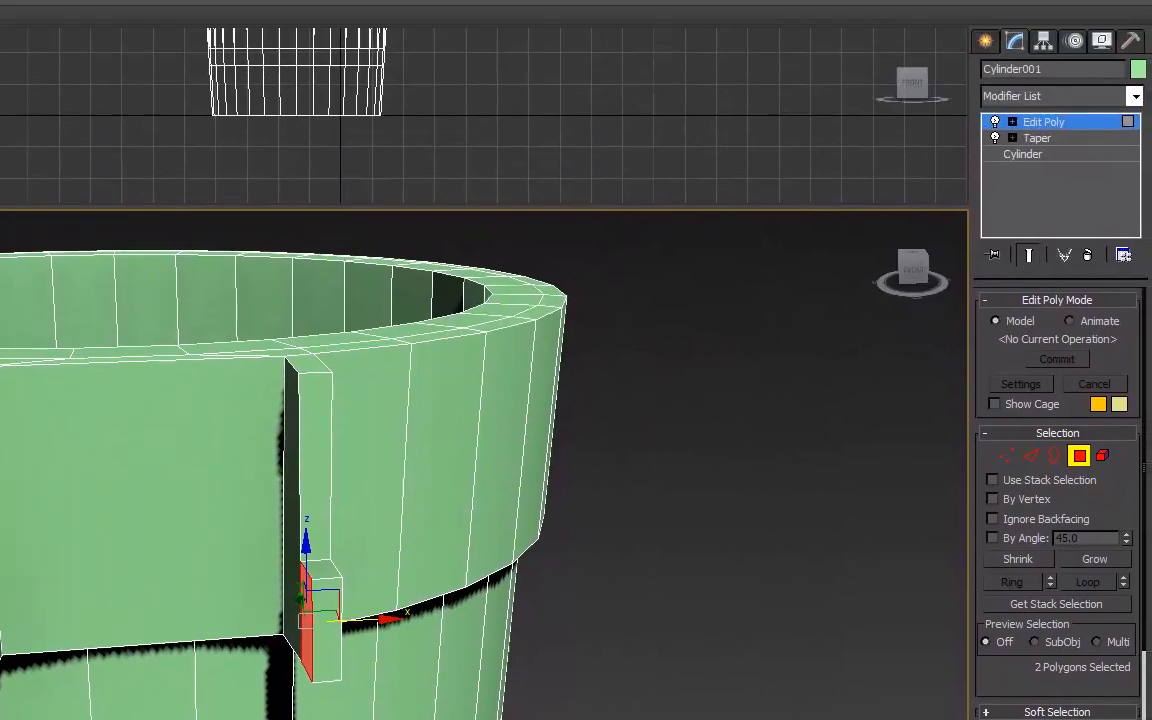
# Bridge the two selected polygons with 1 segment to form the handle's horizontal grip bar.
pyautogui.click(1063, 476)
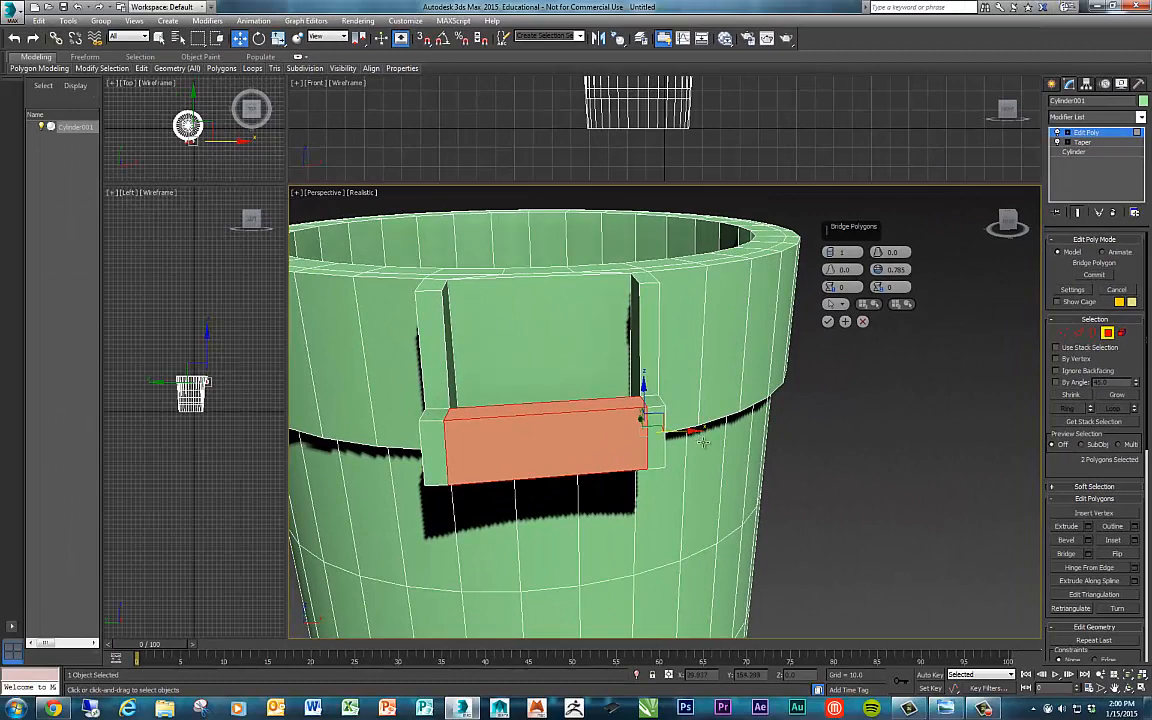
pyautogui.keyDown('alt'); pyautogui.moveTo(706, 423); pyautogui.dragTo(780, 445, button='middle'); pyautogui.keyUp('alt')
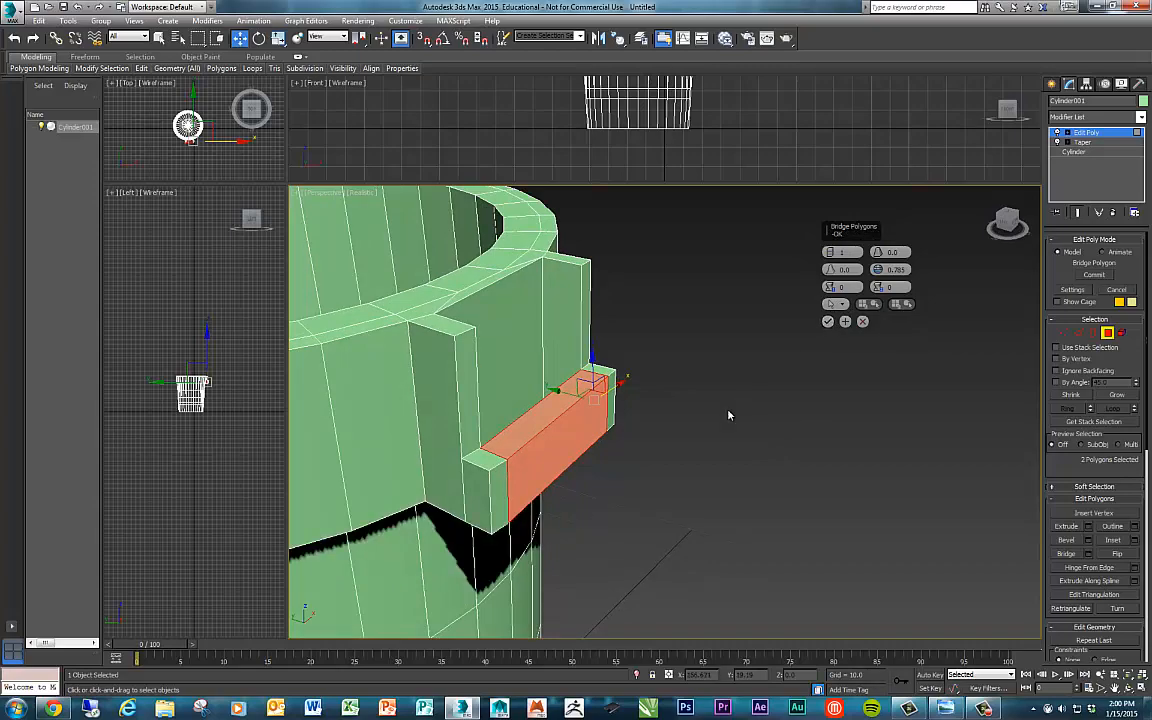
pyautogui.keyDown('alt'); pyautogui.moveTo(702, 424); pyautogui.dragTo(752, 369, button='middle'); pyautogui.keyUp('alt')
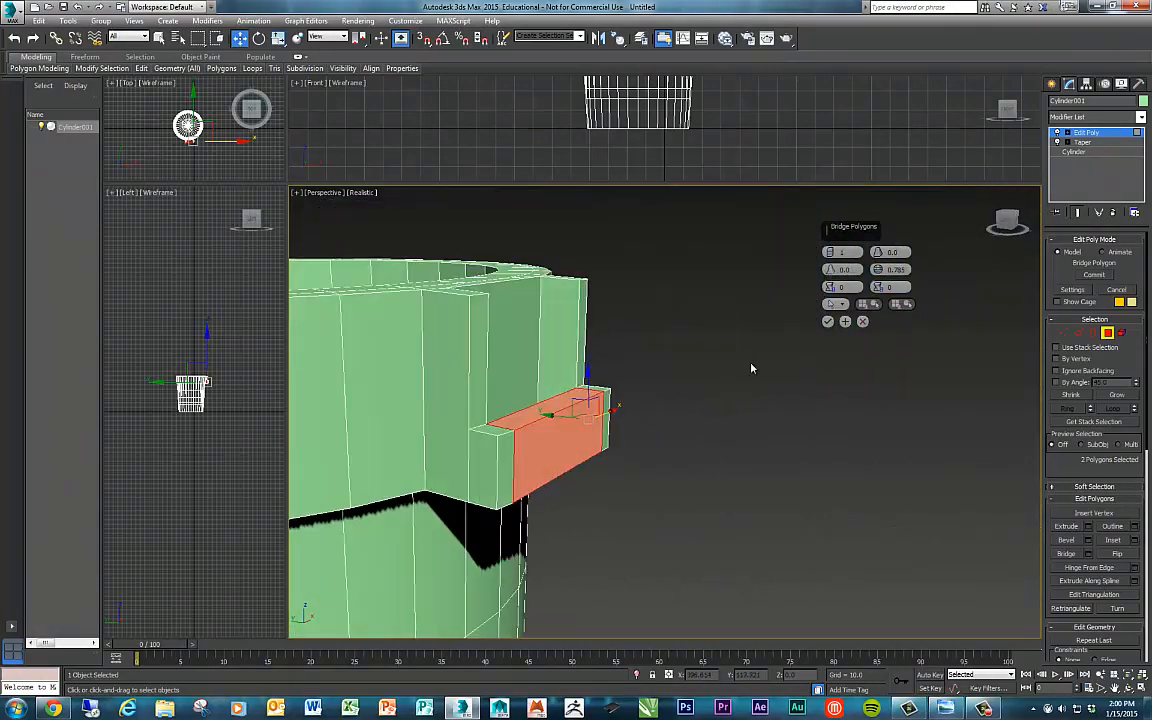
pyautogui.click(828, 323)
pyautogui.keyDown('alt'); pyautogui.moveTo(716, 458); pyautogui.dragTo(654, 431, button='middle'); pyautogui.keyUp('alt')
pyautogui.moveTo(1150, 230)
pyautogui.mouseDown()
pyautogui.moveTo(890, 213)
pyautogui.moveTo(1150, 206)
pyautogui.mouseUp()
pyautogui.keyDown('alt'); pyautogui.moveTo(643, 370); pyautogui.dragTo(629, 379, button='middle'); pyautogui.keyUp('alt')
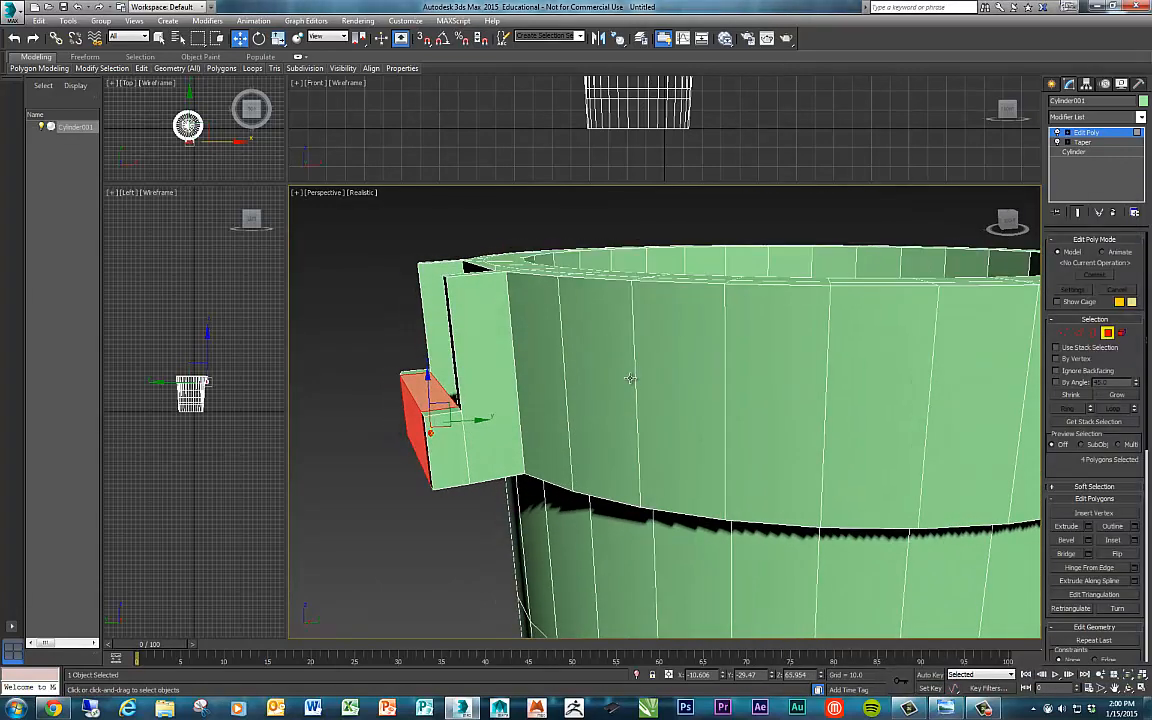
# Compare the bridged handle with the trash can photo and switch to vertex editing for the support tops.
pyautogui.click(947, 709)
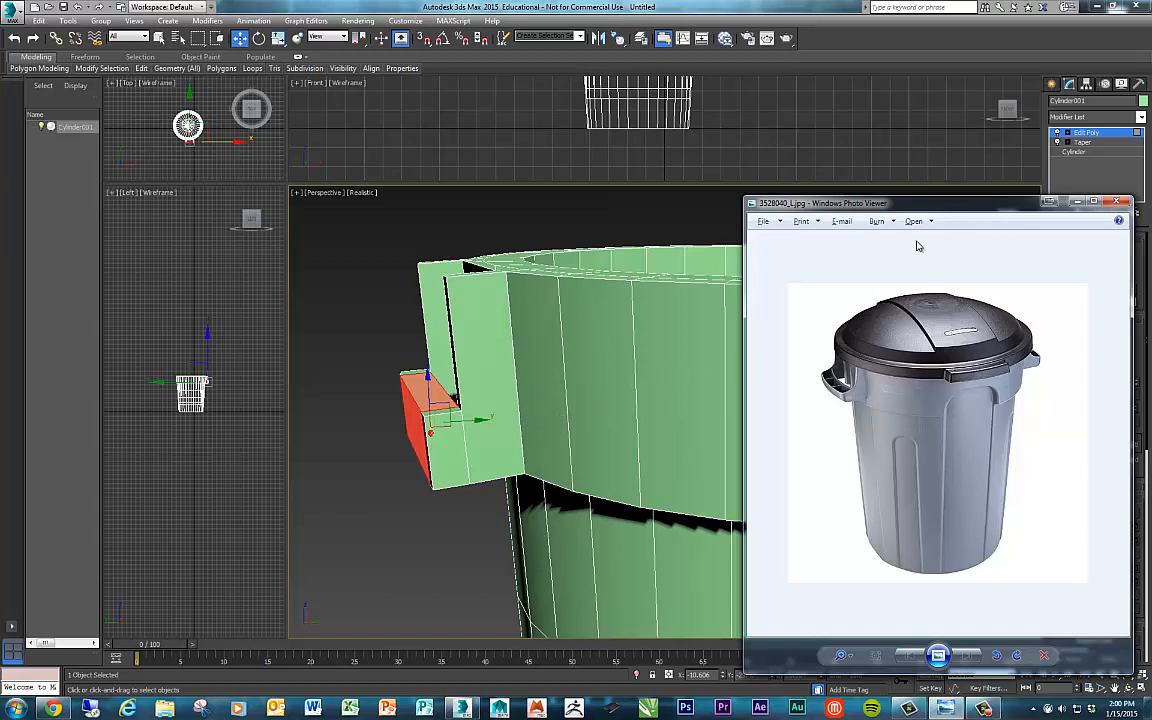
pyautogui.moveTo(884, 210); pyautogui.dragTo(1151, 207)
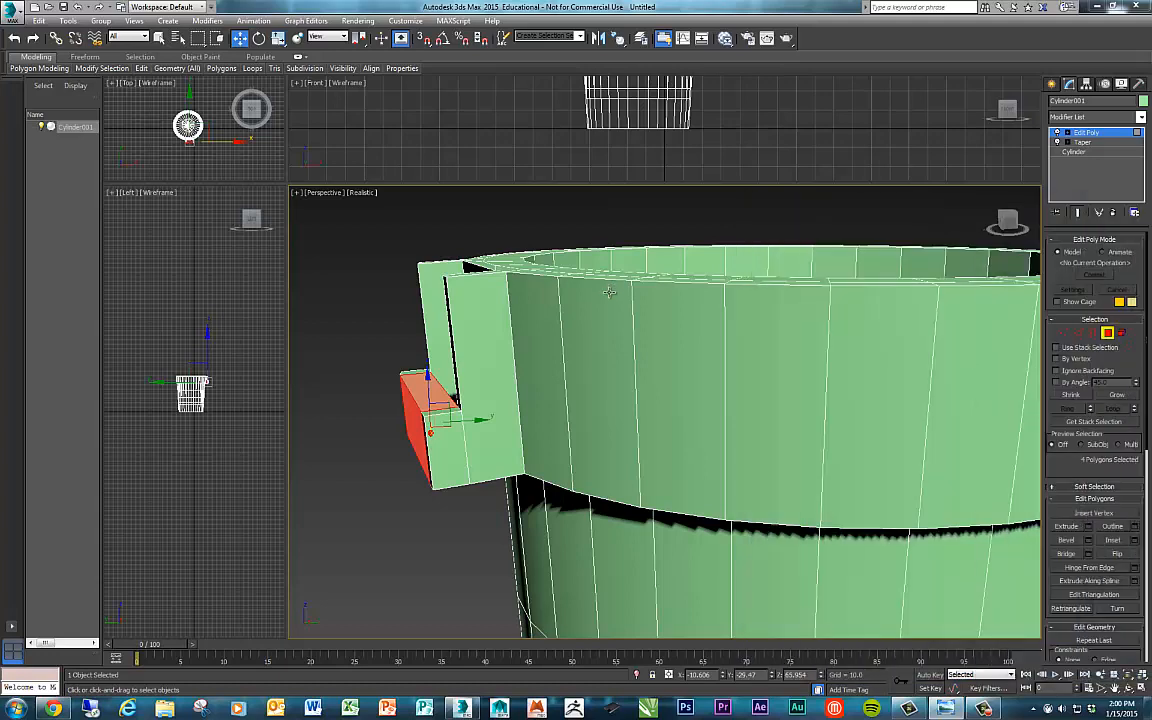
pyautogui.keyDown('alt'); pyautogui.moveTo(609, 291); pyautogui.dragTo(598, 325, button='middle'); pyautogui.keyUp('alt')
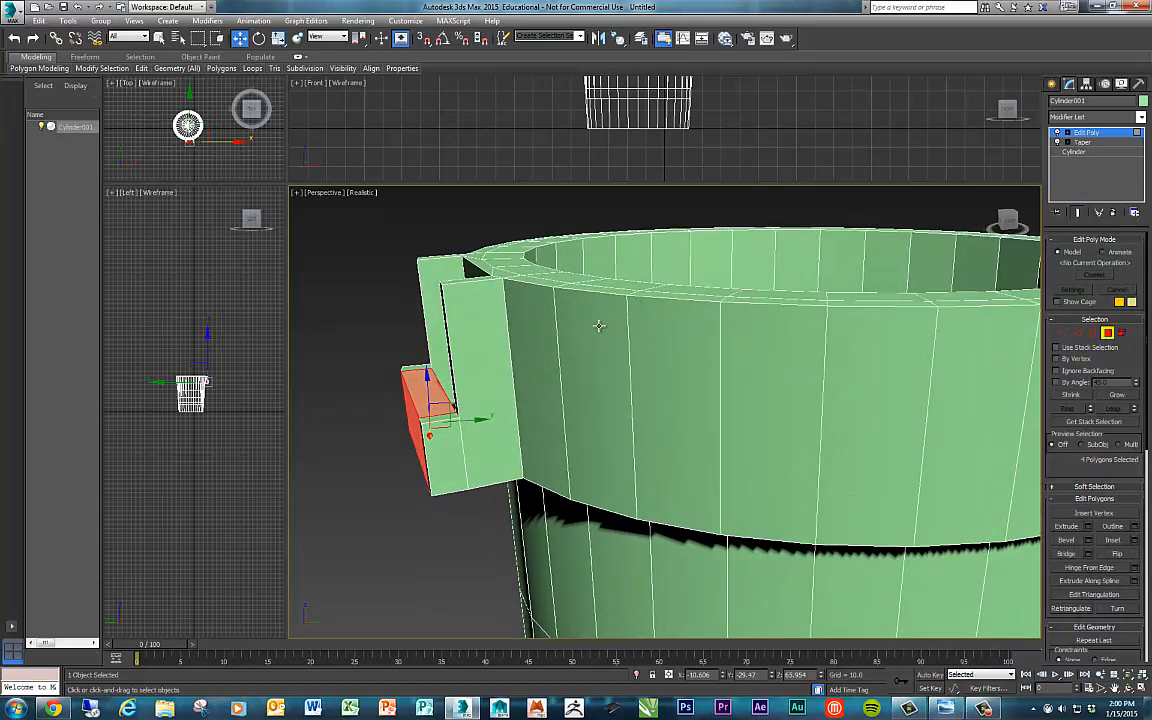
pyautogui.press('1')
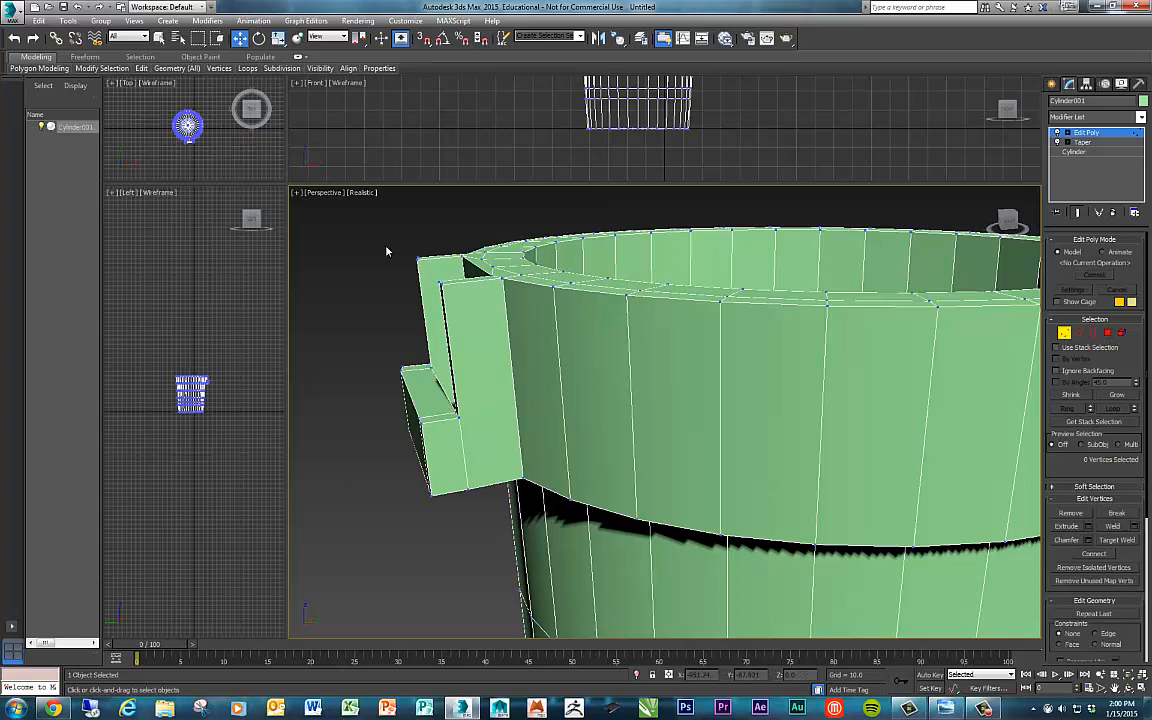
pyautogui.keyDown('alt'); pyautogui.moveTo(503, 282); pyautogui.dragTo(514, 289, button='middle'); pyautogui.keyUp('alt')
pyautogui.scroll(3, 485, 328)
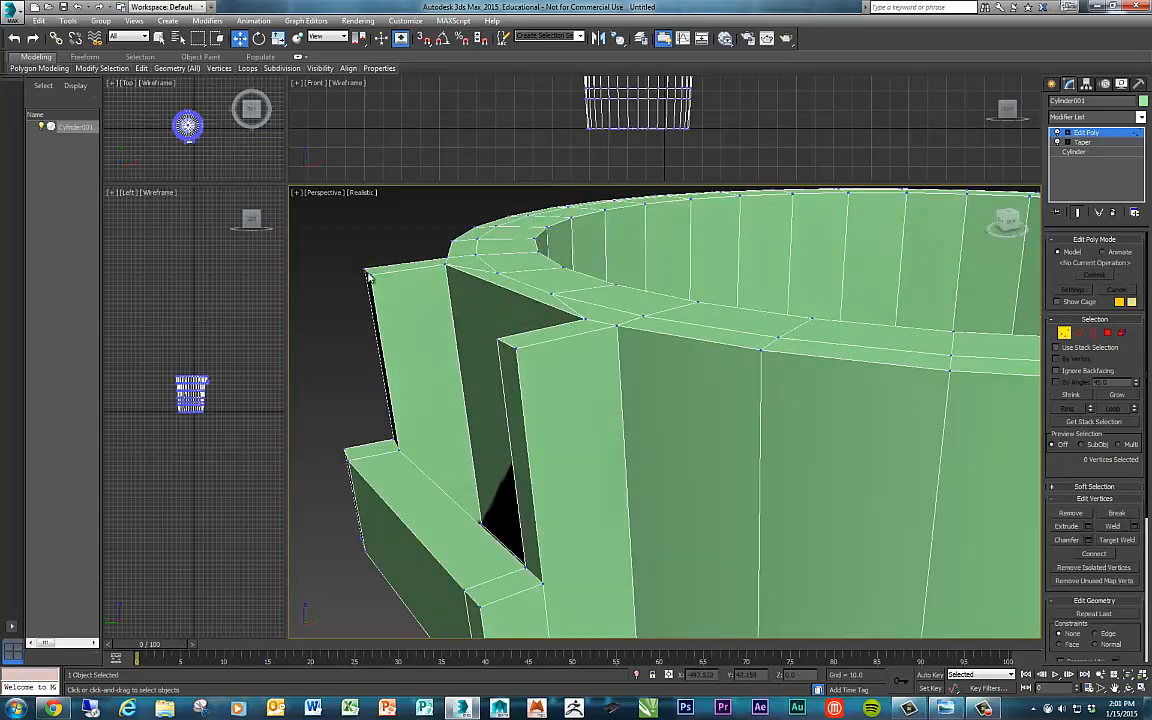
pyautogui.moveTo(442, 314)
pyautogui.keyDown('alt'); pyautogui.mouseDown(button='middle')
pyautogui.moveTo(433, 310)
pyautogui.moveTo(453, 313)
pyautogui.mouseUp(button='middle'); pyautogui.keyUp('alt')
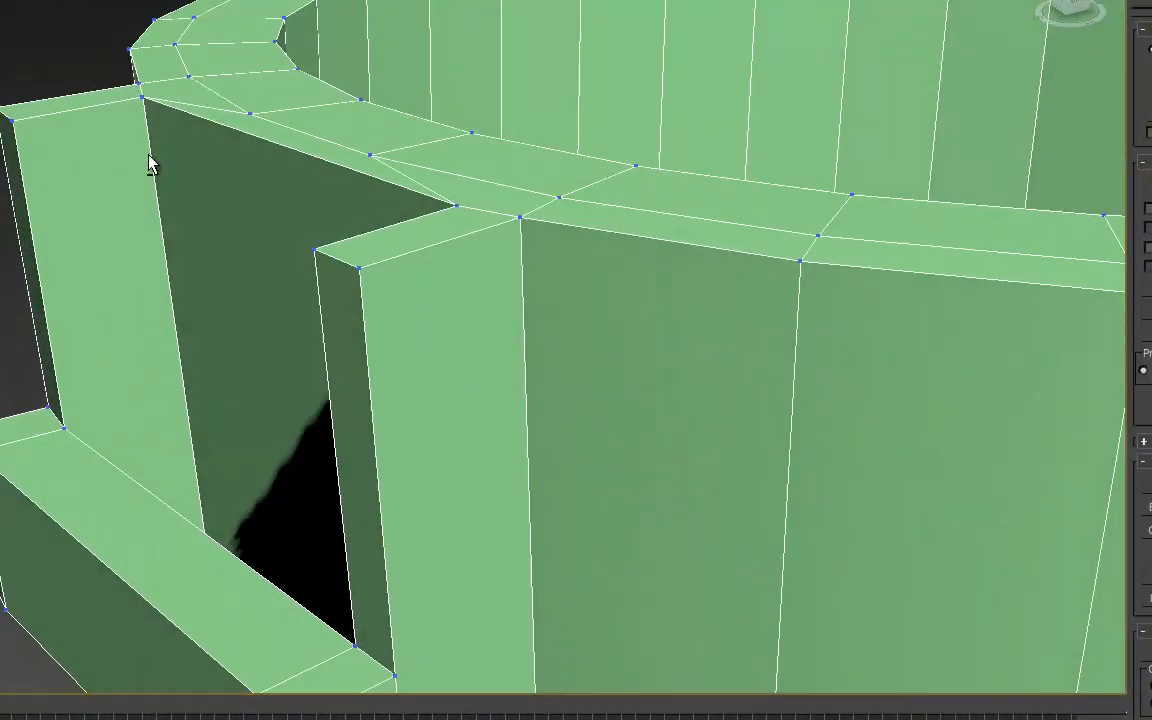
# Select the four outer top vertices of the two handle supports and move them inward close to the collar rim.
pyautogui.click(359, 268)
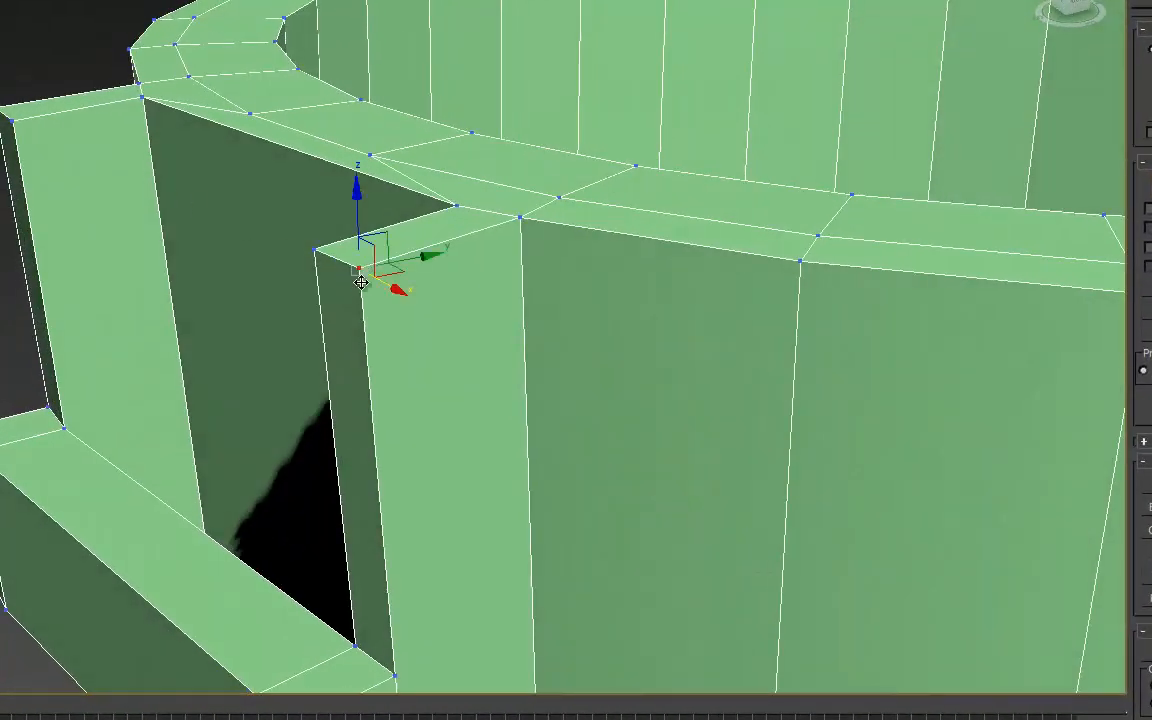
pyautogui.keyDown('ctrl'); pyautogui.click(314, 250); pyautogui.keyUp('ctrl')
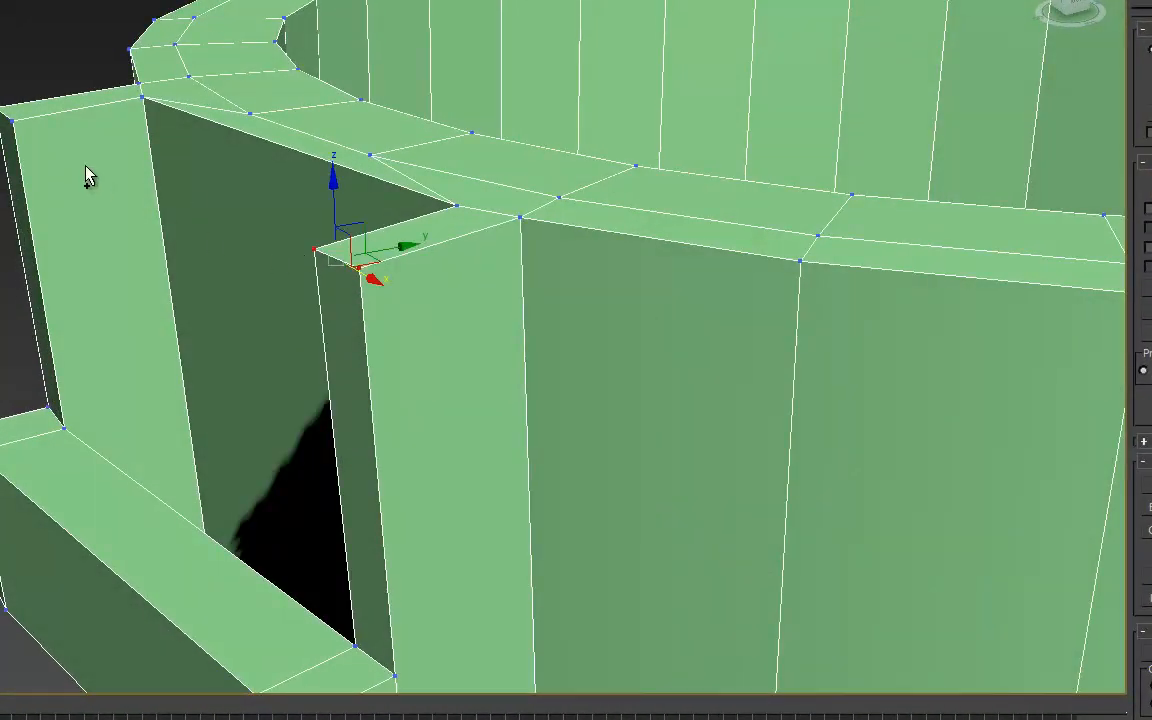
pyautogui.keyDown('ctrl'); pyautogui.click(9, 119); pyautogui.keyUp('ctrl')
pyautogui.moveTo(343, 219)
pyautogui.keyDown('alt'); pyautogui.mouseDown(button='middle')
pyautogui.moveTo(345, 231)
pyautogui.moveTo(330, 216)
pyautogui.mouseUp(button='middle'); pyautogui.keyUp('alt')
pyautogui.click(110, 82)
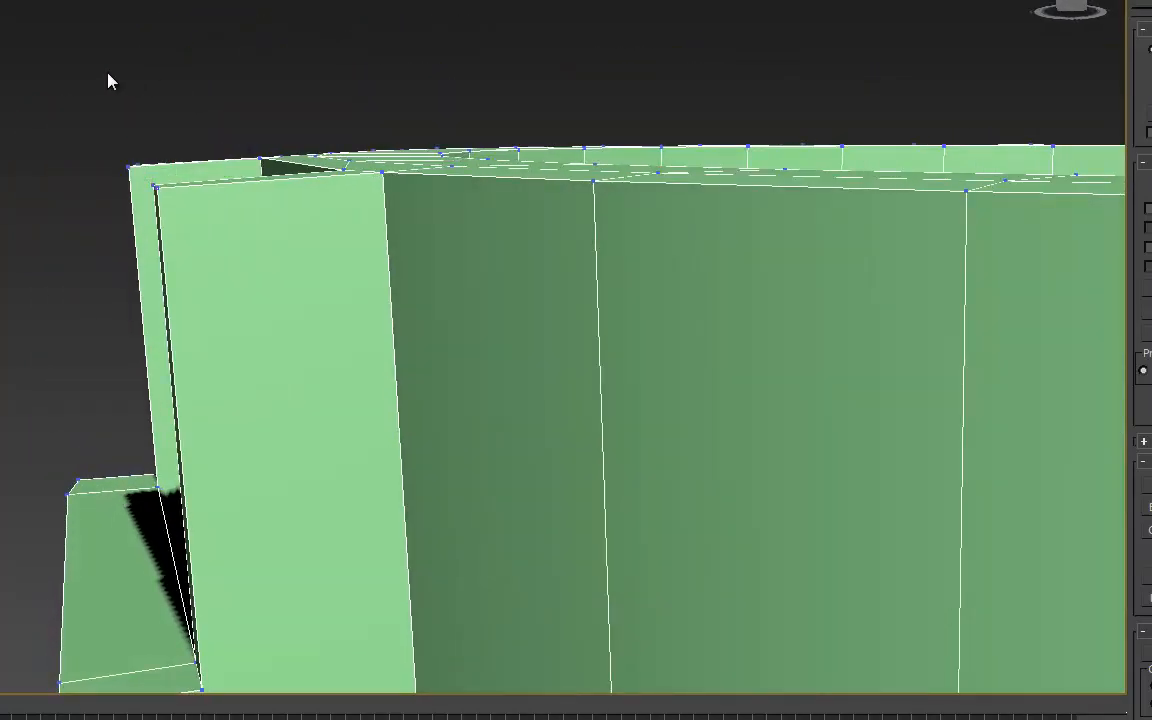
pyautogui.moveTo(163, 222); pyautogui.dragTo(203, 252)
pyautogui.keyDown('alt'); pyautogui.moveTo(306, 350); pyautogui.dragTo(432, 390, button='middle'); pyautogui.keyUp('alt')
pyautogui.keyDown('alt'); pyautogui.moveTo(271, 289); pyautogui.dragTo(253, 286, button='middle'); pyautogui.keyUp('alt')
pyautogui.scroll(-2, 289, 299)
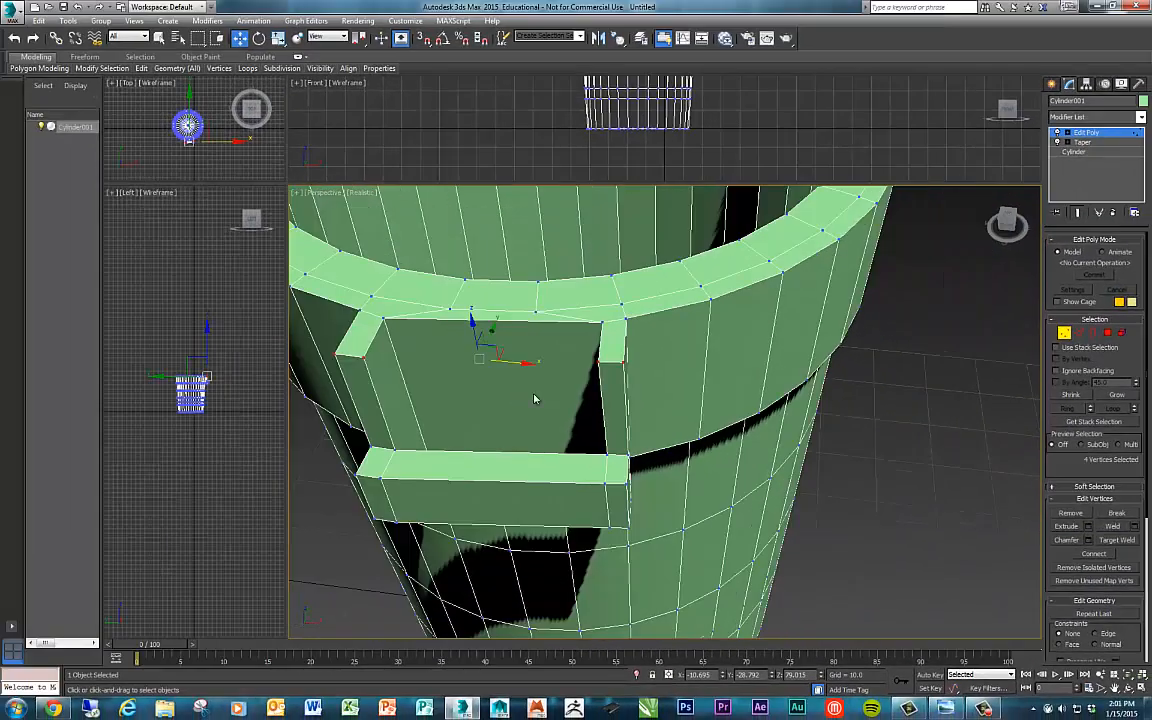
pyautogui.moveTo(492, 333); pyautogui.dragTo(504, 291)
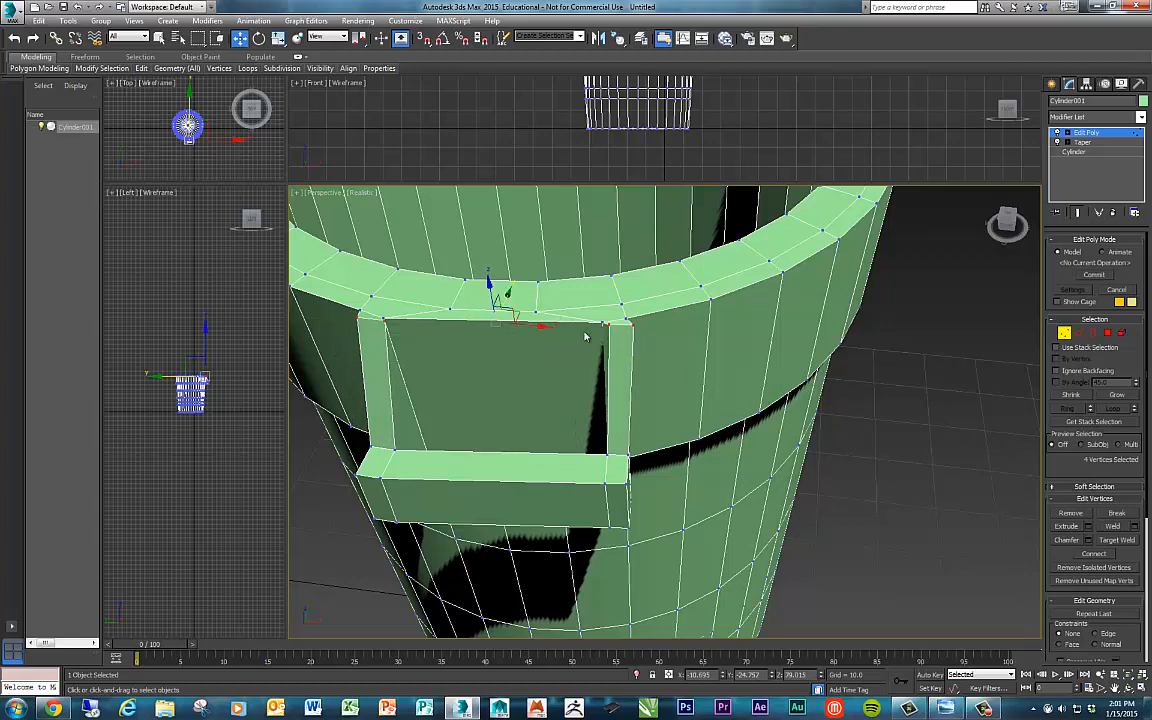
pyautogui.keyDown('alt'); pyautogui.moveTo(586, 334); pyautogui.dragTo(609, 417, button='middle'); pyautogui.keyUp('alt')
# Move one support's two outer top vertices slightly out from the rim and rotate them roughly parallel to the collar edge.
pyautogui.scroll(2, 583, 383)
pyautogui.scroll(-3, 586, 391)
pyautogui.scroll(4, 607, 406)
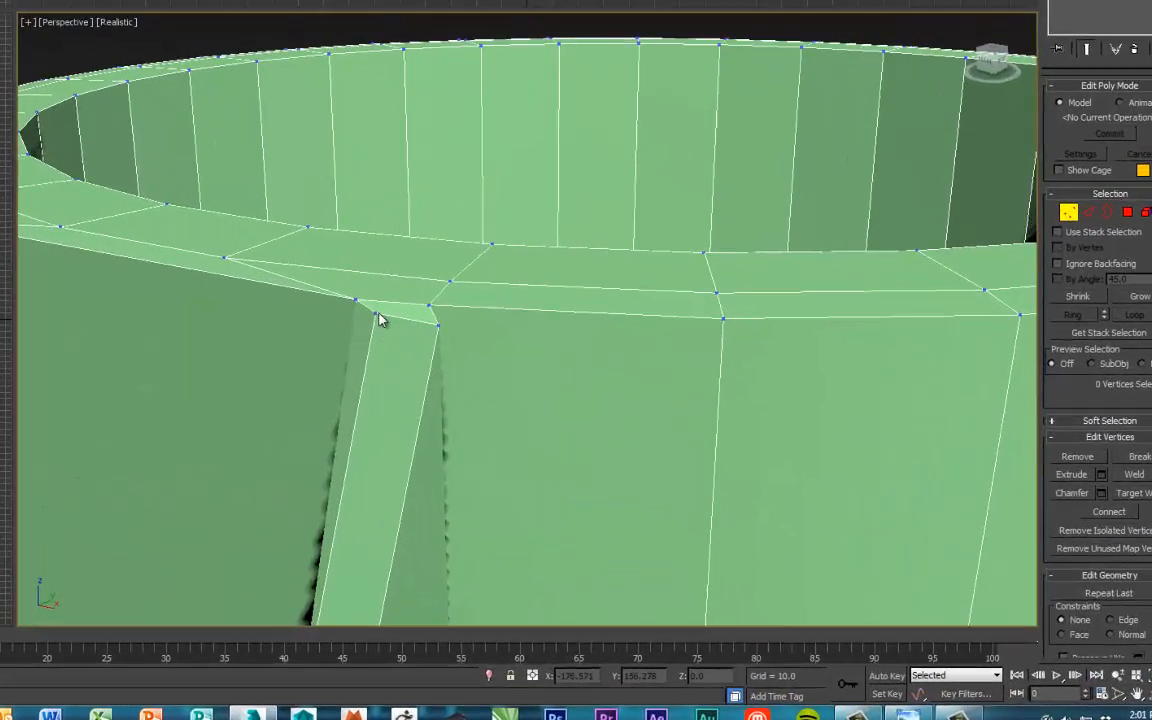
pyautogui.click(551, 406)
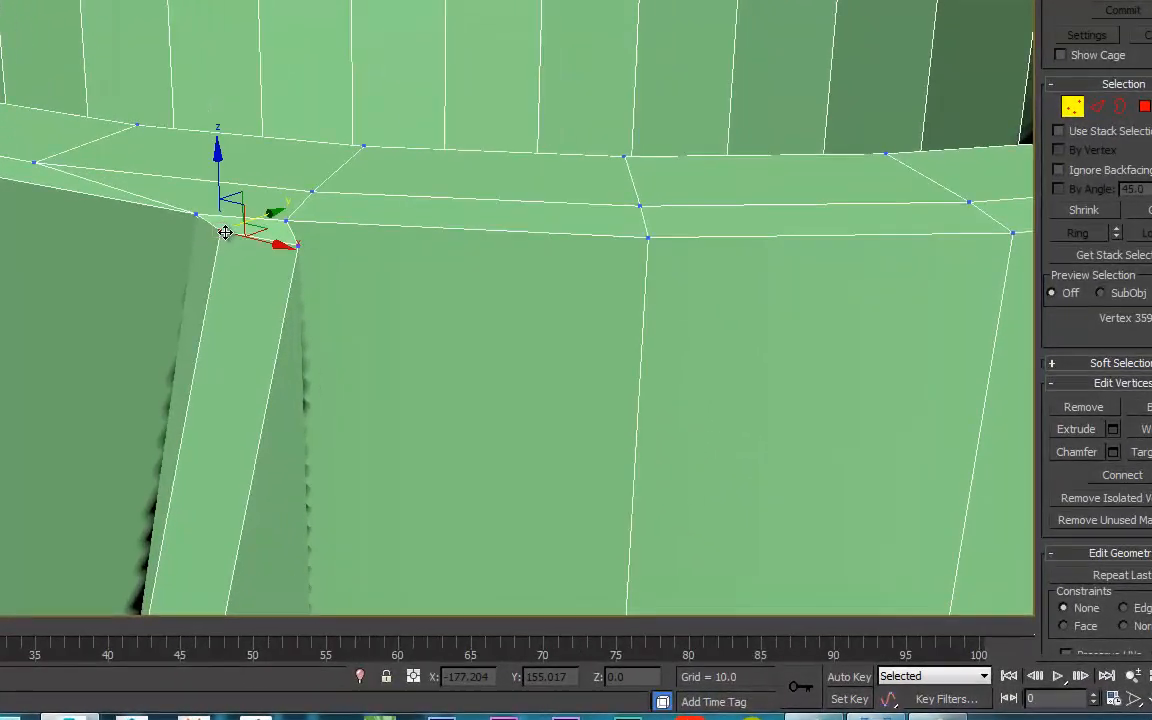
pyautogui.keyDown('ctrl'); pyautogui.click(295, 246); pyautogui.keyUp('ctrl')
pyautogui.keyDown('alt'); pyautogui.moveTo(339, 275); pyautogui.dragTo(378, 354, button='middle'); pyautogui.keyUp('alt')
pyautogui.moveTo(326, 259); pyautogui.dragTo(299, 257)
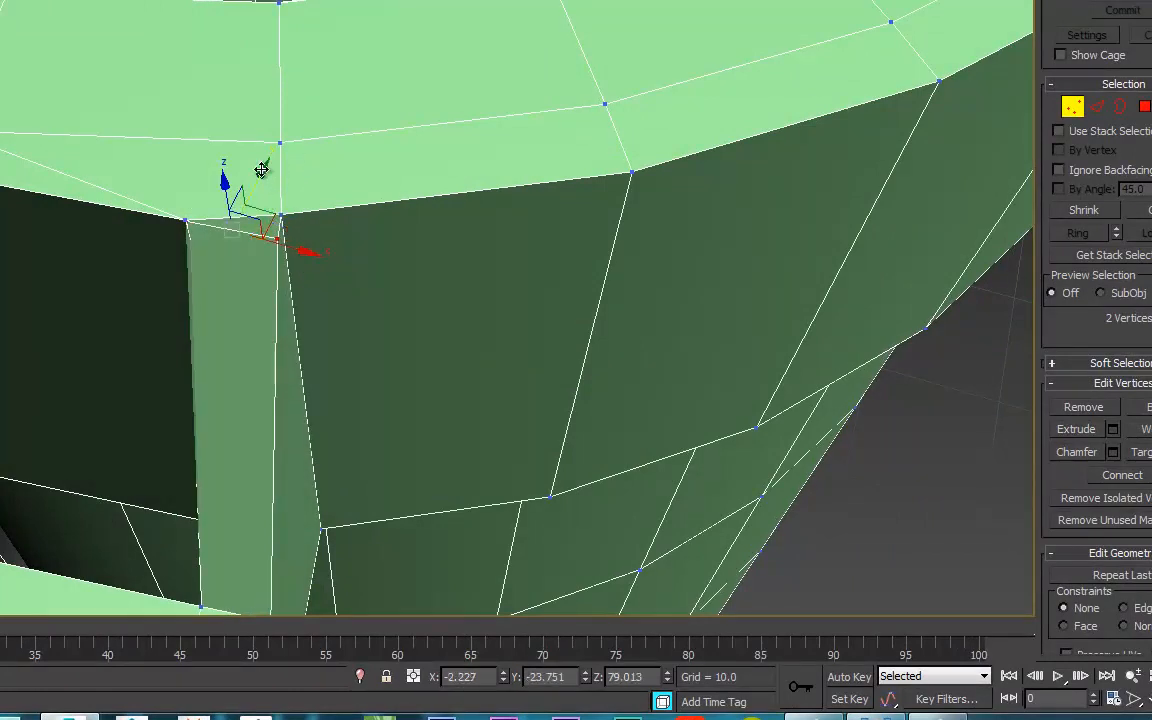
pyautogui.moveTo(267, 172); pyautogui.dragTo(260, 179)
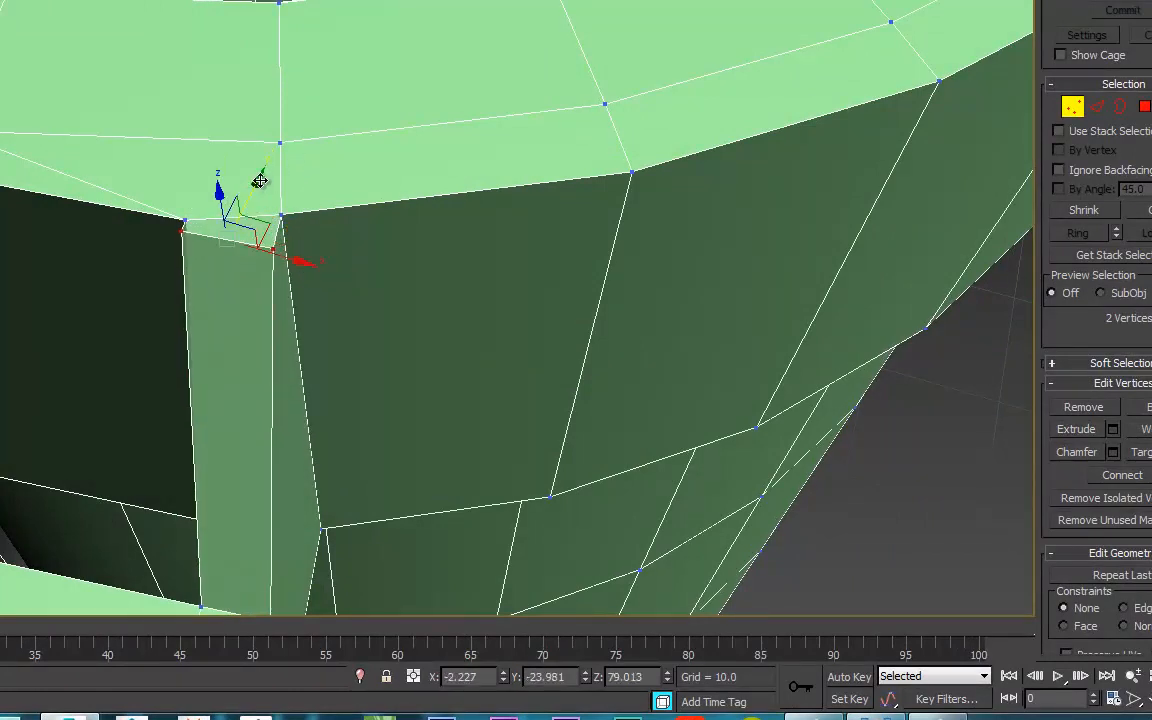
pyautogui.press('e')
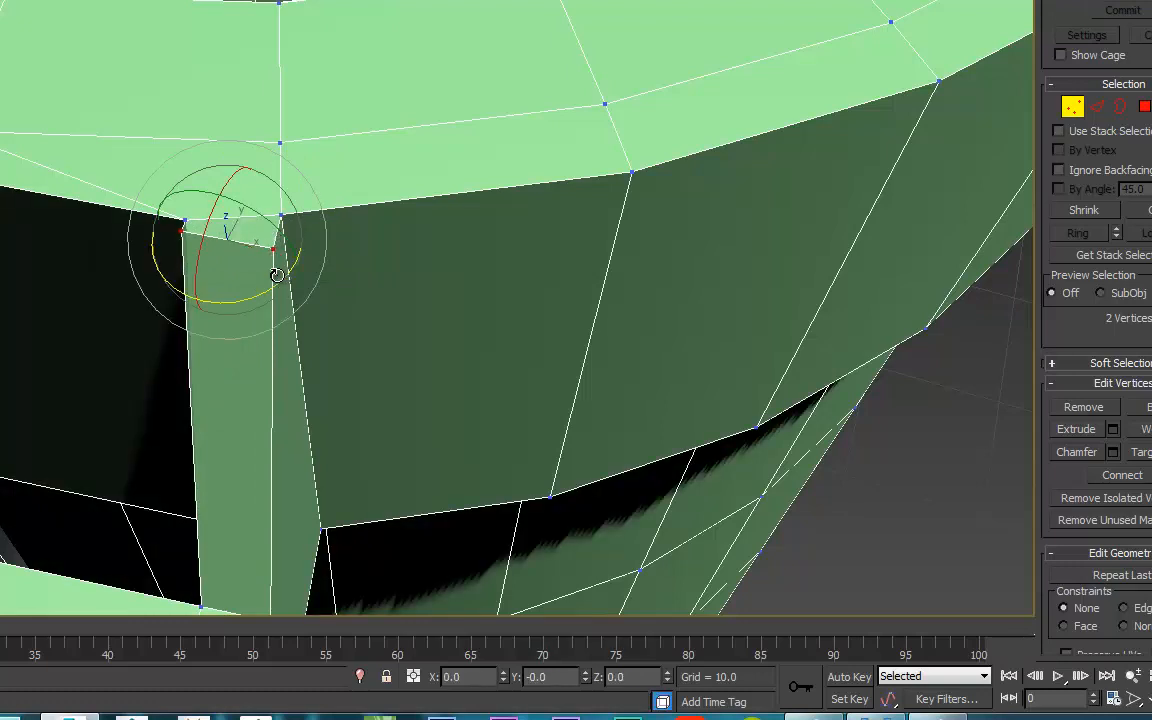
pyautogui.moveTo(284, 283); pyautogui.dragTo(320, 271)
pyautogui.press('w')
# Select the other handle support's two outer top vertices and rotate them parallel to the collar edge.
pyautogui.keyDown('alt'); pyautogui.moveTo(463, 275); pyautogui.dragTo(194, 134, button='middle'); pyautogui.keyUp('alt')
pyautogui.moveTo(197, 188); pyautogui.dragTo(571, 183, button='middle')
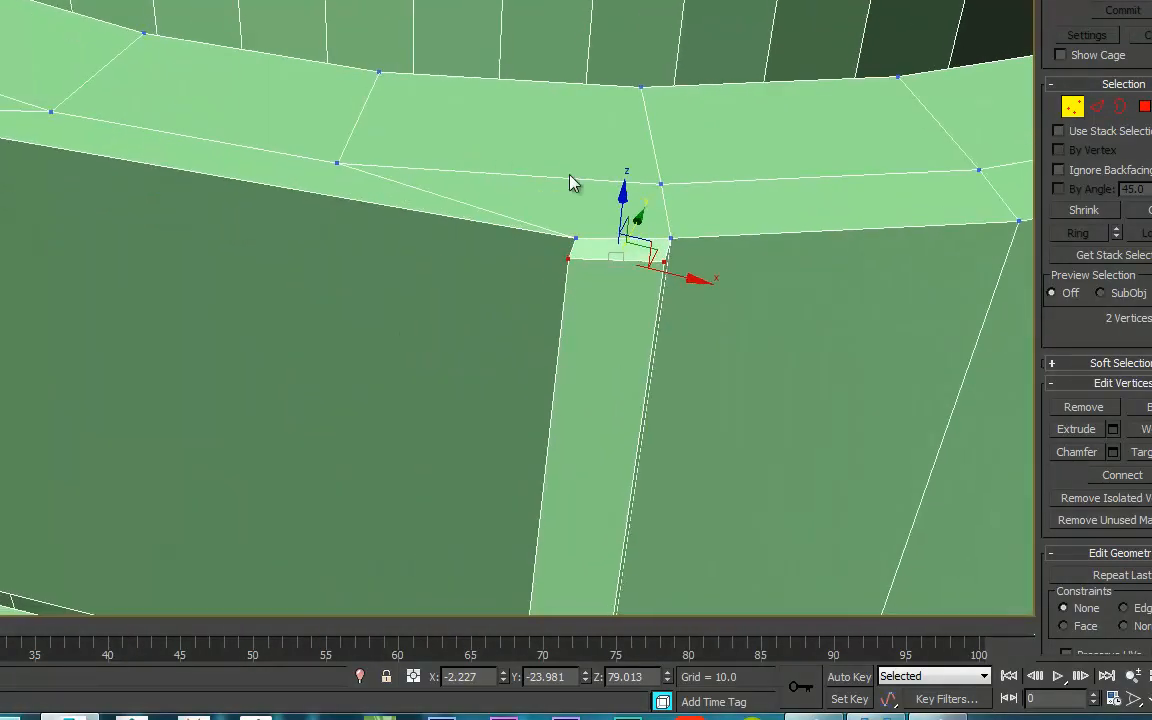
pyautogui.moveTo(257, 160); pyautogui.dragTo(700, 170, button='middle')
pyautogui.keyDown('alt'); pyautogui.moveTo(205, 176); pyautogui.dragTo(280, 108, button='middle'); pyautogui.keyUp('alt')
pyautogui.click(208, 182)
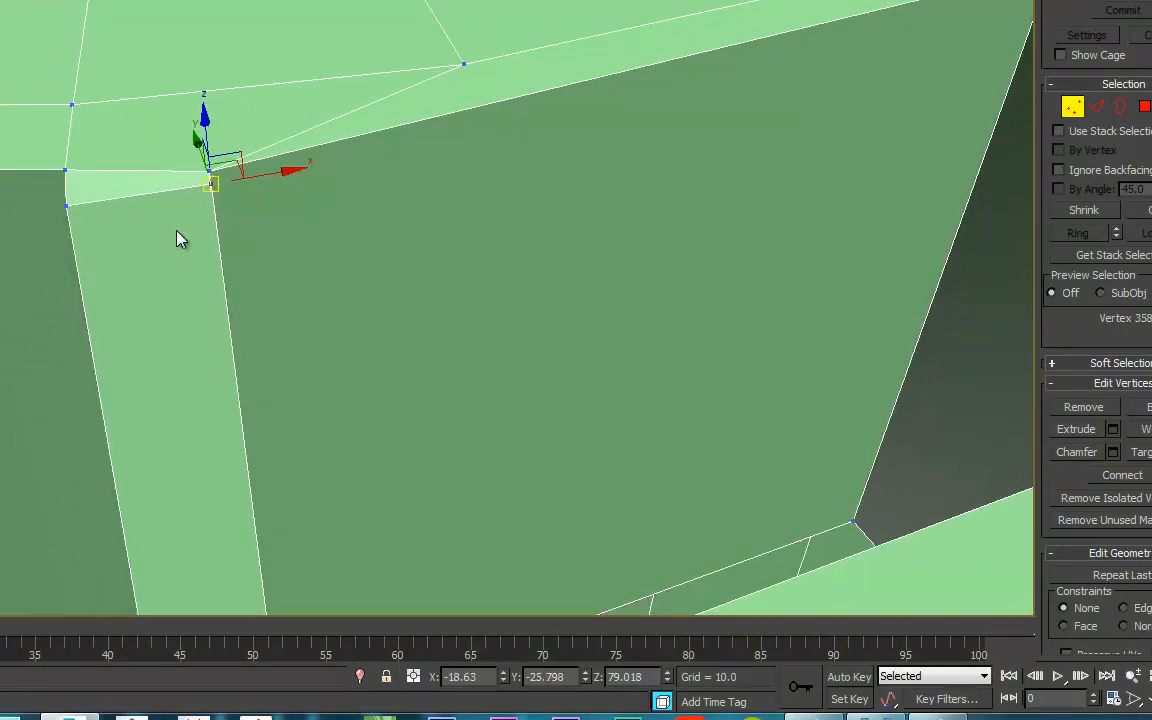
pyautogui.keyDown('ctrl'); pyautogui.click(64, 207); pyautogui.keyUp('ctrl')
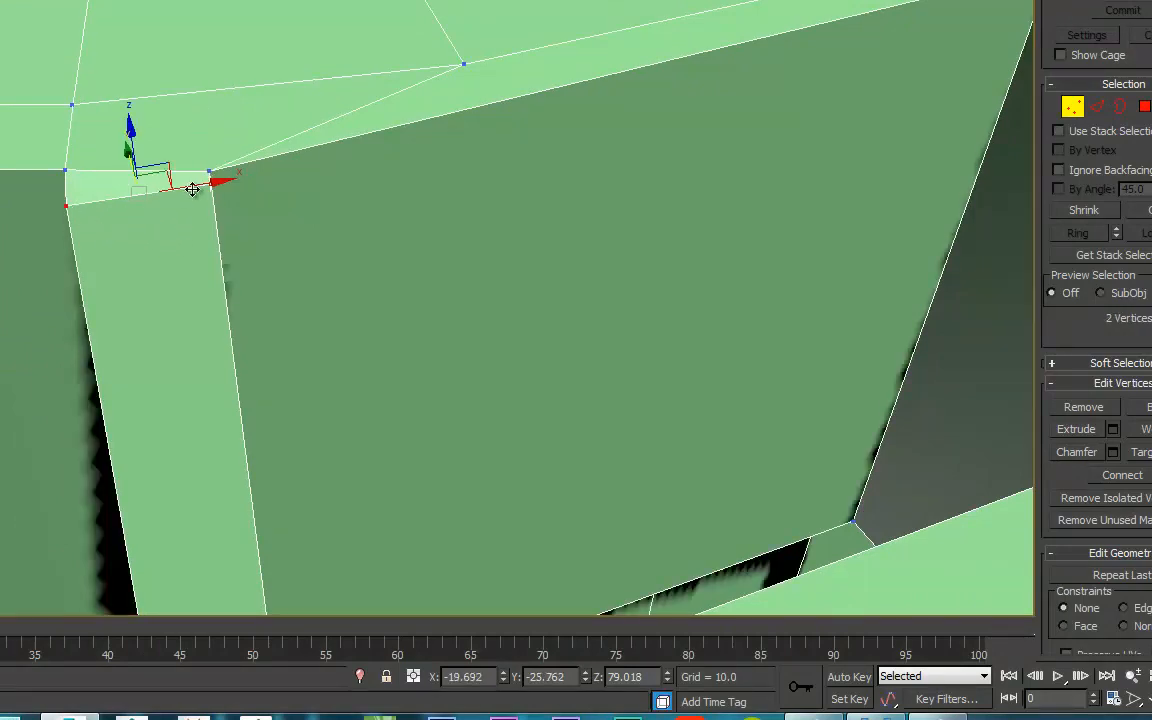
pyautogui.press('e')
pyautogui.moveTo(198, 219); pyautogui.dragTo(176, 236)
pyautogui.press('w')
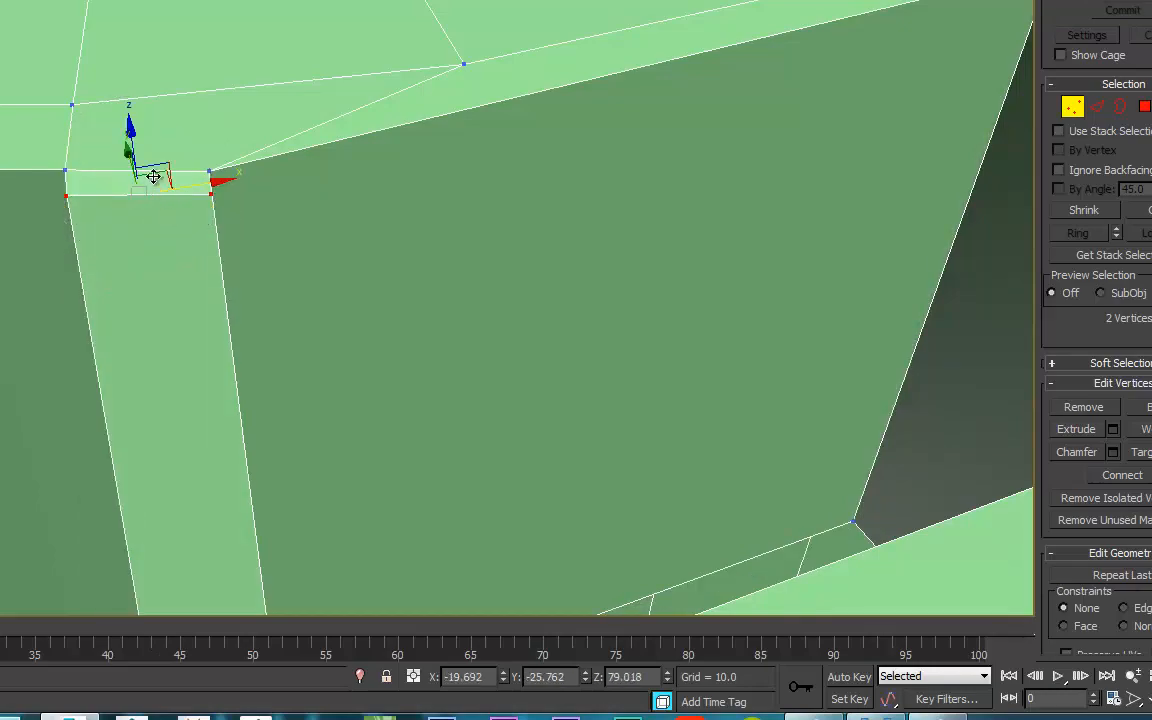
# Raise those two support vertices slightly to about Z 79.22 and move them slightly outward from the rim to about Y -25.84.
pyautogui.scroll(-5, 235, 175)
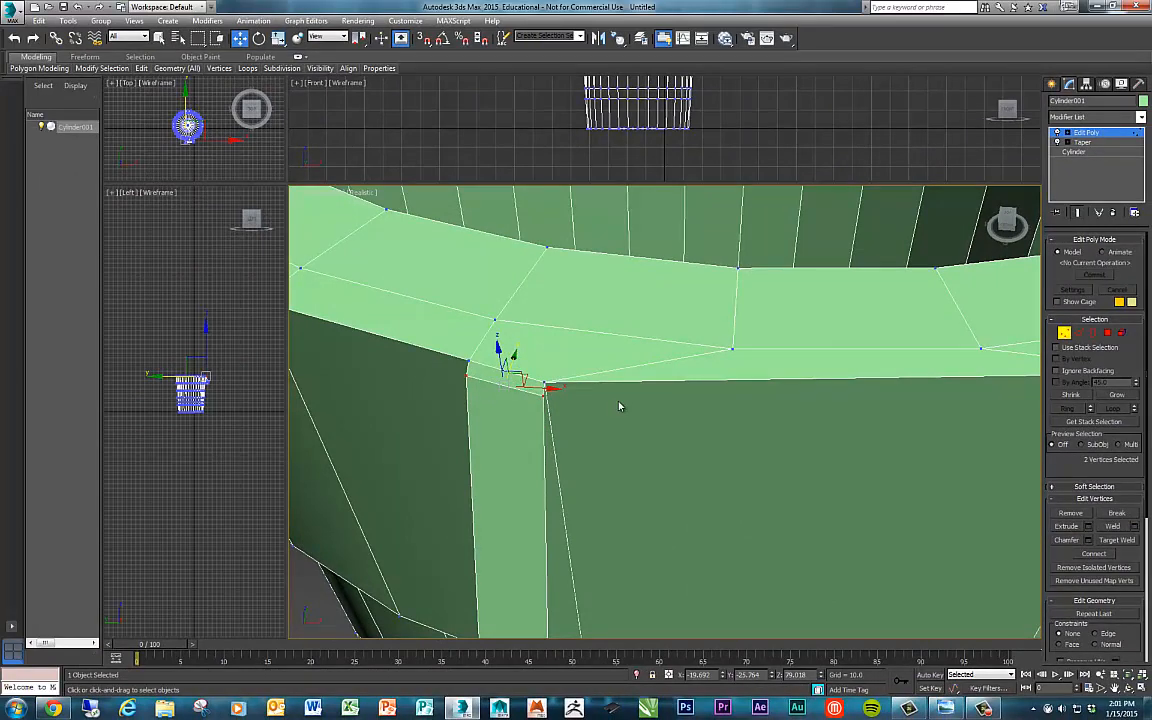
pyautogui.keyDown('alt'); pyautogui.moveTo(620, 404); pyautogui.dragTo(669, 354, button='middle'); pyautogui.keyUp('alt')
pyautogui.moveTo(576, 281); pyautogui.dragTo(576, 274)
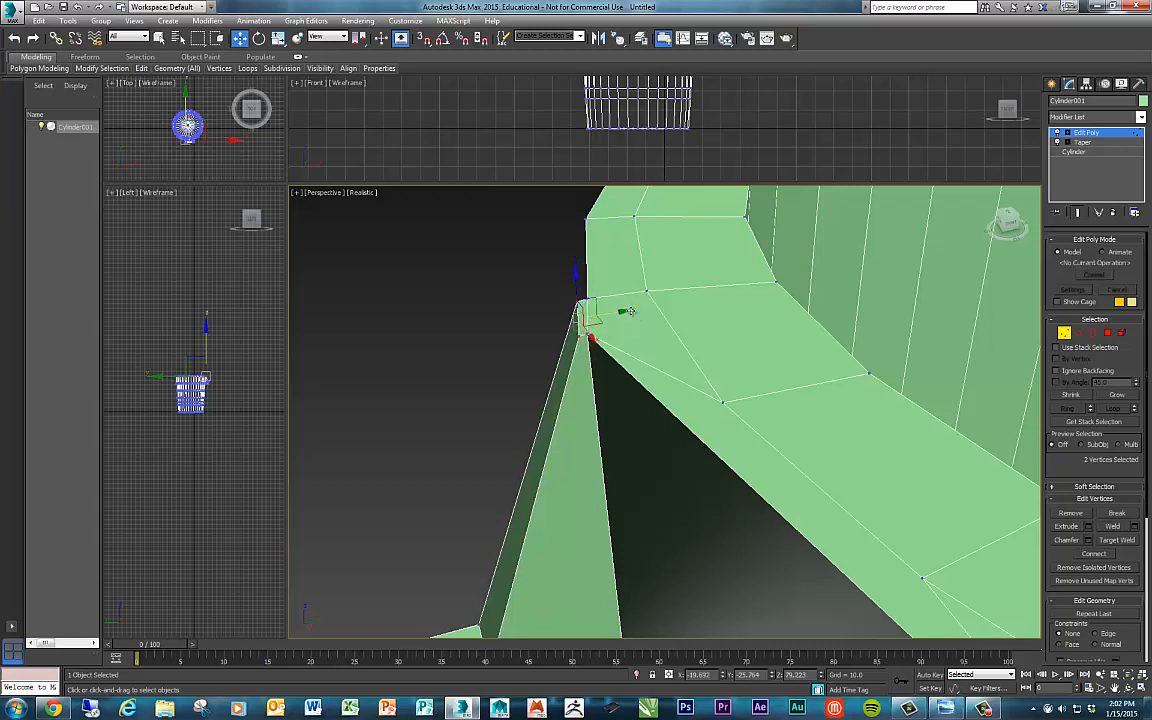
pyautogui.moveTo(628, 311); pyautogui.dragTo(623, 311)
# Select the eight top vertices of the handle's grip bar and lower them to about Z 67.05.
pyautogui.scroll(-3, 586, 439)
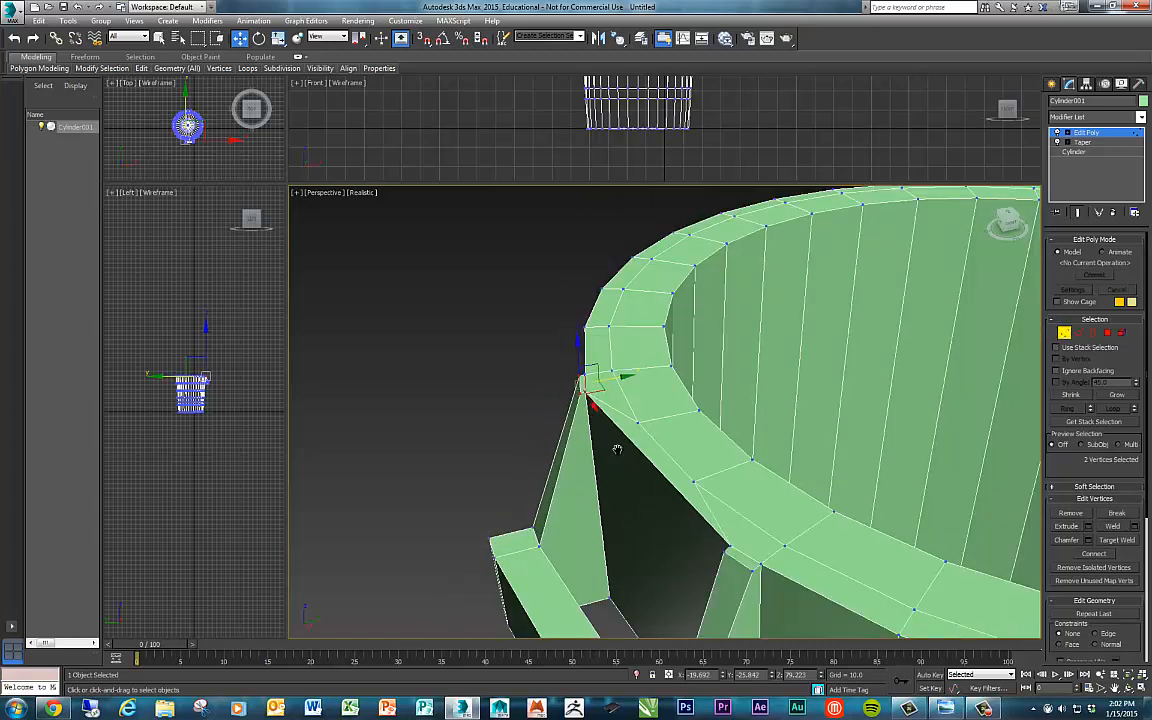
pyautogui.moveTo(617, 447); pyautogui.dragTo(571, 306, button='middle')
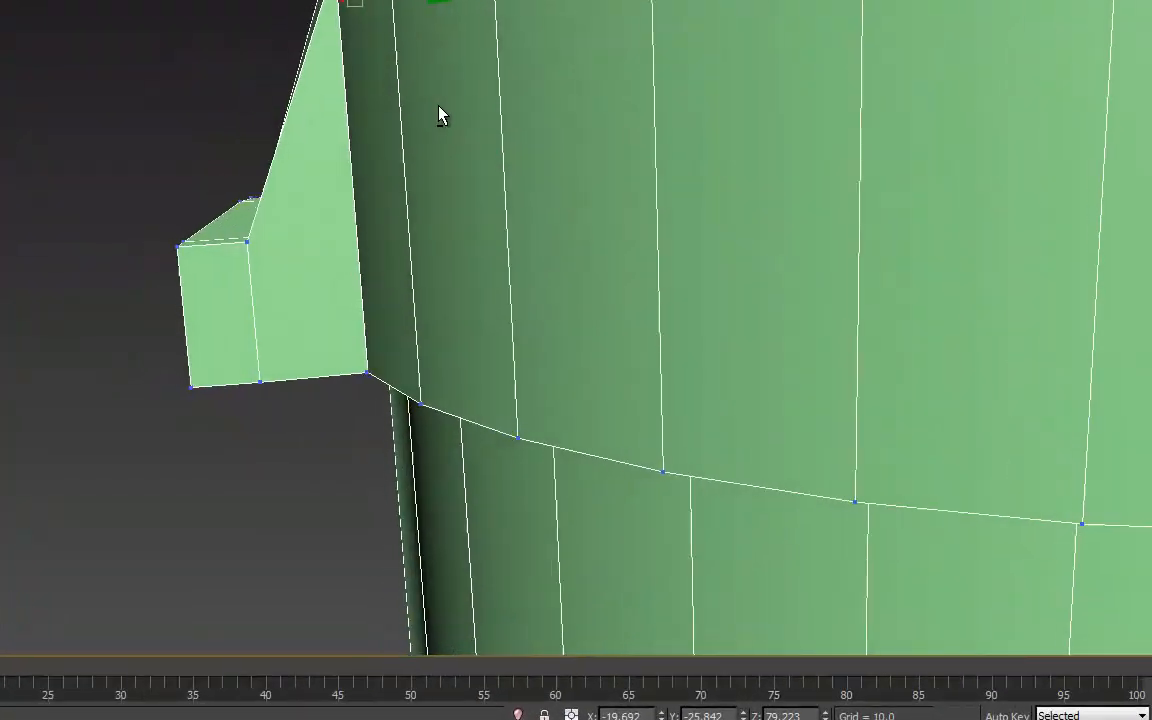
pyautogui.keyDown('alt'); pyautogui.moveTo(455, 117); pyautogui.dragTo(268, 305, button='middle'); pyautogui.keyUp('alt')
pyautogui.keyDown('alt'); pyautogui.moveTo(222, 152); pyautogui.dragTo(112, 143, button='middle'); pyautogui.keyUp('alt')
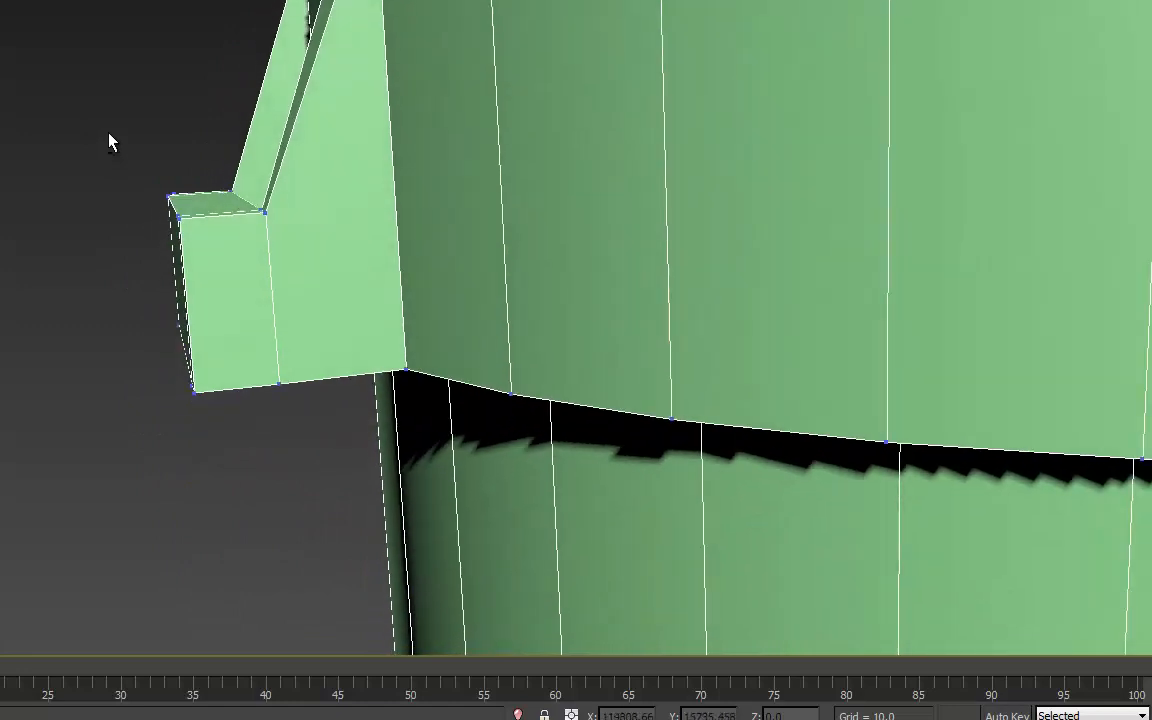
pyautogui.moveTo(95, 129); pyautogui.dragTo(284, 257)
pyautogui.keyDown('alt'); pyautogui.moveTo(200, 277); pyautogui.dragTo(198, 226, button='middle'); pyautogui.keyUp('alt')
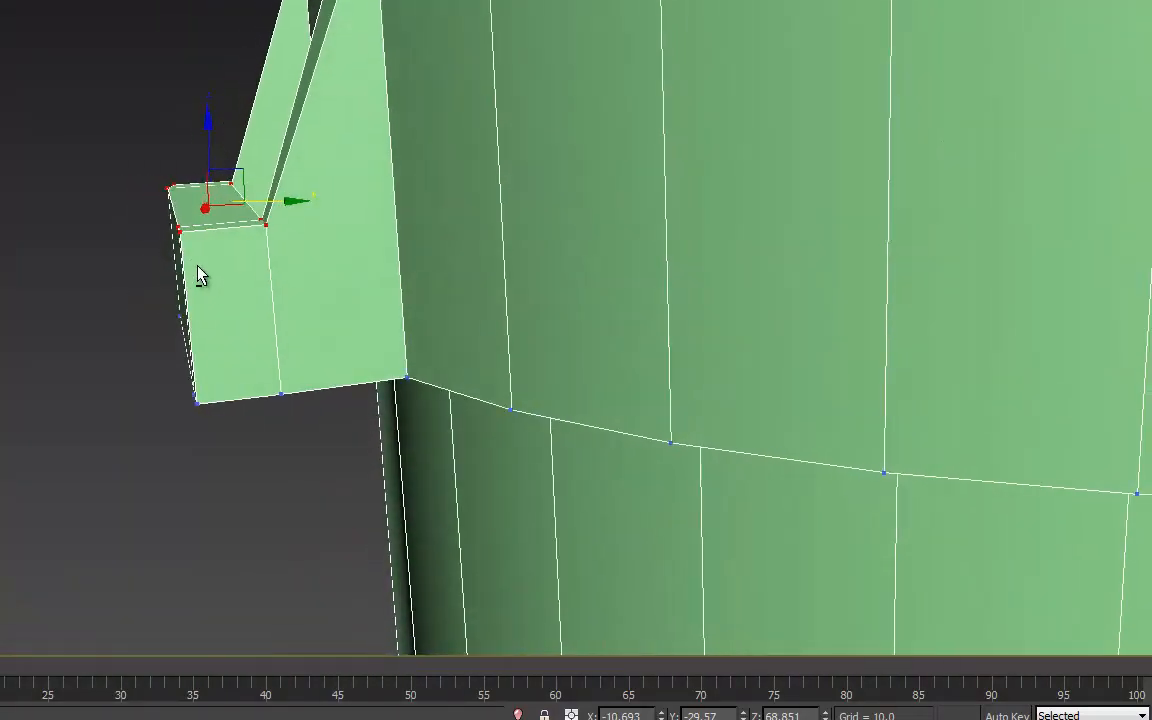
pyautogui.moveTo(216, 147); pyautogui.dragTo(222, 172)
pyautogui.keyDown('alt'); pyautogui.moveTo(222, 172); pyautogui.dragTo(415, 195, button='middle'); pyautogui.keyUp('alt')
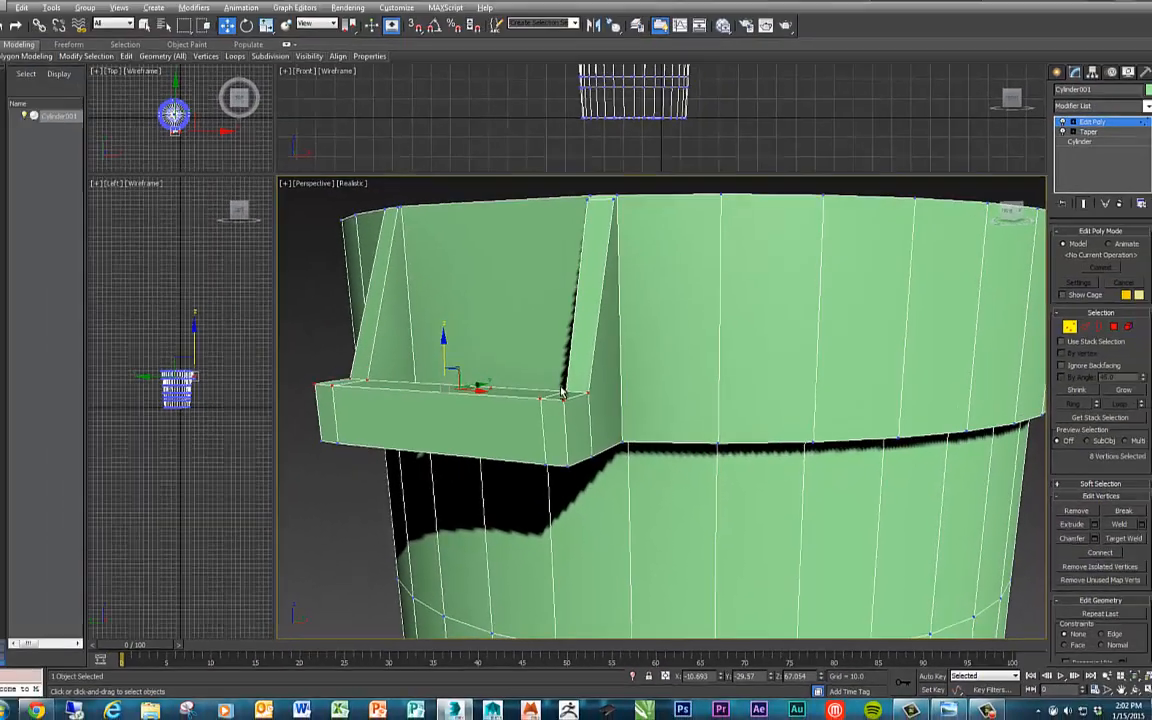
pyautogui.keyDown('alt'); pyautogui.moveTo(563, 393); pyautogui.dragTo(532, 402, button='middle'); pyautogui.keyUp('alt')
pyautogui.keyDown('alt'); pyautogui.moveTo(667, 407); pyautogui.dragTo(560, 390, button='middle'); pyautogui.keyUp('alt')
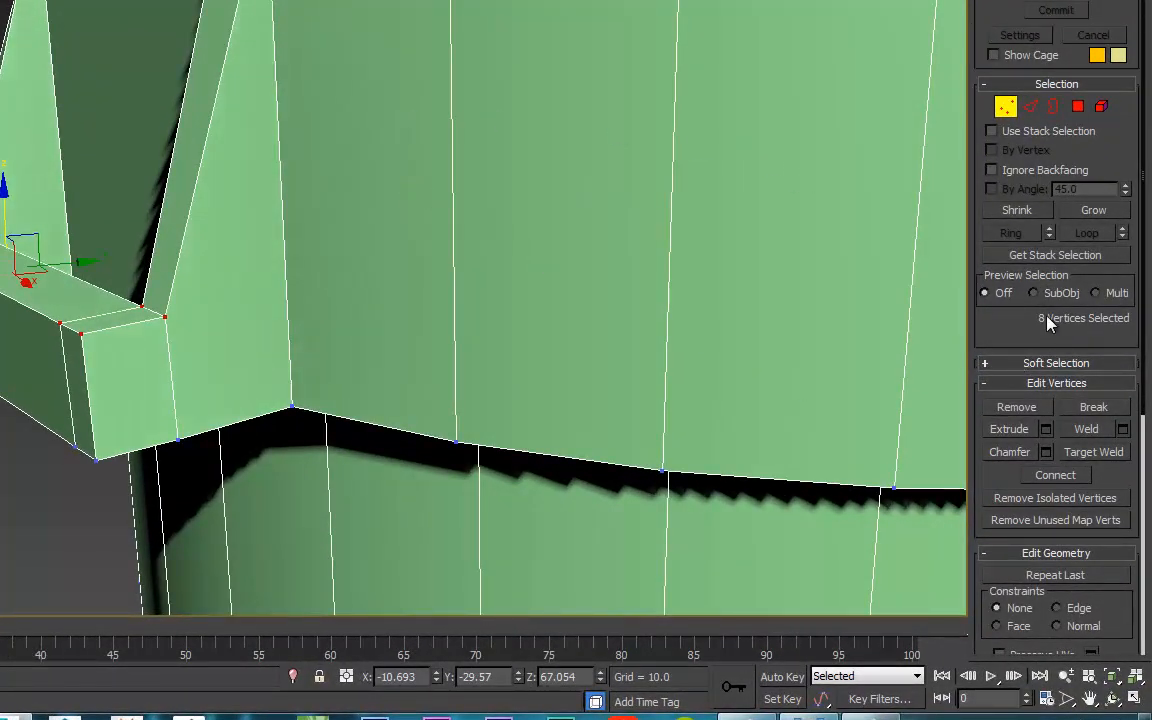
# Switch to edge editing and compare the handle's edges with the trash can reference photo.
pyautogui.click(1031, 109)
pyautogui.keyDown('alt'); pyautogui.moveTo(147, 203); pyautogui.dragTo(169, 201, button='middle'); pyautogui.keyUp('alt')
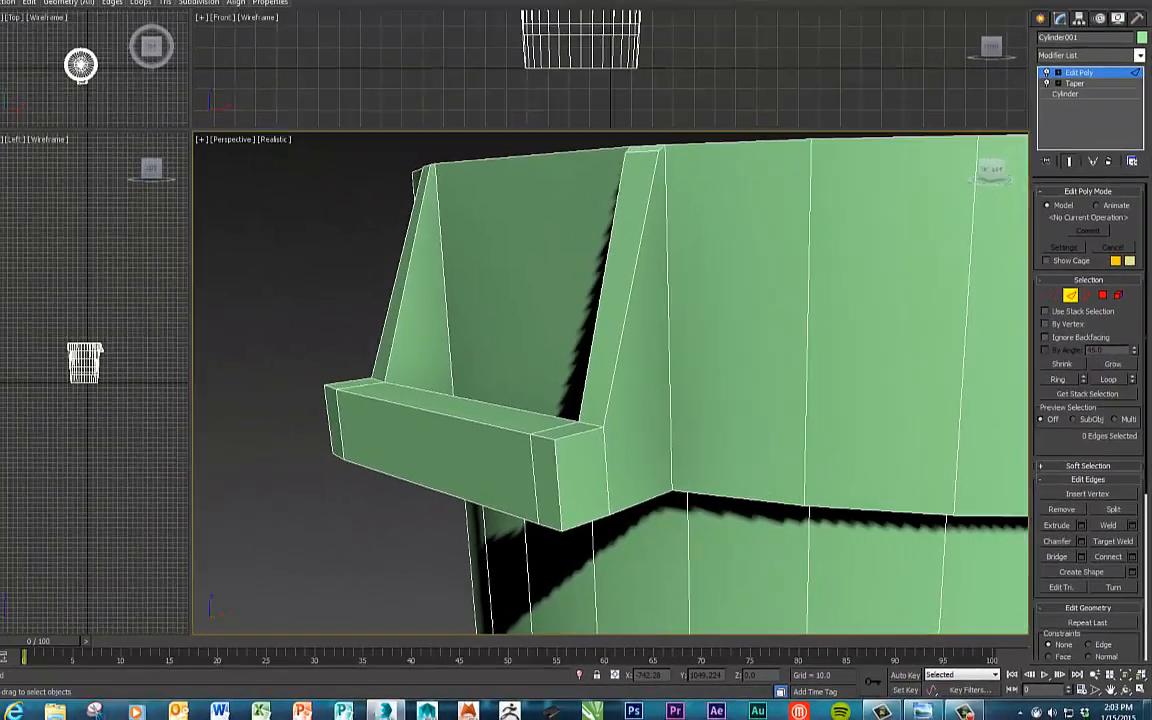
pyautogui.moveTo(1151, 200); pyautogui.dragTo(763, 194)
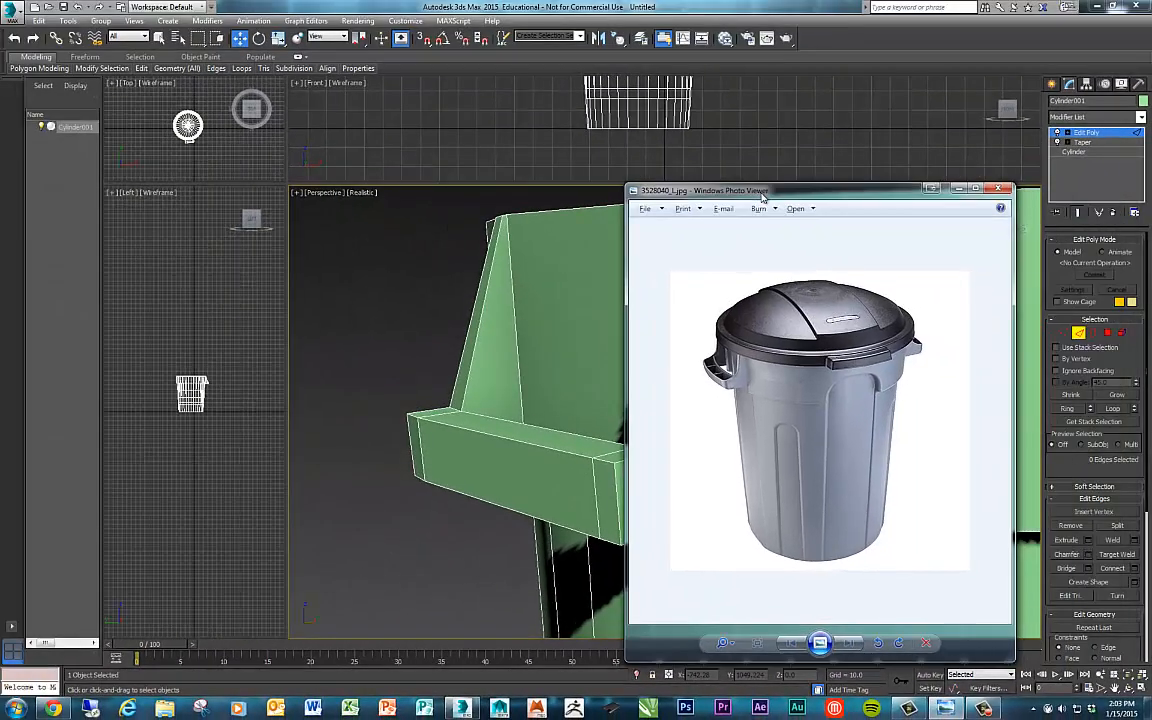
pyautogui.scroll(5, 789, 404)
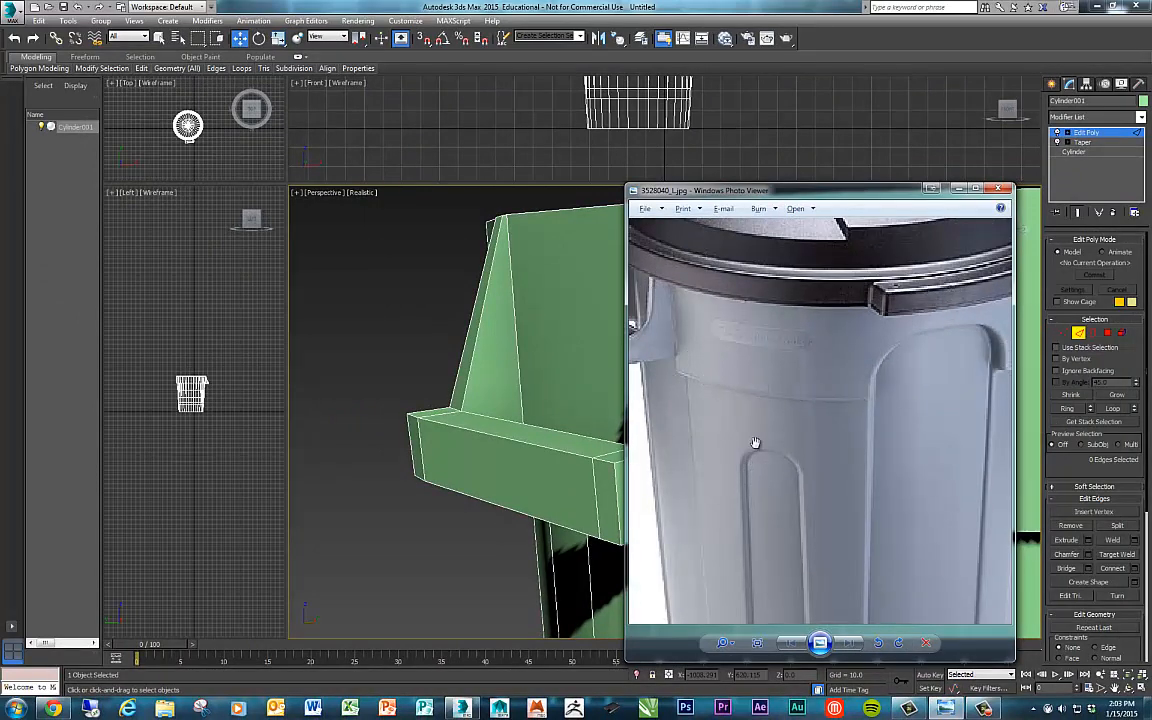
pyautogui.scroll(-5, 843, 275)
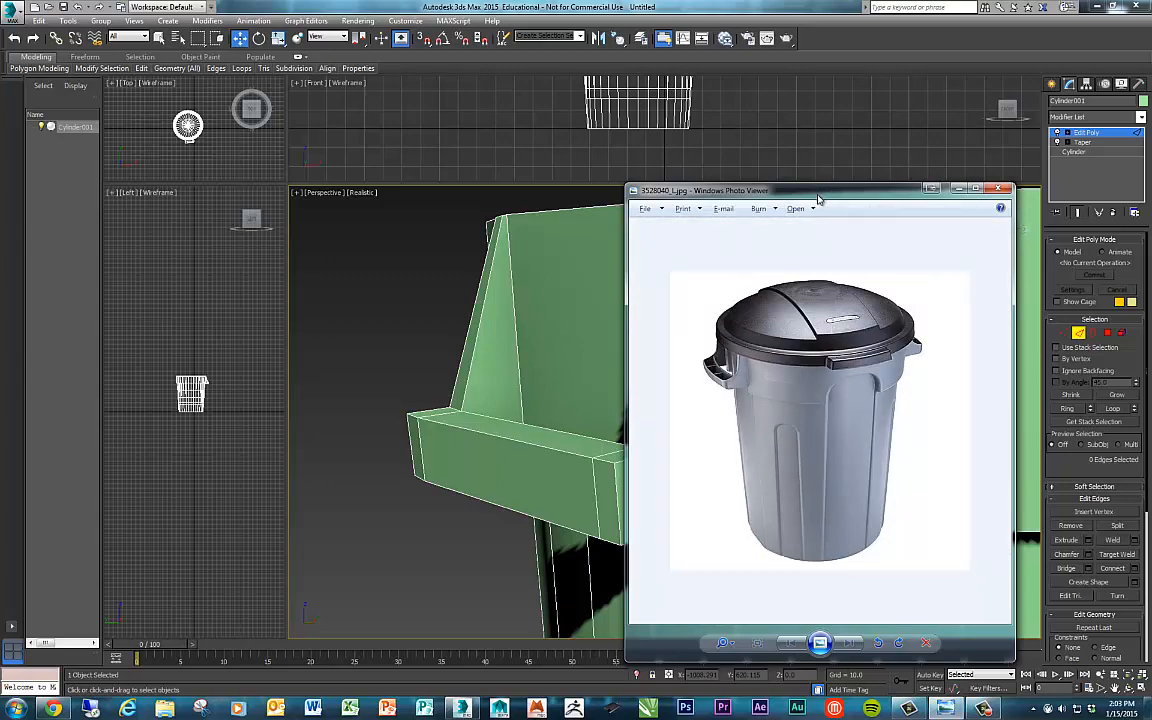
pyautogui.moveTo(818, 198); pyautogui.dragTo(1151, 192)
pyautogui.keyDown('alt'); pyautogui.moveTo(815, 392); pyautogui.dragTo(735, 455, button='middle'); pyautogui.keyUp('alt')
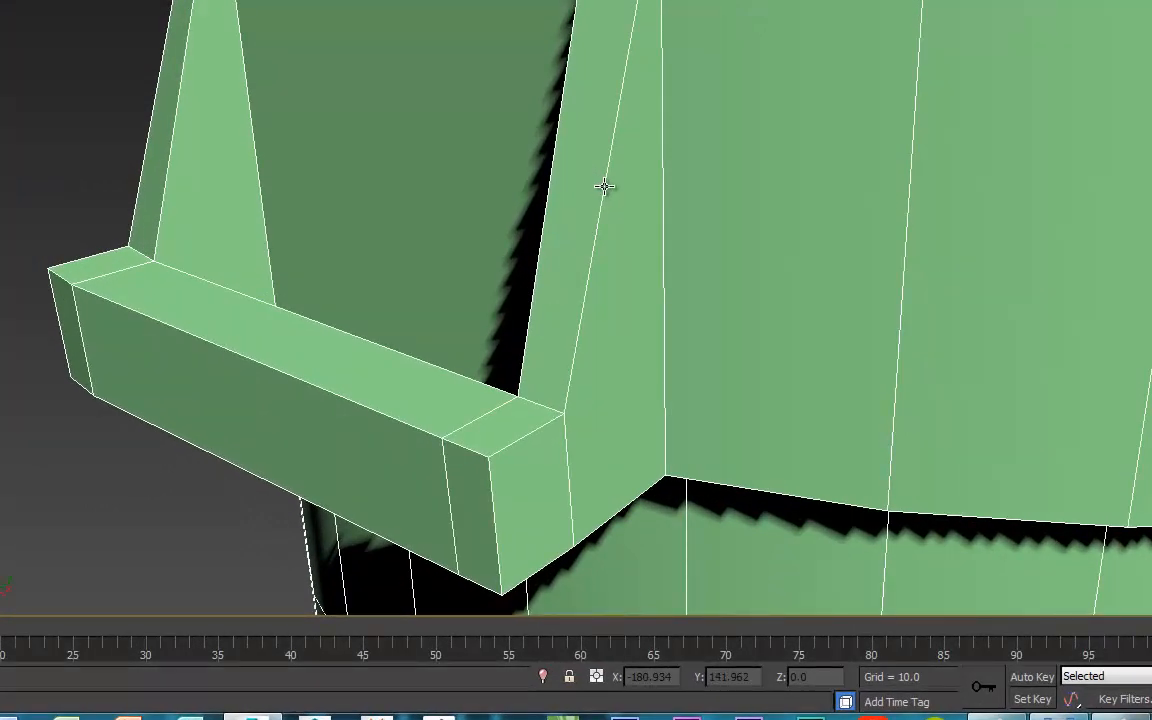
# Select the outer edges of both handle supports and the outer top edges around the grip bar.
pyautogui.click(604, 186)
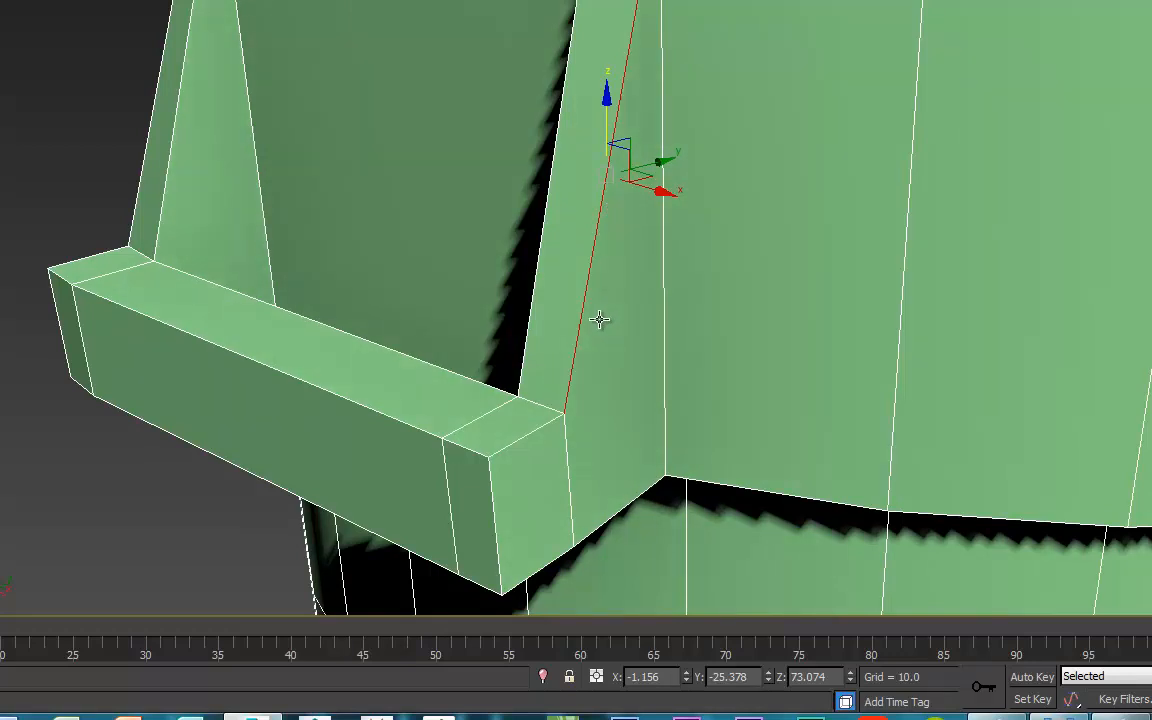
pyautogui.keyDown('ctrl'); pyautogui.click(527, 435); pyautogui.keyUp('ctrl')
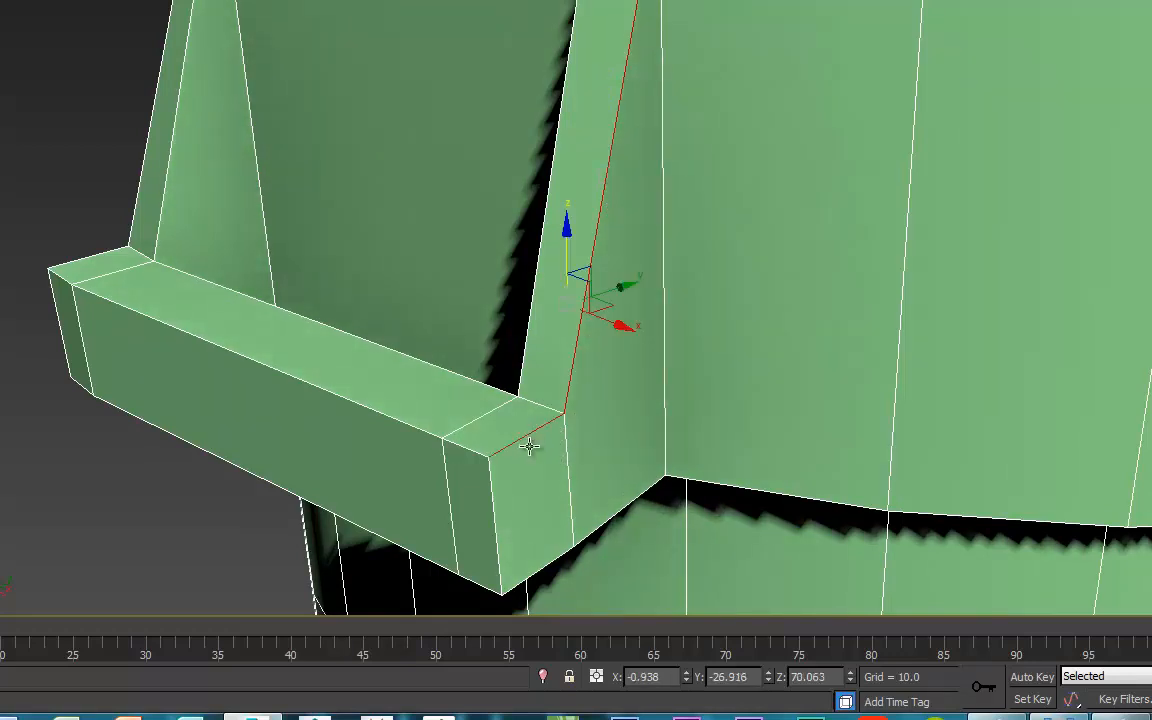
pyautogui.keyDown('ctrl'); pyautogui.click(142, 313); pyautogui.keyUp('ctrl')
pyautogui.keyDown('ctrl'); pyautogui.click(72, 265); pyautogui.keyUp('ctrl')
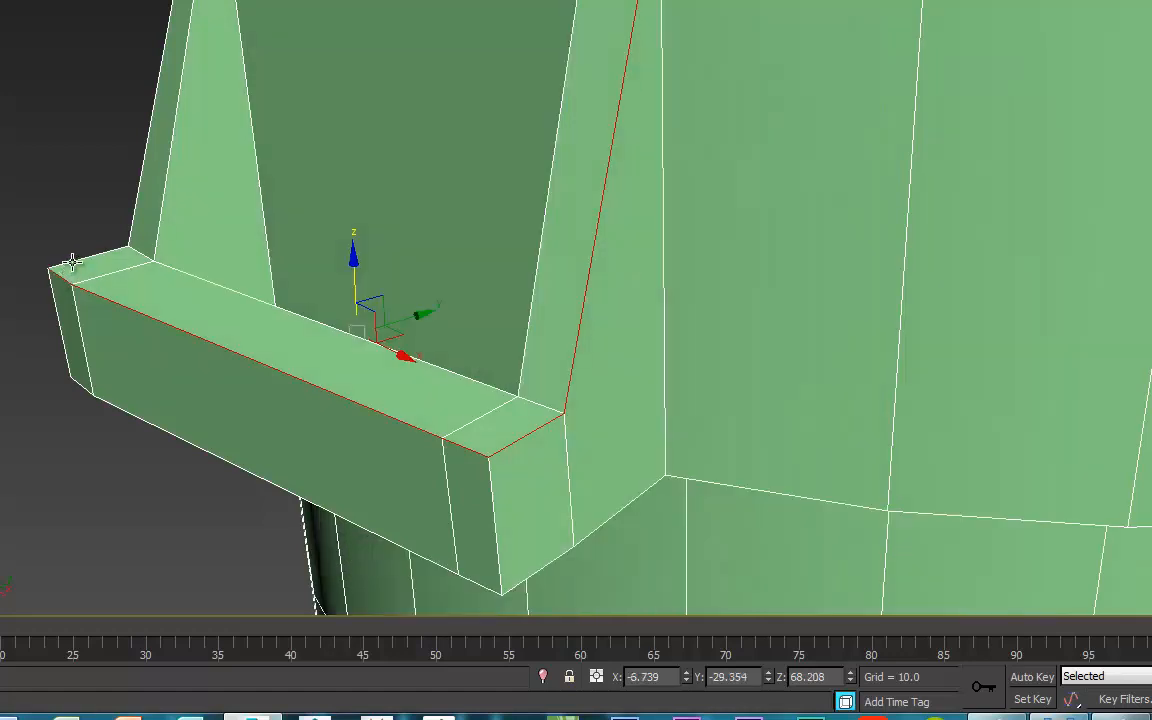
pyautogui.keyDown('ctrl'); pyautogui.click(98, 254); pyautogui.keyUp('ctrl')
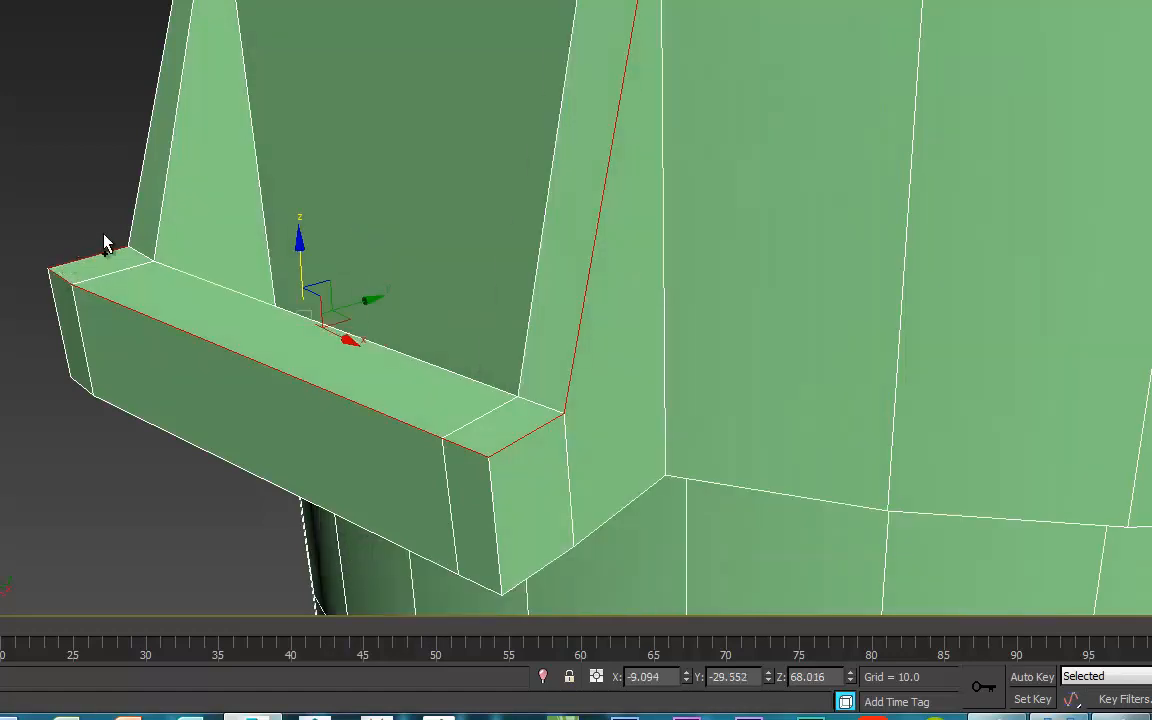
pyautogui.keyDown('ctrl'); pyautogui.click(140, 172); pyautogui.keyUp('ctrl')
# Add the inner front edges of both supports and the grip bar's inner top edge to the selection.
pyautogui.keyDown('alt'); pyautogui.moveTo(275, 193); pyautogui.dragTo(308, 205, button='middle'); pyautogui.keyUp('alt')
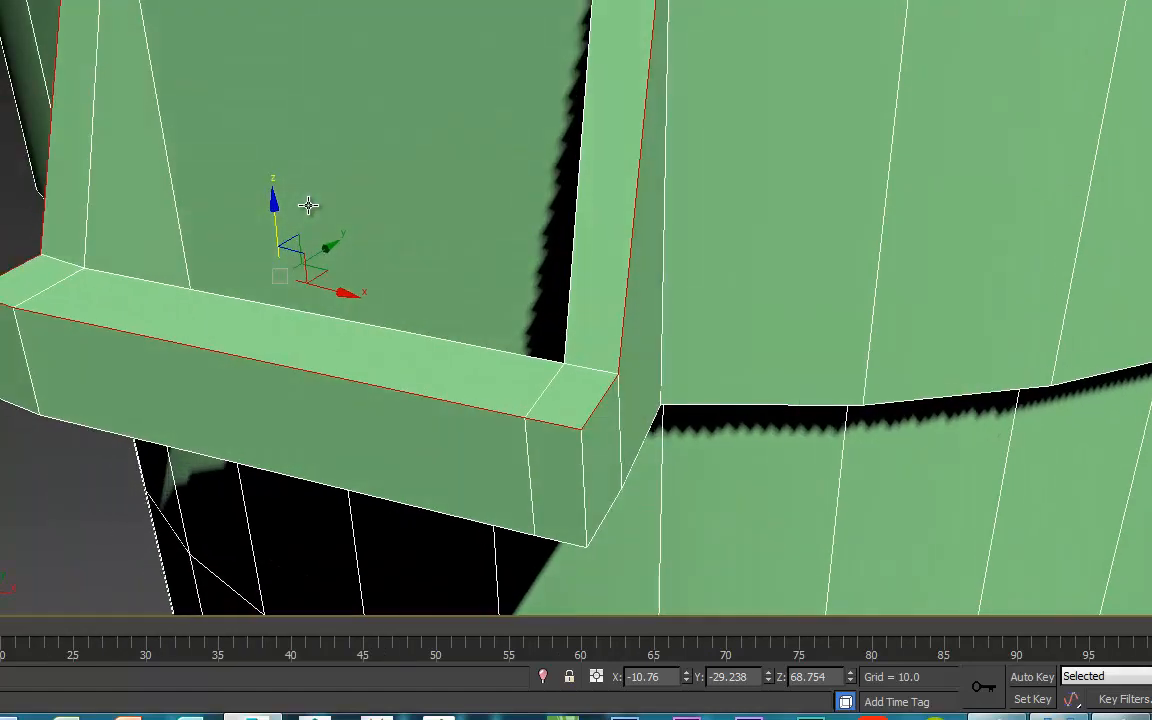
pyautogui.keyDown('ctrl'); pyautogui.click(92, 57); pyautogui.keyUp('ctrl')
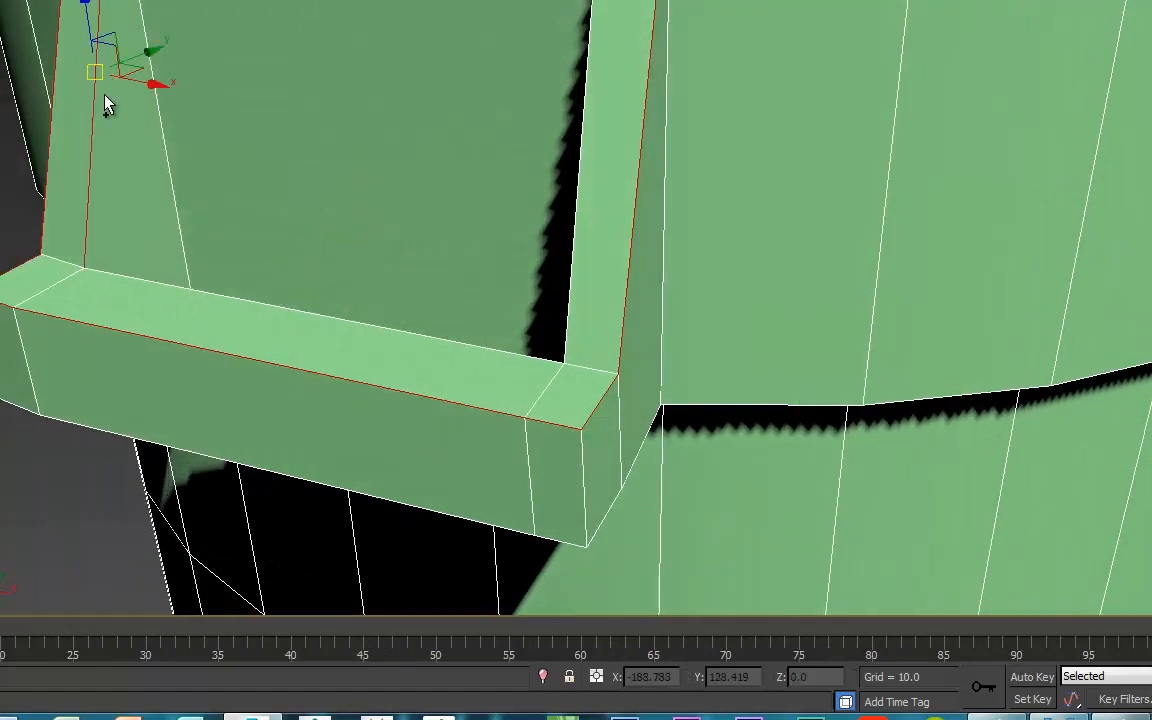
pyautogui.keyDown('ctrl'); pyautogui.click(118, 273); pyautogui.keyUp('ctrl')
pyautogui.keyDown('ctrl'); pyautogui.click(576, 200); pyautogui.keyUp('ctrl')
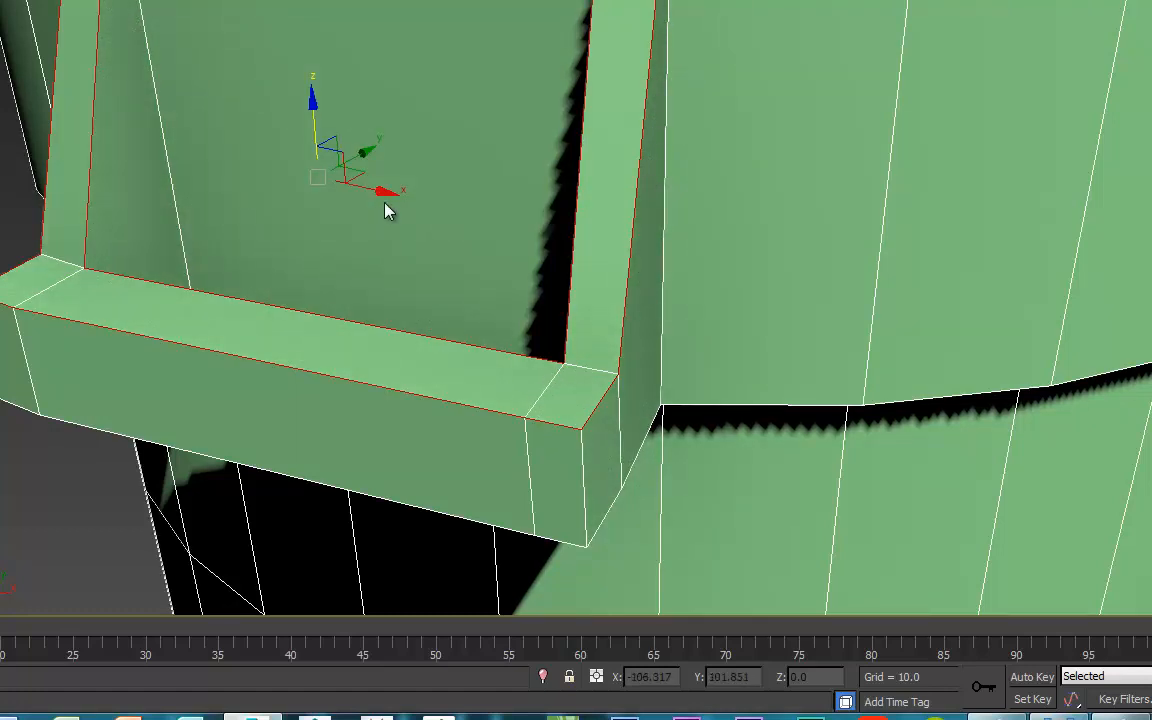
pyautogui.keyDown('alt'); pyautogui.moveTo(411, 188); pyautogui.dragTo(389, 202, button='middle'); pyautogui.keyUp('alt')
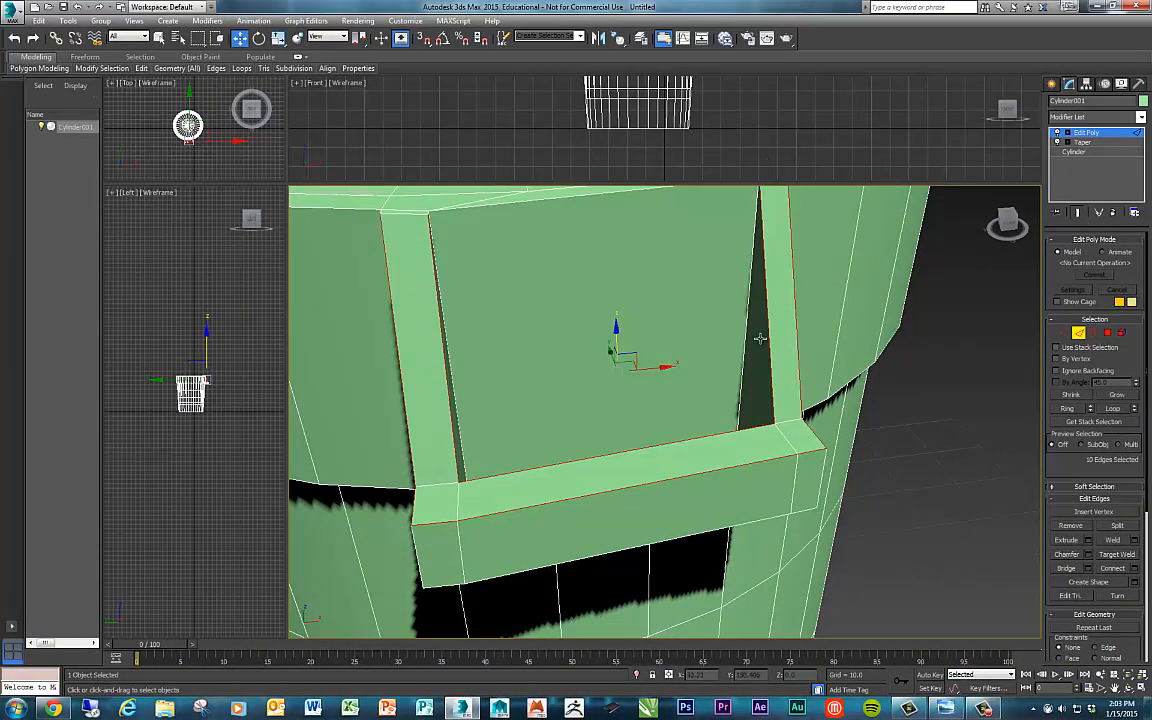
pyautogui.keyDown('alt'); pyautogui.moveTo(626, 452); pyautogui.dragTo(760, 460, button='middle'); pyautogui.keyUp('alt')
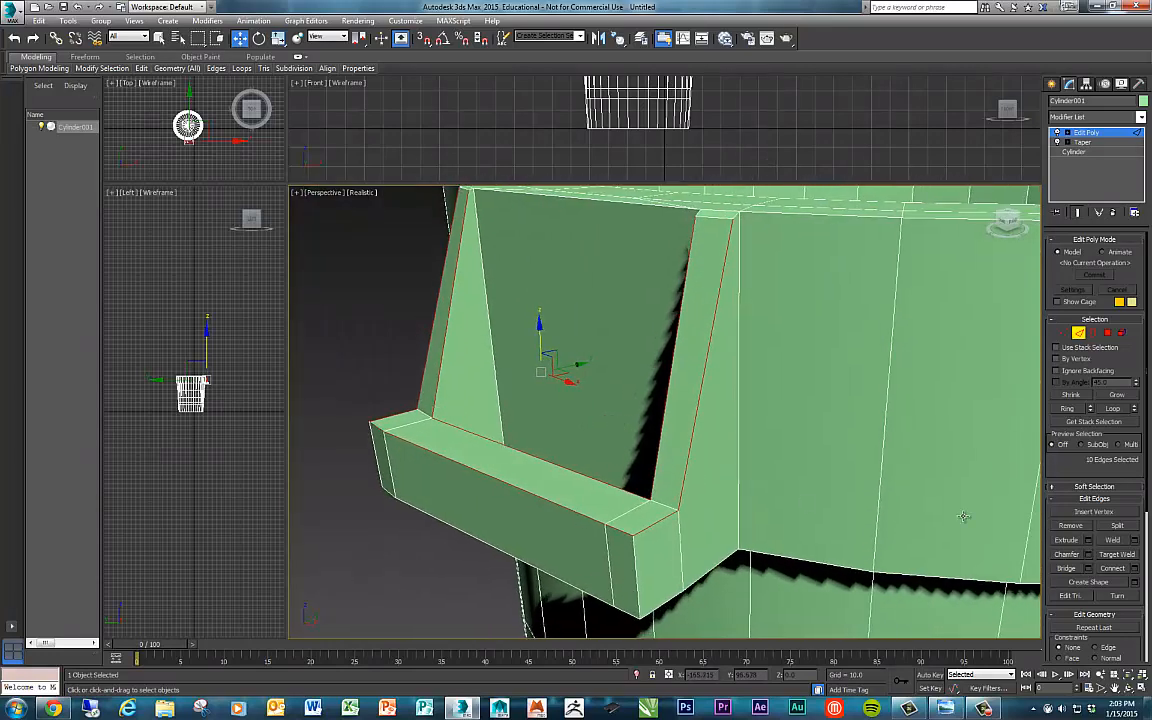
# Start a chamfer on the selected handle edges and set its amount to 0.382.
pyautogui.click(1087, 555)
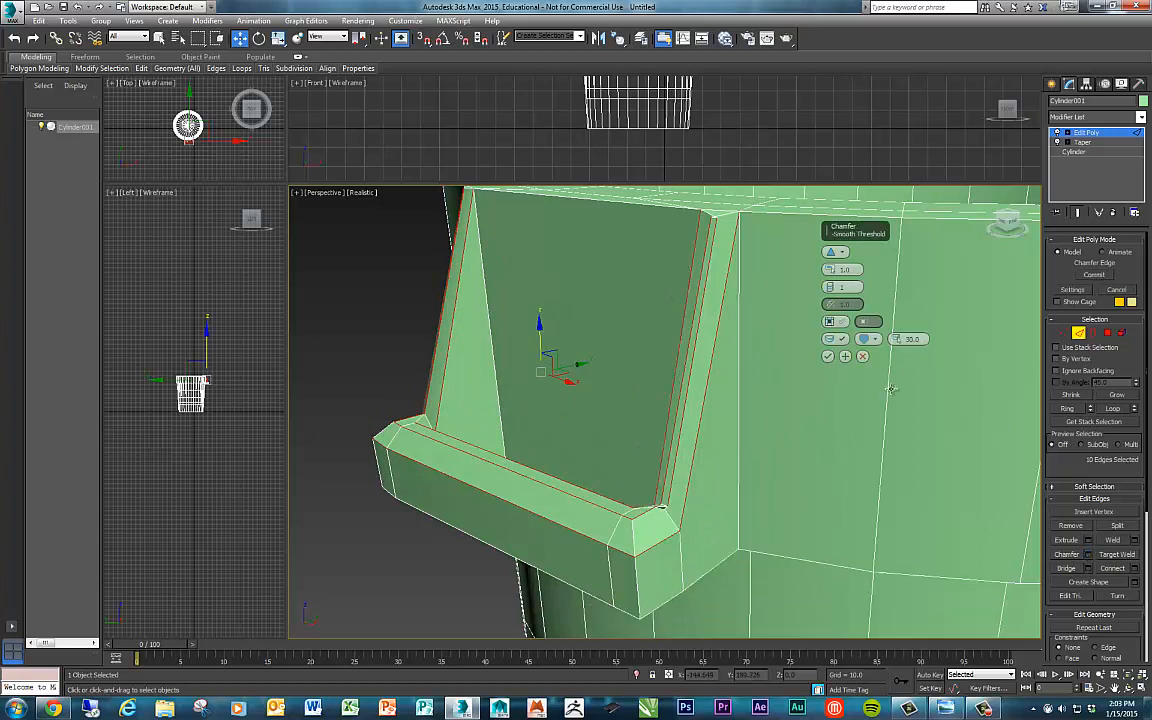
pyautogui.moveTo(831, 274)
pyautogui.mouseDown()
pyautogui.moveTo(831, 286)
pyautogui.moveTo(830, 276)
pyautogui.mouseUp()
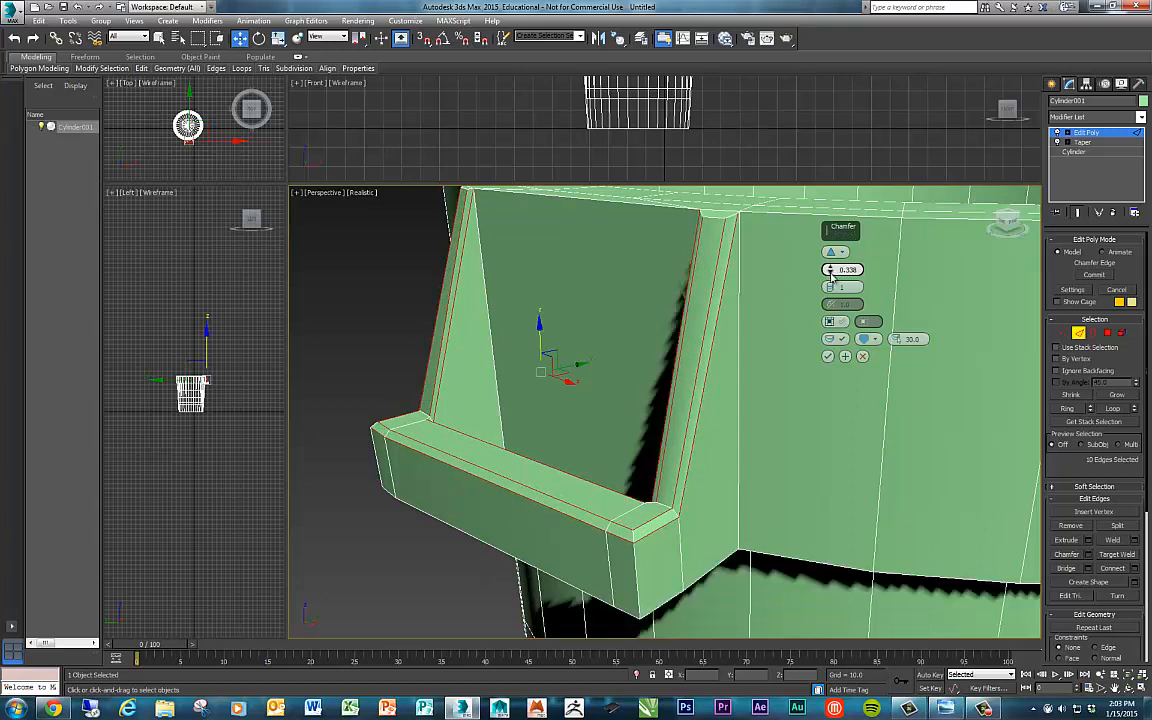
pyautogui.rightClick(830, 270)
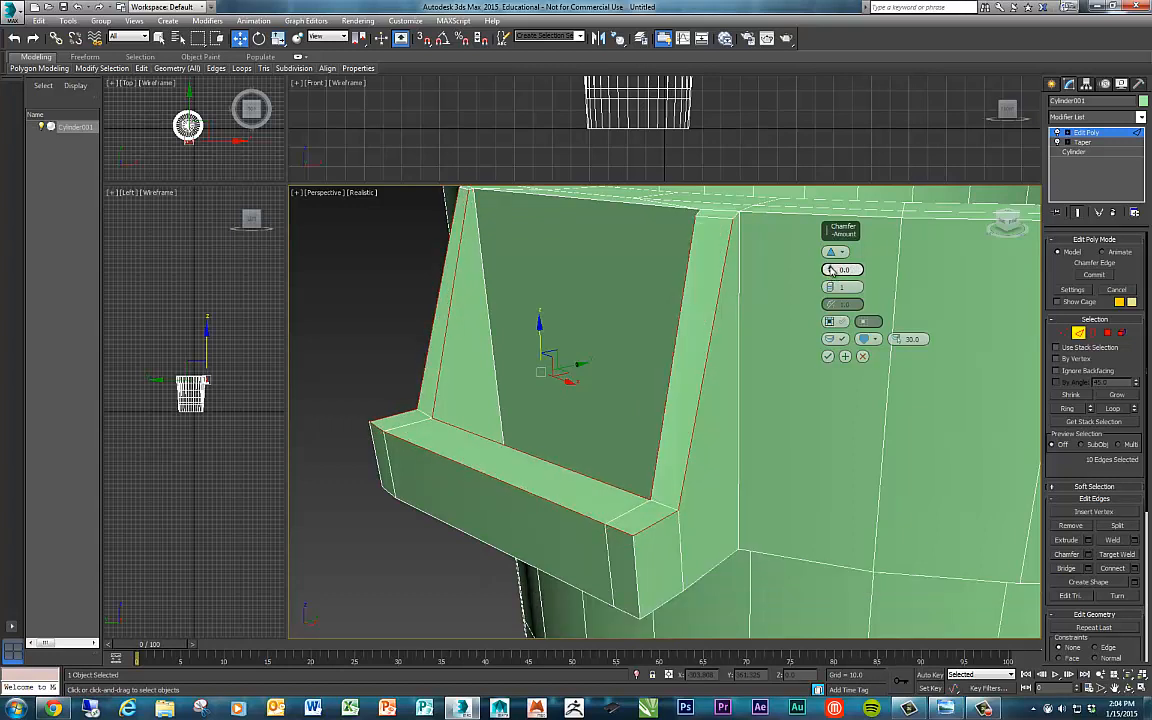
pyautogui.click(832, 271)
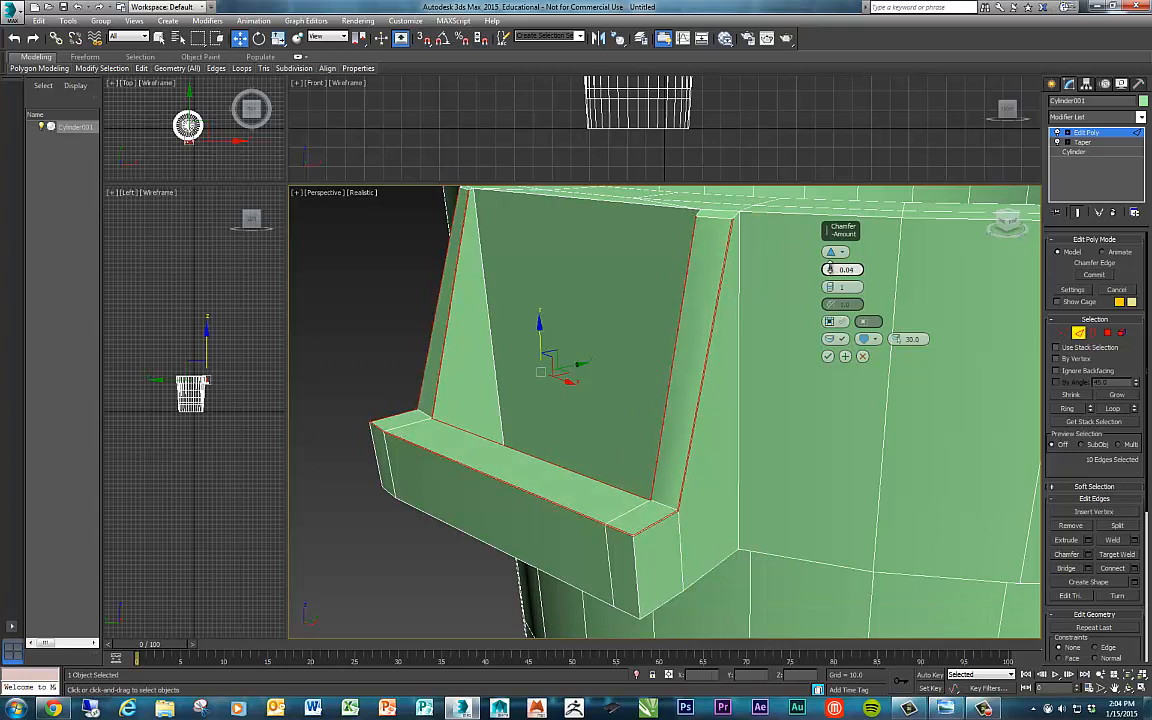
pyautogui.moveTo(830, 269); pyautogui.dragTo(832, 270)
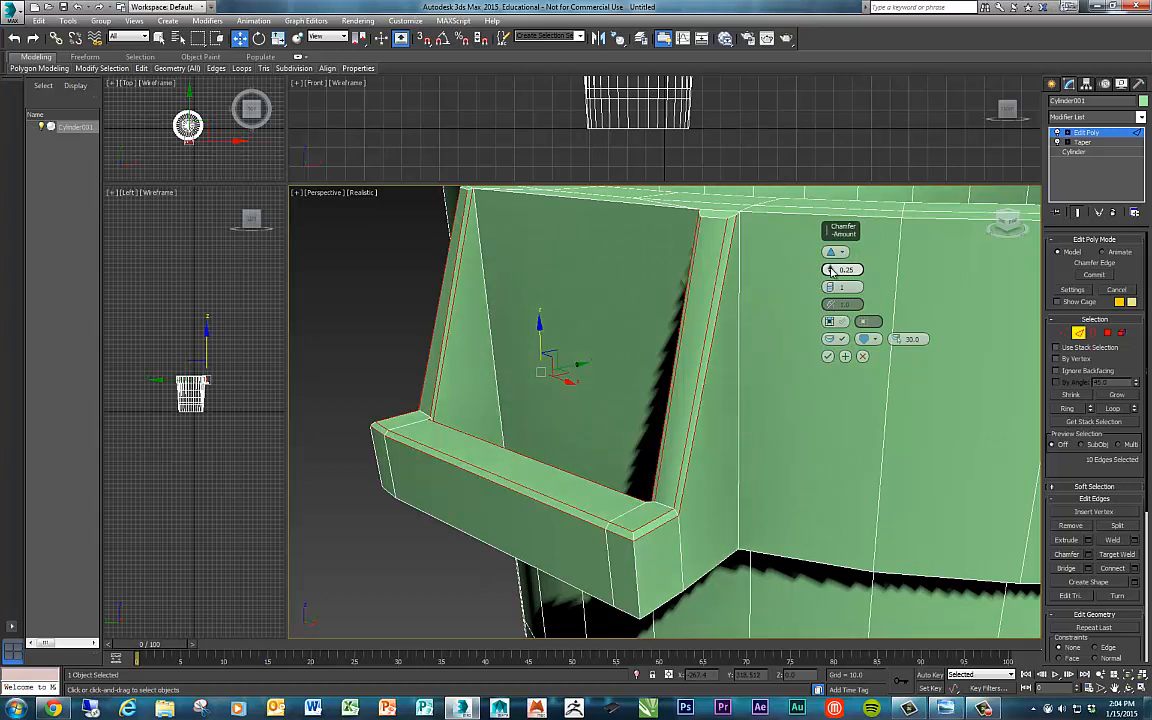
pyautogui.moveTo(829, 271)
pyautogui.mouseDown()
pyautogui.moveTo(831, 254)
pyautogui.moveTo(831, 268)
pyautogui.mouseUp()
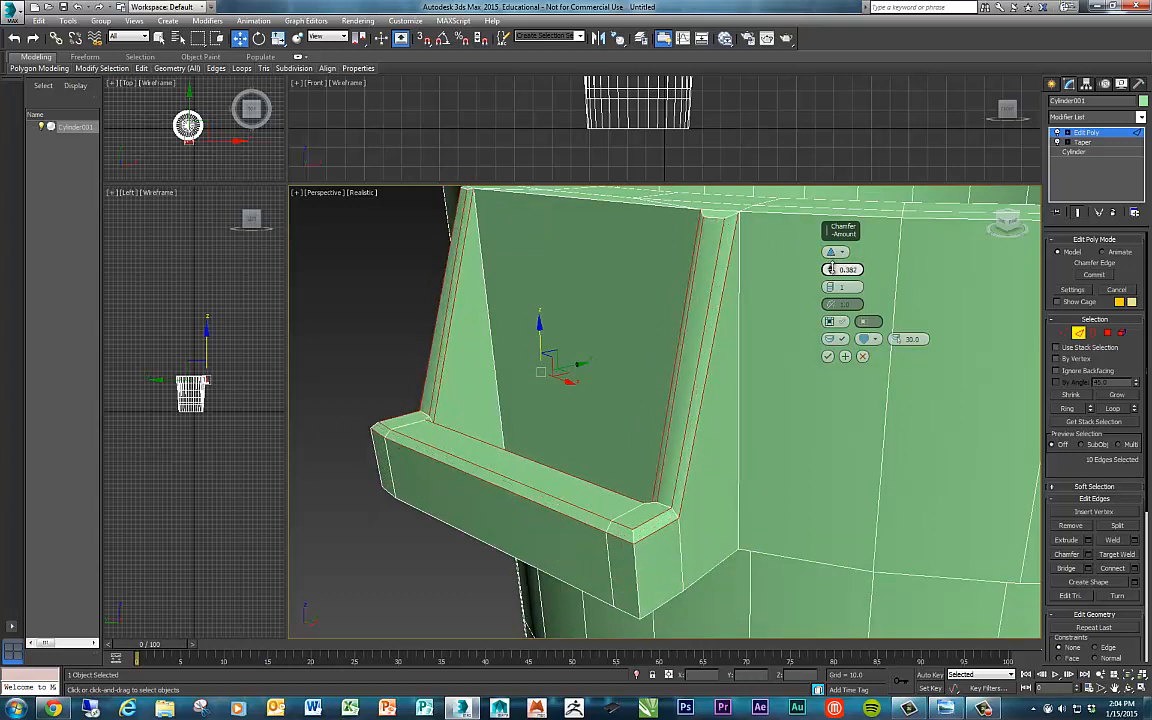
# Increase the chamfer's number of segments, apply it to the handle edges, and clear the edge selection.
pyautogui.moveTo(681, 483)
pyautogui.keyDown('alt'); pyautogui.mouseDown(button='middle')
pyautogui.moveTo(686, 468)
pyautogui.moveTo(695, 473)
pyautogui.moveTo(688, 489)
pyautogui.mouseUp(button='middle'); pyautogui.keyUp('alt')
pyautogui.scroll(2, 688, 489)
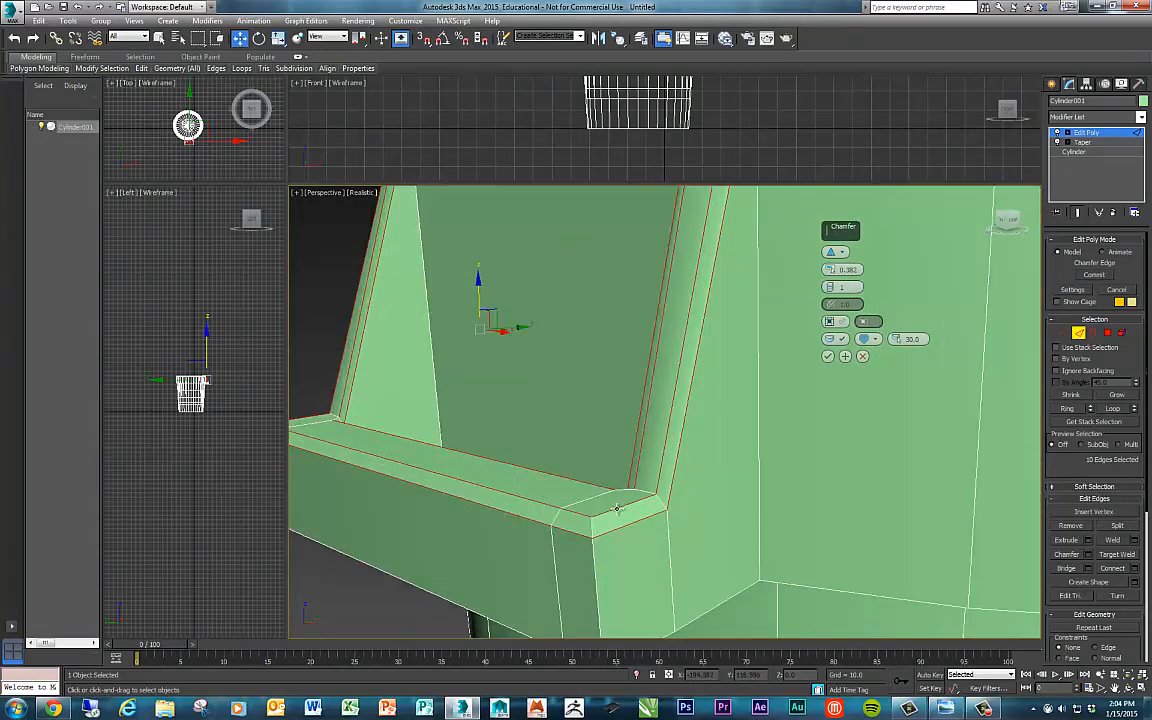
pyautogui.click(830, 286)
pyautogui.keyDown('alt'); pyautogui.moveTo(725, 426); pyautogui.dragTo(698, 489, button='middle'); pyautogui.keyUp('alt')
pyautogui.click(830, 286)
pyautogui.click(828, 356)
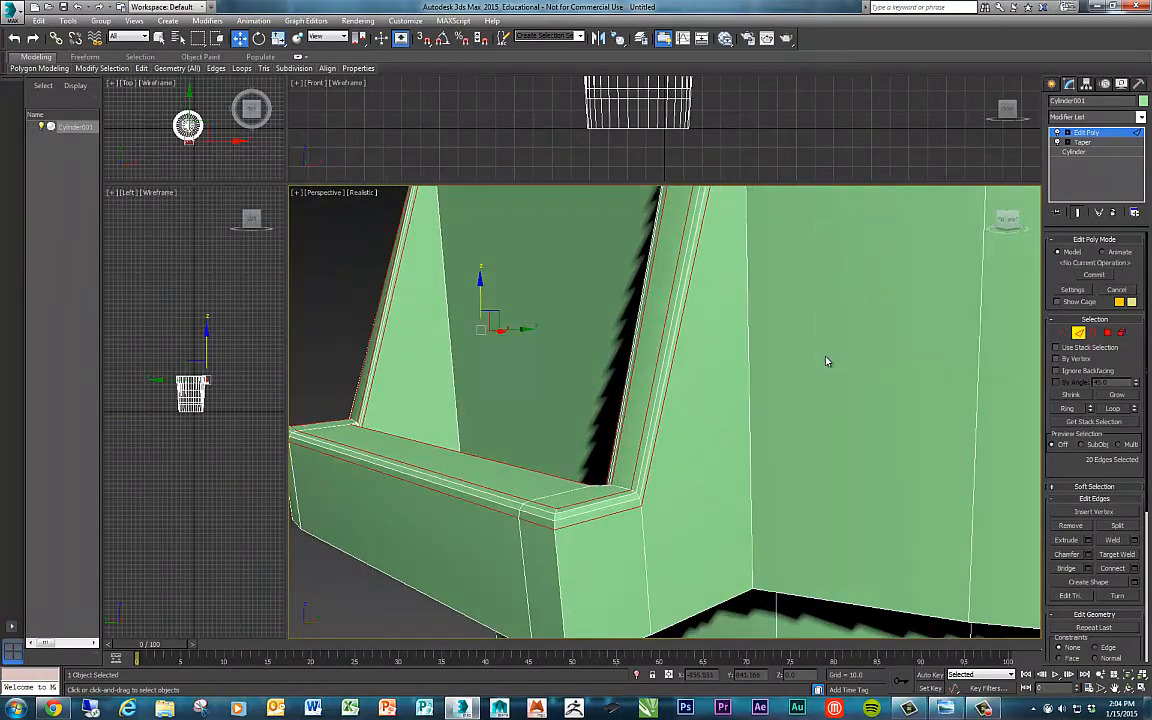
pyautogui.scroll(-3, 710, 529)
pyautogui.click(547, 389)
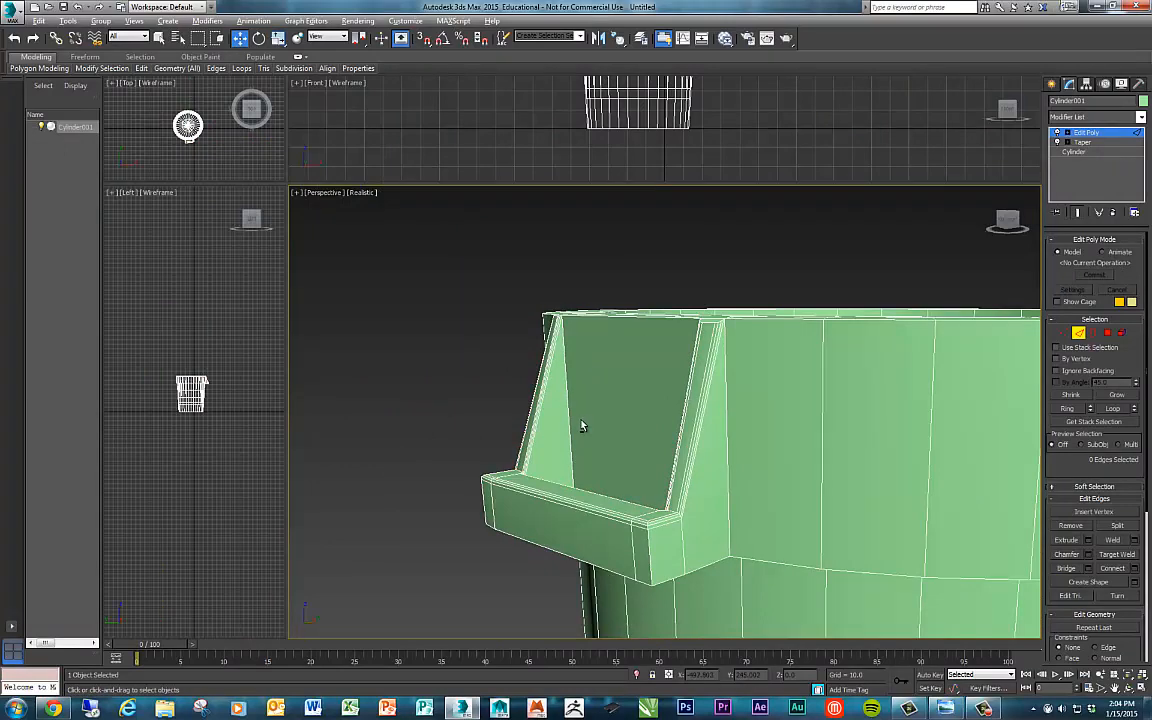
# Select the outer bottom edges of one handle support and the front bottom edge of the grip bar.
pyautogui.moveTo(583, 425)
pyautogui.keyDown('alt'); pyautogui.mouseDown(button='middle')
pyautogui.moveTo(555, 411)
pyautogui.moveTo(576, 429)
pyautogui.moveTo(571, 418)
pyautogui.mouseUp(button='middle'); pyautogui.keyUp('alt')
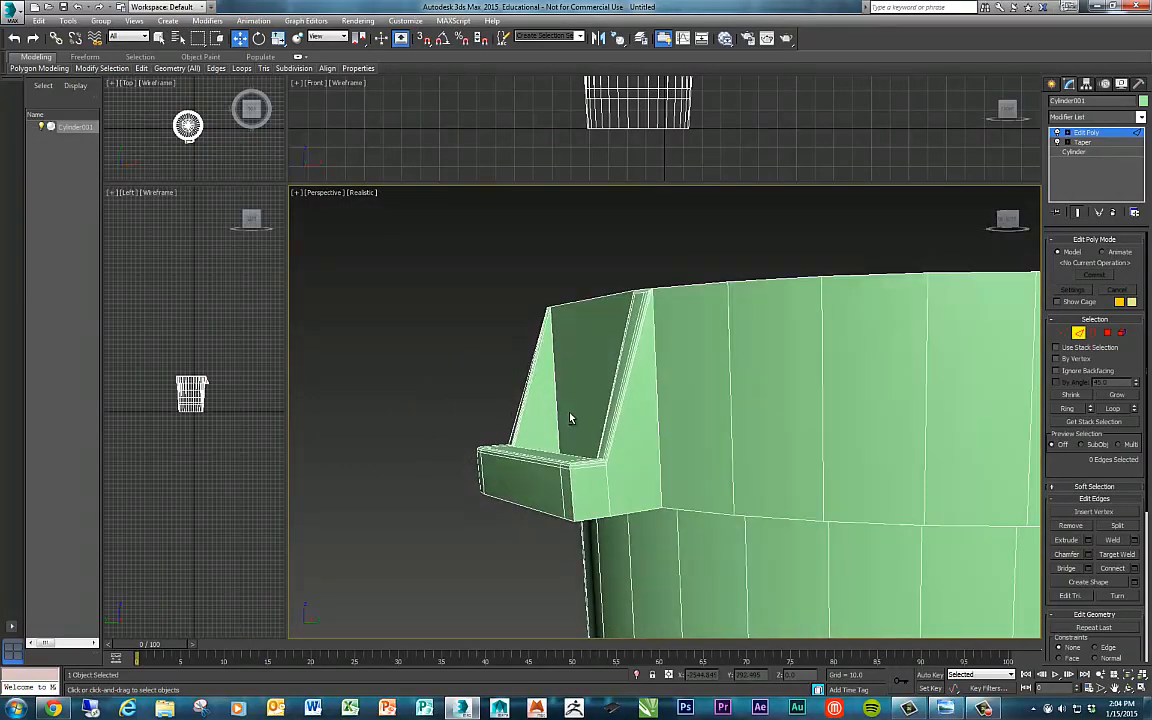
pyautogui.keyDown('alt'); pyautogui.moveTo(633, 492); pyautogui.dragTo(560, 400, button='middle'); pyautogui.keyUp('alt')
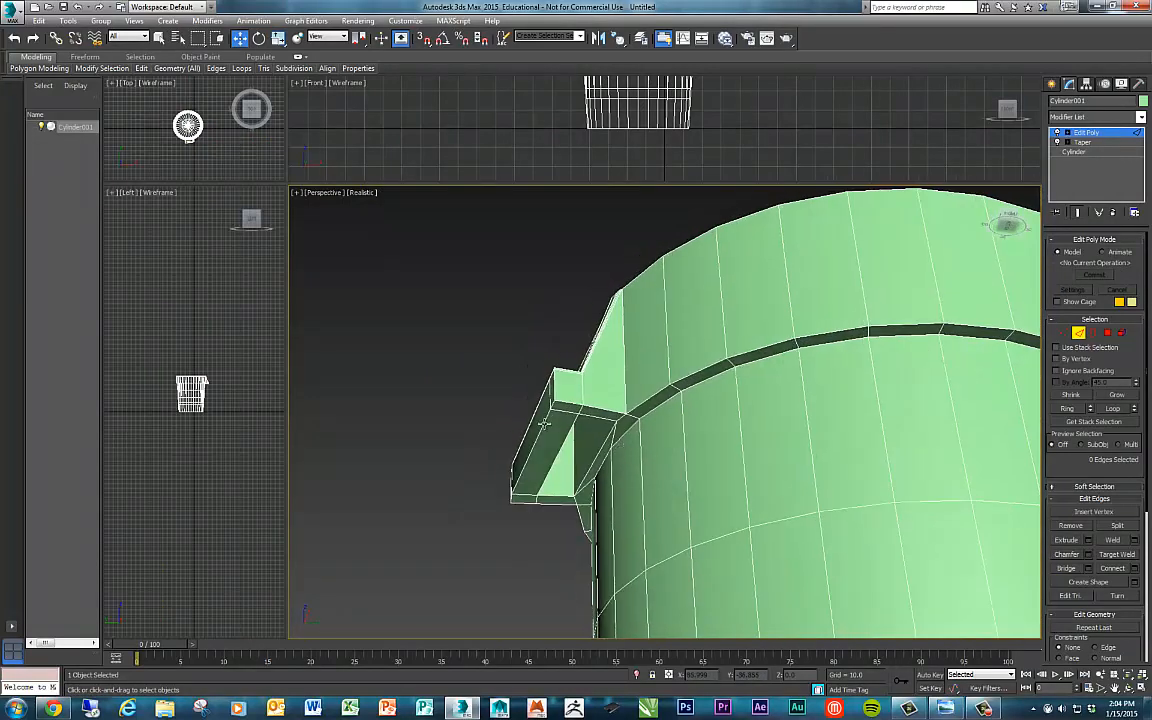
pyautogui.keyDown('alt'); pyautogui.moveTo(490, 382); pyautogui.dragTo(550, 424, button='middle'); pyautogui.keyUp('alt')
pyautogui.click(587, 393)
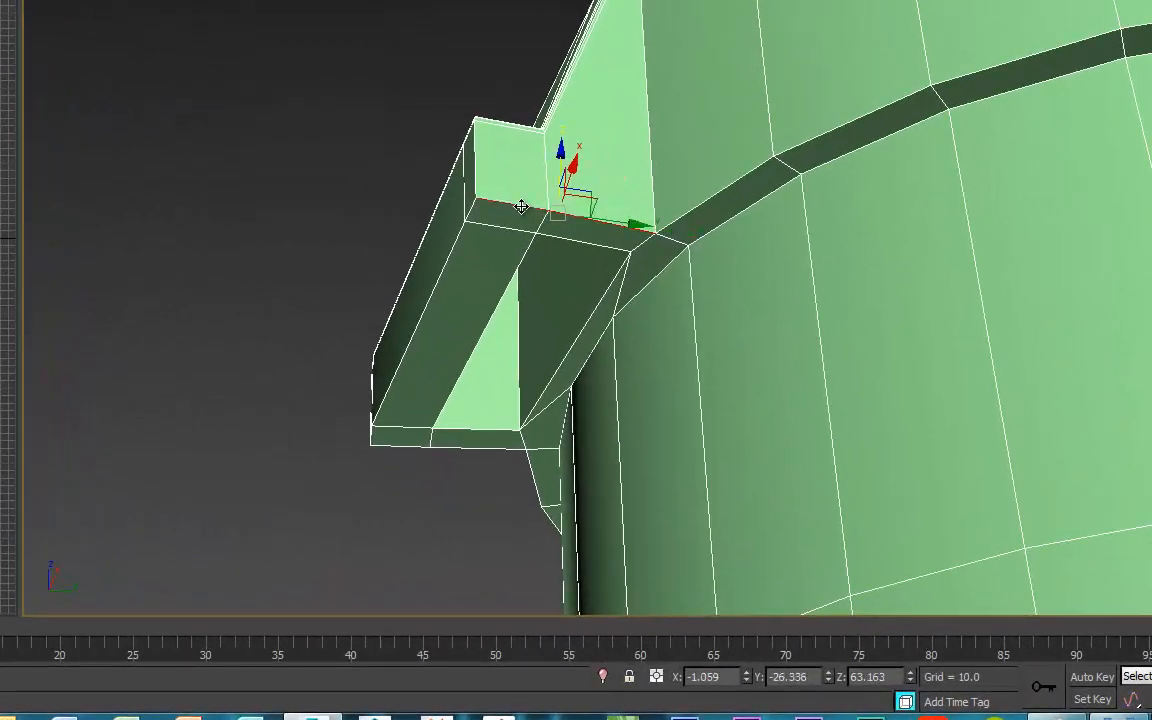
pyautogui.keyDown('ctrl'); pyautogui.click(470, 210); pyautogui.keyUp('ctrl')
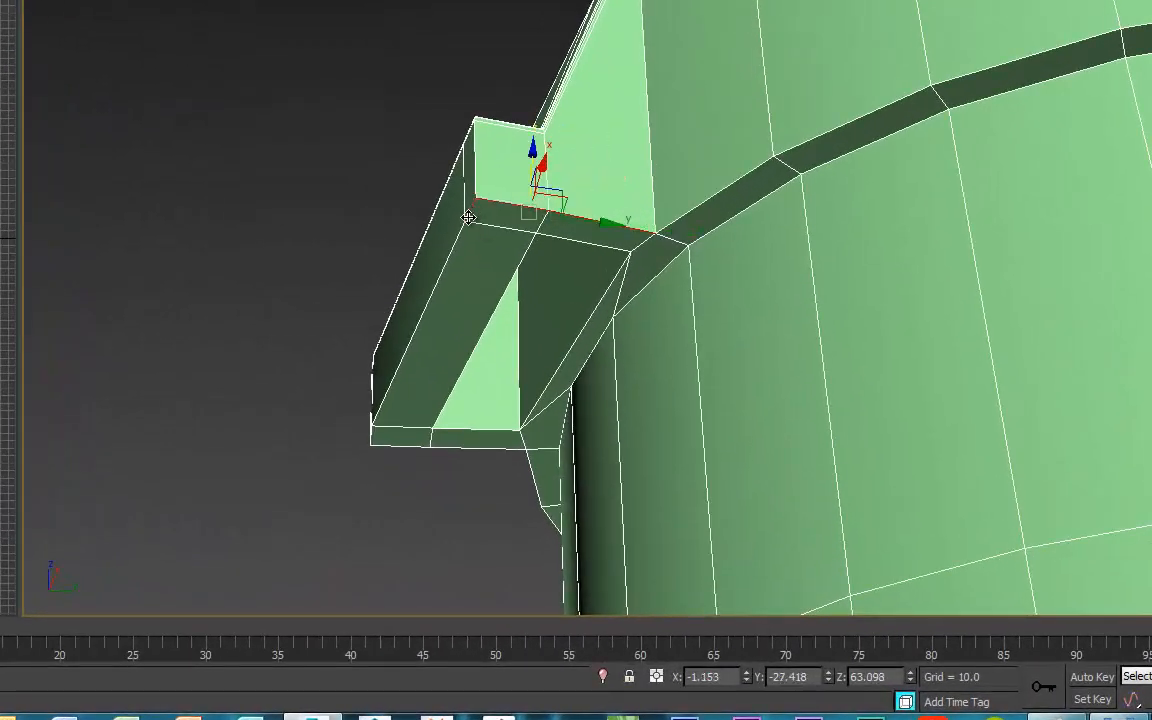
pyautogui.keyDown('ctrl'); pyautogui.click(435, 279); pyautogui.keyUp('ctrl')
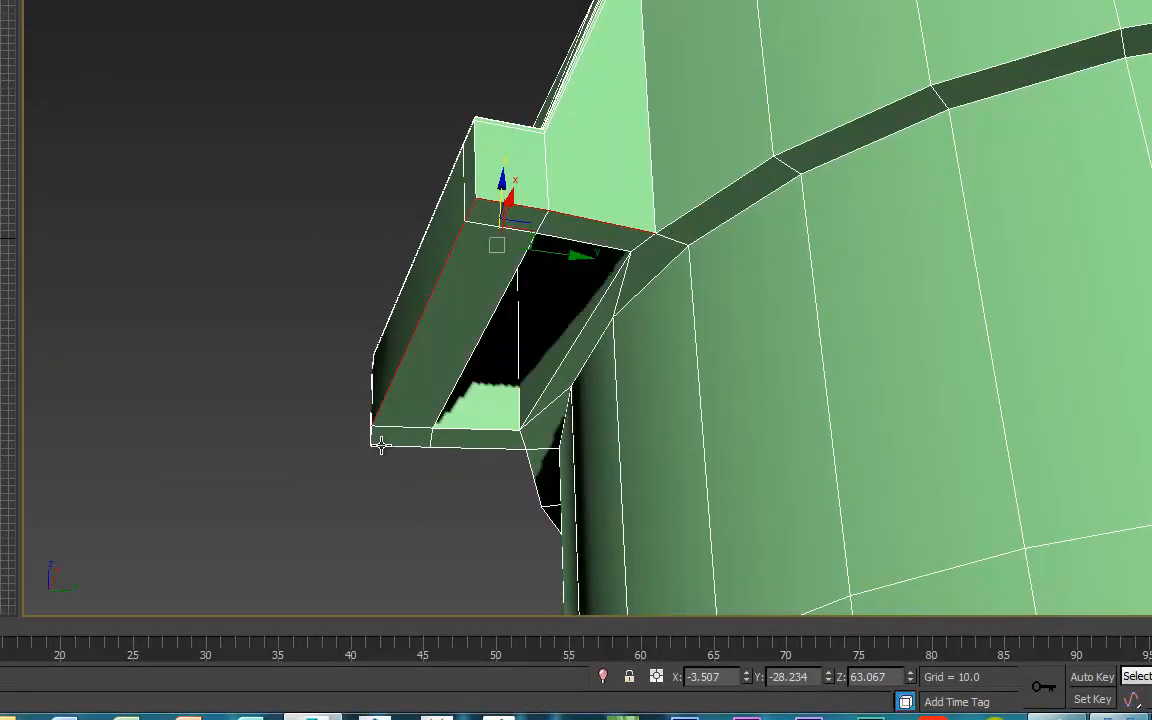
# Add the opposite support's outer bottom edges and the inner bottom edges around the handle opening to the selection.
pyautogui.keyDown('alt'); pyautogui.moveTo(378, 445); pyautogui.dragTo(514, 430, button='middle'); pyautogui.keyUp('alt')
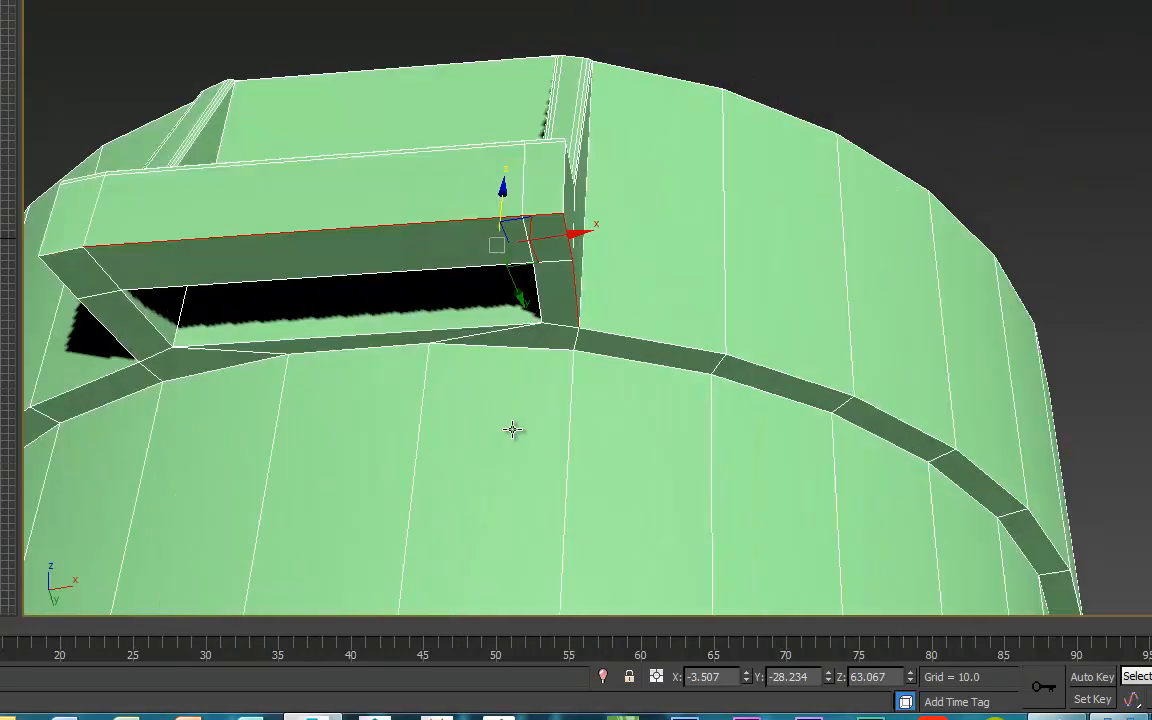
pyautogui.keyDown('ctrl'); pyautogui.click(62, 250); pyautogui.keyUp('ctrl')
pyautogui.keyDown('ctrl'); pyautogui.click(63, 280); pyautogui.keyUp('ctrl')
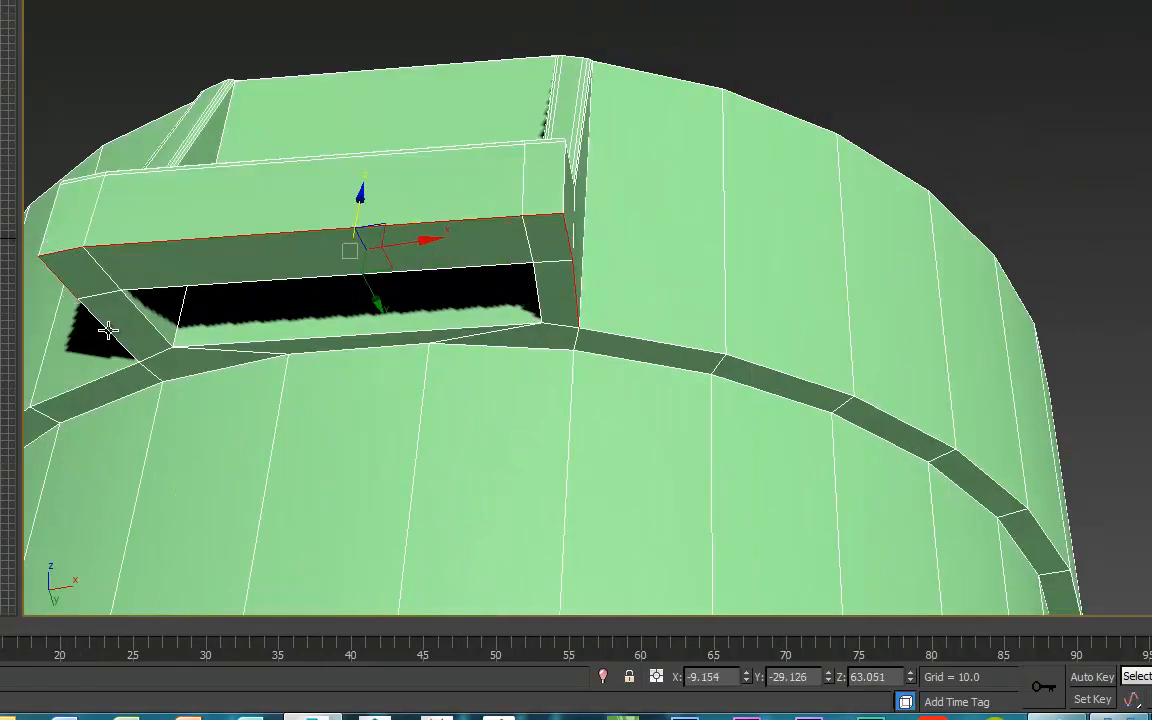
pyautogui.keyDown('ctrl'); pyautogui.click(97, 298); pyautogui.keyUp('ctrl')
pyautogui.keyDown('ctrl'); pyautogui.click(157, 329); pyautogui.keyUp('ctrl')
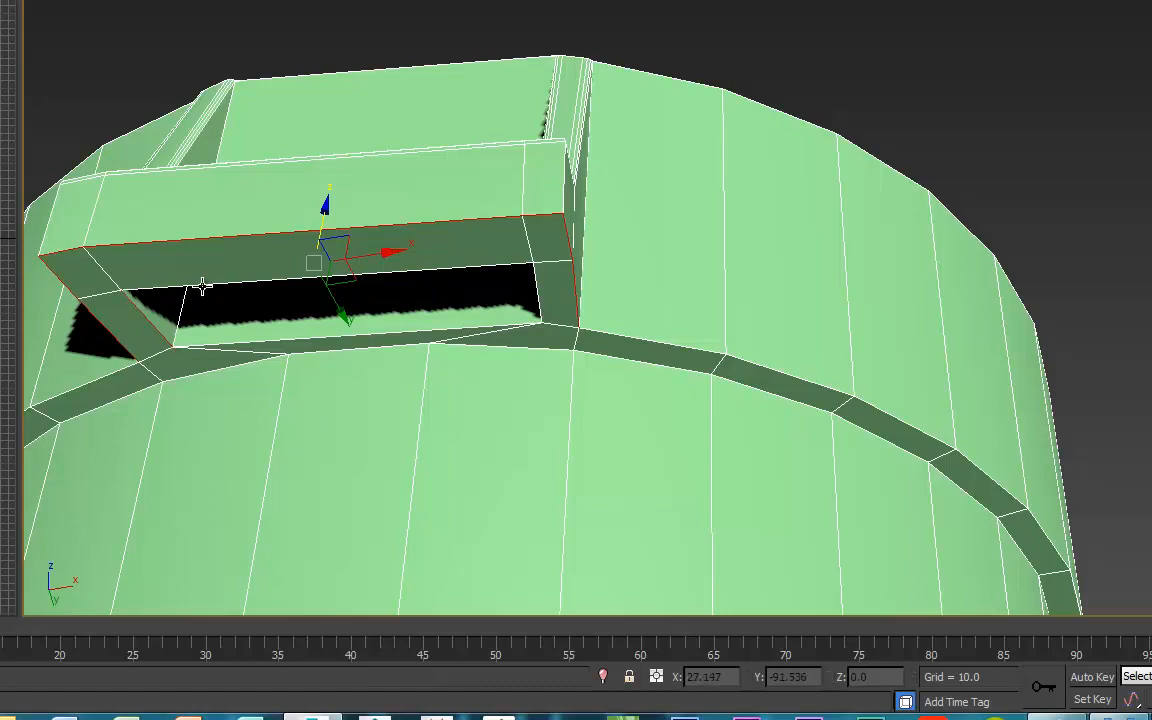
pyautogui.keyDown('ctrl'); pyautogui.click(201, 285); pyautogui.keyUp('ctrl')
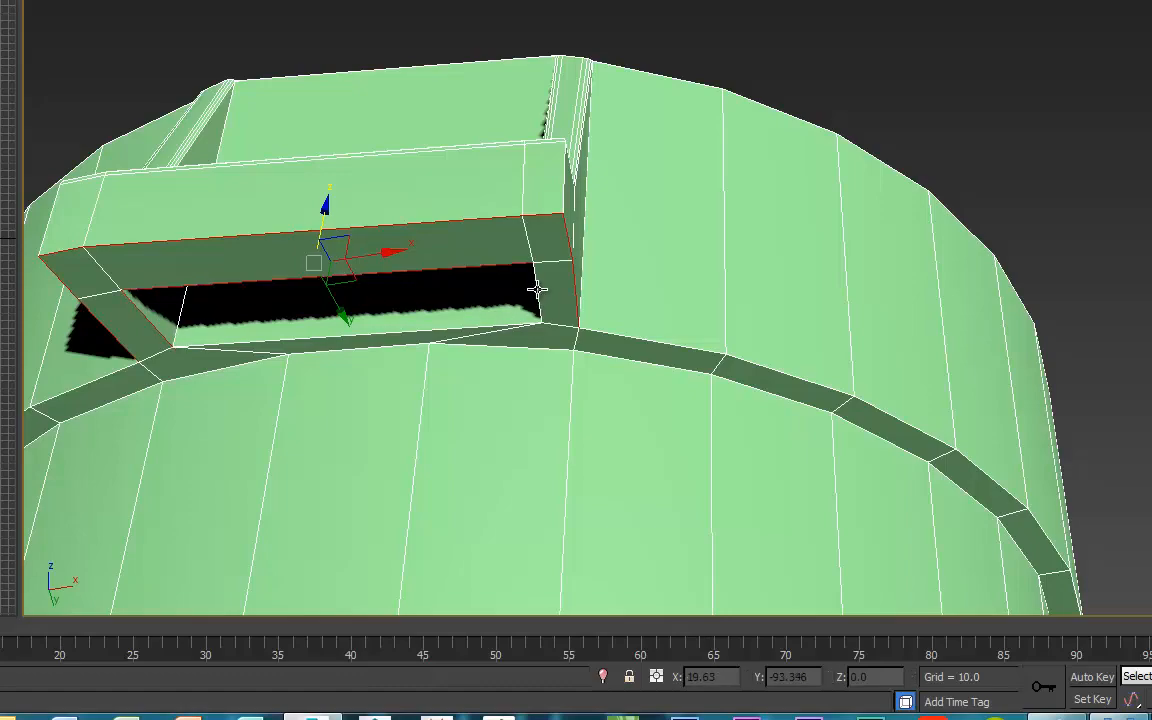
# Chamfer the selected edges on the handle's underside by 0.382 with 3 segments and clear the edge selection.
pyautogui.keyDown('alt'); pyautogui.moveTo(913, 309); pyautogui.dragTo(880, 333, button='middle'); pyautogui.keyUp('alt')
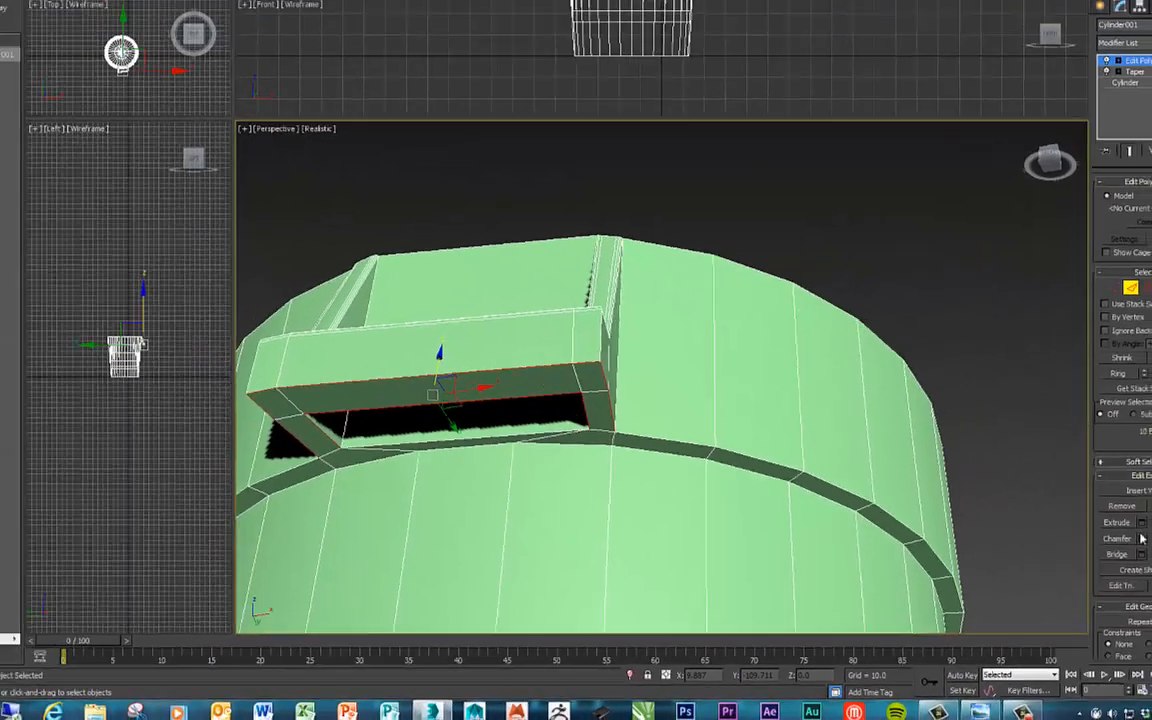
pyautogui.click(1088, 554)
pyautogui.keyDown('alt'); pyautogui.moveTo(679, 352); pyautogui.dragTo(746, 334, button='middle'); pyautogui.keyUp('alt')
pyautogui.scroll(3, 666, 352)
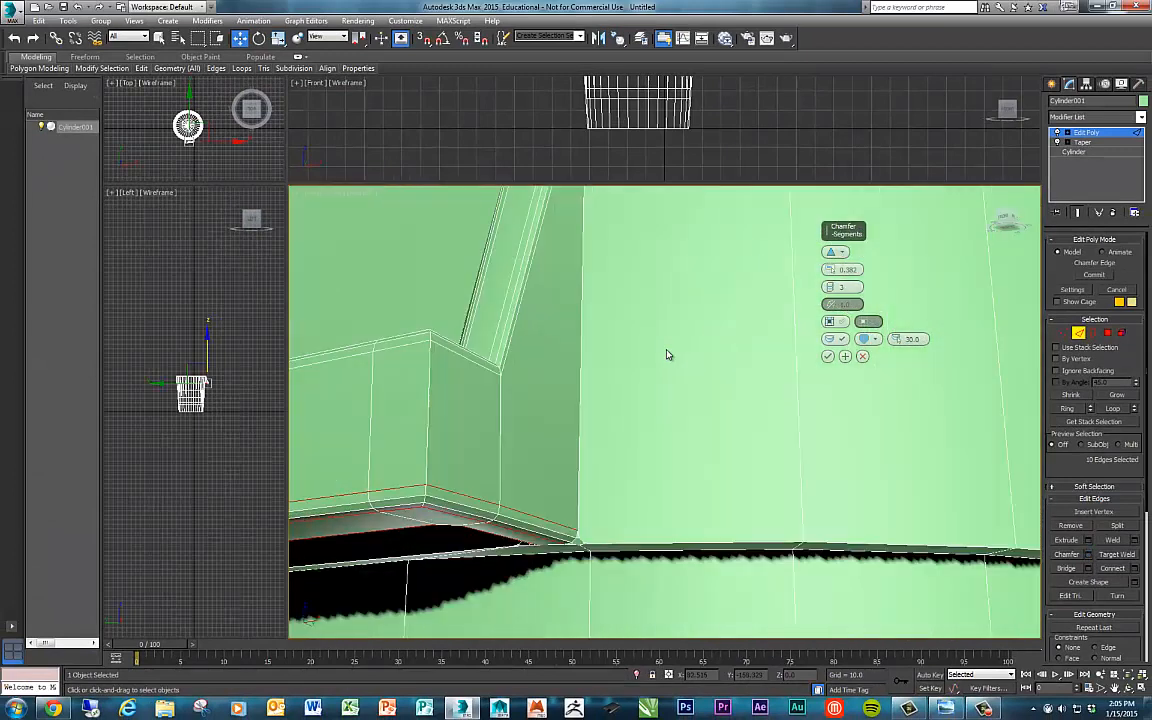
pyautogui.moveTo(602, 408); pyautogui.dragTo(709, 356, button='middle')
pyautogui.scroll(-4, 661, 396)
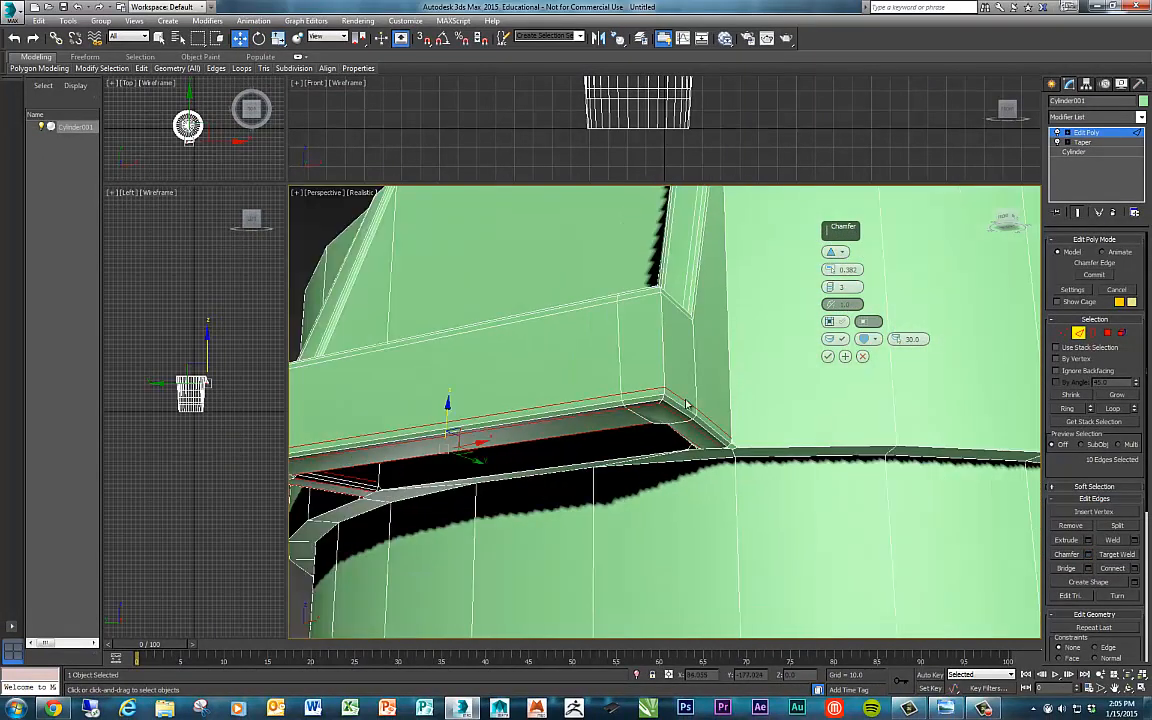
pyautogui.keyDown('alt'); pyautogui.moveTo(705, 410); pyautogui.dragTo(685, 396, button='middle'); pyautogui.keyUp('alt')
pyautogui.click(828, 356)
pyautogui.click(427, 262)
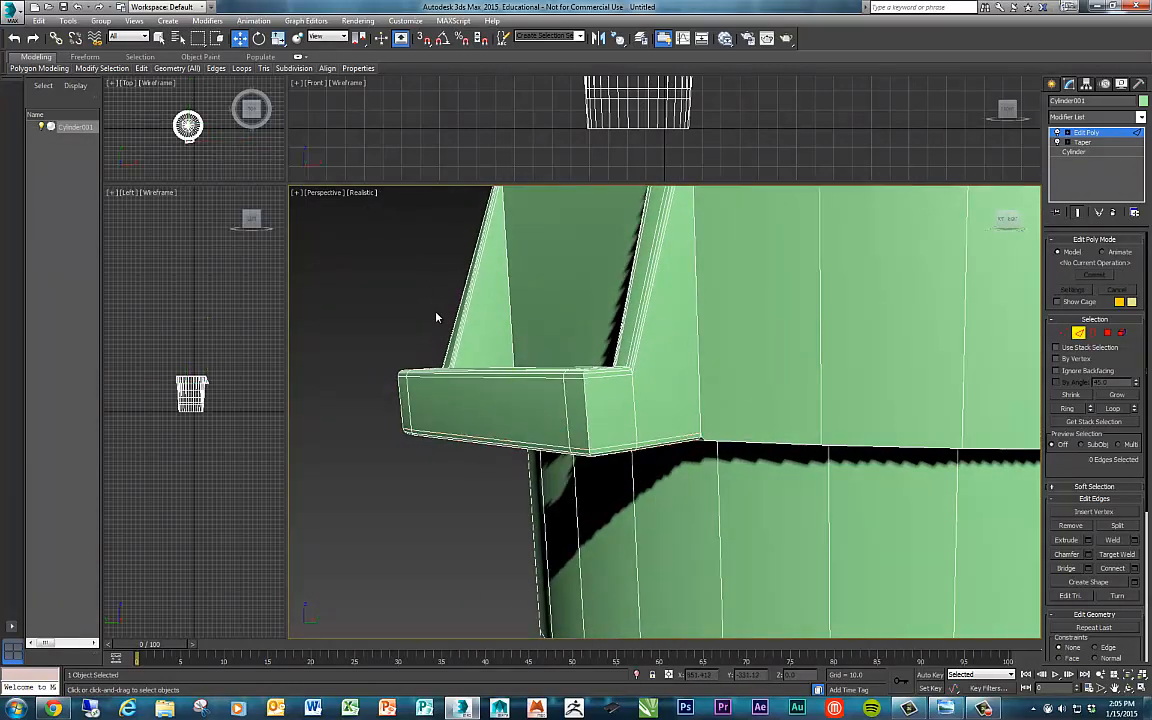
# Examine the chamfered handle, the collar's lower rim and the can body from several sides.
pyautogui.scroll(-5, 437, 319)
pyautogui.moveTo(484, 355)
pyautogui.keyDown('alt'); pyautogui.mouseDown(button='middle')
pyautogui.moveTo(478, 395)
pyautogui.moveTo(476, 375)
pyautogui.mouseUp(button='middle'); pyautogui.keyUp('alt')
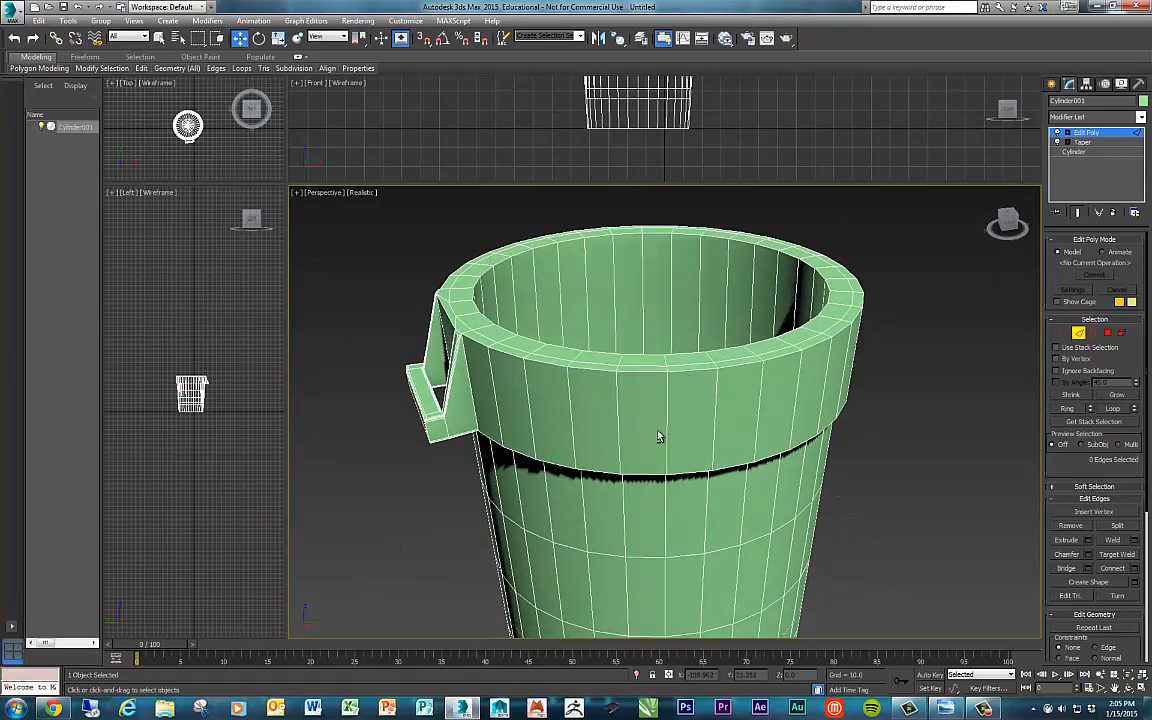
pyautogui.keyDown('alt'); pyautogui.moveTo(658, 436); pyautogui.dragTo(679, 401, button='middle'); pyautogui.keyUp('alt')
pyautogui.scroll(3, 556, 371)
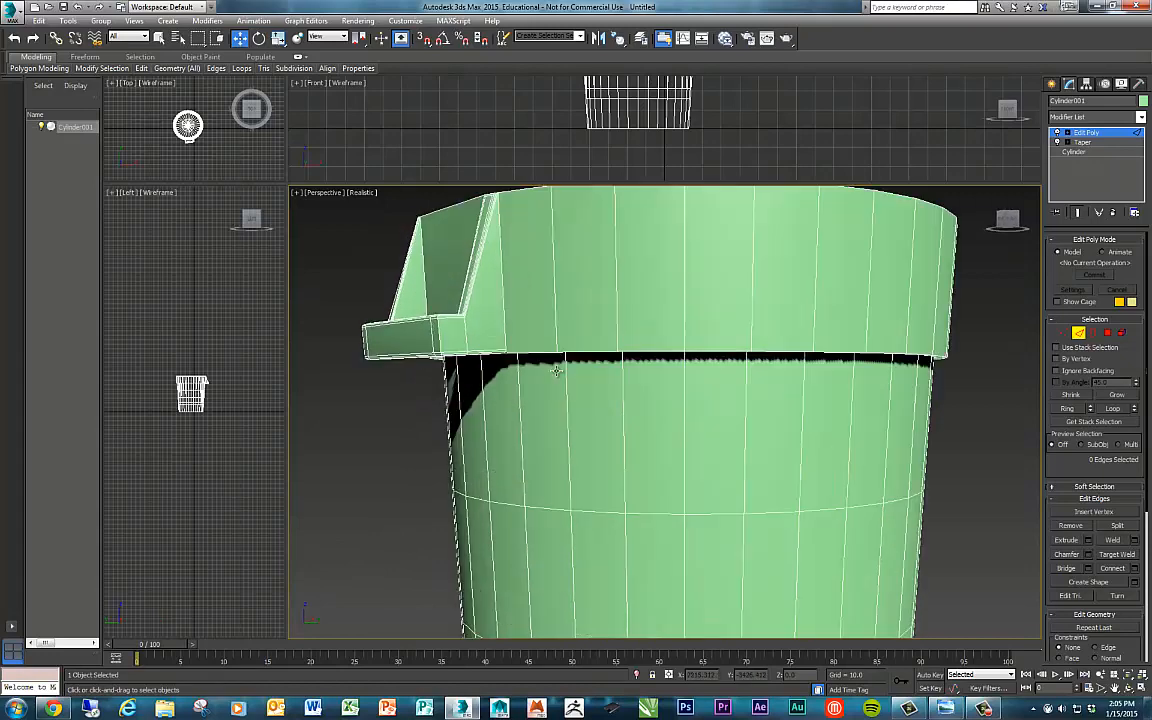
pyautogui.scroll(2, 556, 371)
pyautogui.click(532, 344)
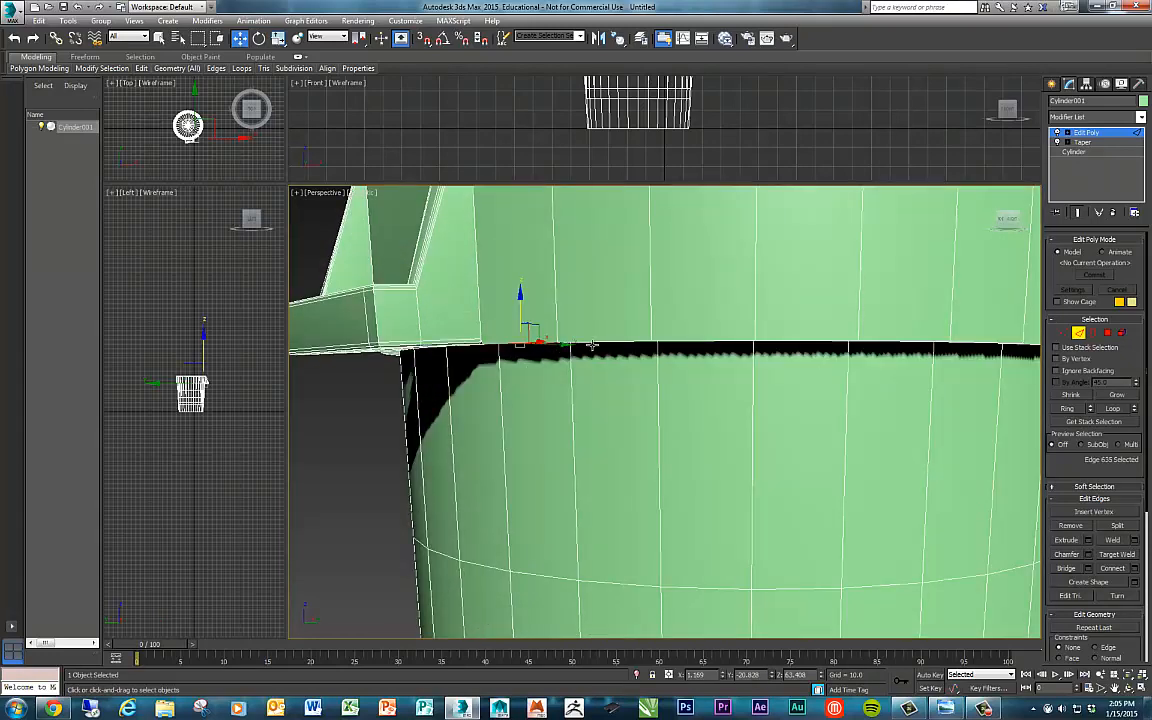
pyautogui.scroll(-5, 608, 372)
pyautogui.keyDown('alt'); pyautogui.moveTo(694, 357); pyautogui.dragTo(678, 384, button='middle'); pyautogui.keyUp('alt')
pyautogui.keyDown('alt'); pyautogui.moveTo(781, 397); pyautogui.dragTo(732, 383, button='middle'); pyautogui.keyUp('alt')
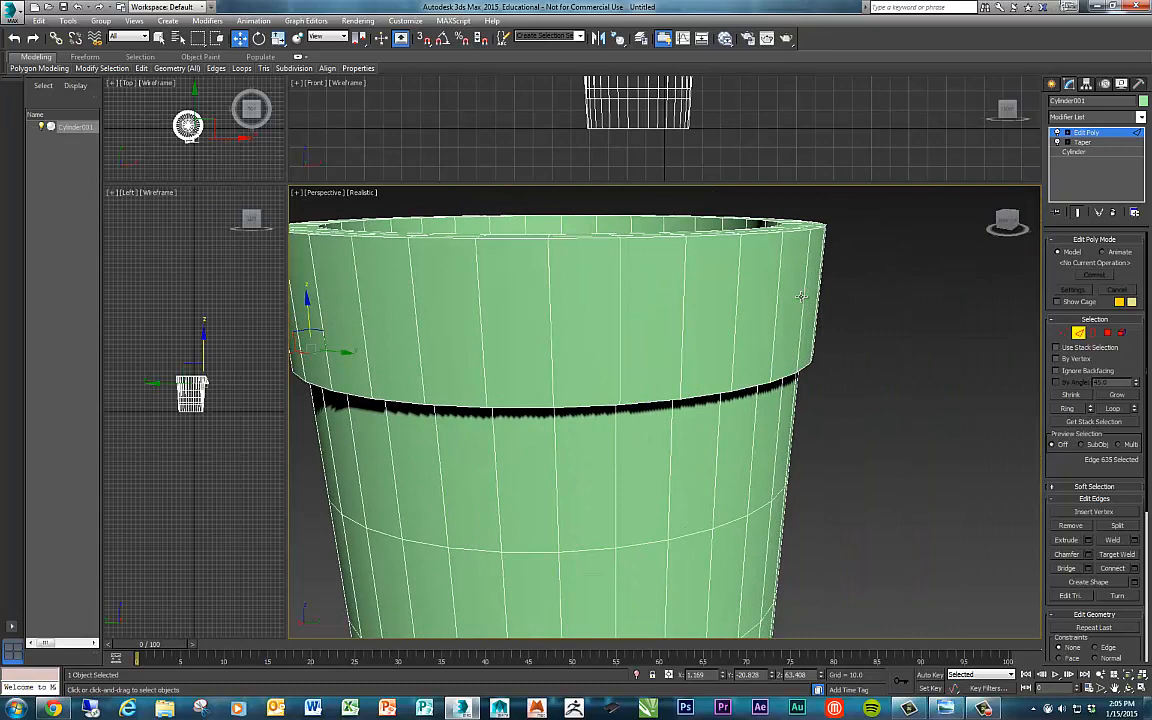
pyautogui.keyDown('alt'); pyautogui.moveTo(628, 362); pyautogui.dragTo(656, 361, button='middle'); pyautogui.keyUp('alt')
pyautogui.scroll(-3, 493, 365)
pyautogui.moveTo(493, 365); pyautogui.dragTo(506, 304, button='middle')
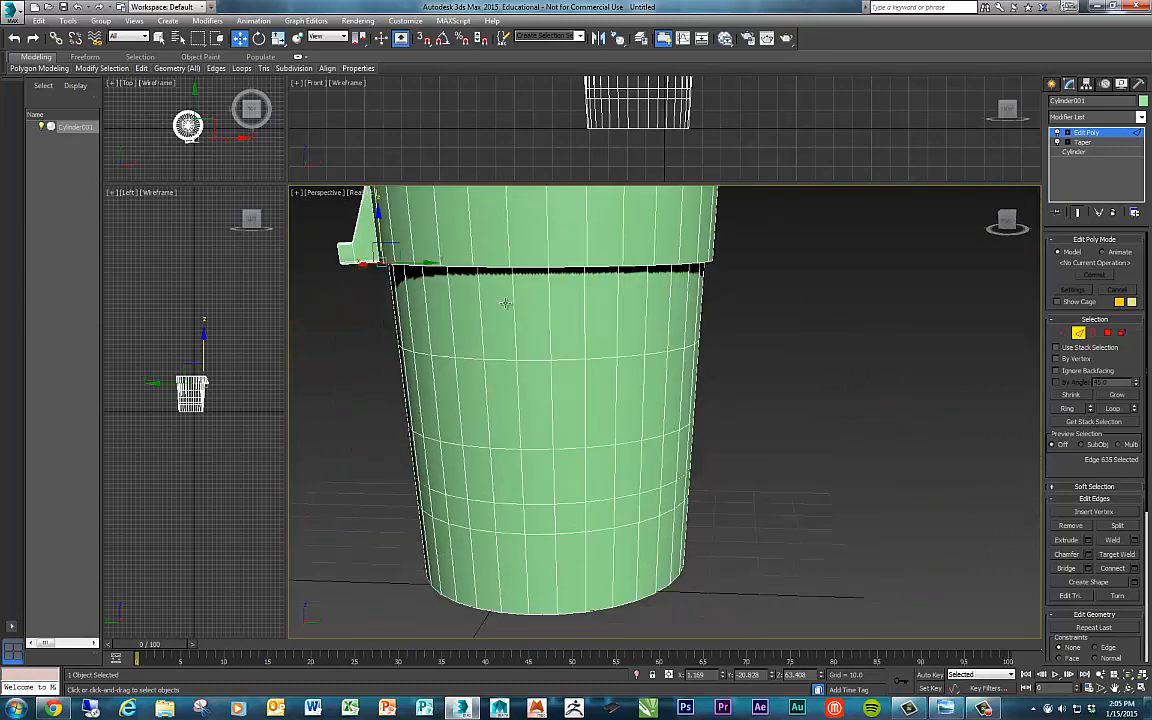
pyautogui.moveTo(576, 398)
pyautogui.mouseDown(button='middle')
pyautogui.moveTo(555, 489)
pyautogui.moveTo(561, 471)
pyautogui.moveTo(545, 483)
pyautogui.moveTo(566, 415)
pyautogui.mouseUp(button='middle')
# Select the whole edge loop around the can's base and check it from below.
pyautogui.scroll(5, 566, 415)
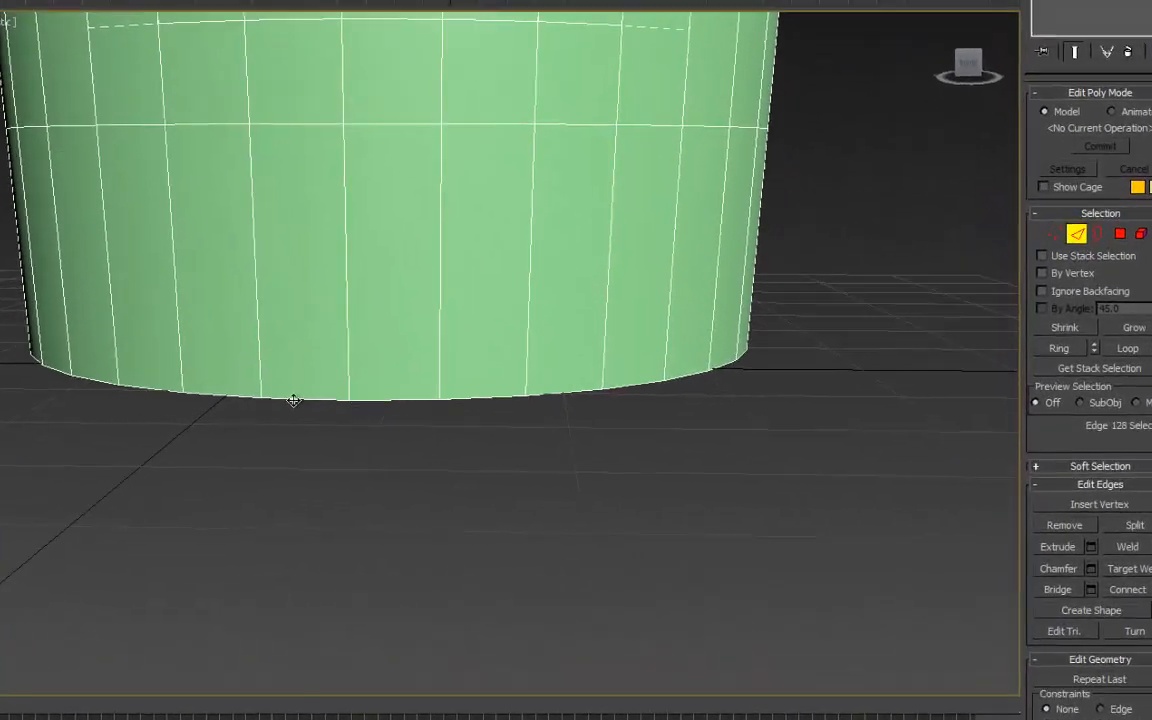
pyautogui.click(566, 441)
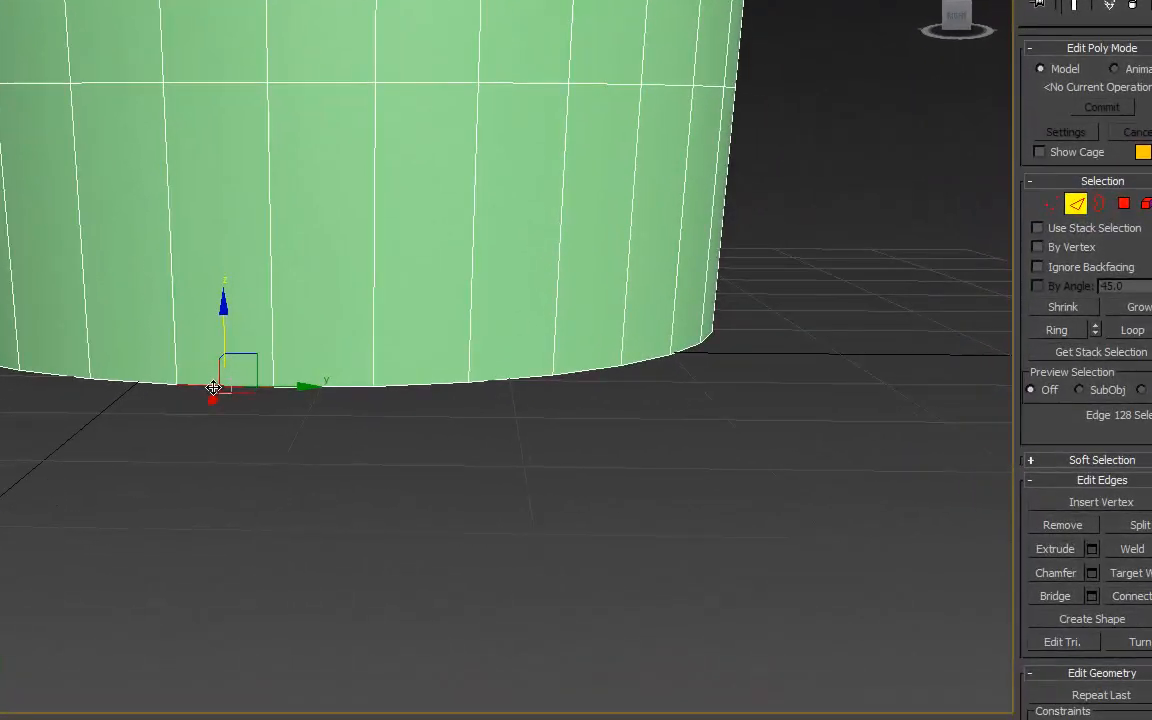
pyautogui.keyDown('ctrl'); pyautogui.doubleClick(345, 386); pyautogui.keyUp('ctrl')
pyautogui.keyDown('alt'); pyautogui.moveTo(361, 434); pyautogui.dragTo(345, 335, button='middle'); pyautogui.keyUp('alt')
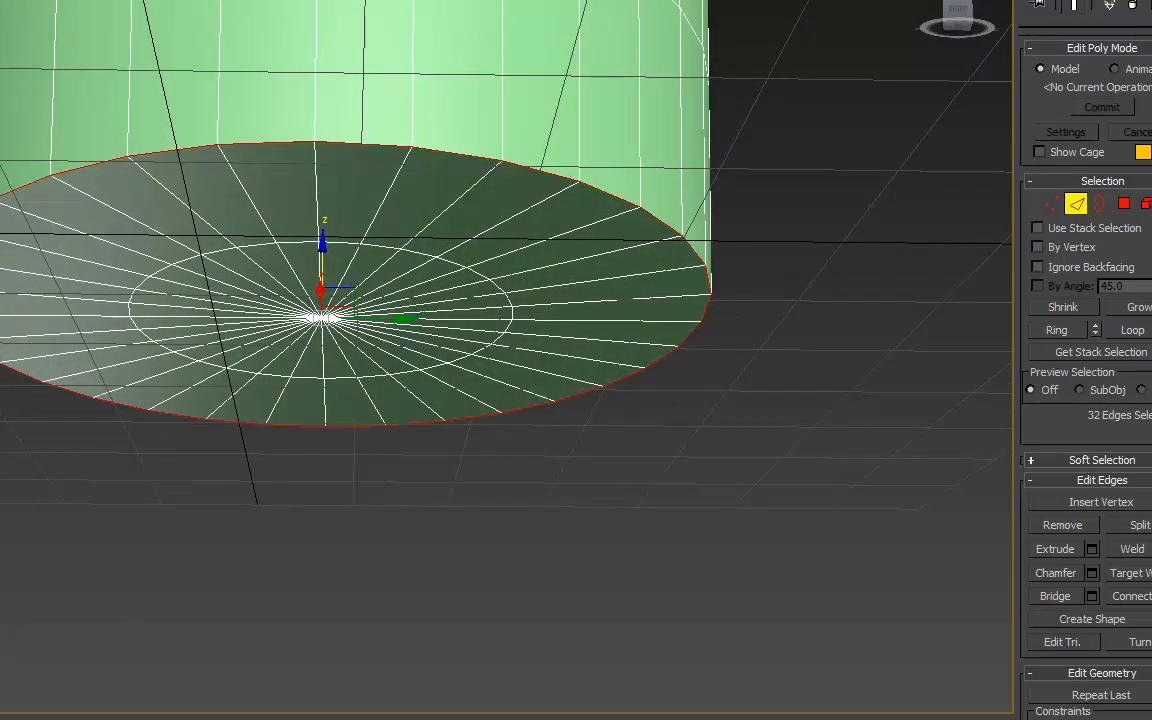
pyautogui.keyDown('alt'); pyautogui.moveTo(602, 224); pyautogui.dragTo(315, 453, button='middle'); pyautogui.keyUp('alt')
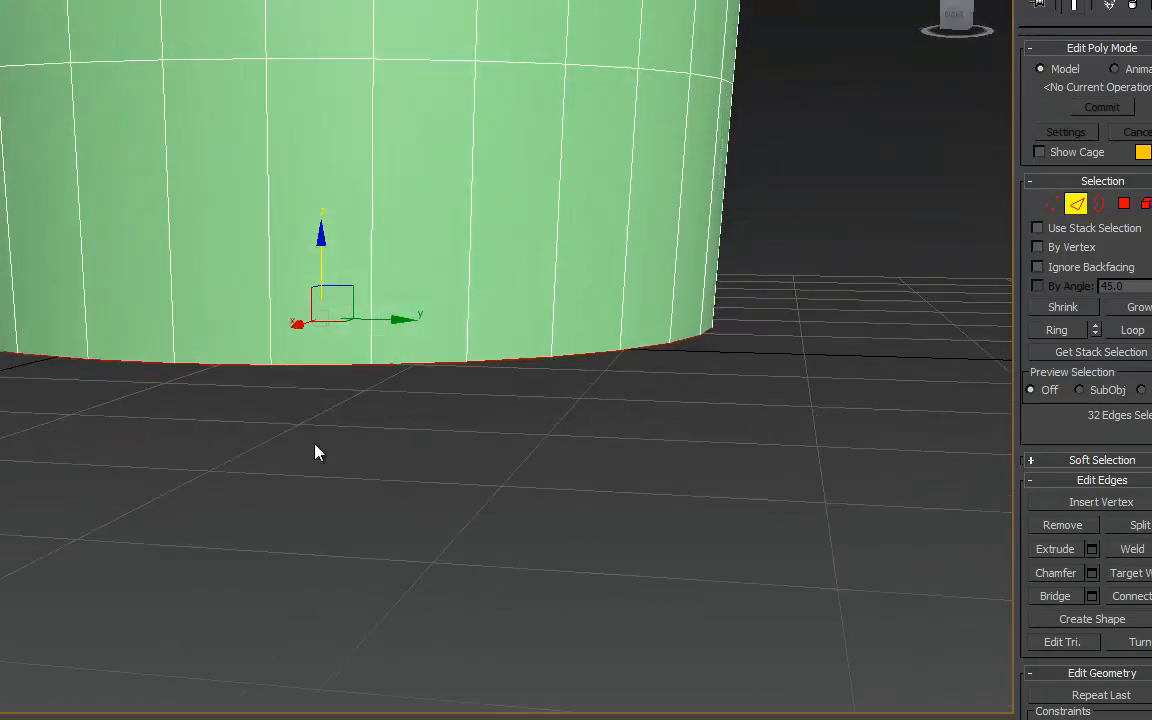
# Try selecting neighbouring edges of the base rim one at a time.
pyautogui.click(221, 361)
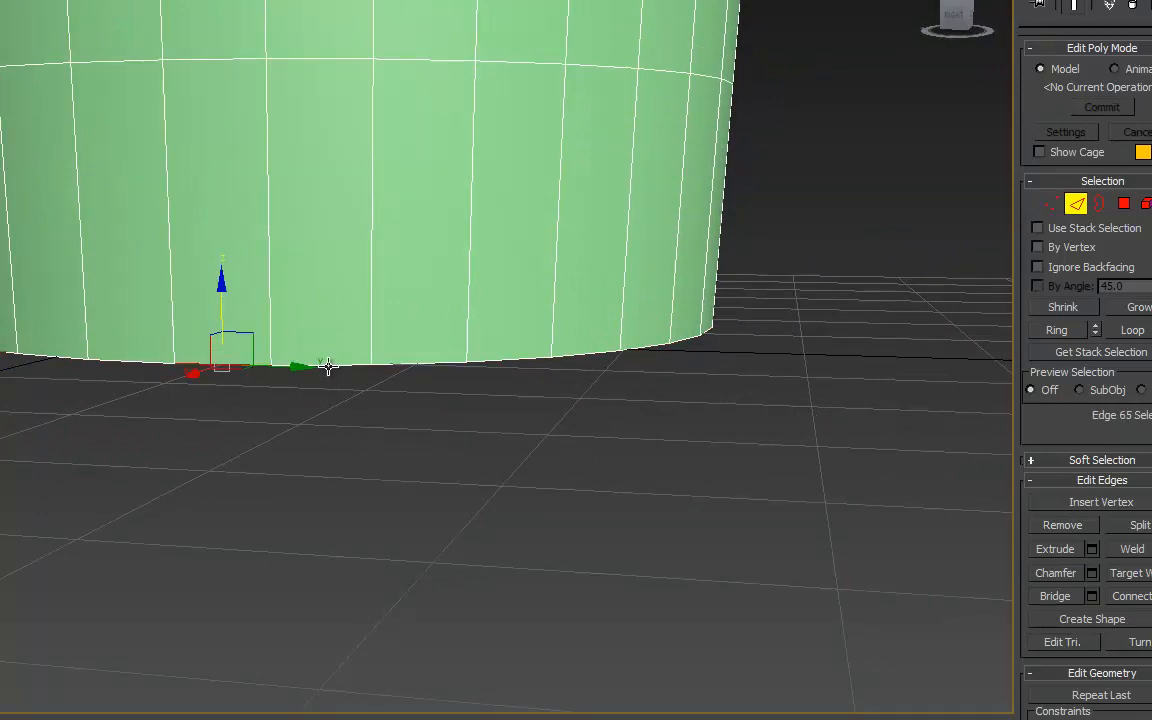
pyautogui.keyDown('ctrl'); pyautogui.click(328, 366); pyautogui.keyUp('ctrl')
pyautogui.keyDown('ctrl'); pyautogui.click(409, 363); pyautogui.keyUp('ctrl')
pyautogui.click(258, 383)
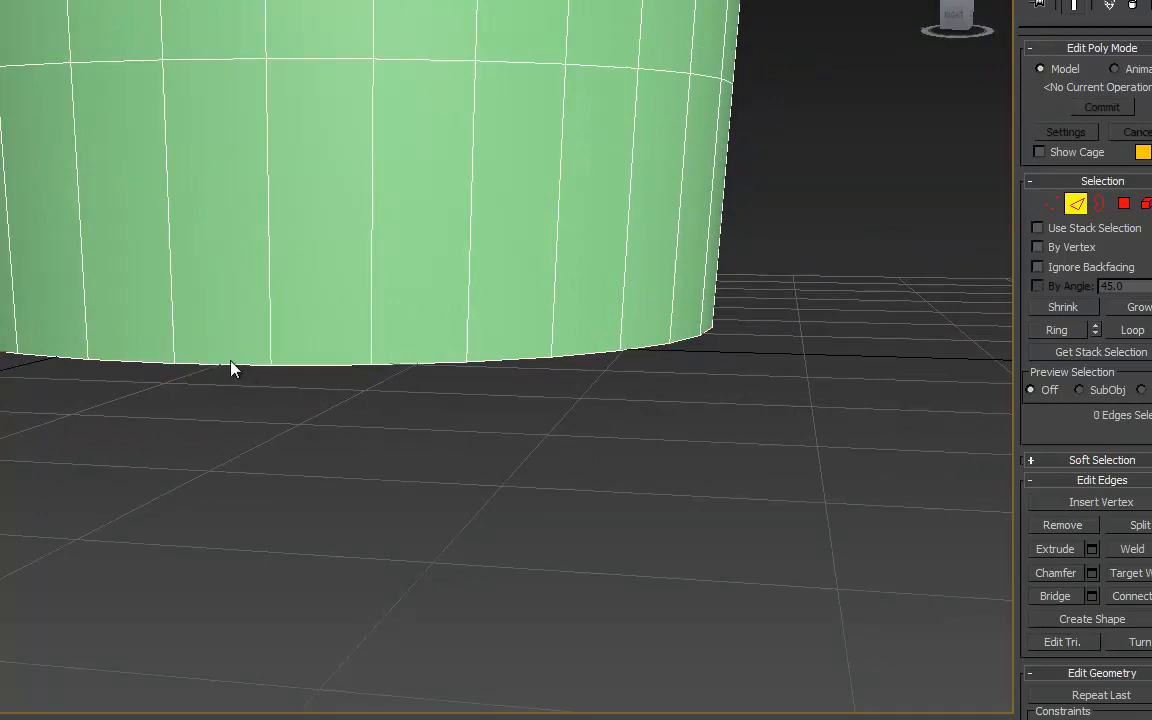
# Reselect the complete edge loop around the can's base and start a chamfer on it.
pyautogui.click(227, 364)
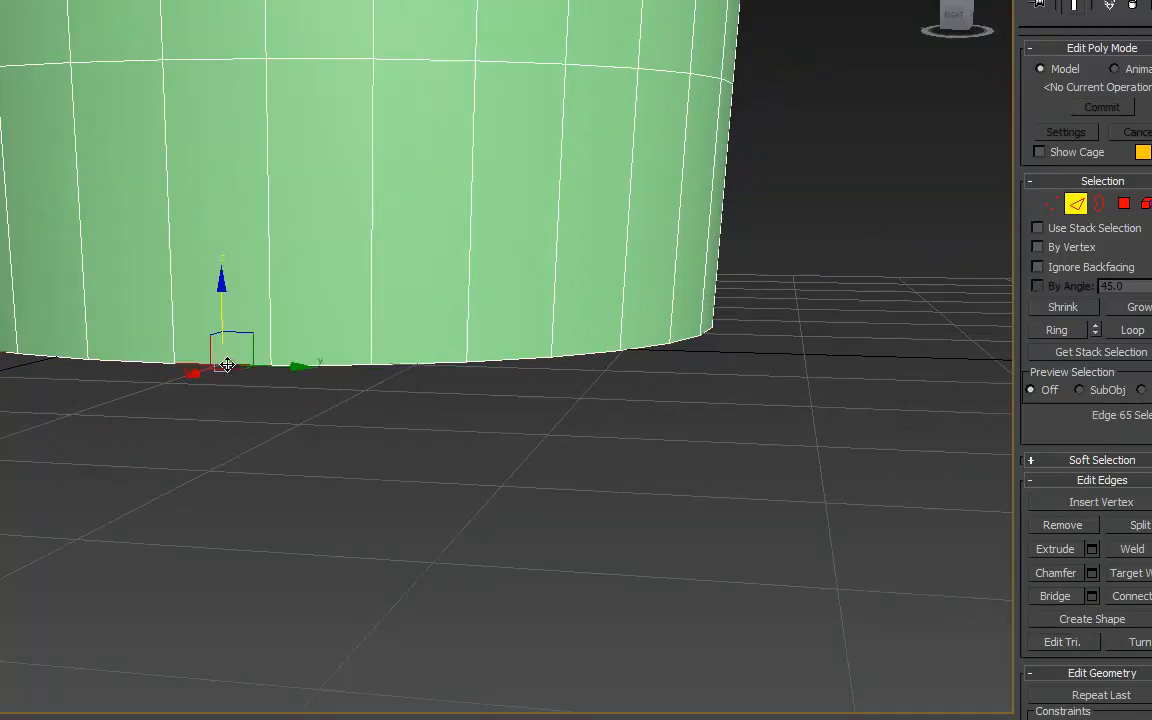
pyautogui.doubleClick(353, 367)
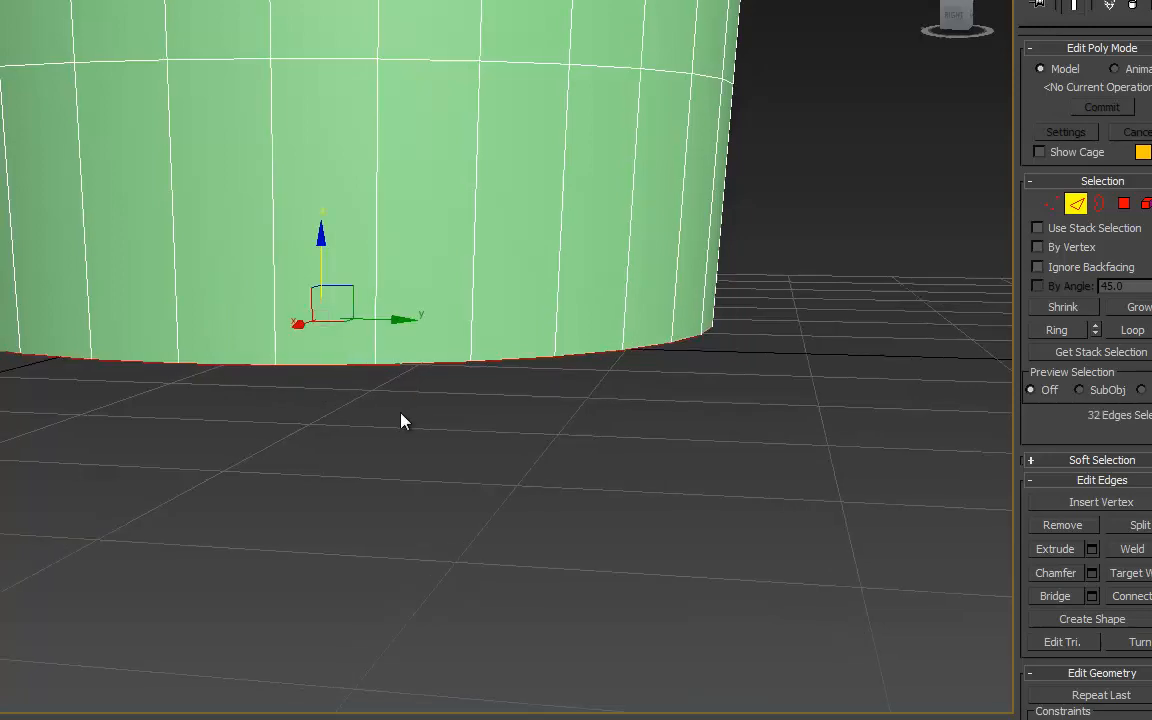
pyautogui.keyDown('alt'); pyautogui.moveTo(401, 419); pyautogui.dragTo(427, 406, button='middle'); pyautogui.keyUp('alt')
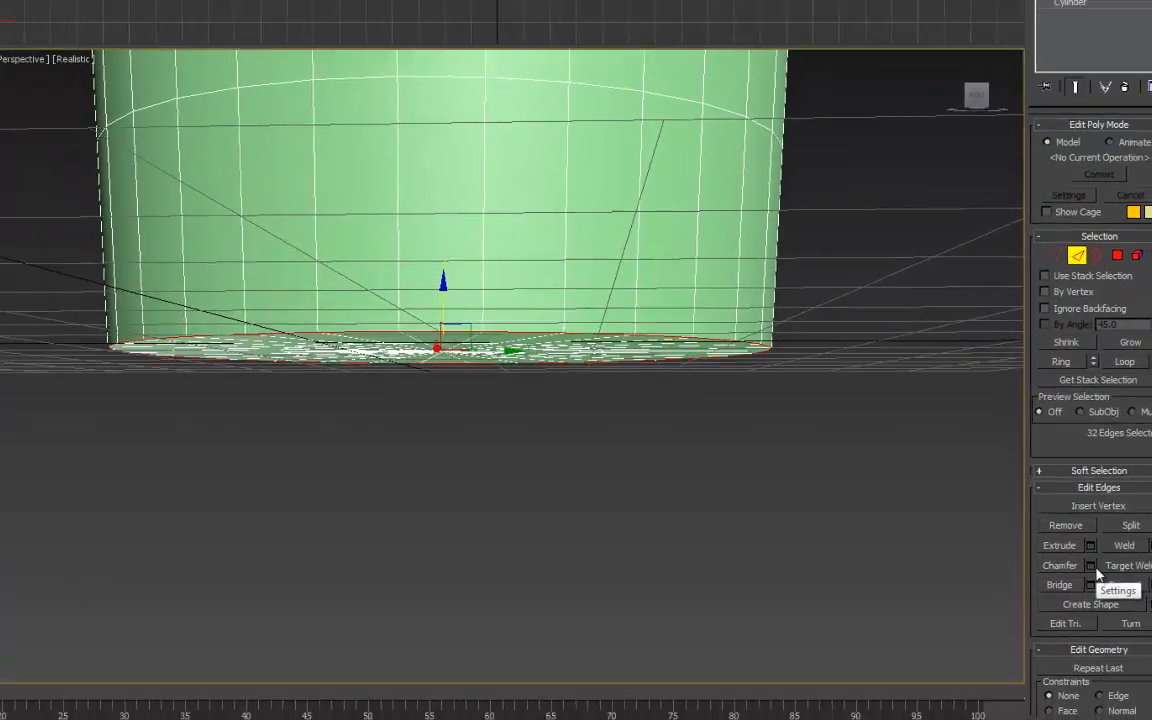
pyautogui.click(1092, 573)
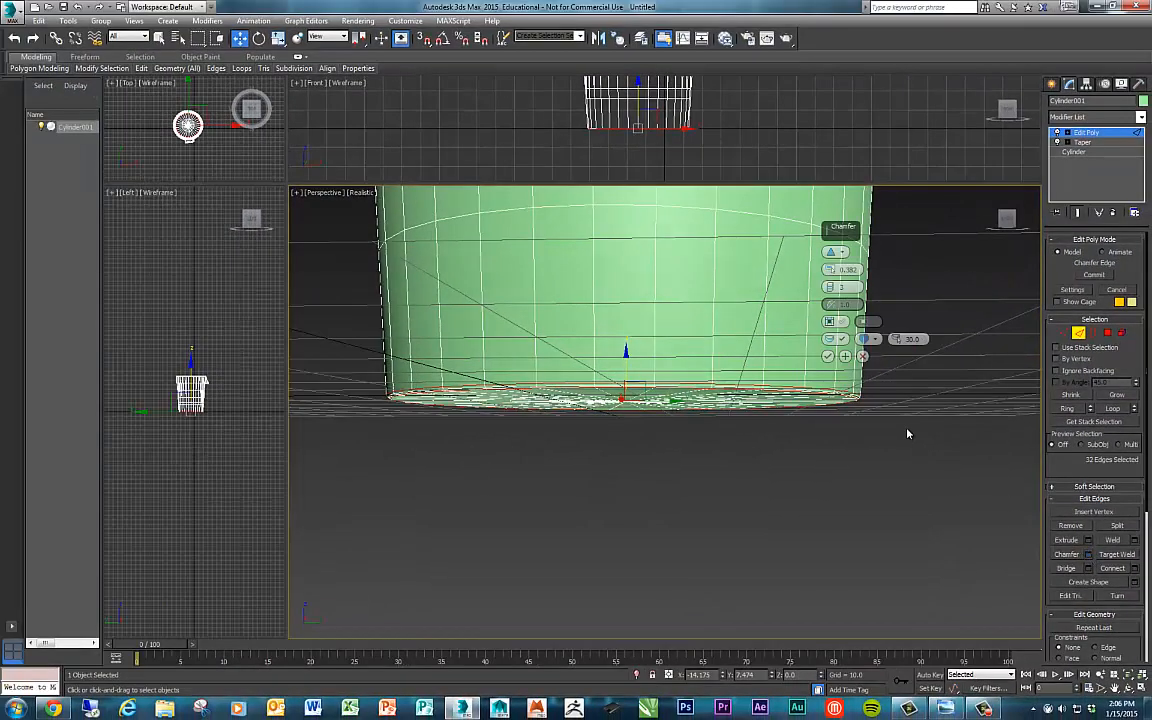
pyautogui.scroll(1, 887, 450)
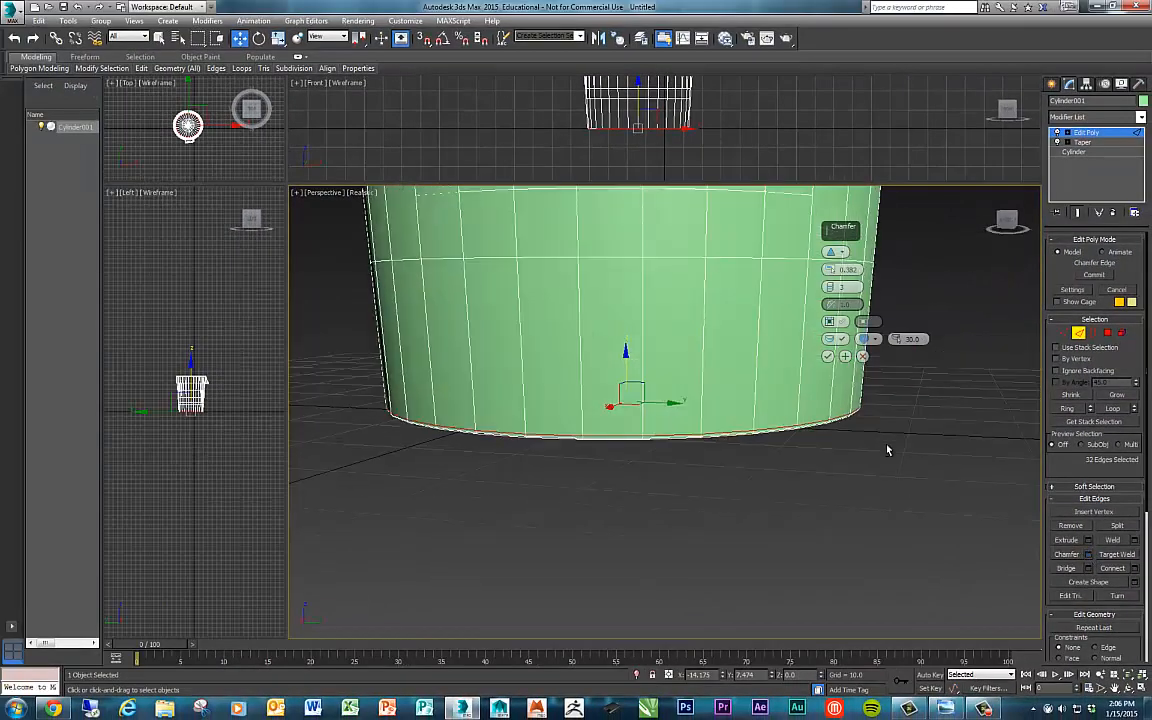
pyautogui.scroll(3, 666, 441)
pyautogui.scroll(-3, 726, 456)
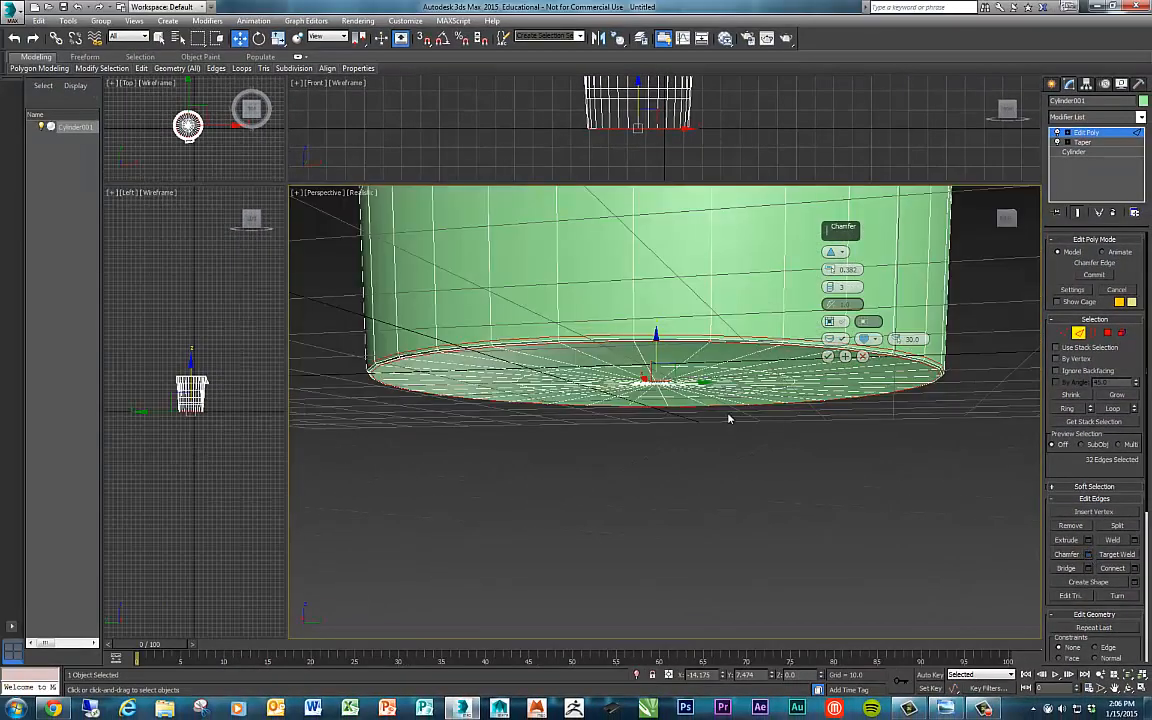
pyautogui.keyDown('alt'); pyautogui.moveTo(725, 349); pyautogui.dragTo(724, 333, button='middle'); pyautogui.keyUp('alt')
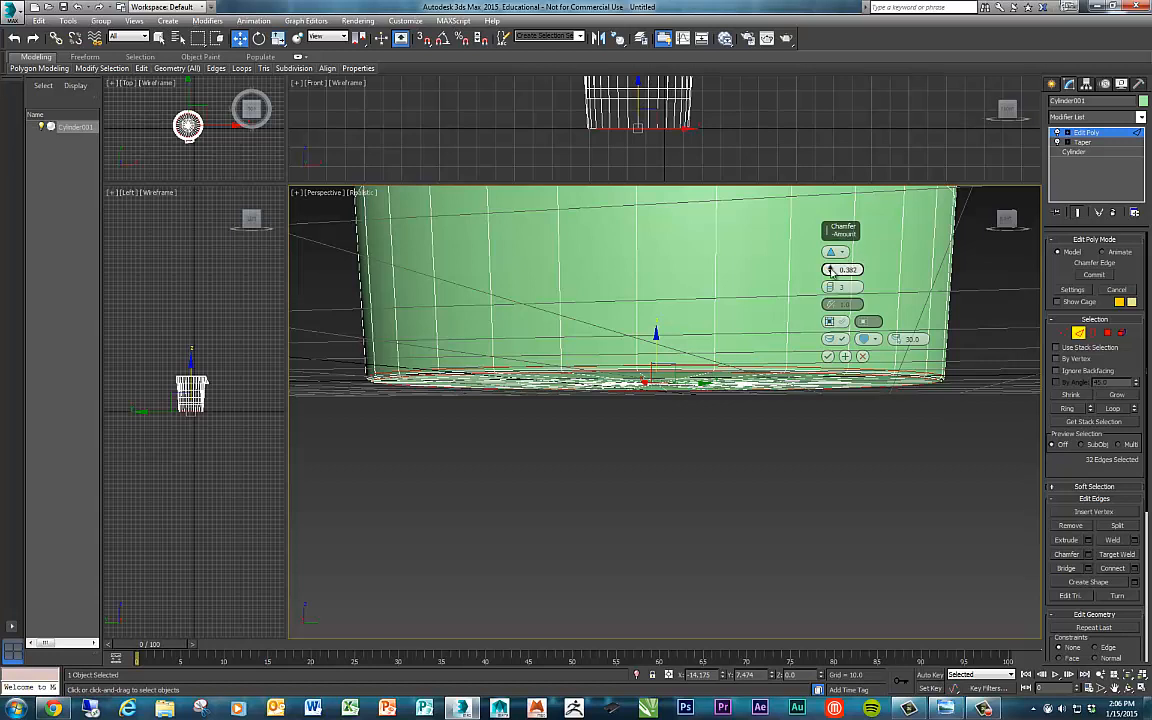
# Chamfer the edge loop around the can's base by 2.367 with 3 segments and clear the edge selection.
pyautogui.moveTo(830, 269); pyautogui.dragTo(830, 259)
pyautogui.keyDown('alt'); pyautogui.moveTo(679, 316); pyautogui.dragTo(678, 324, button='middle'); pyautogui.keyUp('alt')
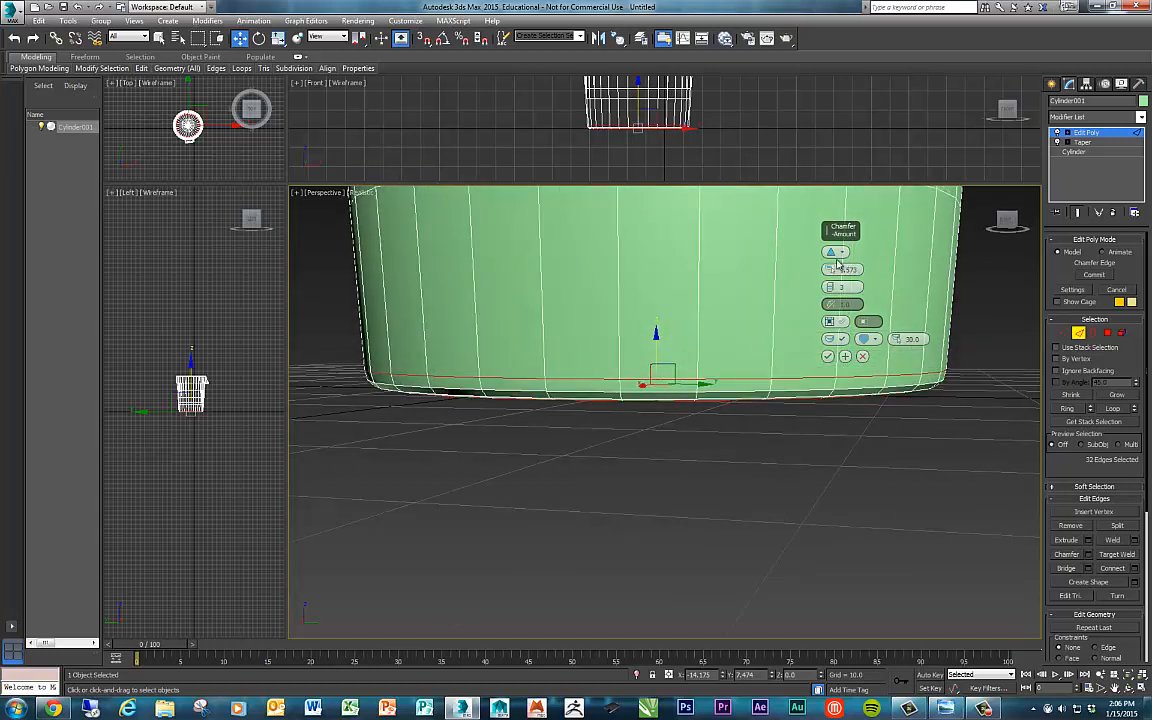
pyautogui.moveTo(830, 269); pyautogui.dragTo(830, 262)
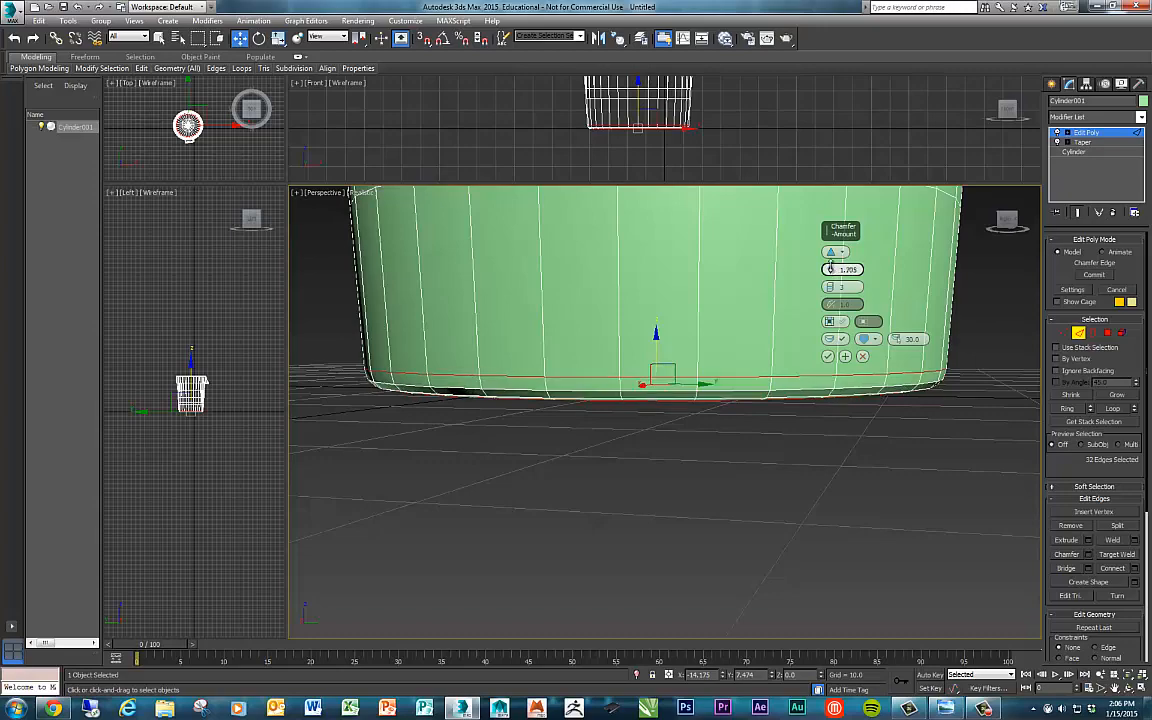
pyautogui.keyDown('alt'); pyautogui.moveTo(745, 360); pyautogui.dragTo(744, 355, button='middle'); pyautogui.keyUp('alt')
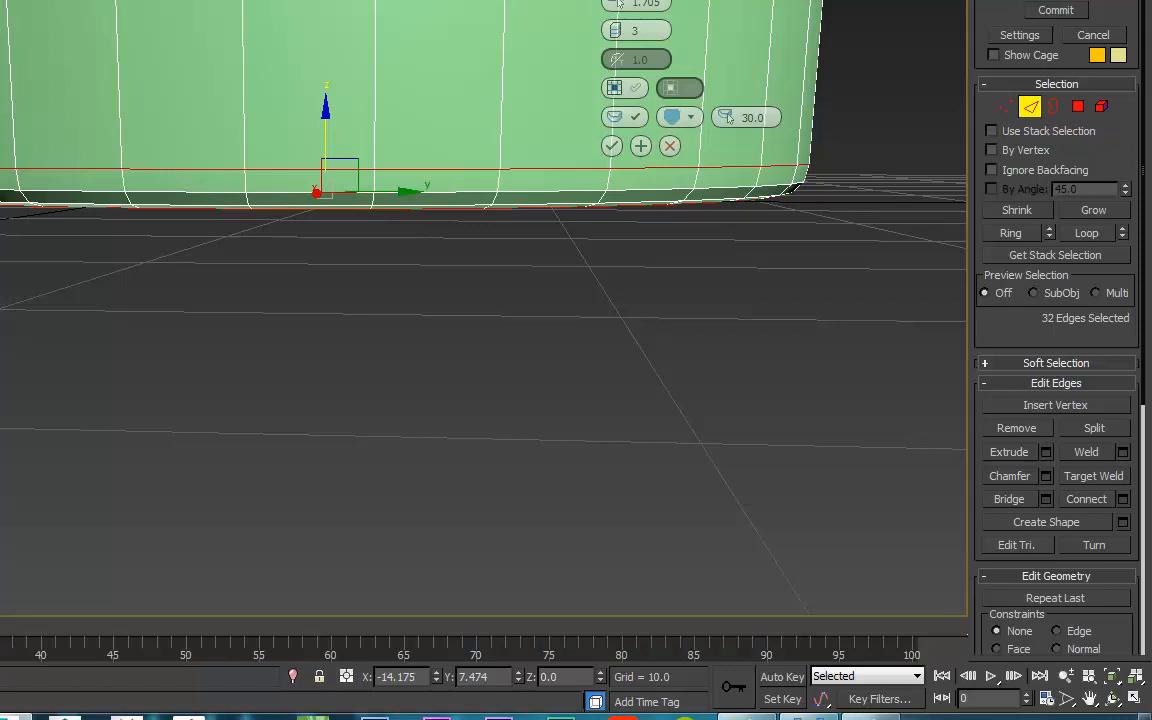
pyautogui.moveTo(327, 224)
pyautogui.keyDown('alt'); pyautogui.mouseDown(button='middle')
pyautogui.moveTo(360, 226)
pyautogui.moveTo(326, 238)
pyautogui.mouseUp(button='middle'); pyautogui.keyUp('alt')
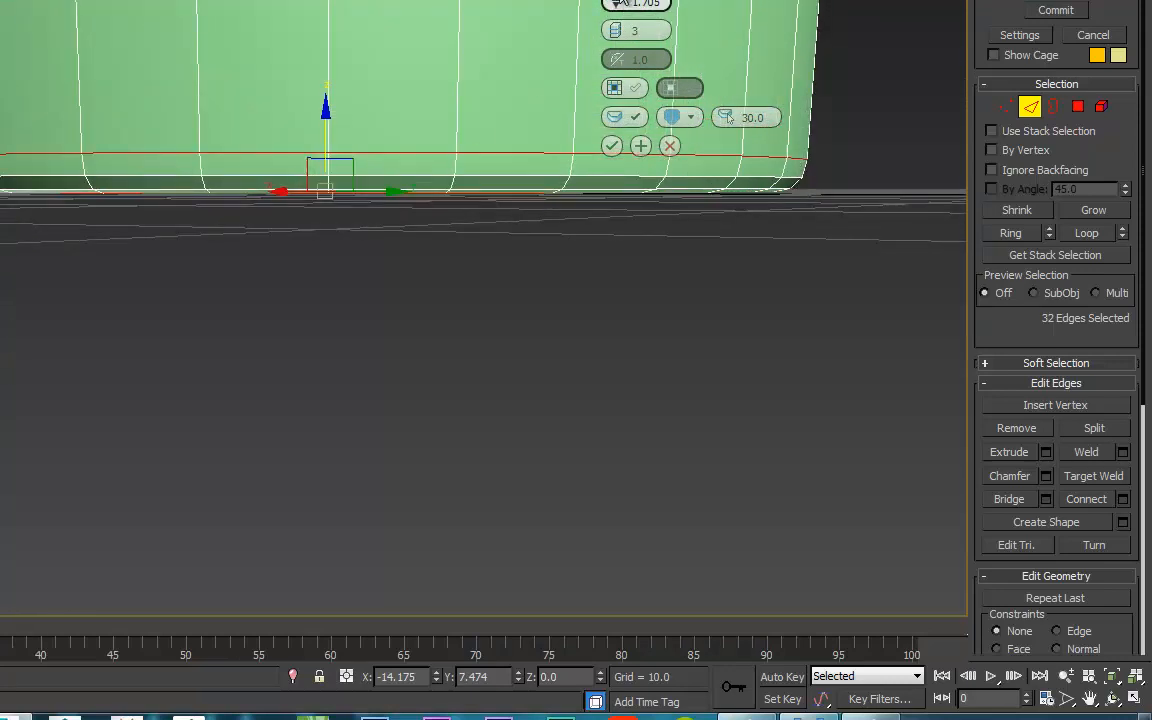
pyautogui.moveTo(617, 4); pyautogui.dragTo(608, 0)
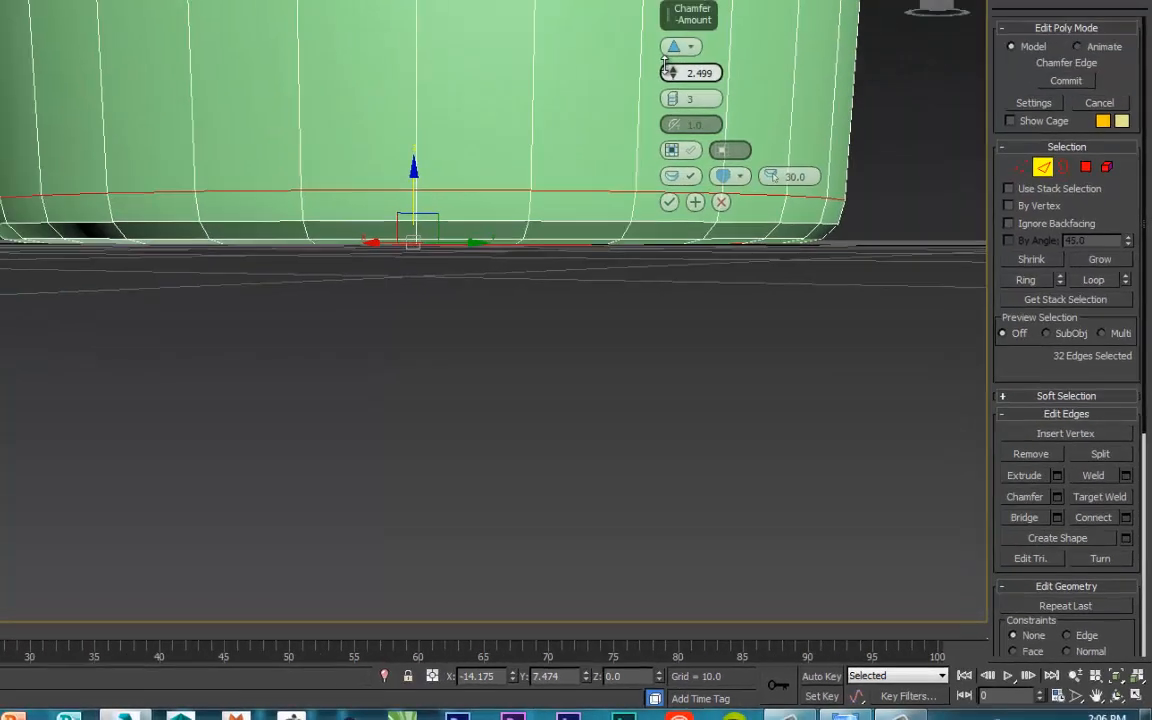
pyautogui.moveTo(665, 66); pyautogui.dragTo(648, 67)
pyautogui.keyDown('alt'); pyautogui.moveTo(406, 185); pyautogui.dragTo(406, 186, button='middle'); pyautogui.keyUp('alt')
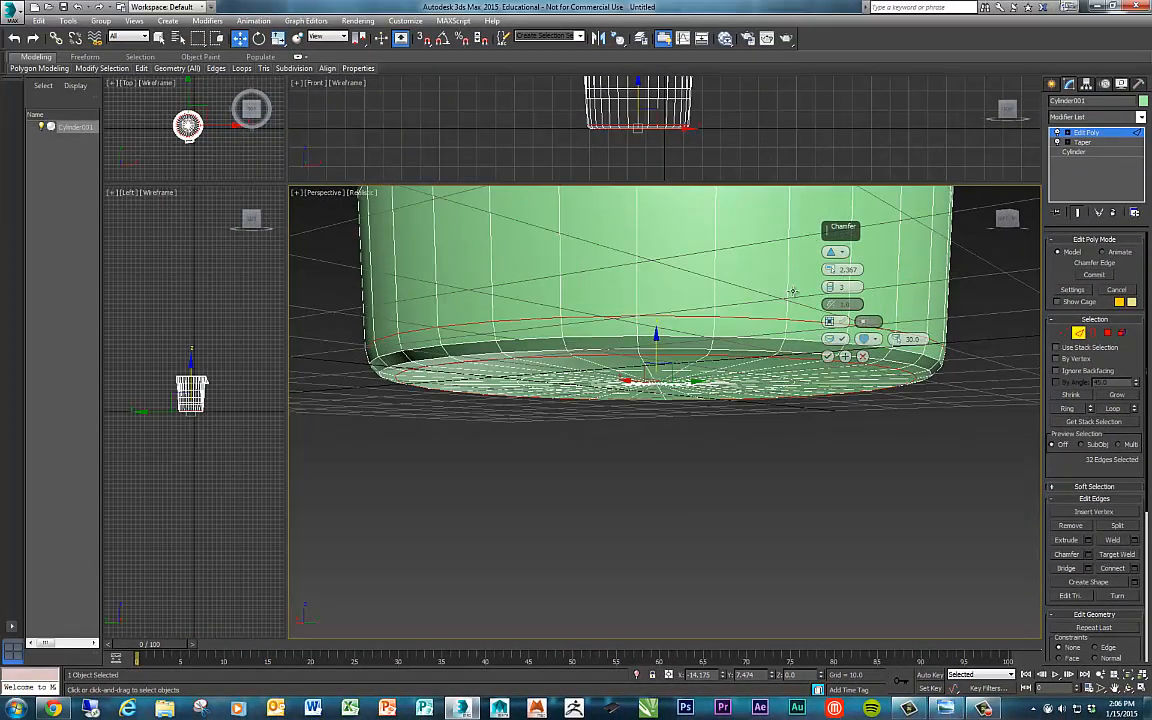
pyautogui.click(829, 357)
pyautogui.keyDown('alt'); pyautogui.moveTo(829, 358); pyautogui.dragTo(765, 442, button='middle'); pyautogui.keyUp('alt')
pyautogui.click(822, 367)
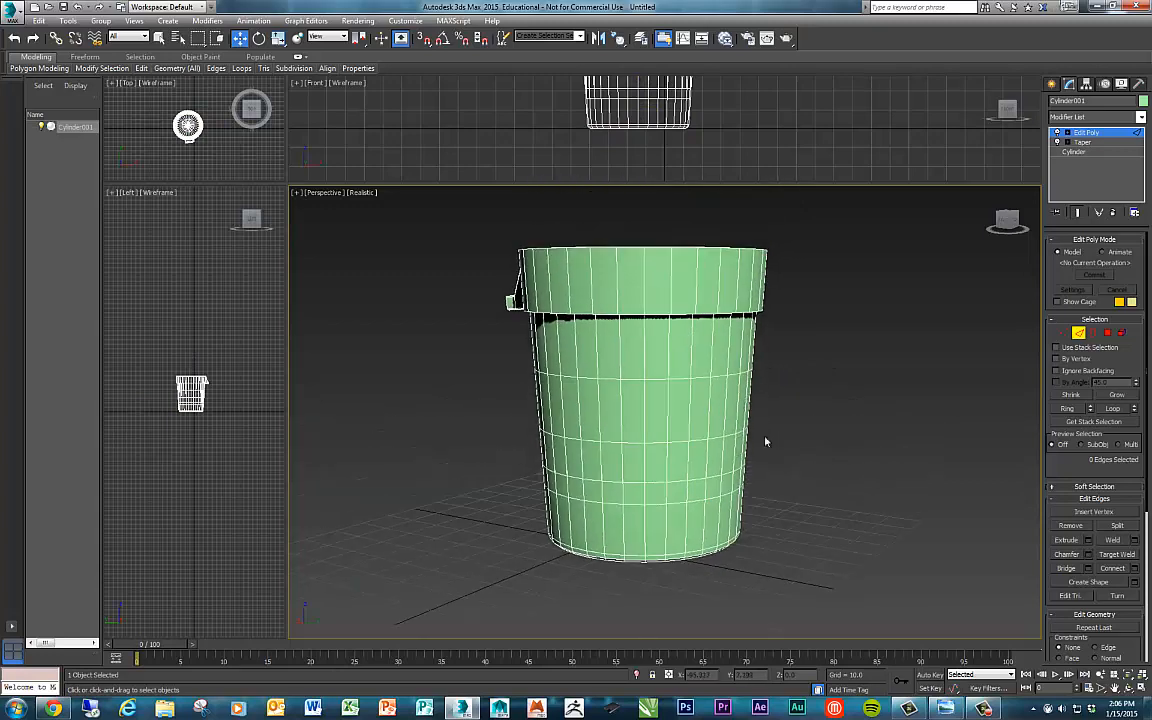
# Examine the collar's top rim, lower rim and handle from above and from several sides.
pyautogui.moveTo(676, 403)
pyautogui.keyDown('alt'); pyautogui.mouseDown(button='middle')
pyautogui.moveTo(717, 404)
pyautogui.moveTo(662, 326)
pyautogui.moveTo(696, 380)
pyautogui.moveTo(689, 390)
pyautogui.mouseUp(button='middle'); pyautogui.keyUp('alt')
pyautogui.scroll(3, 692, 431)
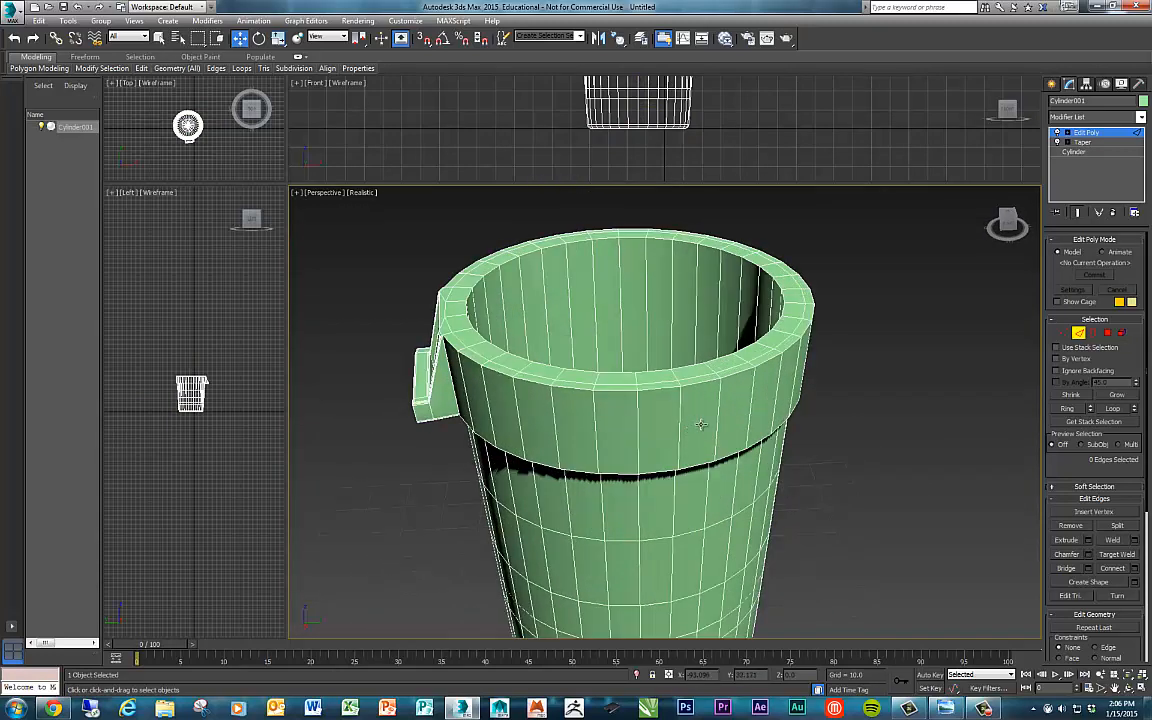
pyautogui.keyDown('alt'); pyautogui.moveTo(692, 446); pyautogui.dragTo(630, 420, button='middle'); pyautogui.keyUp('alt')
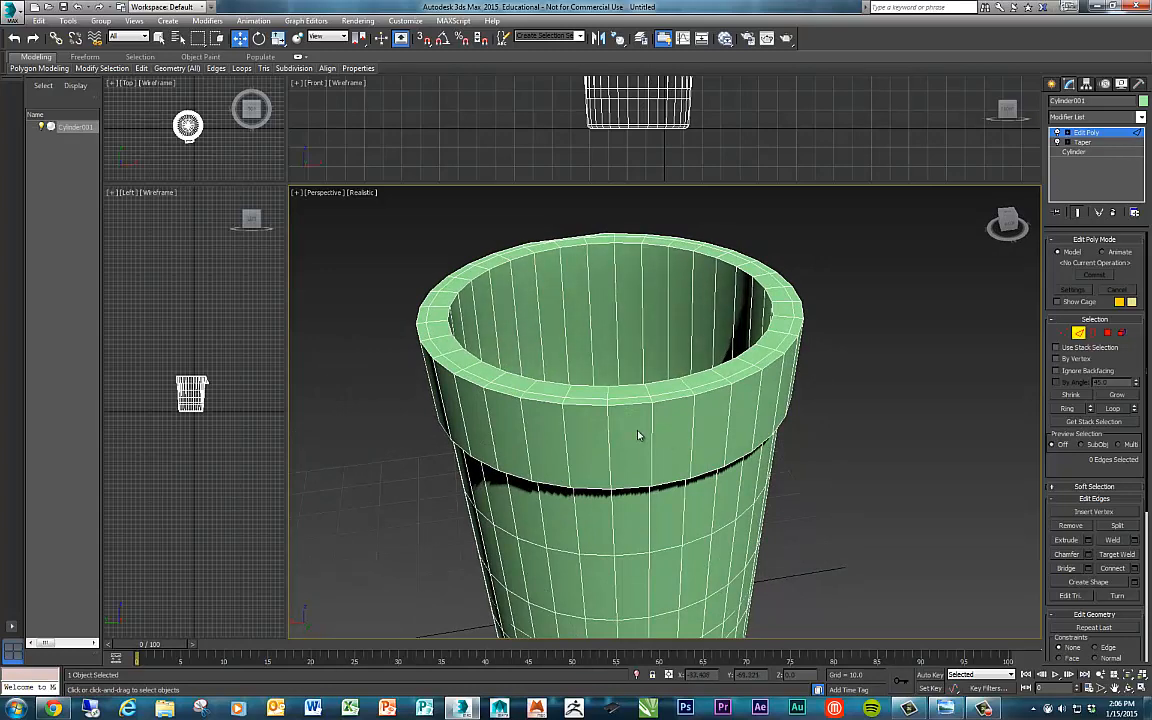
pyautogui.keyDown('alt'); pyautogui.moveTo(638, 435); pyautogui.dragTo(776, 432, button='middle'); pyautogui.keyUp('alt')
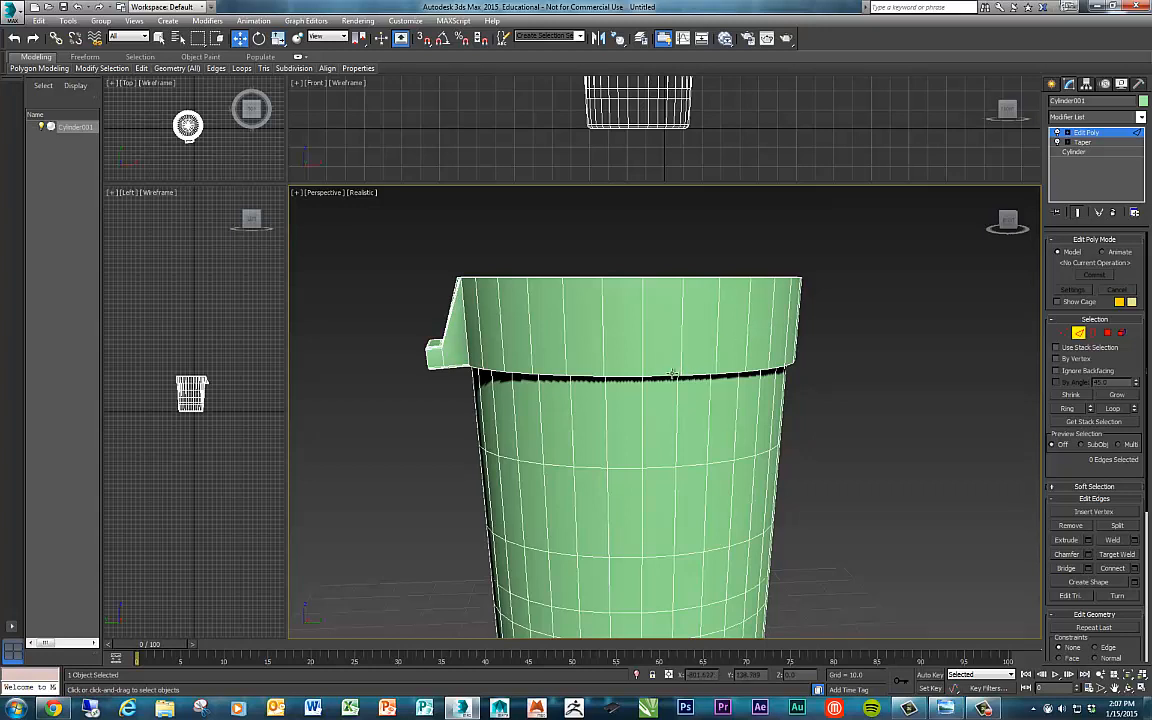
pyautogui.keyDown('alt'); pyautogui.moveTo(673, 374); pyautogui.dragTo(560, 400, button='middle'); pyautogui.keyUp('alt')
pyautogui.keyDown('alt'); pyautogui.moveTo(680, 404); pyautogui.dragTo(843, 442, button='middle'); pyautogui.keyUp('alt')
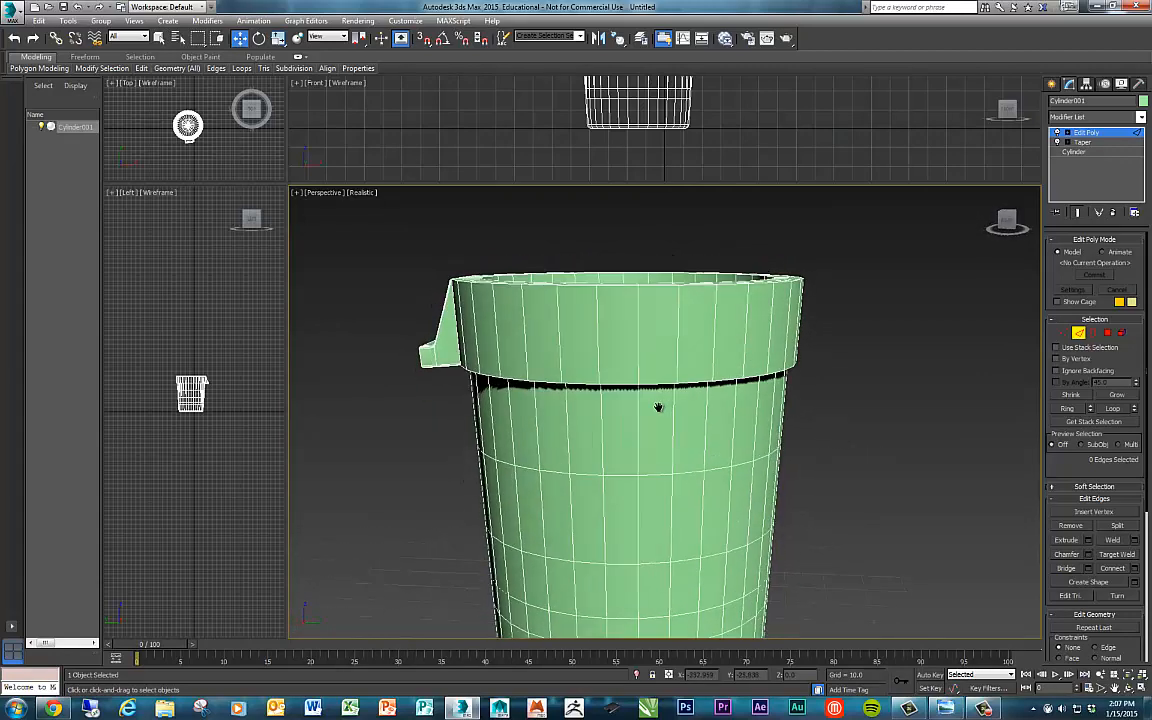
# Chamfer the outer edge loop of the collar's top rim by 1.176 with 3 segments.
pyautogui.scroll(5, 638, 433)
pyautogui.keyDown('alt'); pyautogui.moveTo(638, 433); pyautogui.dragTo(583, 379, button='middle'); pyautogui.keyUp('alt')
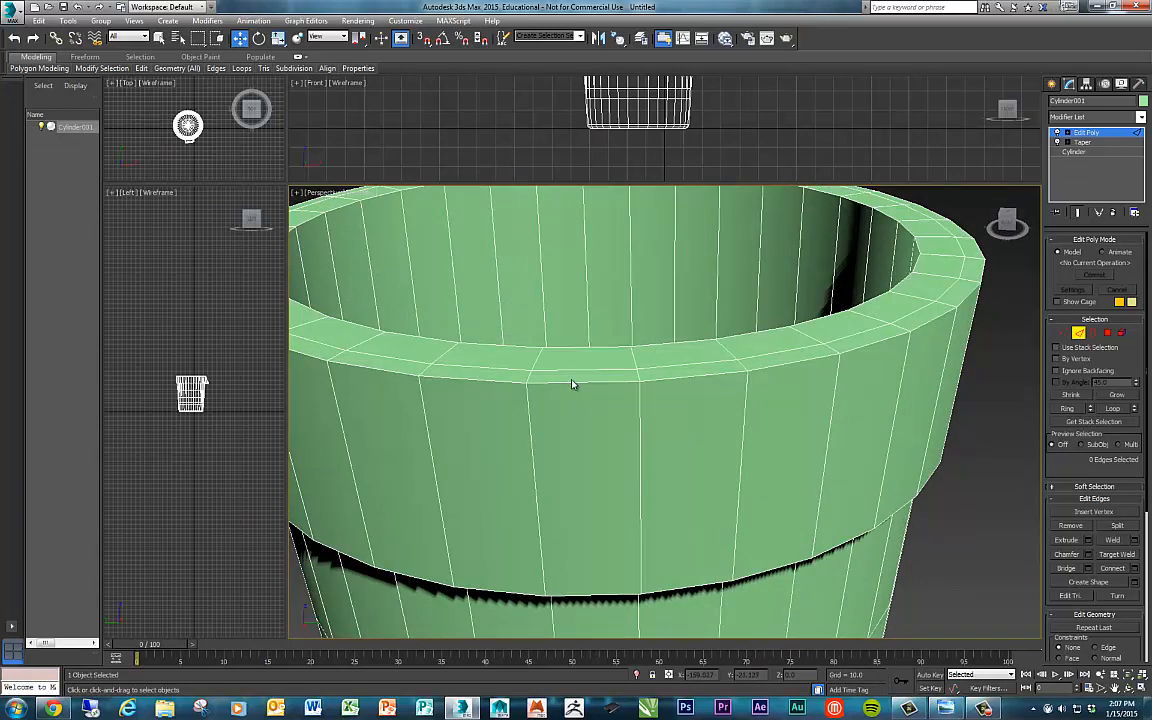
pyautogui.click(569, 383)
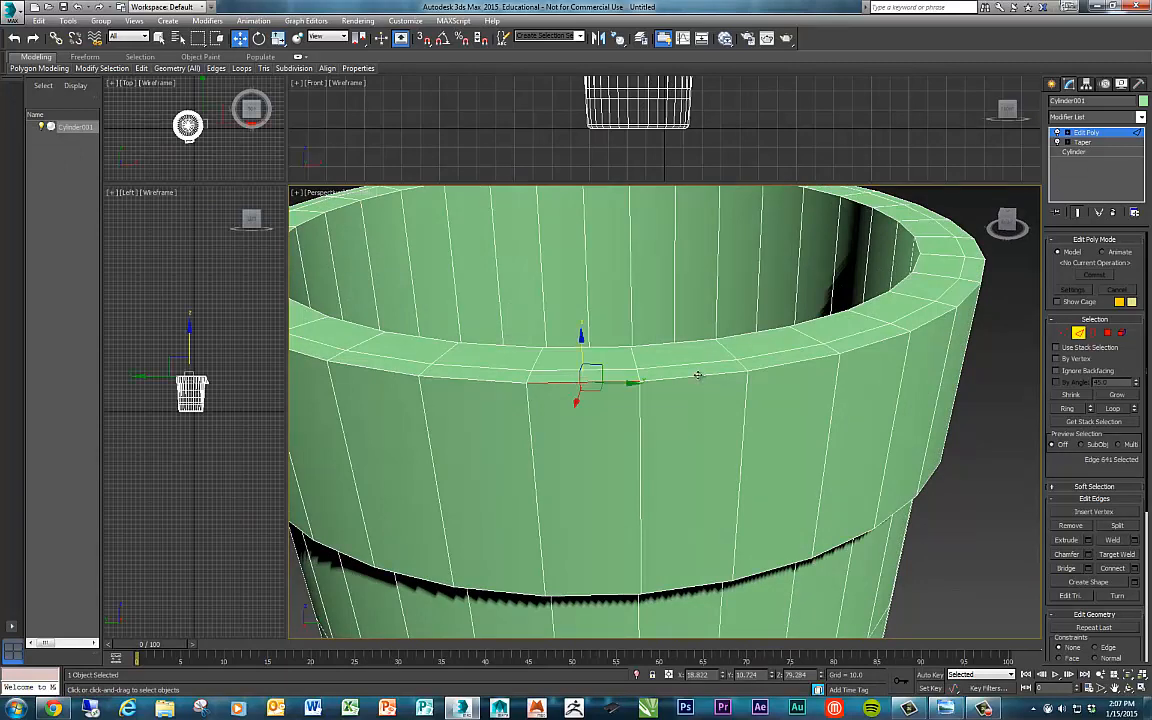
pyautogui.doubleClick(698, 375)
pyautogui.scroll(-4, 702, 429)
pyautogui.keyDown('alt'); pyautogui.moveTo(710, 435); pyautogui.dragTo(427, 331, button='middle'); pyautogui.keyUp('alt')
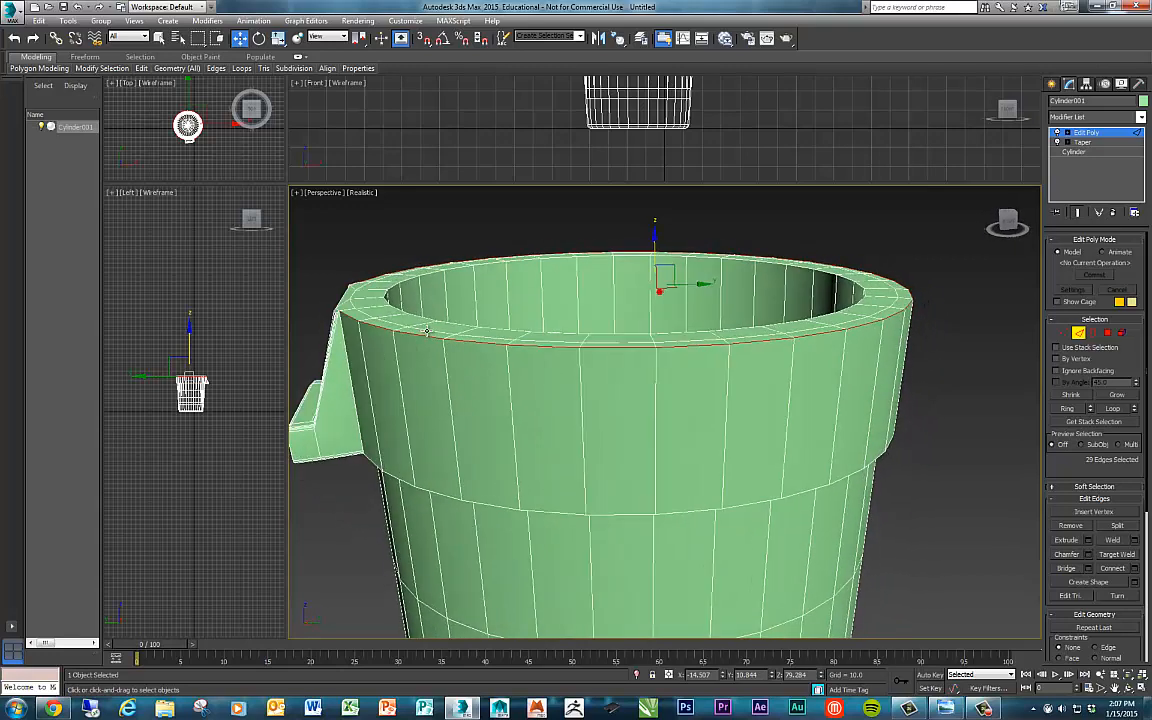
pyautogui.click(1088, 555)
pyautogui.keyDown('alt'); pyautogui.moveTo(834, 411); pyautogui.dragTo(756, 367, button='middle'); pyautogui.keyUp('alt')
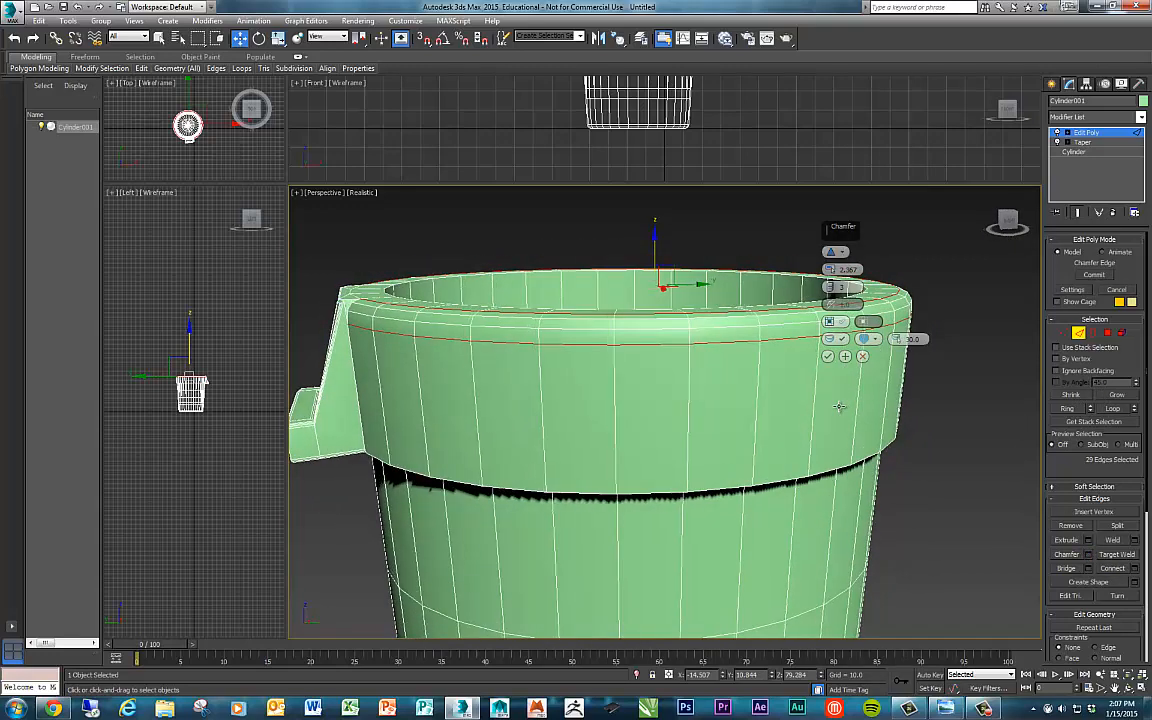
pyautogui.moveTo(829, 269); pyautogui.dragTo(829, 273)
pyautogui.keyDown('alt'); pyautogui.moveTo(597, 350); pyautogui.dragTo(636, 341, button='middle'); pyautogui.keyUp('alt')
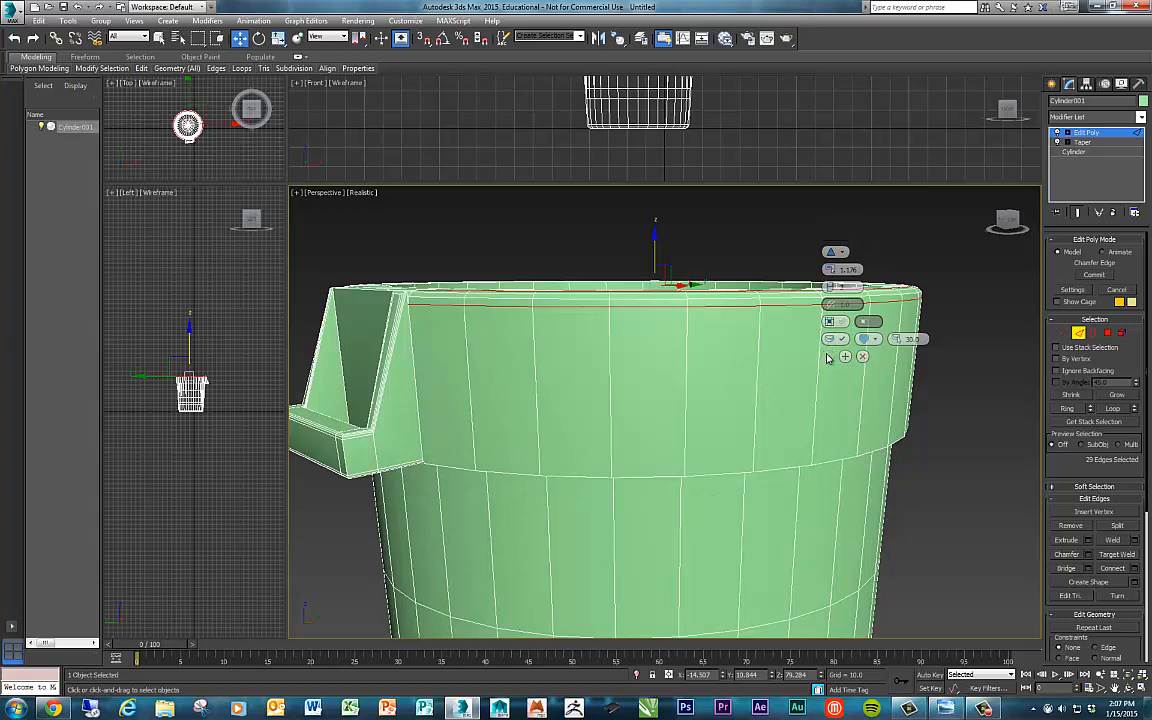
pyautogui.click(827, 356)
# Chamfer the edge loop around the collar's lower rim by 1.176 with 3 segments.
pyautogui.click(592, 486)
pyautogui.keyDown('alt'); pyautogui.moveTo(592, 487); pyautogui.dragTo(770, 497, button='middle'); pyautogui.keyUp('alt')
pyautogui.keyDown('ctrl'); pyautogui.click(650, 478); pyautogui.keyUp('ctrl')
pyautogui.doubleClick(649, 478)
pyautogui.click(1087, 554)
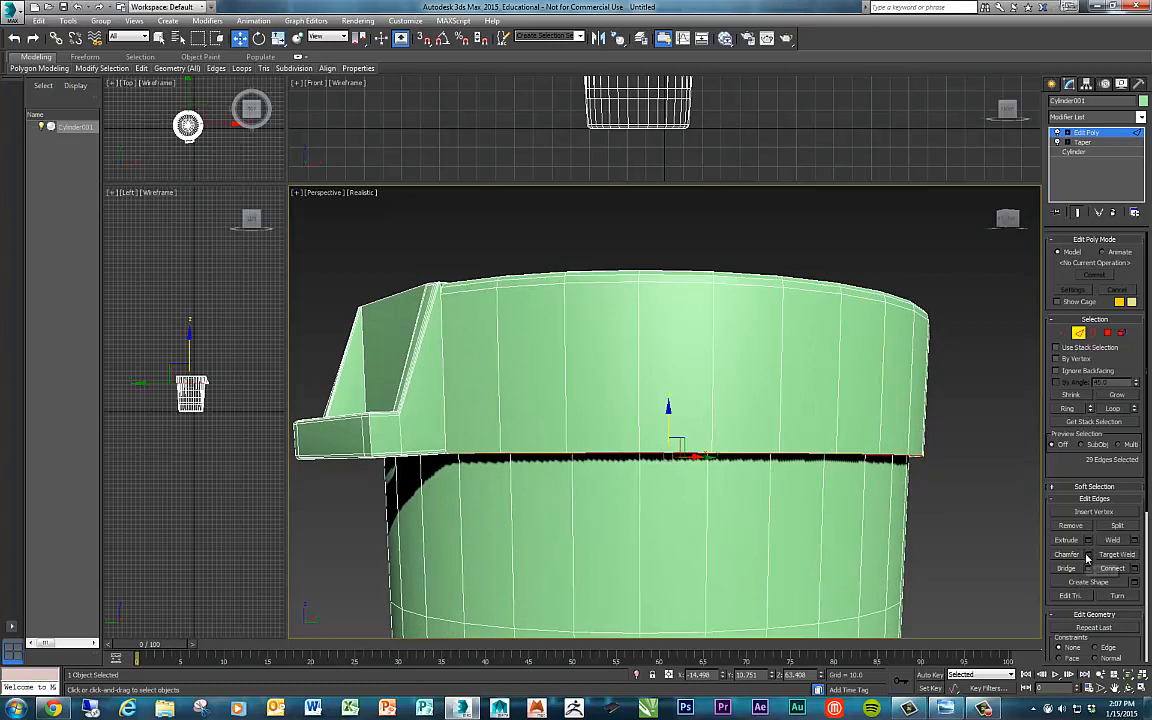
pyautogui.keyDown('alt'); pyautogui.moveTo(689, 416); pyautogui.dragTo(685, 424, button='middle'); pyautogui.keyUp('alt')
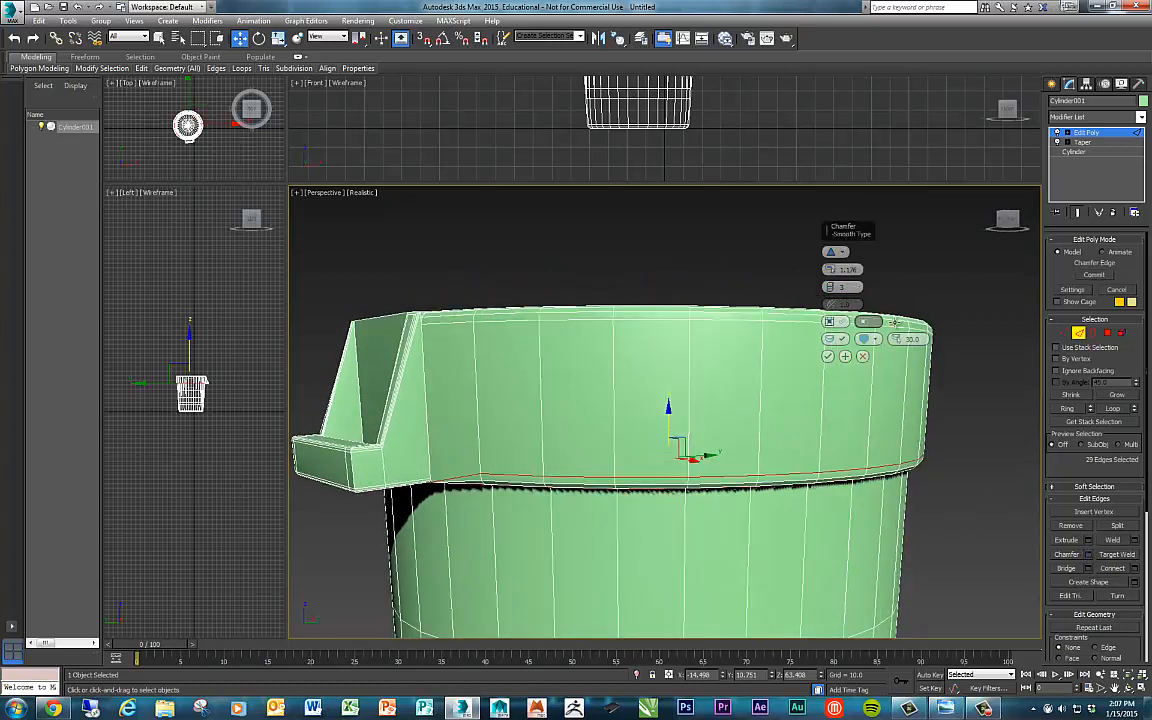
pyautogui.click(828, 356)
# View the whole can and compare it with the trash can reference photo beside the model.
pyautogui.scroll(-2, 862, 435)
pyautogui.keyDown('alt'); pyautogui.moveTo(862, 435); pyautogui.dragTo(751, 483, button='middle'); pyautogui.keyUp('alt')
pyautogui.scroll(-4, 634, 431)
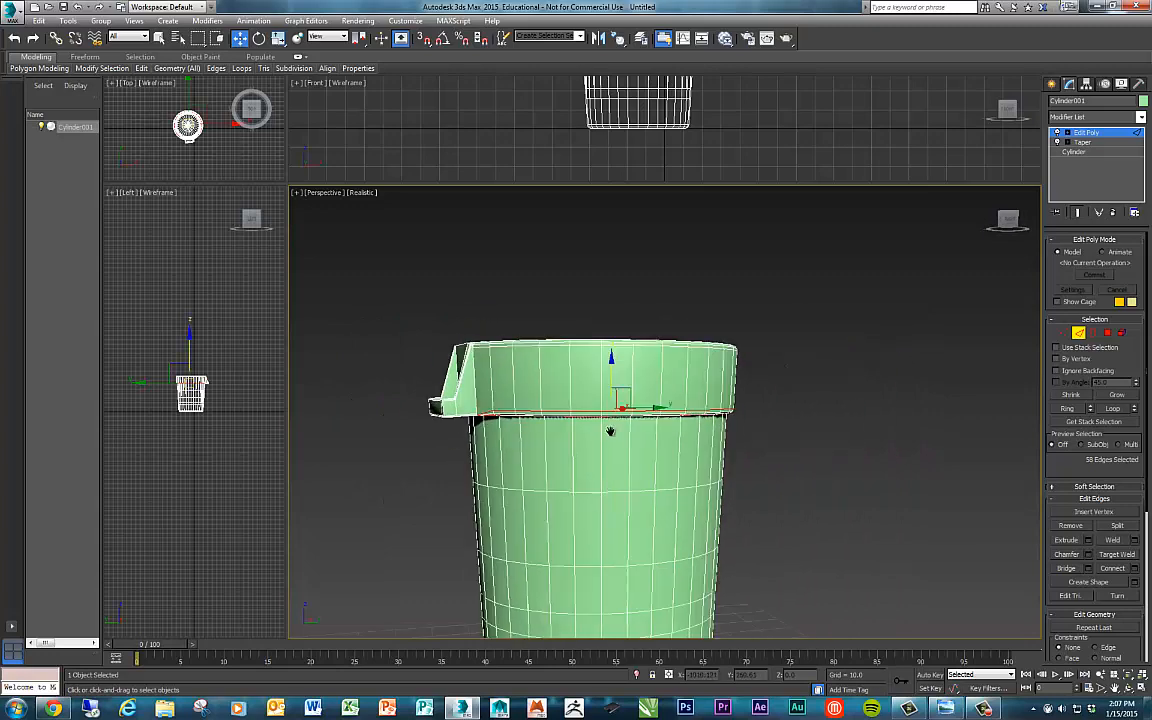
pyautogui.keyDown('alt'); pyautogui.moveTo(600, 380); pyautogui.dragTo(641, 377, button='middle'); pyautogui.keyUp('alt')
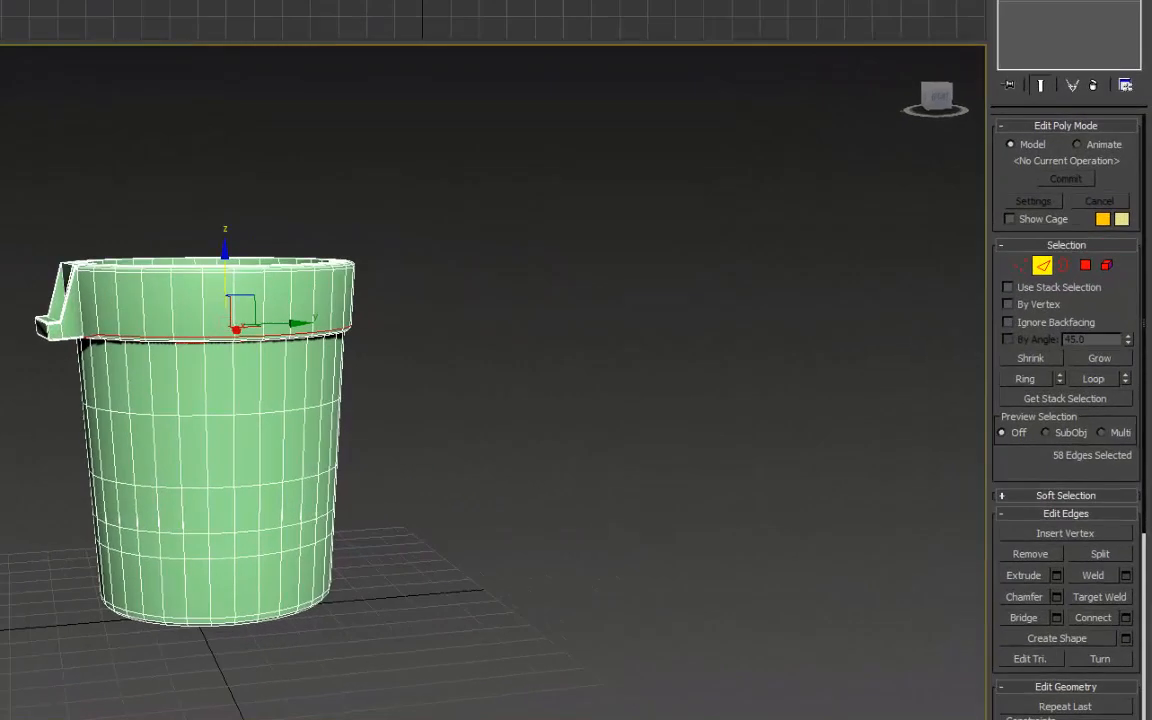
pyautogui.moveTo(1150, 36); pyautogui.dragTo(605, 14)
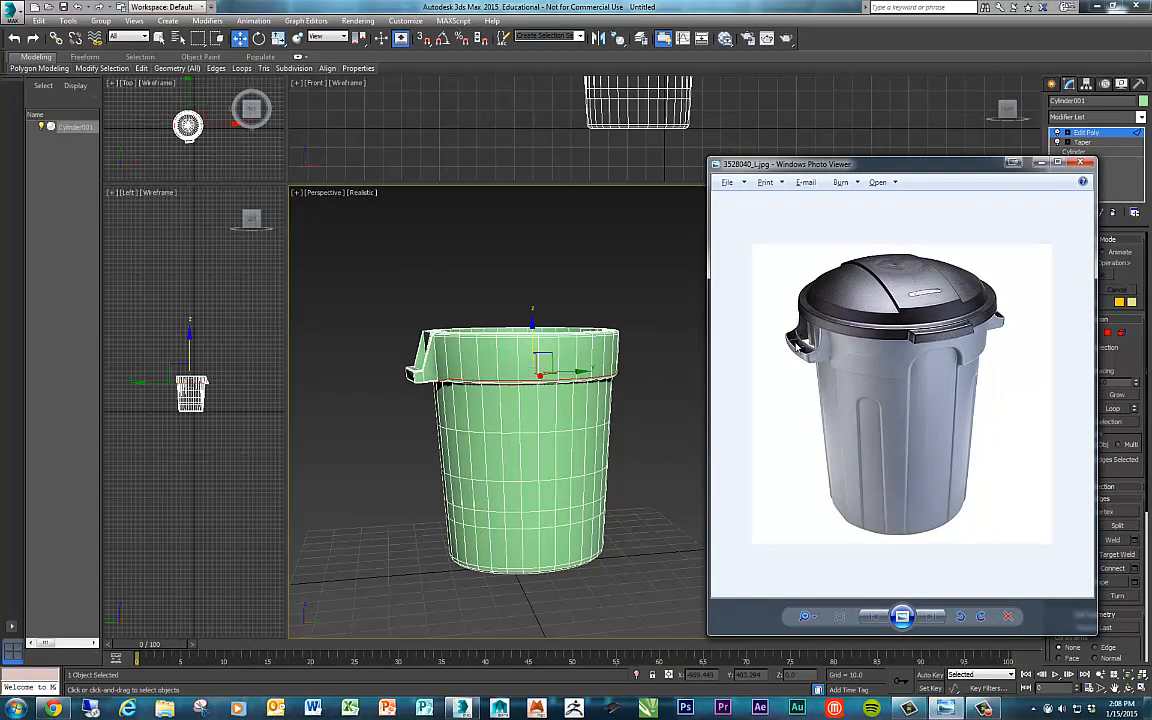
# Extrude the long top polygon of the handle's grip bar inward with a height of -1.843.
pyautogui.keyDown('alt'); pyautogui.moveTo(457, 330); pyautogui.dragTo(505, 395, button='middle'); pyautogui.keyUp('alt')
pyautogui.scroll(4, 446, 434)
pyautogui.scroll(5, 446, 432)
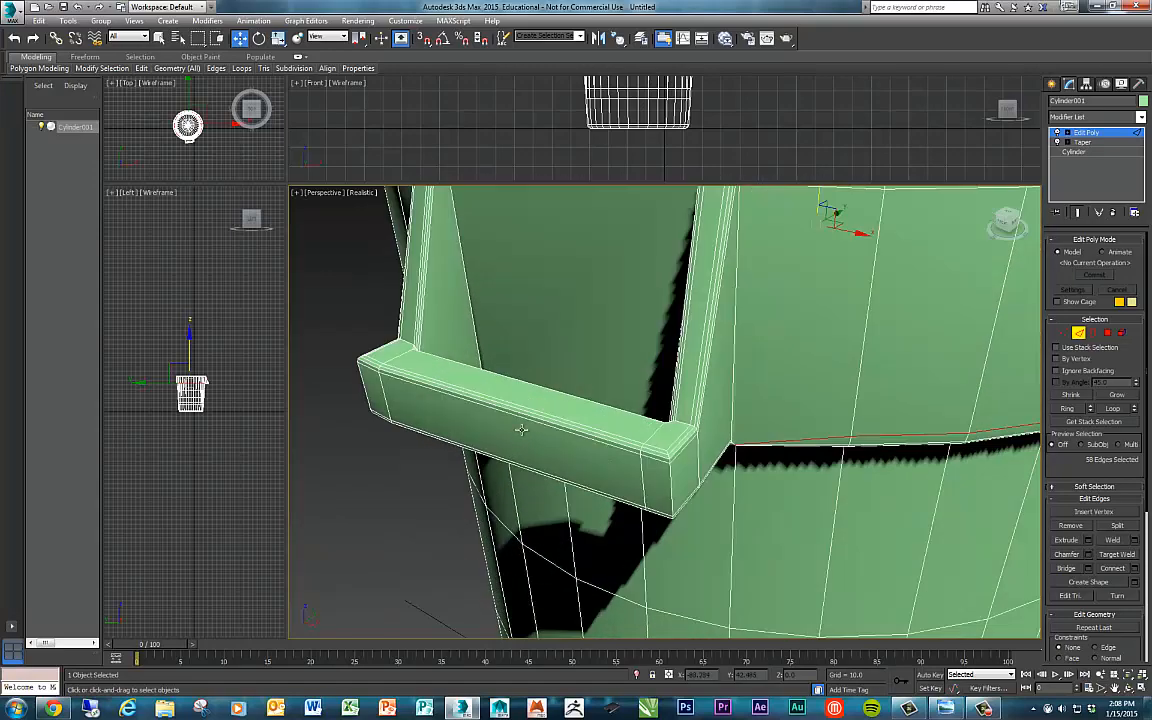
pyautogui.click(1106, 333)
pyautogui.click(527, 405)
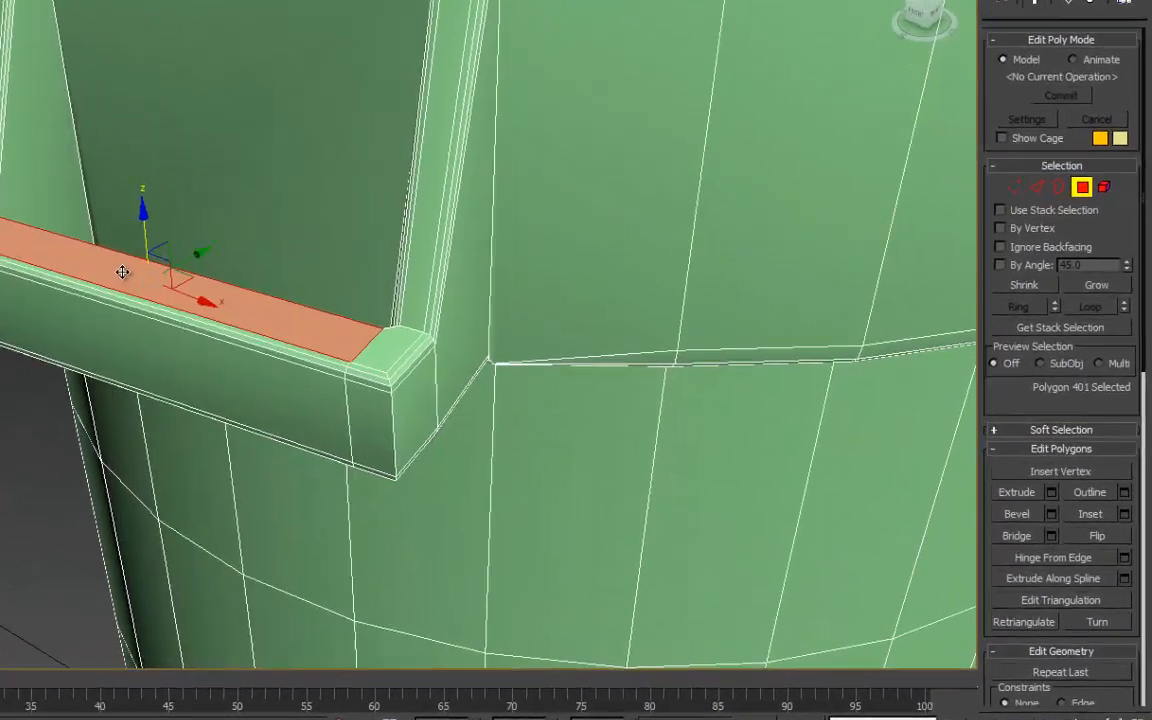
pyautogui.keyDown('alt'); pyautogui.moveTo(115, 262); pyautogui.dragTo(105, 264, button='middle'); pyautogui.keyUp('alt')
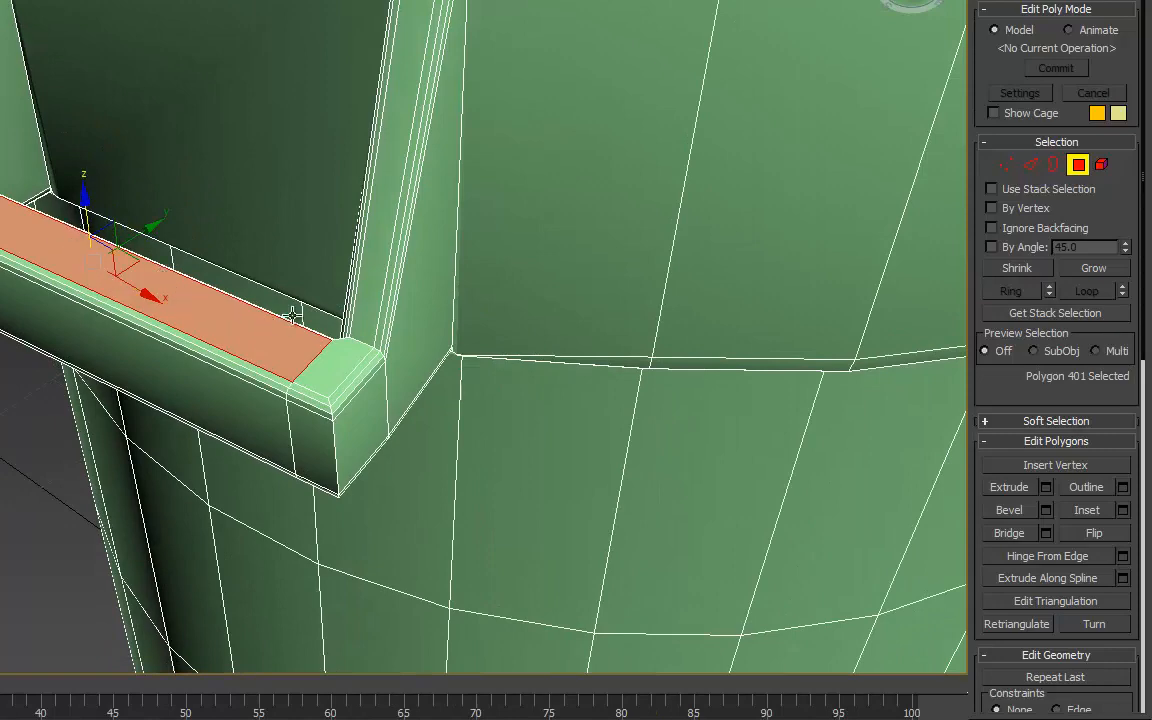
pyautogui.keyDown('alt'); pyautogui.moveTo(334, 314); pyautogui.dragTo(290, 314, button='middle'); pyautogui.keyUp('alt')
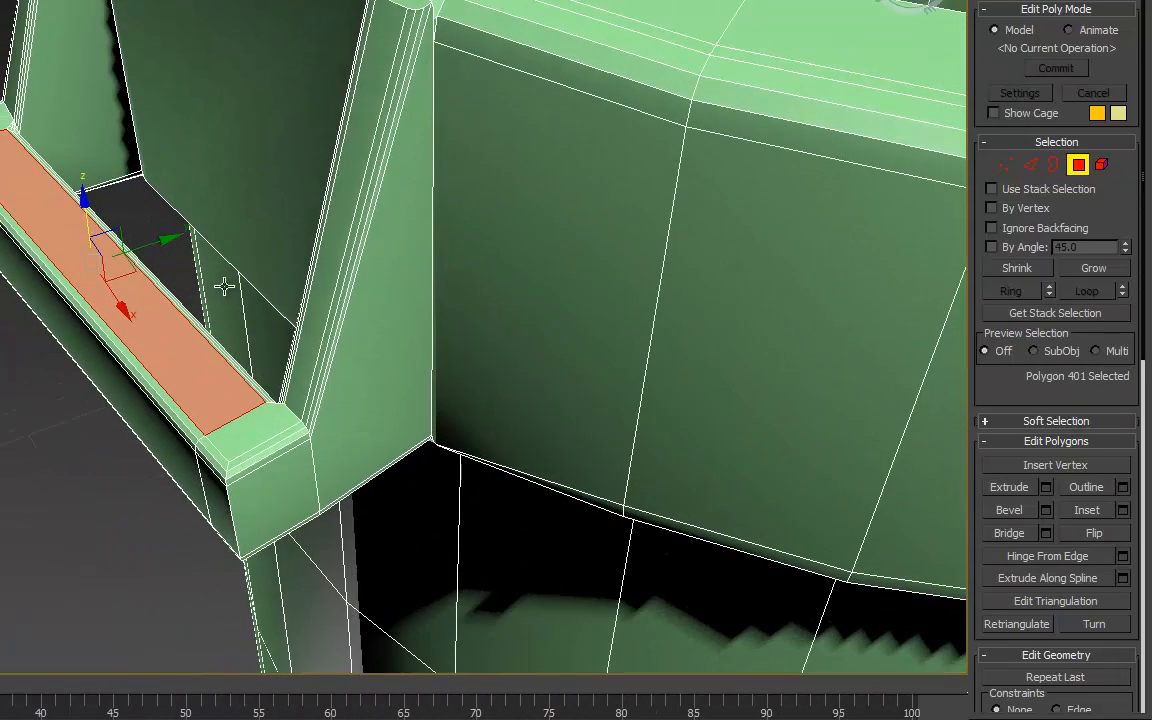
pyautogui.click(1045, 487)
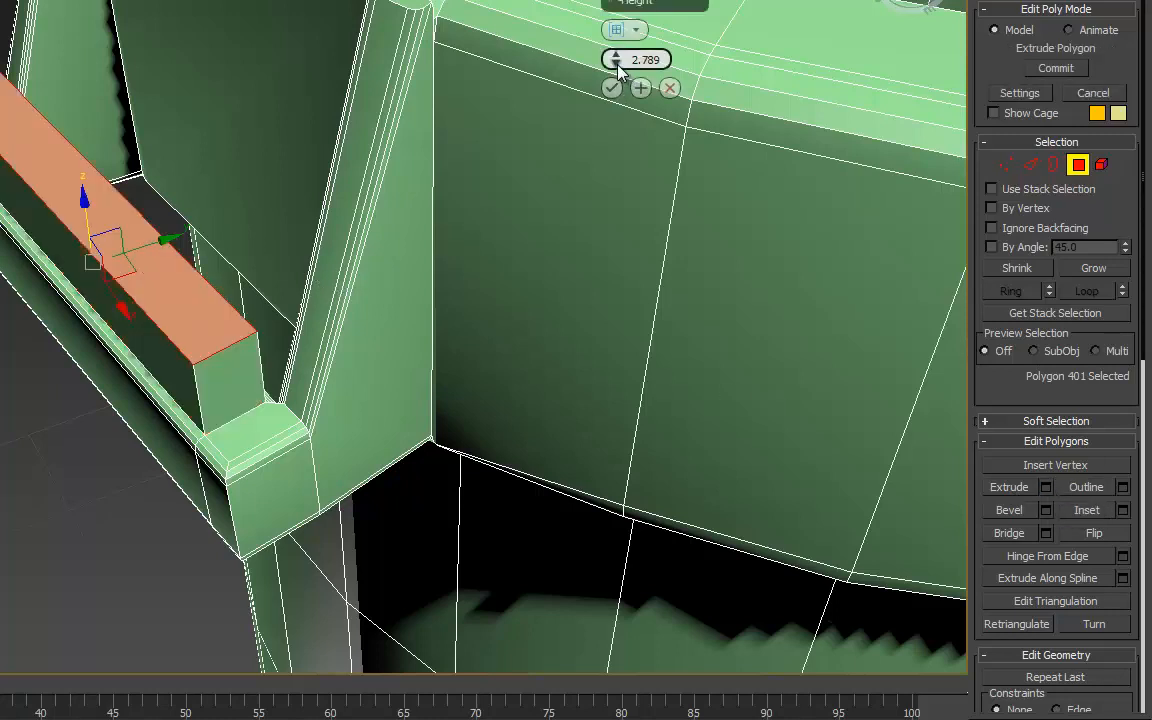
pyautogui.moveTo(616, 59); pyautogui.dragTo(607, 168)
pyautogui.keyDown('alt'); pyautogui.moveTo(329, 378); pyautogui.dragTo(345, 359, button='middle'); pyautogui.keyUp('alt')
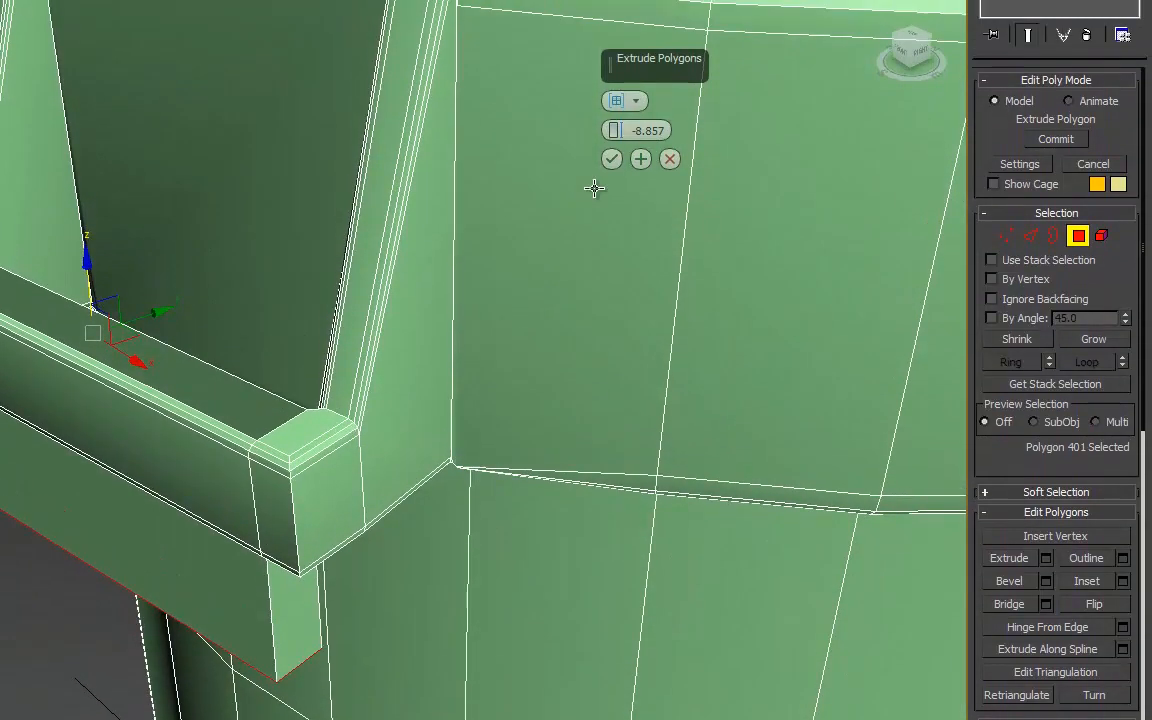
pyautogui.moveTo(615, 84); pyautogui.dragTo(614, 88)
pyautogui.moveTo(615, 163); pyautogui.dragTo(611, 97)
pyautogui.keyDown('alt'); pyautogui.moveTo(411, 403); pyautogui.dragTo(397, 402, button='middle'); pyautogui.keyUp('alt')
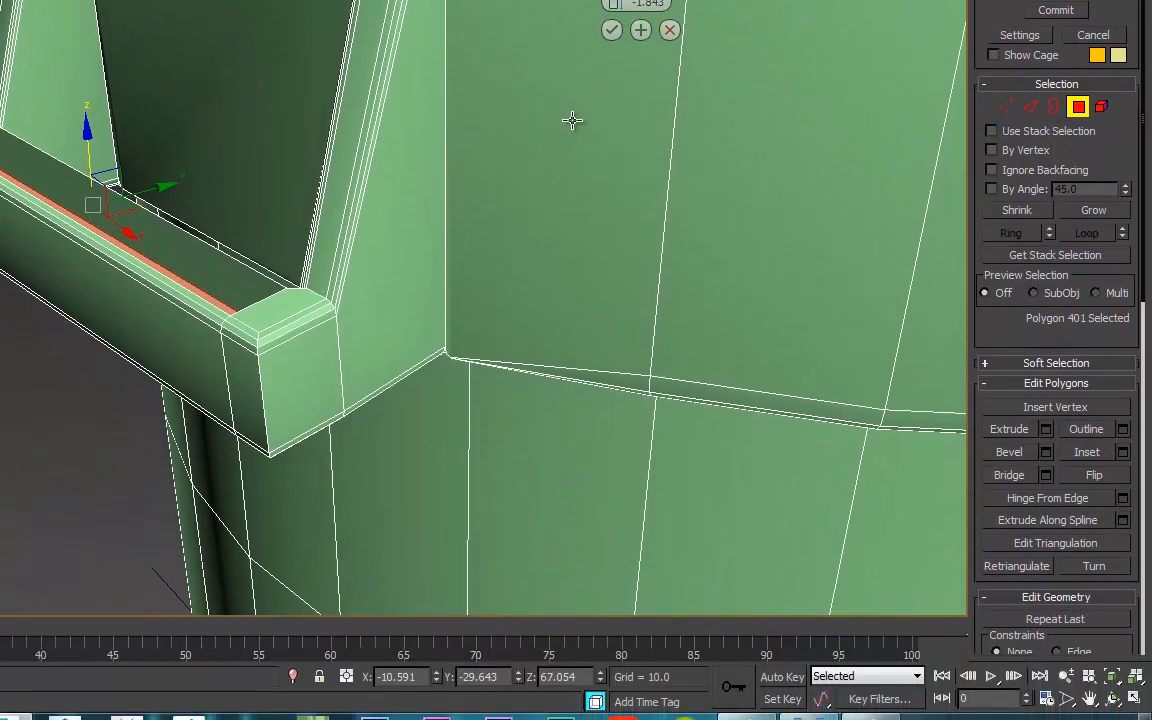
pyautogui.click(612, 84)
# Check the recessed handle, the collar and the can body as a whole.
pyautogui.scroll(-2, 550, 373)
pyautogui.scroll(-5, 418, 317)
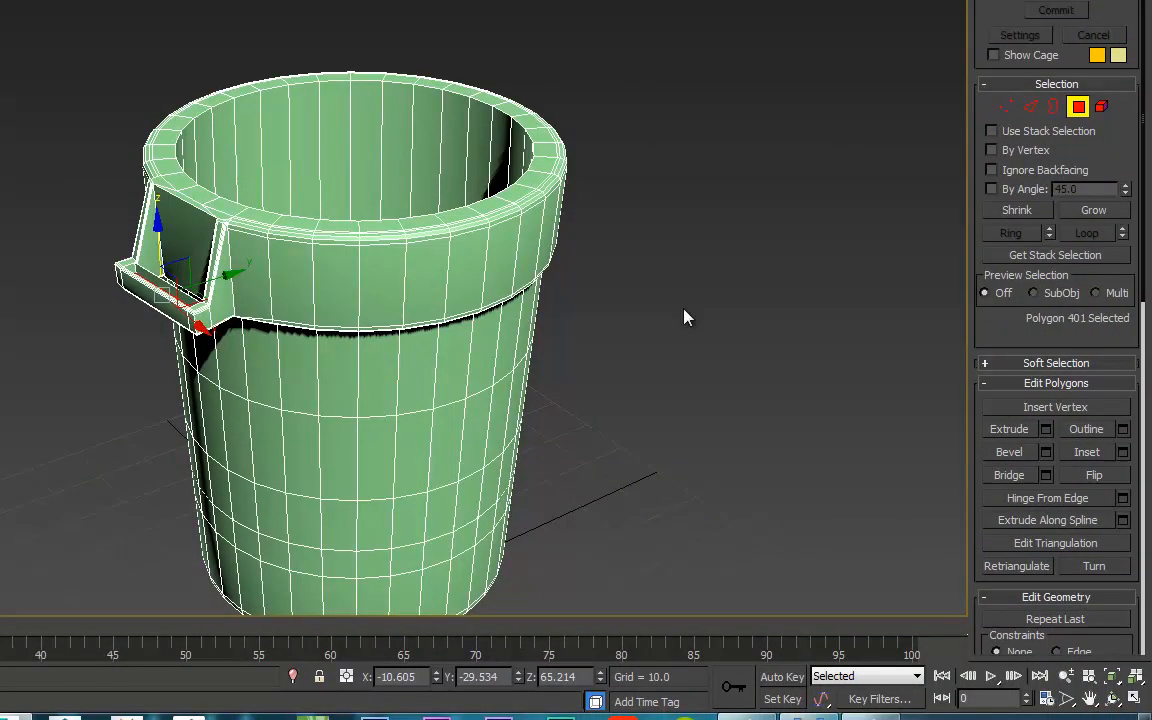
pyautogui.moveTo(684, 316); pyautogui.dragTo(483, 273, button='middle')
pyautogui.keyDown('alt'); pyautogui.moveTo(247, 260); pyautogui.dragTo(234, 249, button='middle'); pyautogui.keyUp('alt')
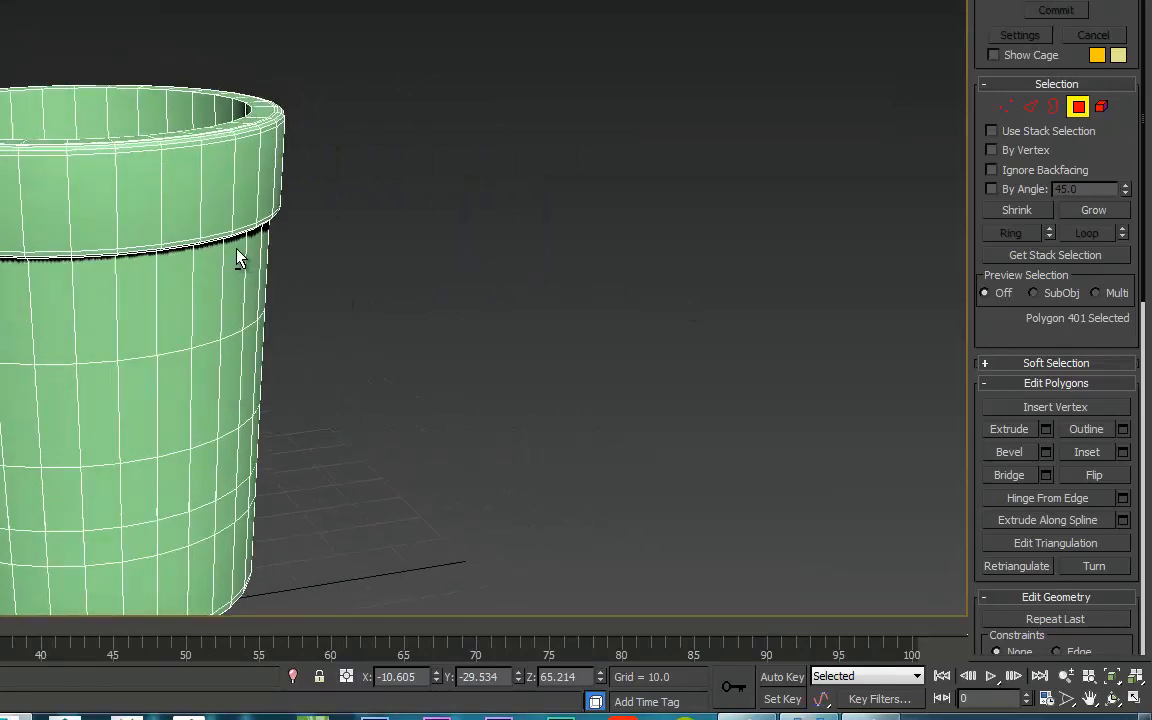
pyautogui.moveTo(254, 350); pyautogui.dragTo(350, 247, button='middle')
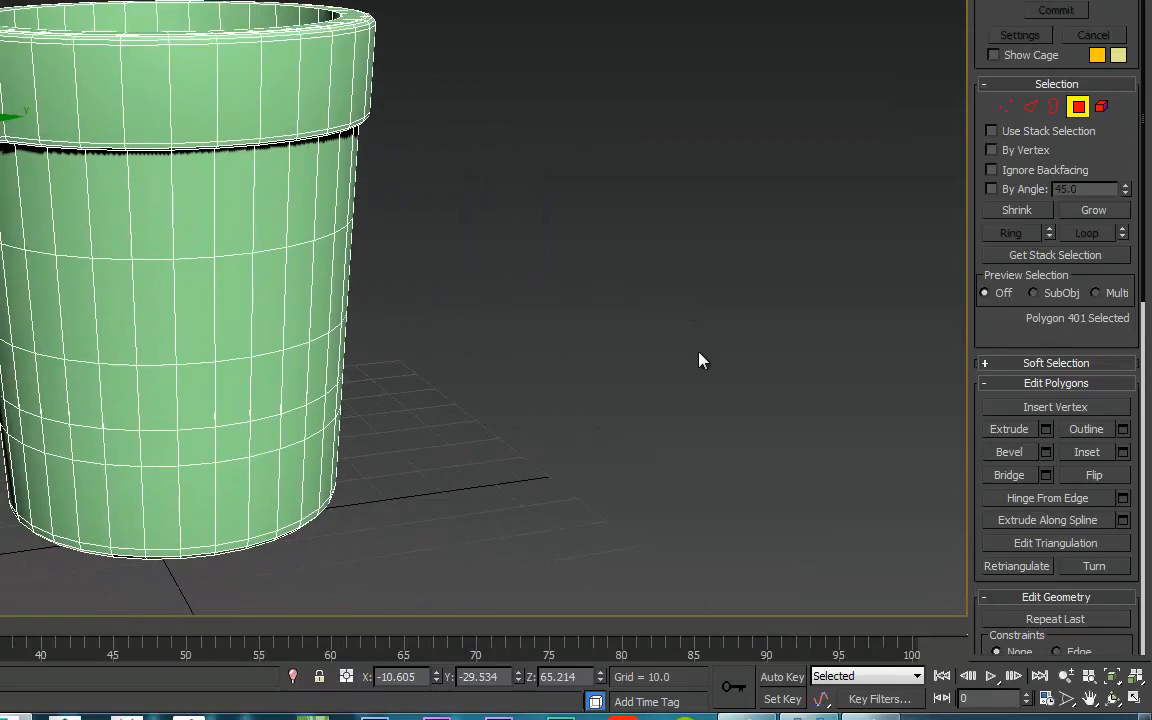